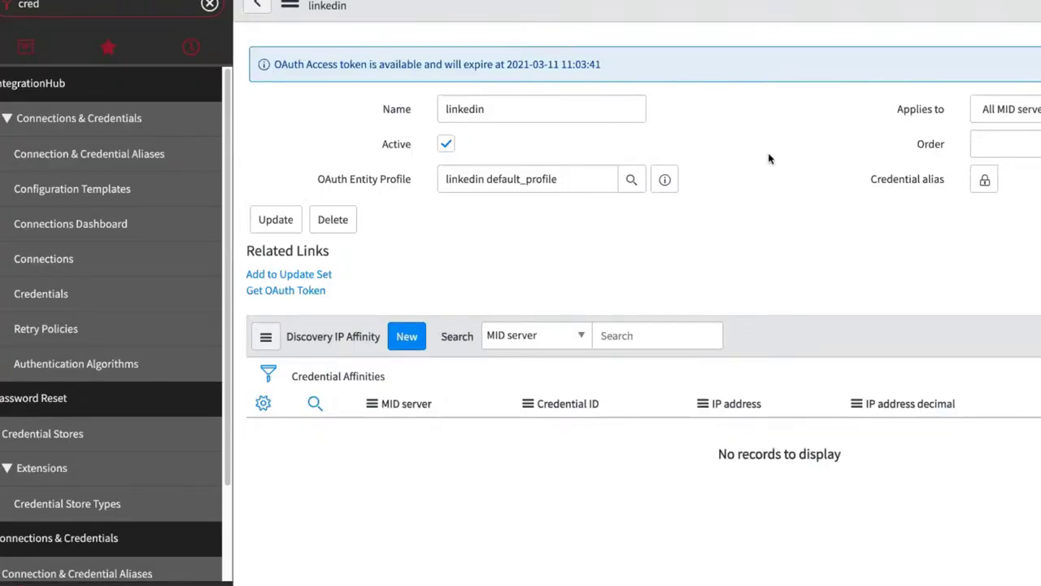
# Step: Find and open Flow Designer
pyautogui.click(142, 8)
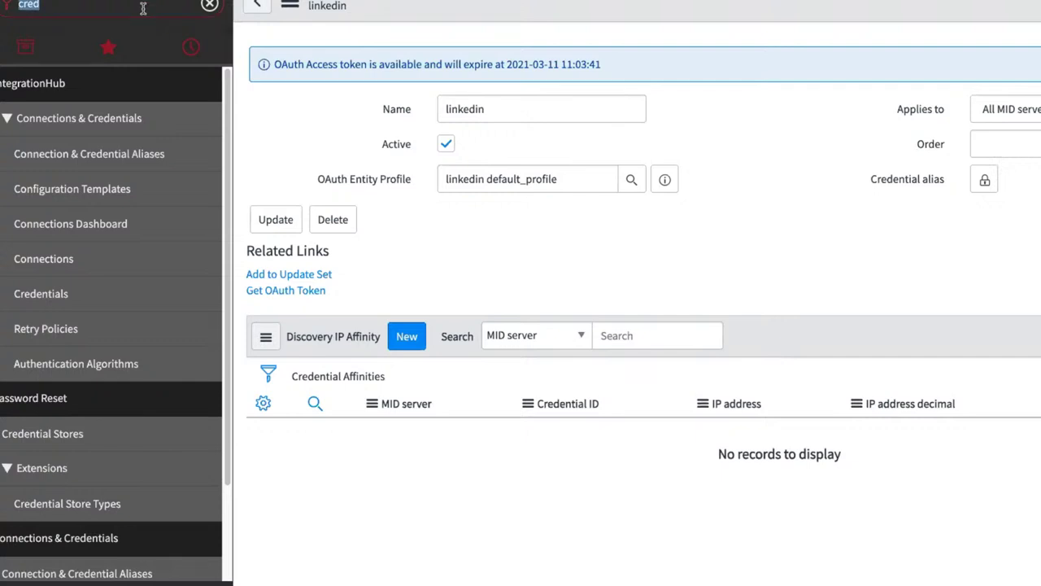
pyautogui.write('flow de')
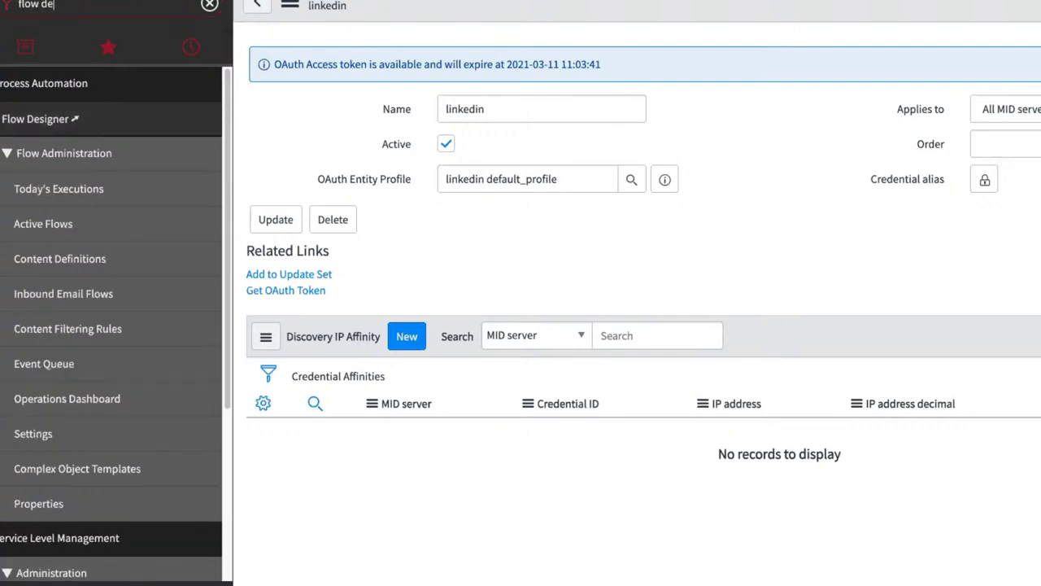
pyautogui.write('s')
pyautogui.press('Return')
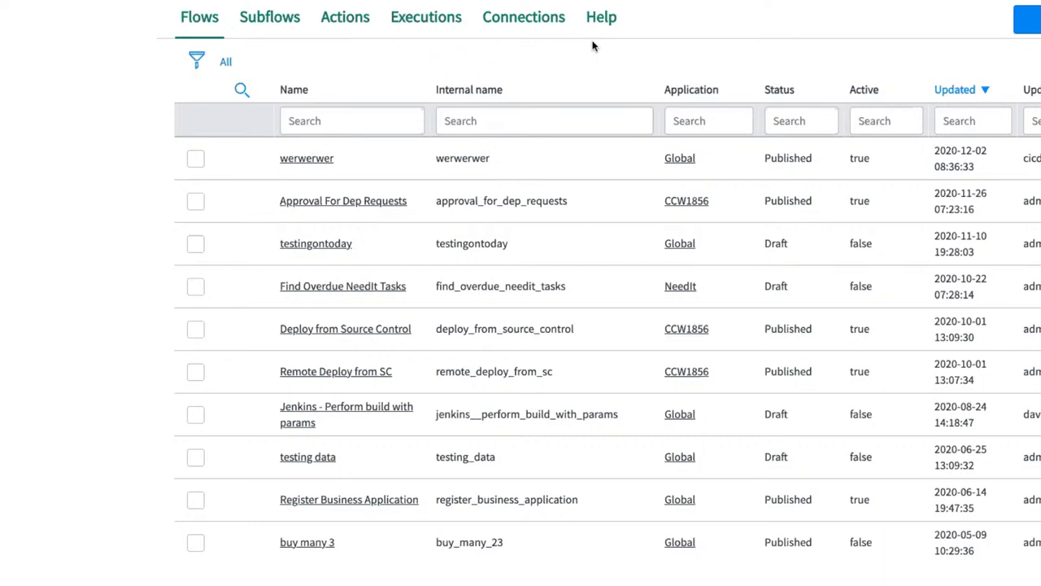
# Step: Create a new action named Get Content in the linkedin spoke application, leaving its description empty
pyautogui.click(1026, 19)
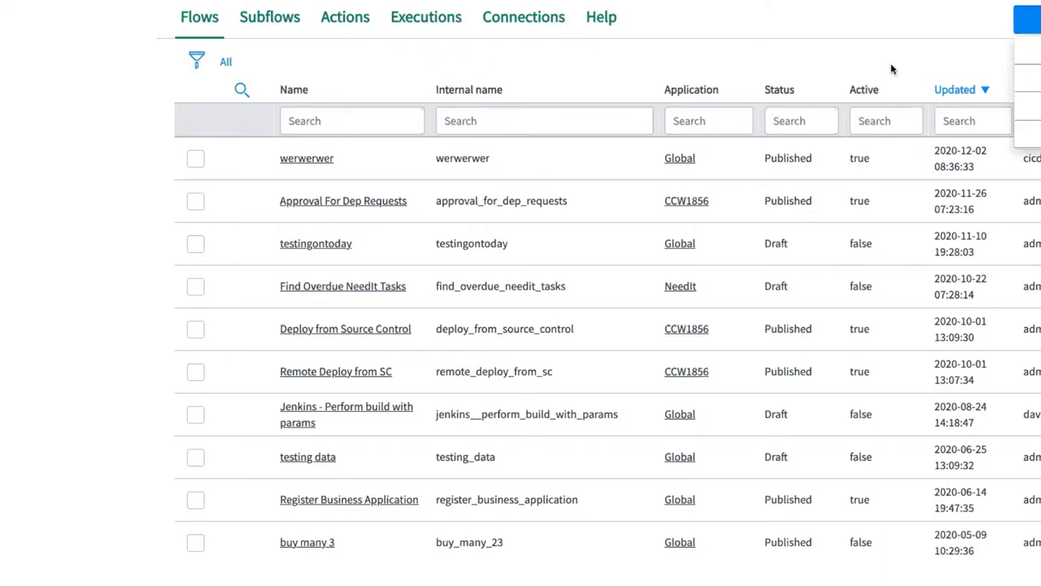
pyautogui.click(1026, 106)
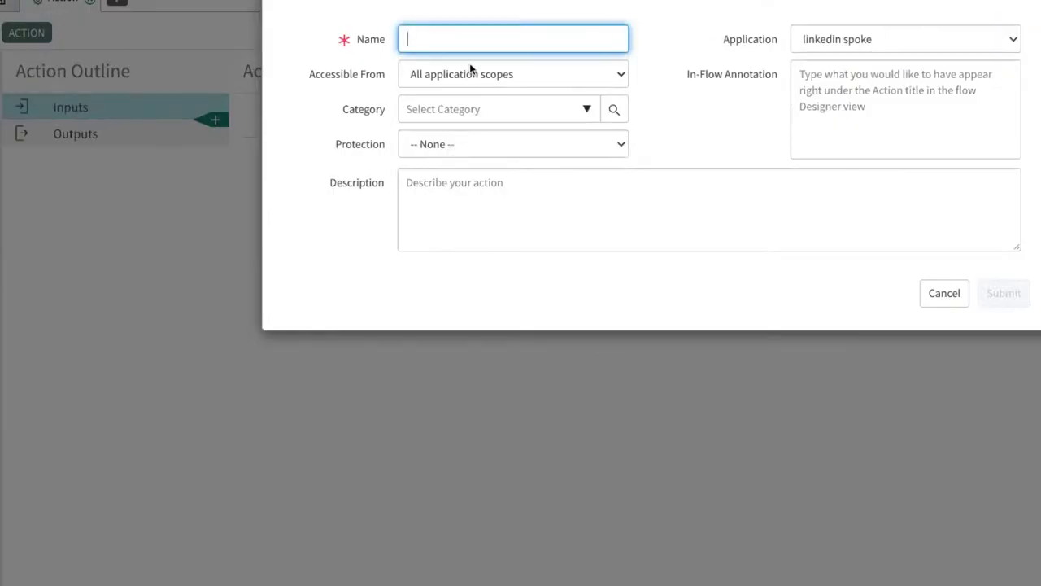
pyautogui.write('Get ')
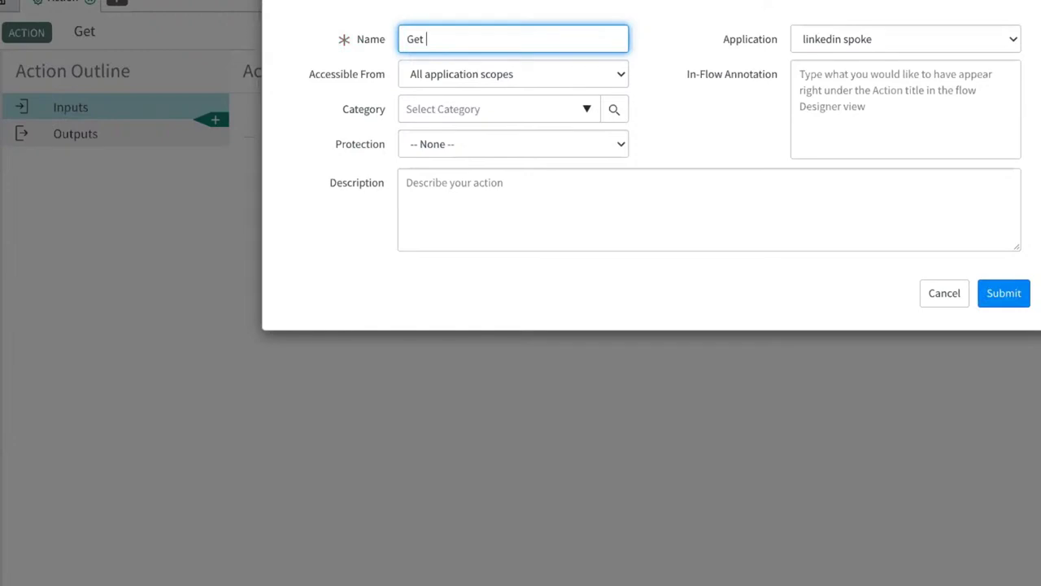
pyautogui.write('Content')
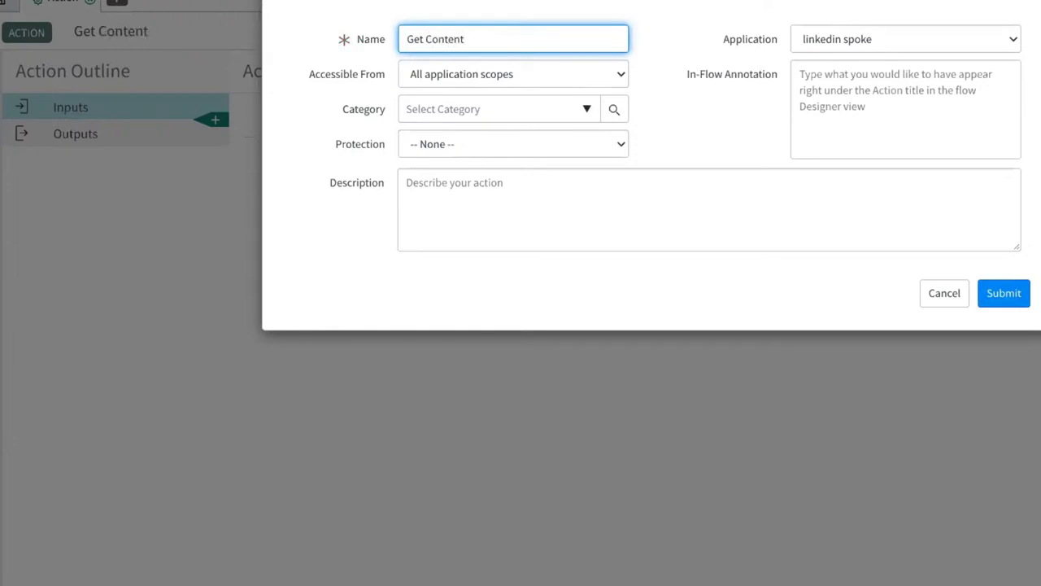
pyautogui.click(515, 208)
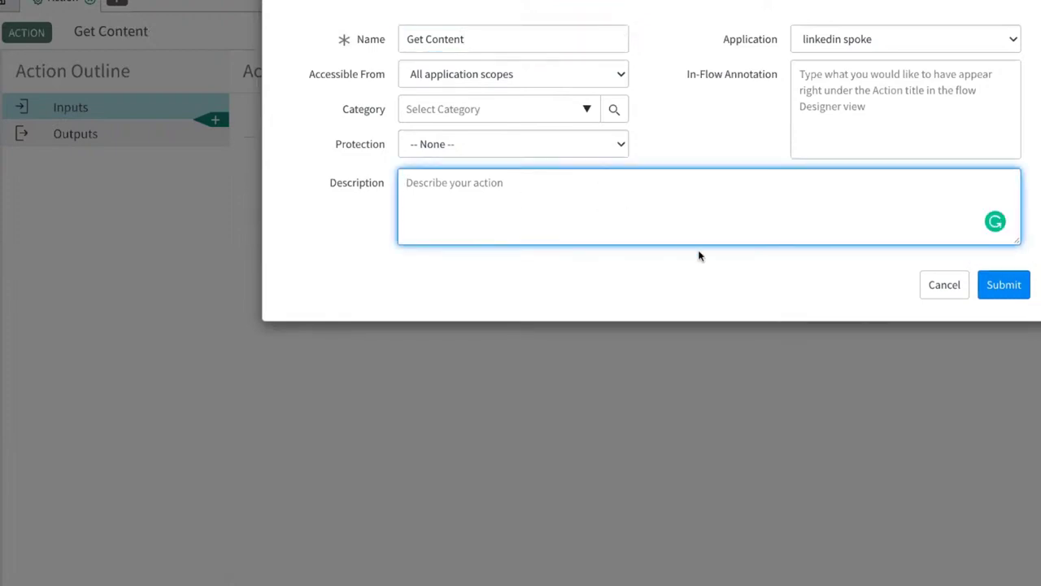
pyautogui.click(1006, 286)
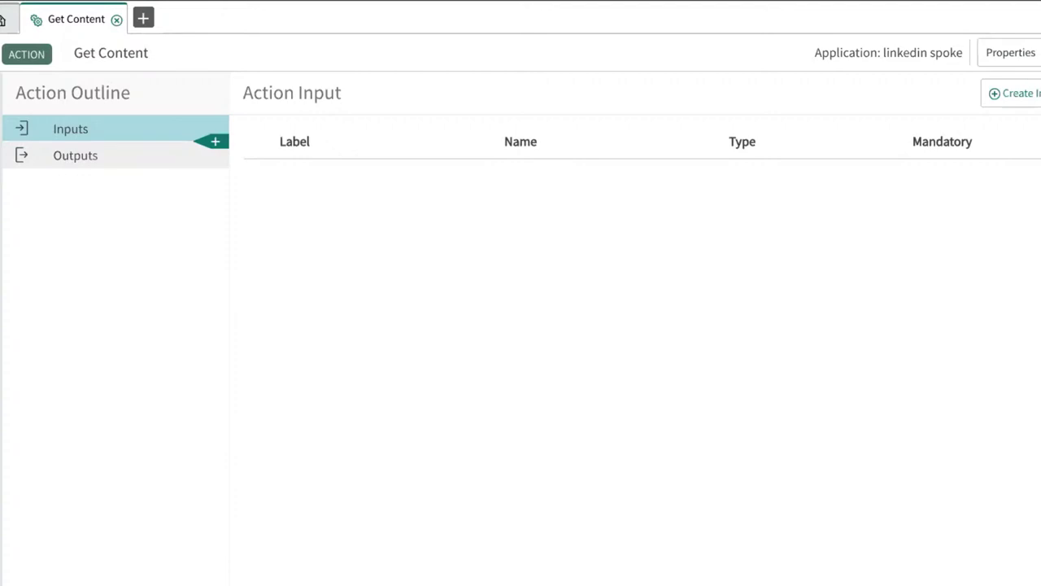
# Step: Create a data stream action named Get Contents in the linkedin spoke application and close the Get Content action
pyautogui.click(144, 17)
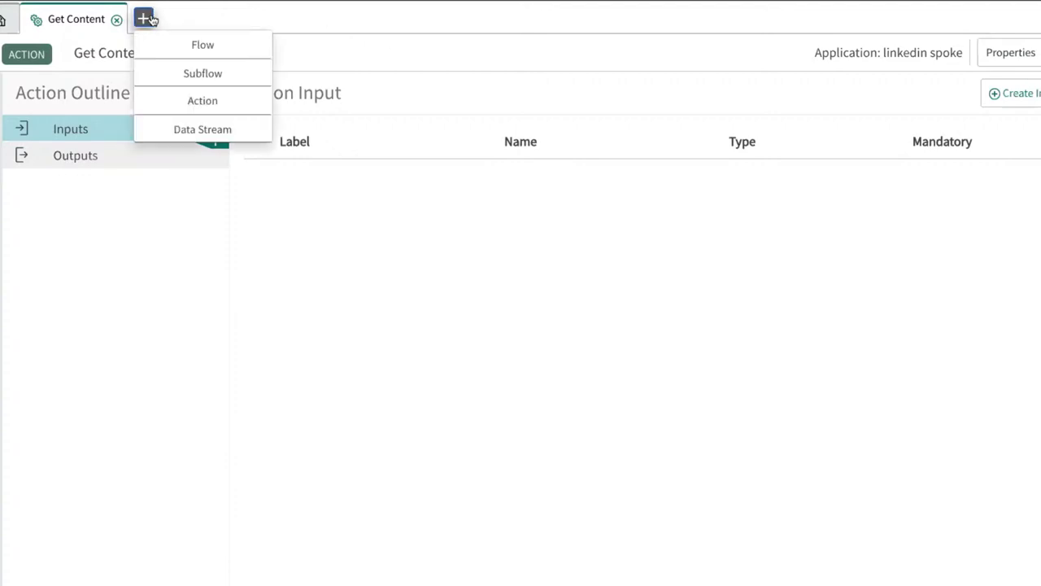
pyautogui.click(197, 138)
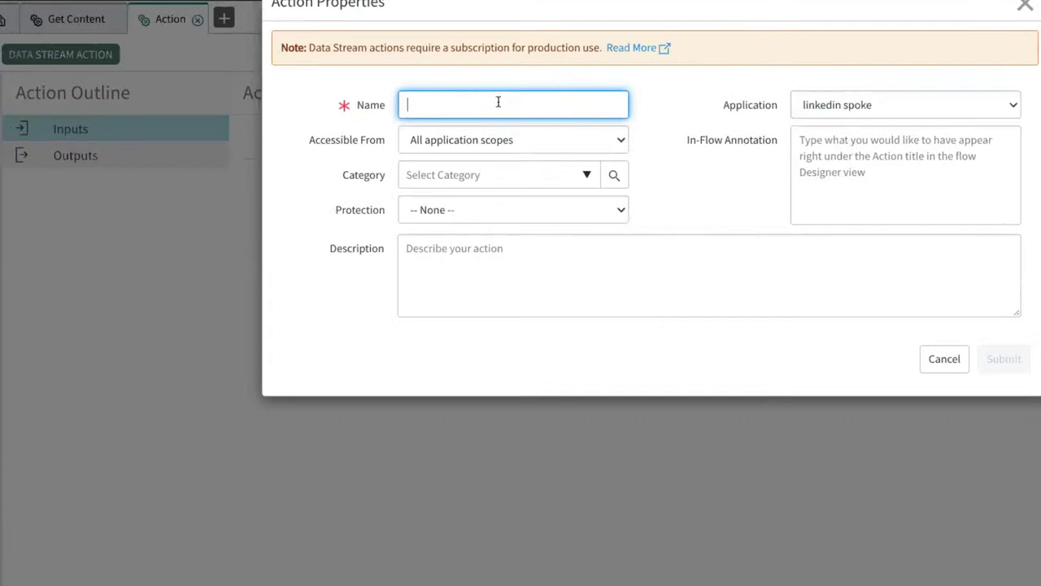
pyautogui.write('Get ')
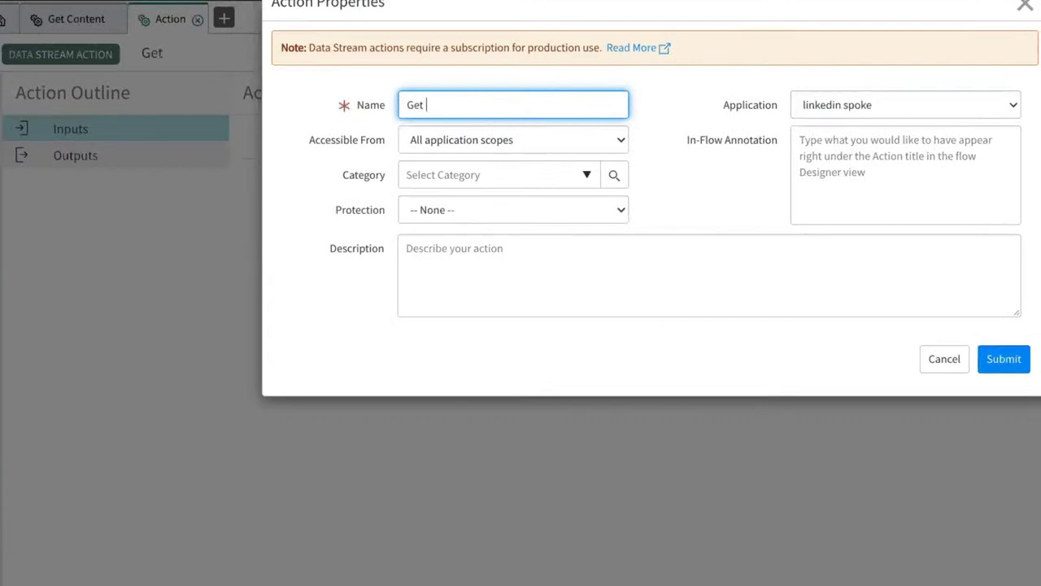
pyautogui.write('Content')
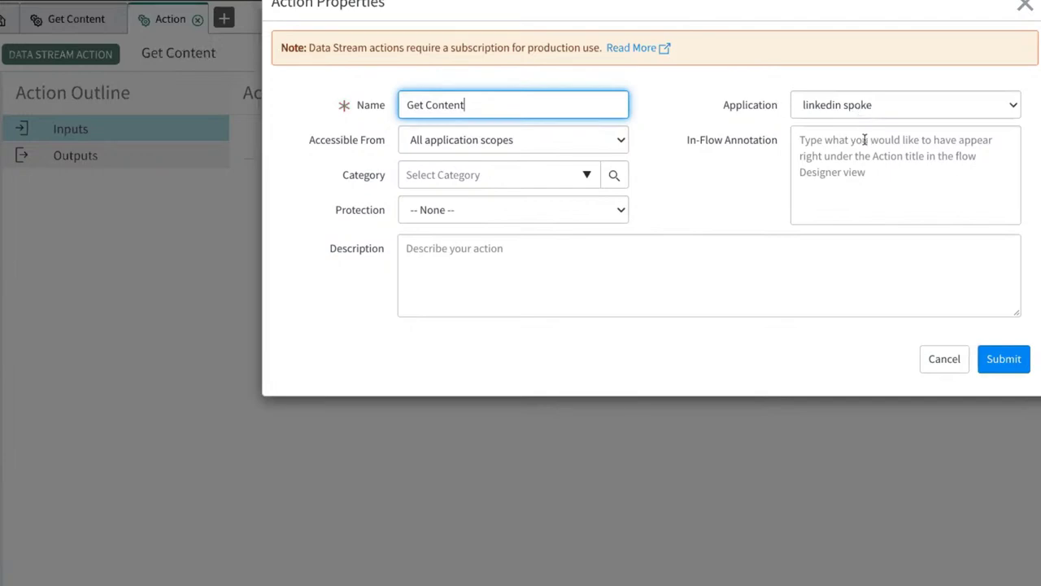
pyautogui.click(1006, 361)
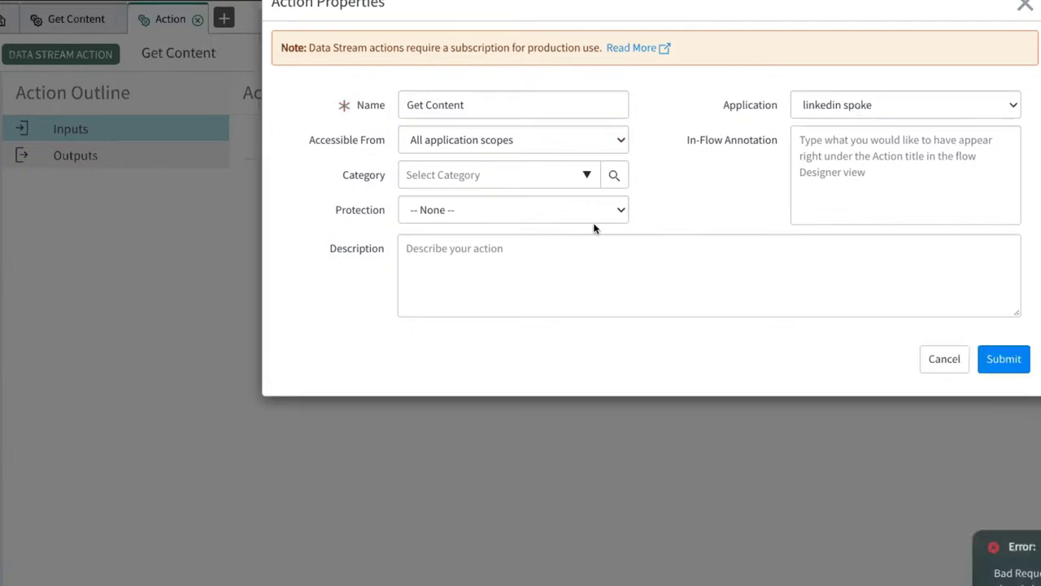
pyautogui.click(492, 104)
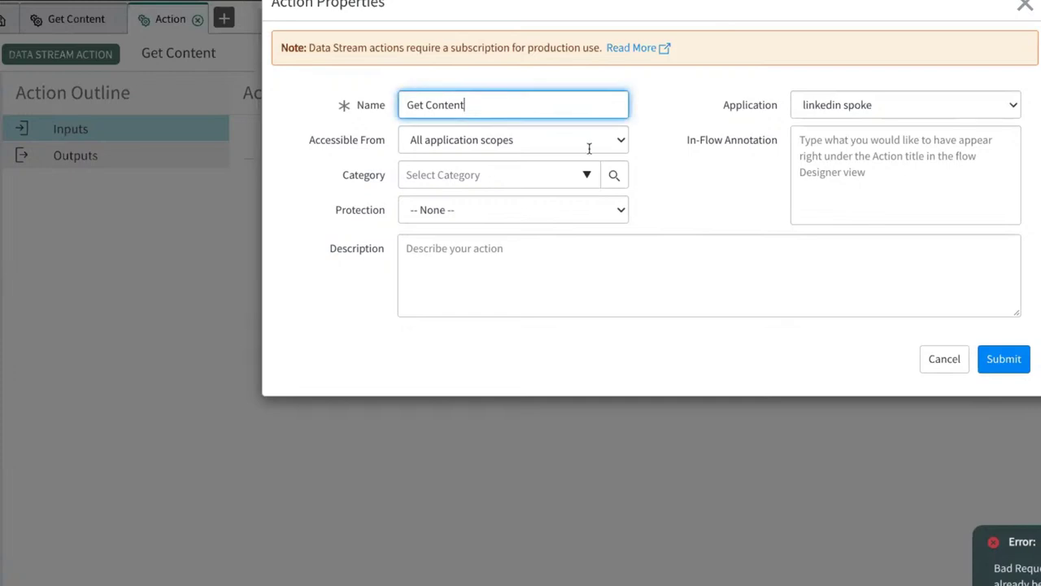
pyautogui.write('s')
pyautogui.click(1007, 359)
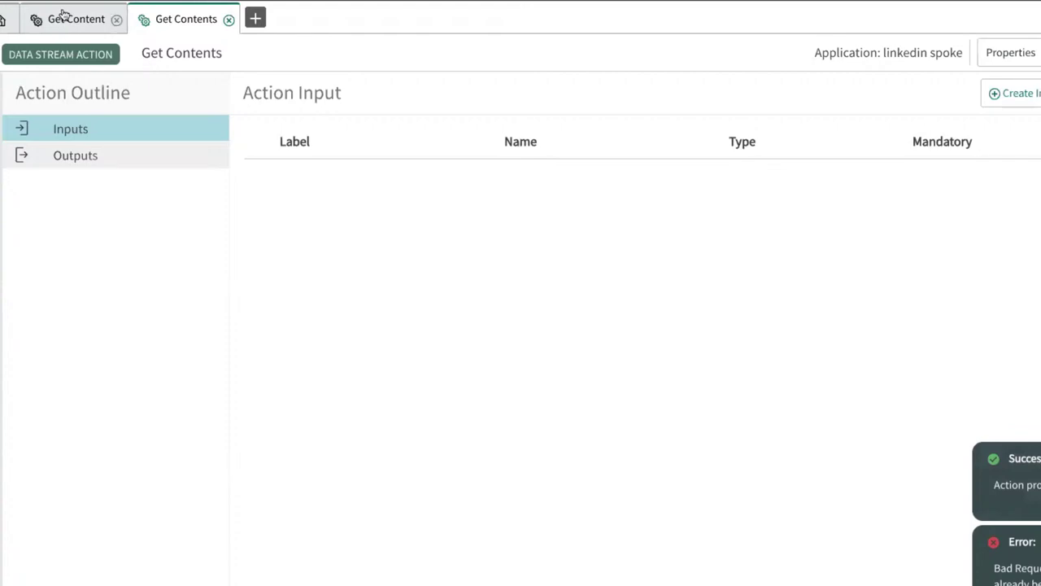
pyautogui.click(115, 19)
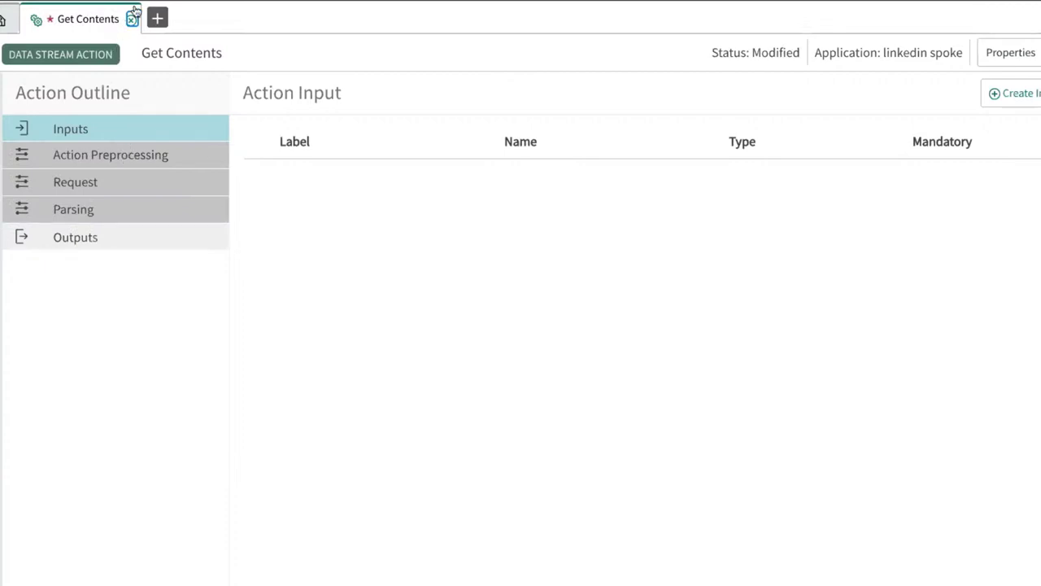
pyautogui.click(159, 17)
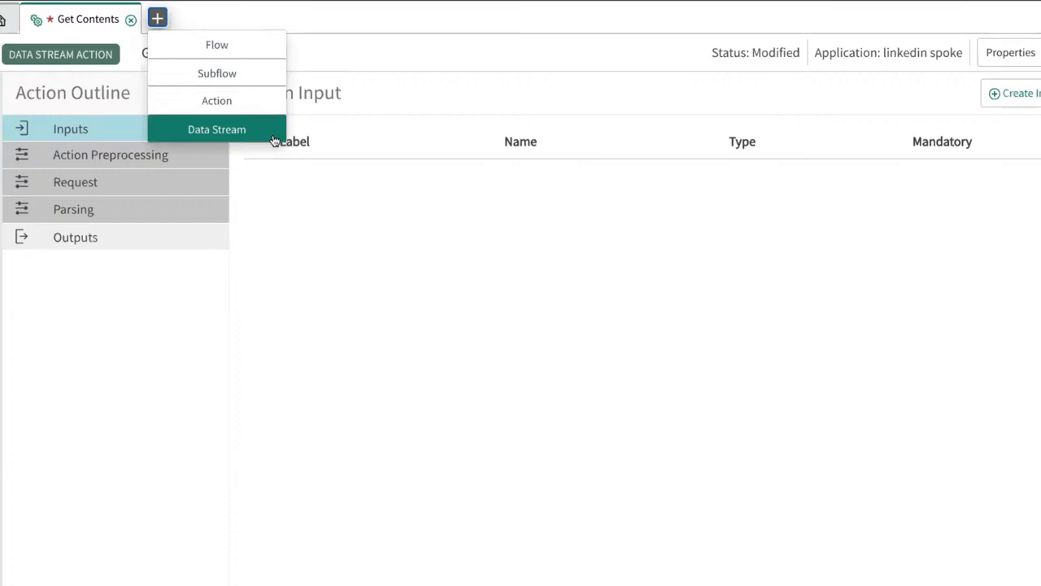
pyautogui.click(363, 8)
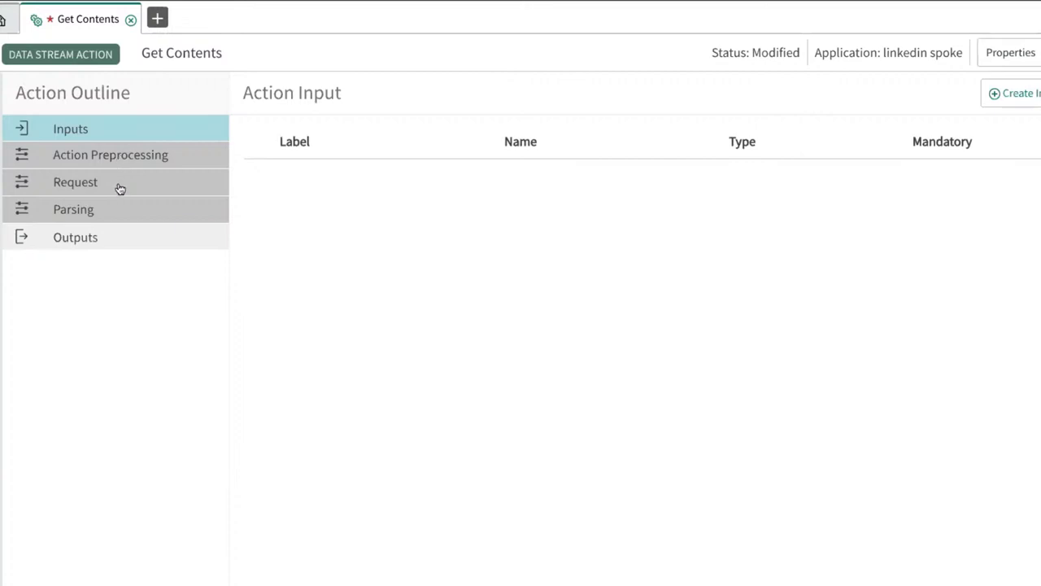
# Step: Add a new input variable to the Get Contents data stream action
pyautogui.click(134, 154)
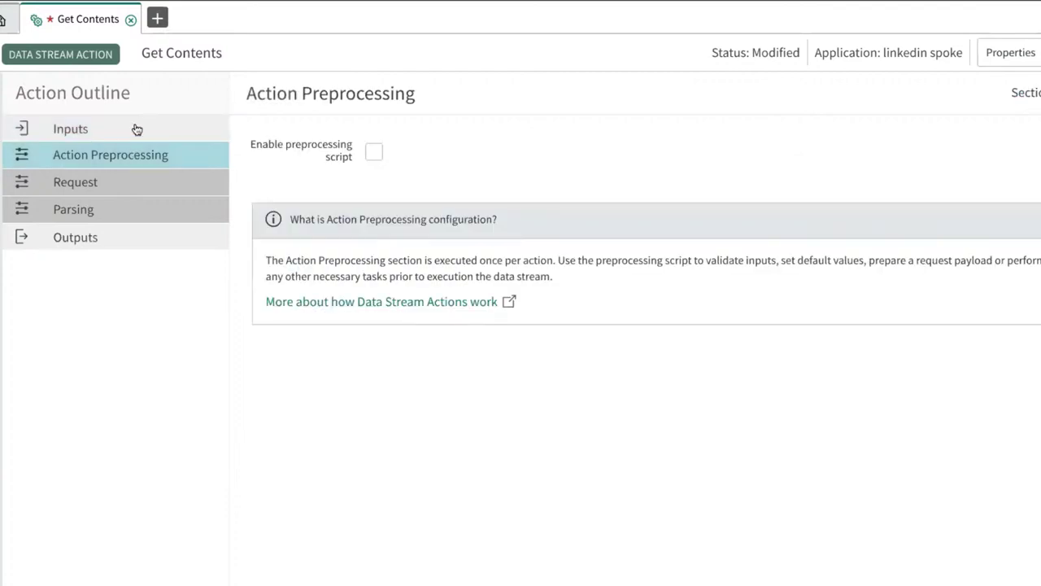
pyautogui.click(135, 130)
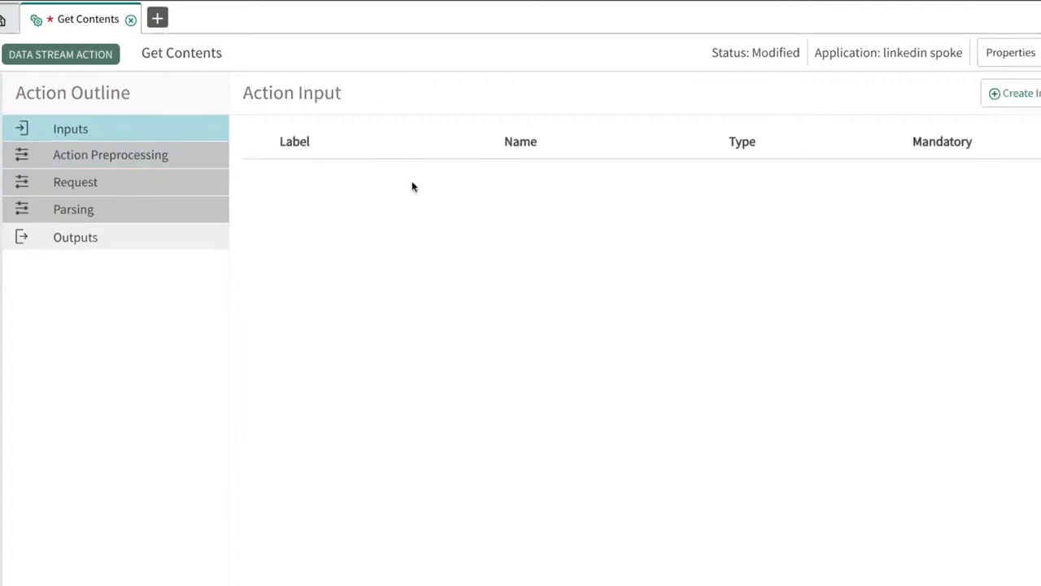
pyautogui.click(1037, 95)
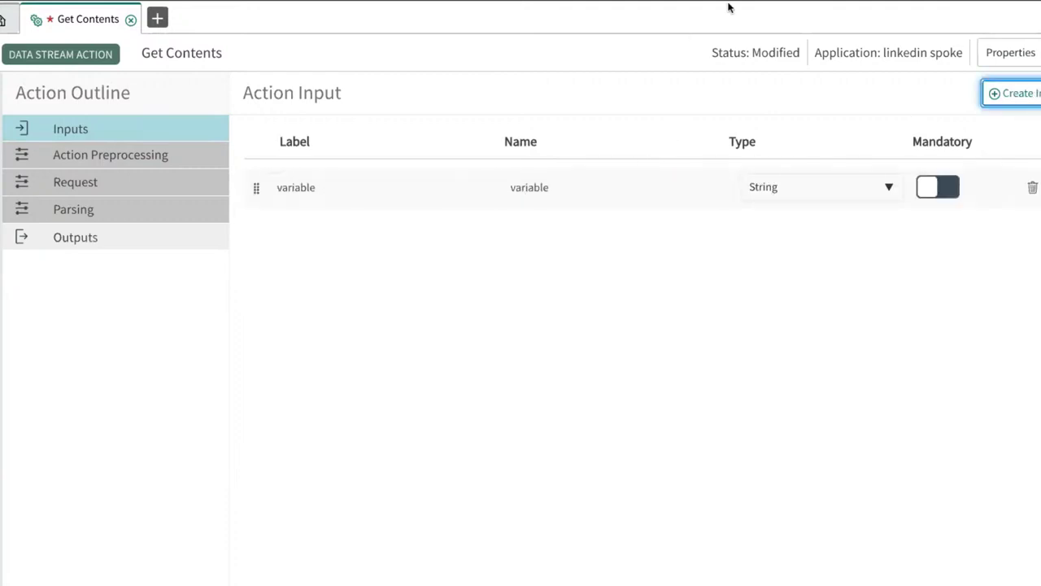
# Step: Switch to the LinkedIn API documentation and examine the Find Shares by Owner sample request URL and sample response
pyautogui.hotkey('alt', 'Tab')
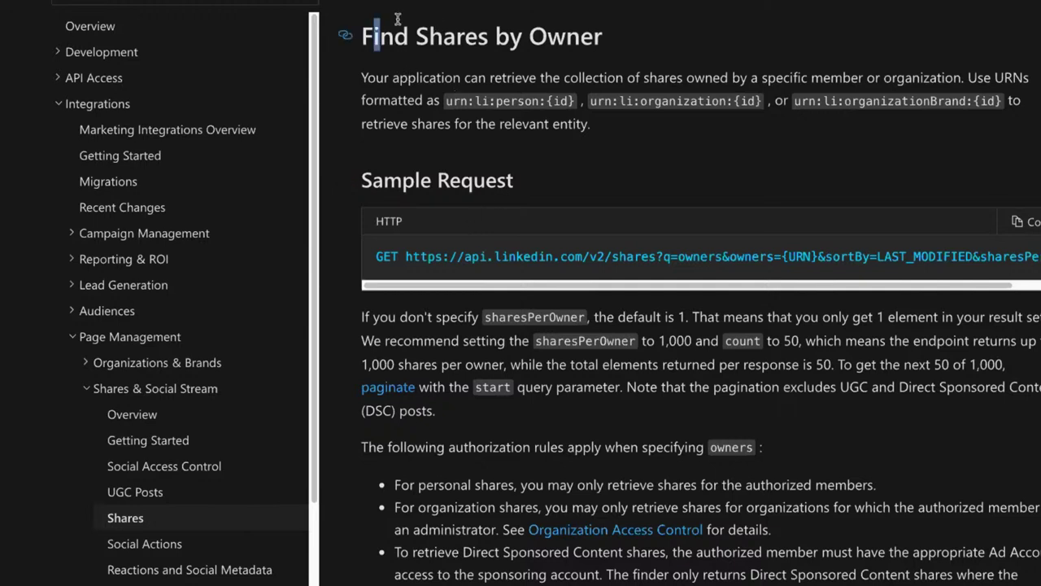
pyautogui.moveTo(374, 35); pyautogui.dragTo(714, 26)
pyautogui.click(472, 258)
pyautogui.moveTo(406, 257); pyautogui.dragTo(652, 259)
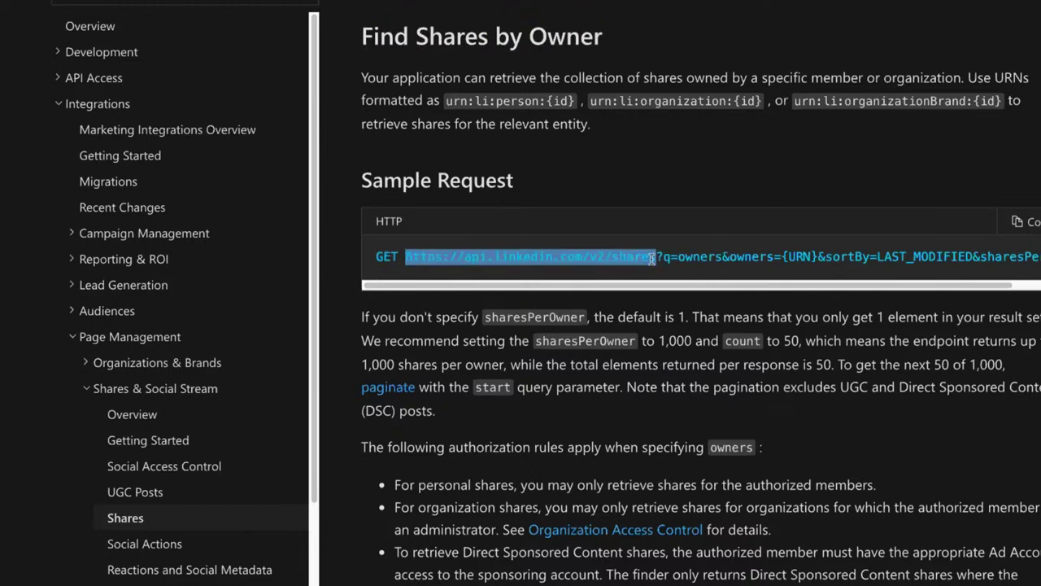
pyautogui.click(656, 258)
pyautogui.moveTo(656, 259); pyautogui.dragTo(598, 259)
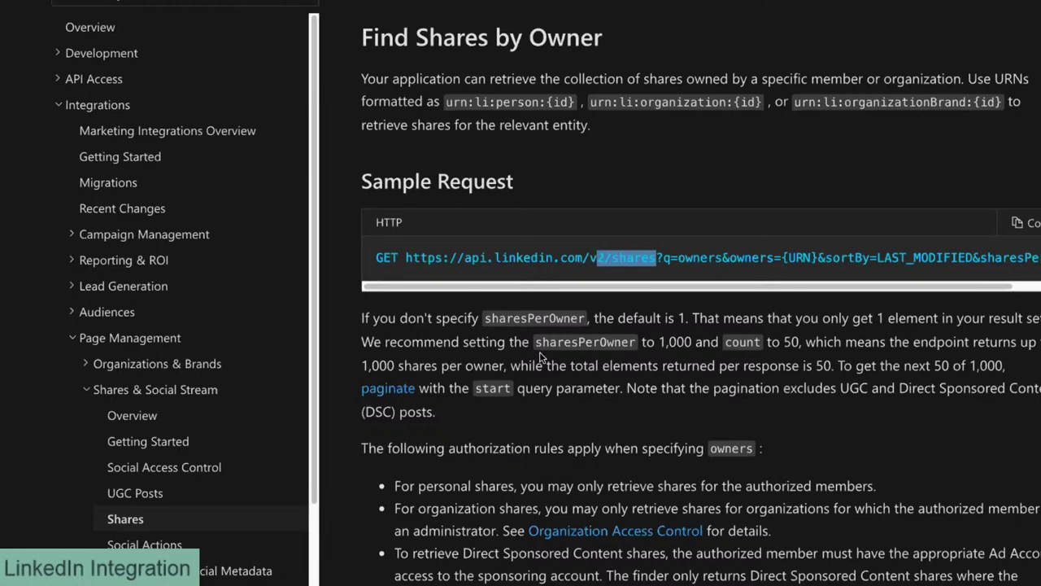
pyautogui.scroll(-3, 537, 358)
pyautogui.scroll(-2, 537, 359)
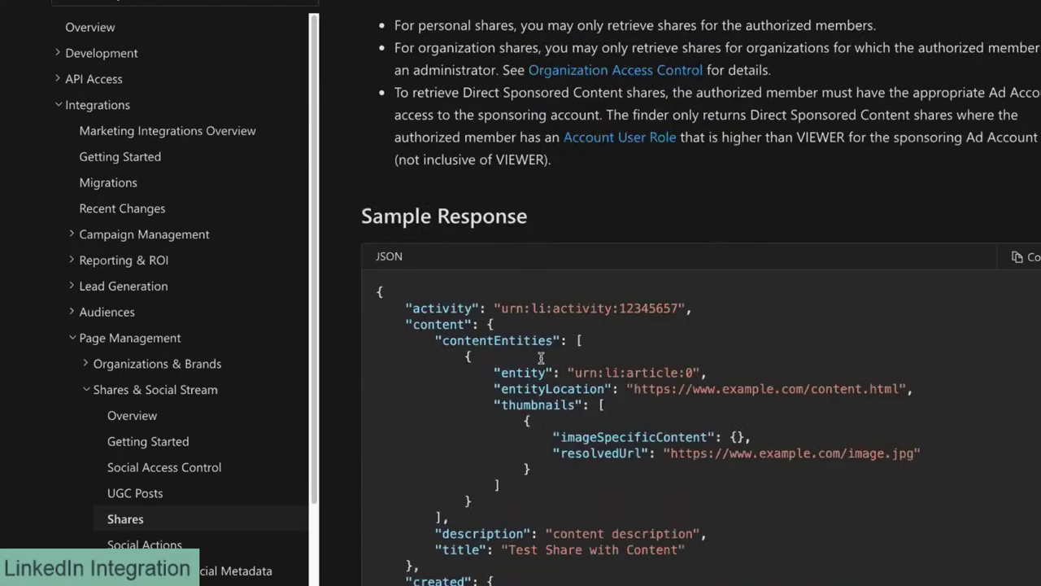
pyautogui.scroll(6, 545, 346)
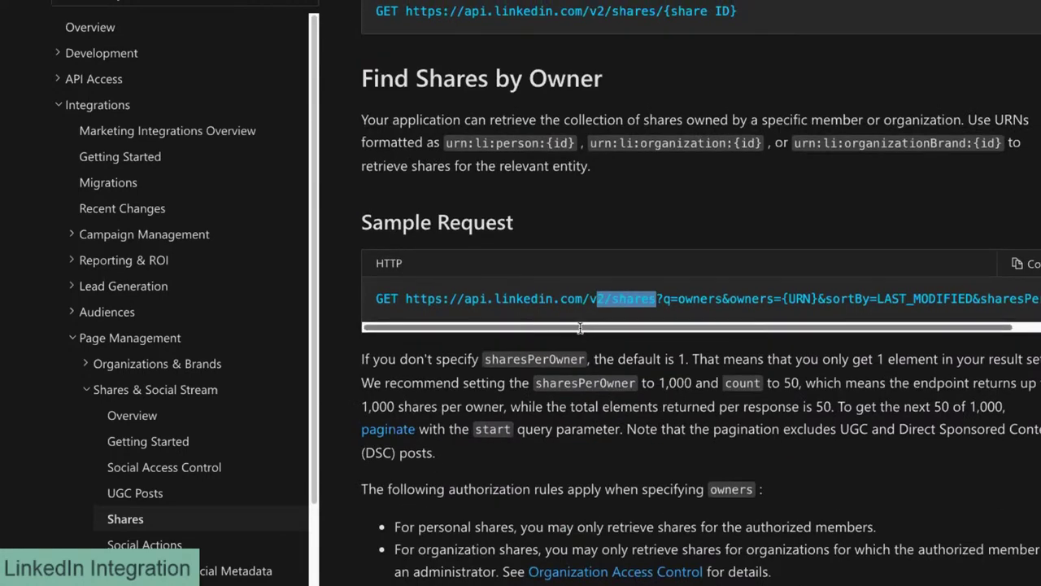
pyautogui.scroll(2, 579, 328)
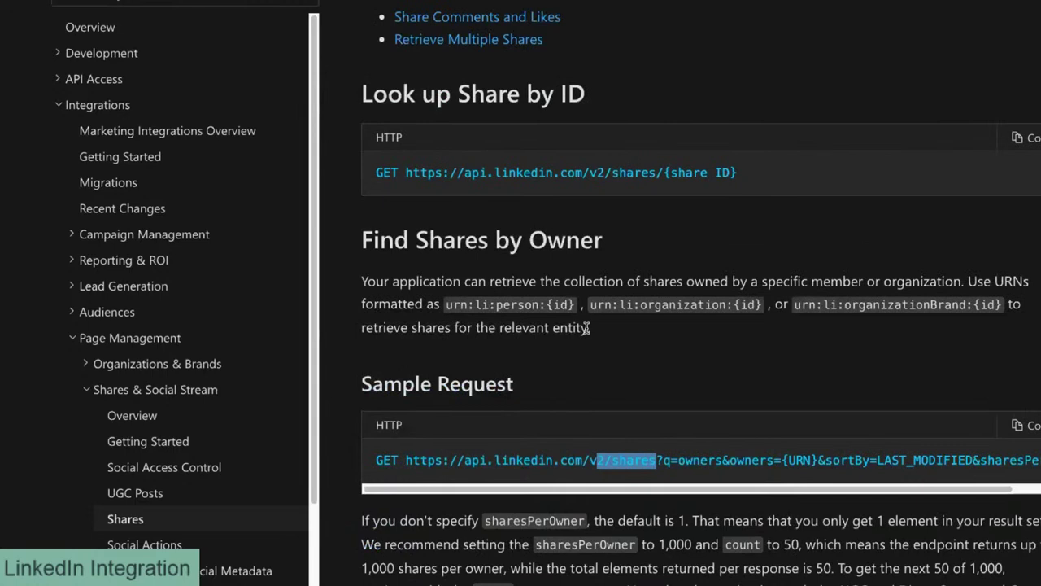
# Step: Examine the urn:li:person:{id} owner format and its id part under Find Shares by Owner
pyautogui.doubleClick(525, 308)
pyautogui.click(559, 301)
pyautogui.doubleClick(560, 303)
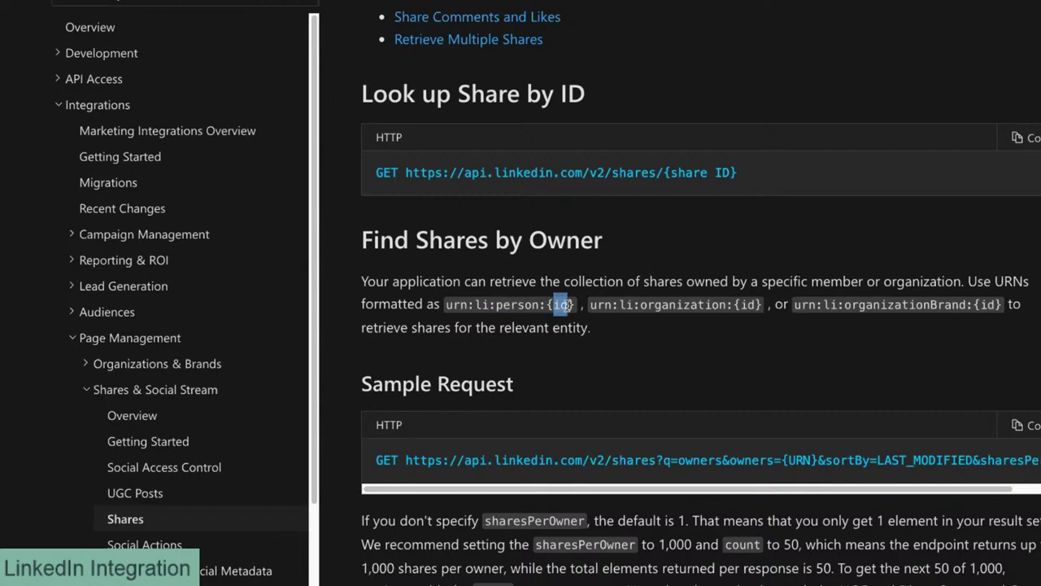
pyautogui.scroll(-2, 561, 301)
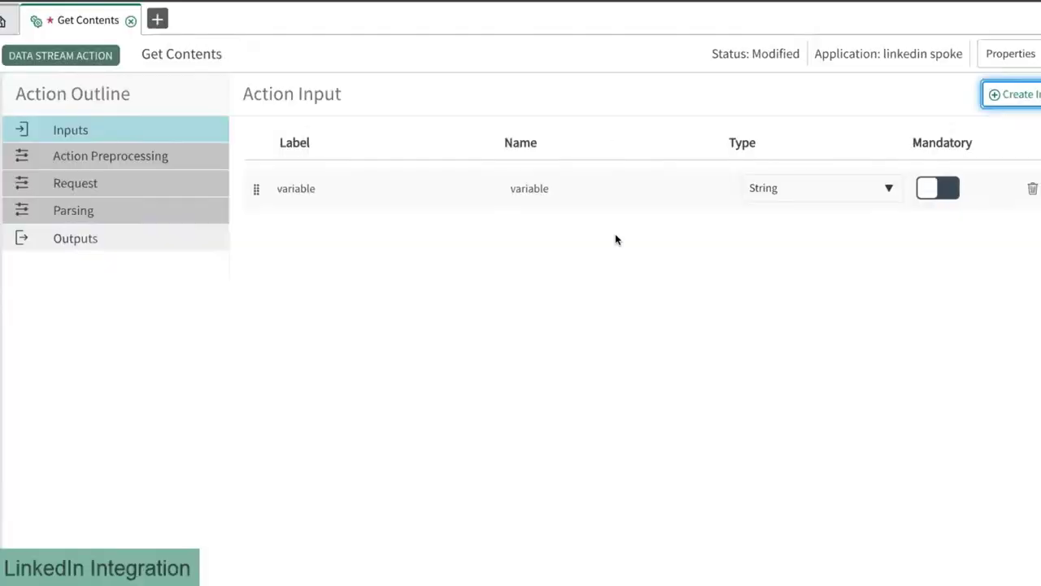
# Step: Label the new action input Users Linkedin ID and check the rest of the sample request URL in the LinkedIn documentation
pyautogui.click(411, 195)
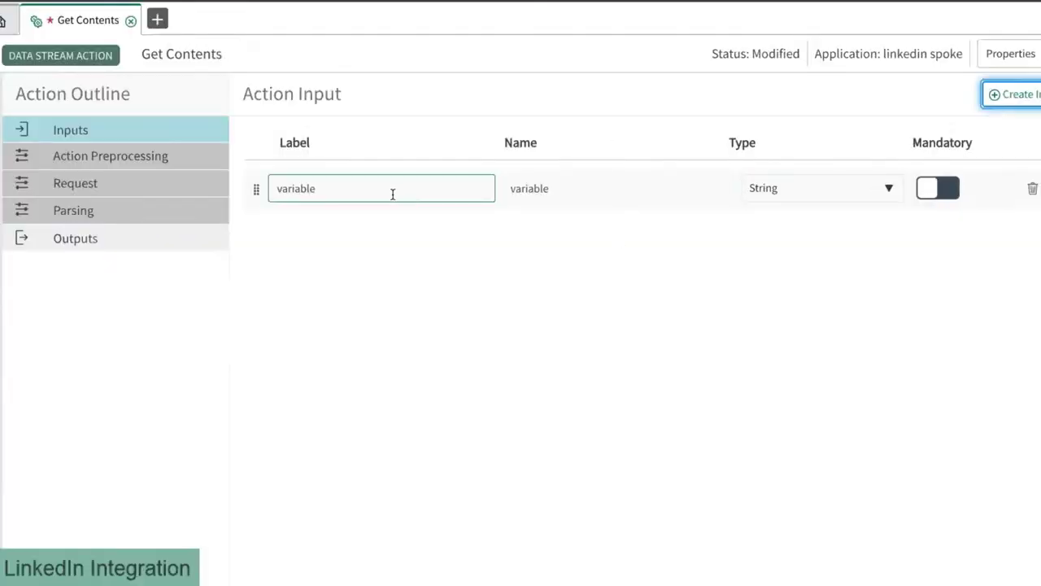
pyautogui.tripleClick(392, 194)
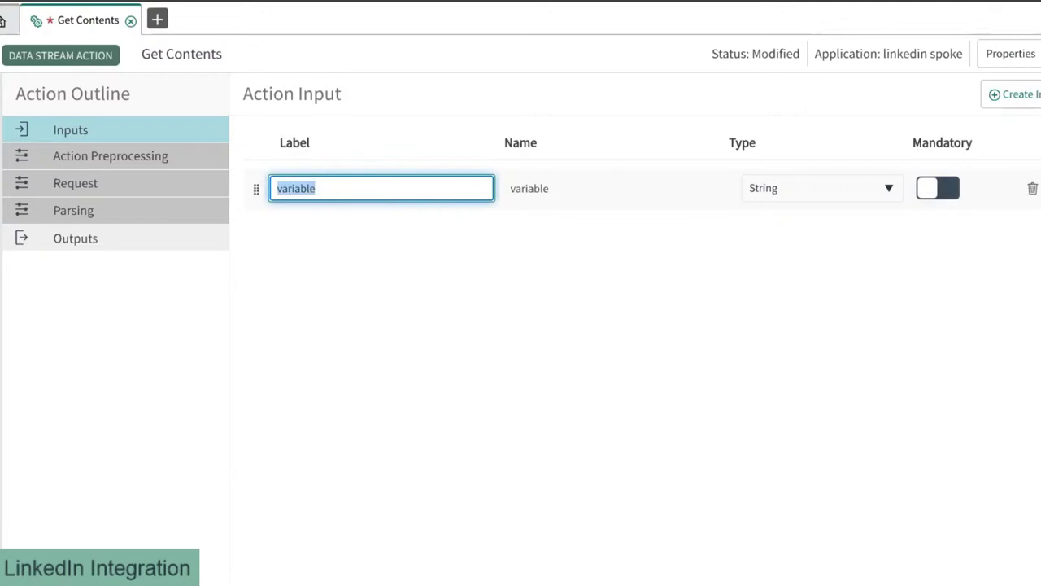
pyautogui.write('Users ID')
pyautogui.press('BackSpace')
pyautogui.press('BackSpace')
pyautogui.press('BackSpace')
pyautogui.write('Linkedin I')
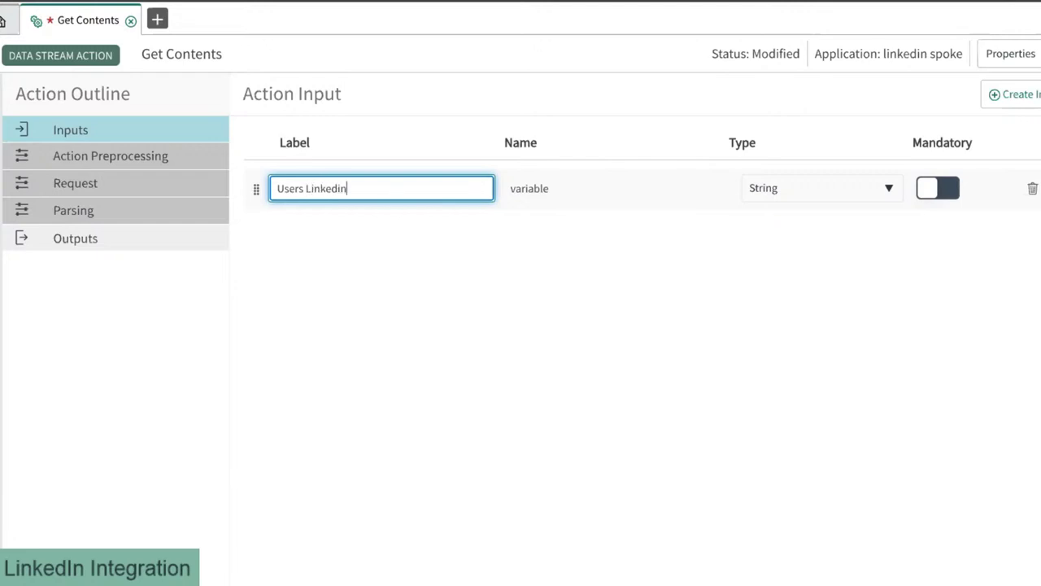
pyautogui.write('D')
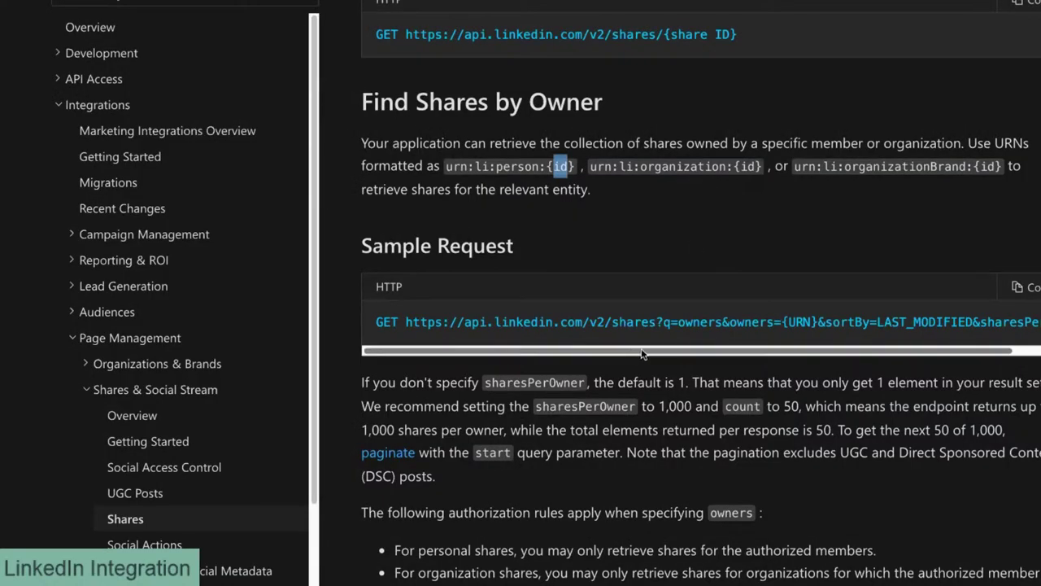
pyautogui.moveTo(645, 353); pyautogui.dragTo(722, 349)
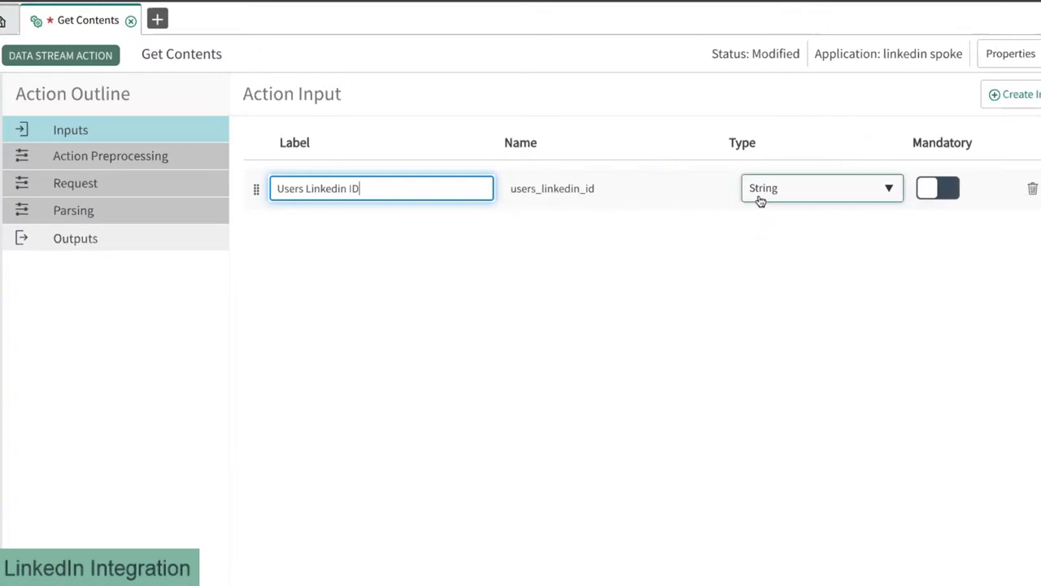
# Step: Enable the preprocessing script for the Get Contents action and open its script step
pyautogui.click(886, 274)
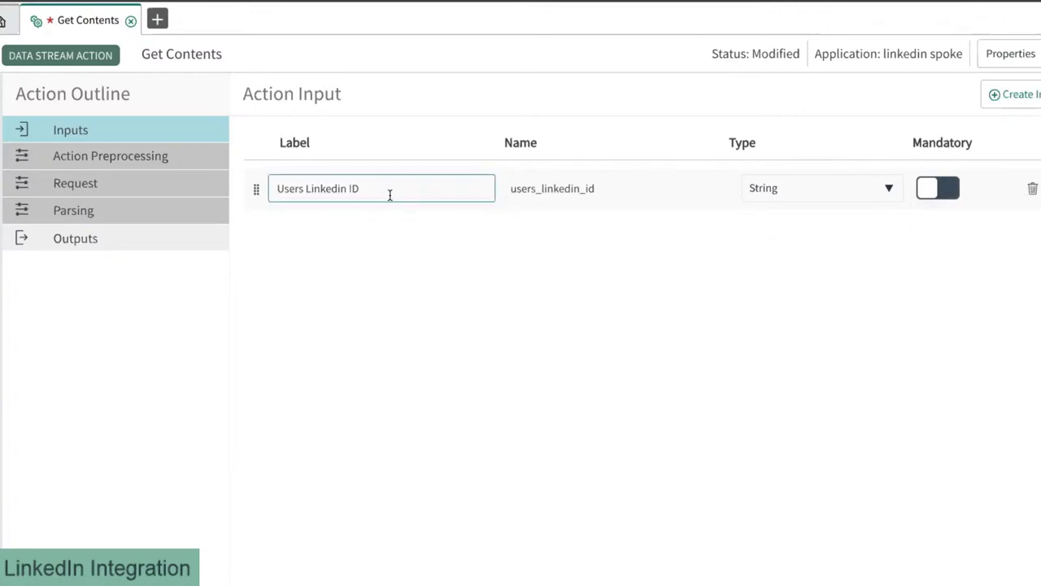
pyautogui.click(125, 162)
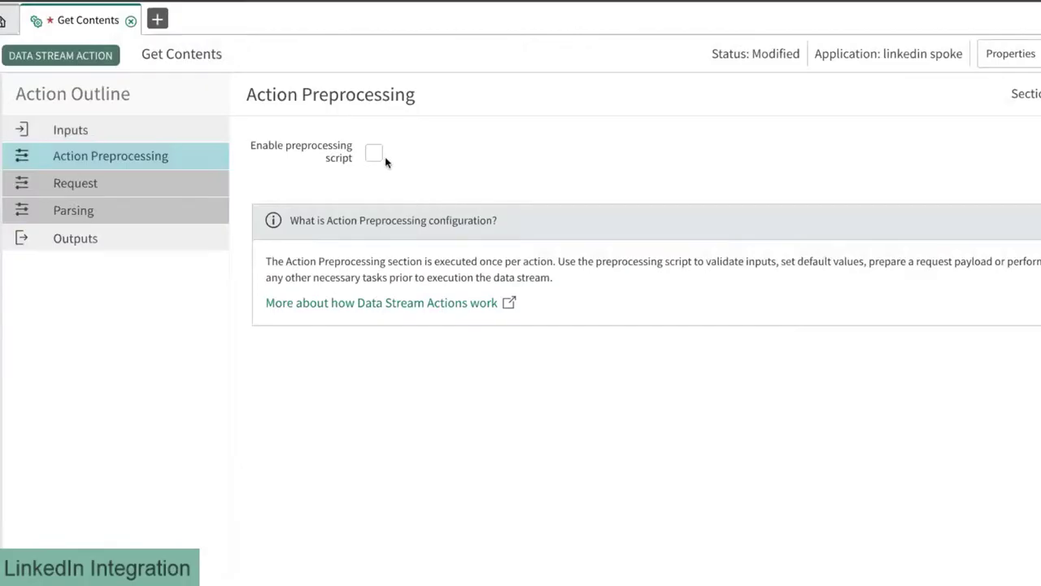
pyautogui.click(374, 153)
pyautogui.click(131, 189)
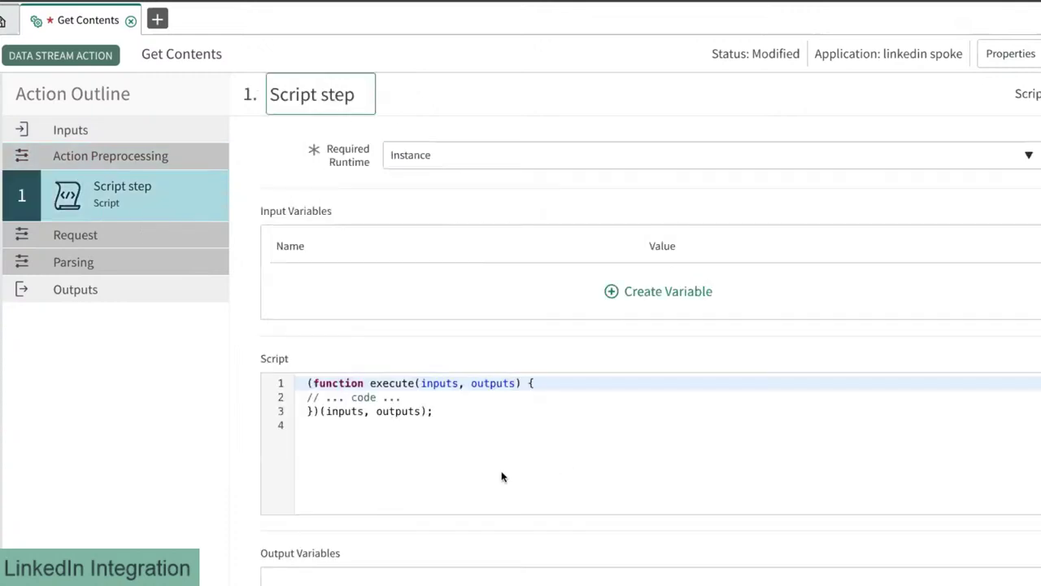
pyautogui.click(379, 397)
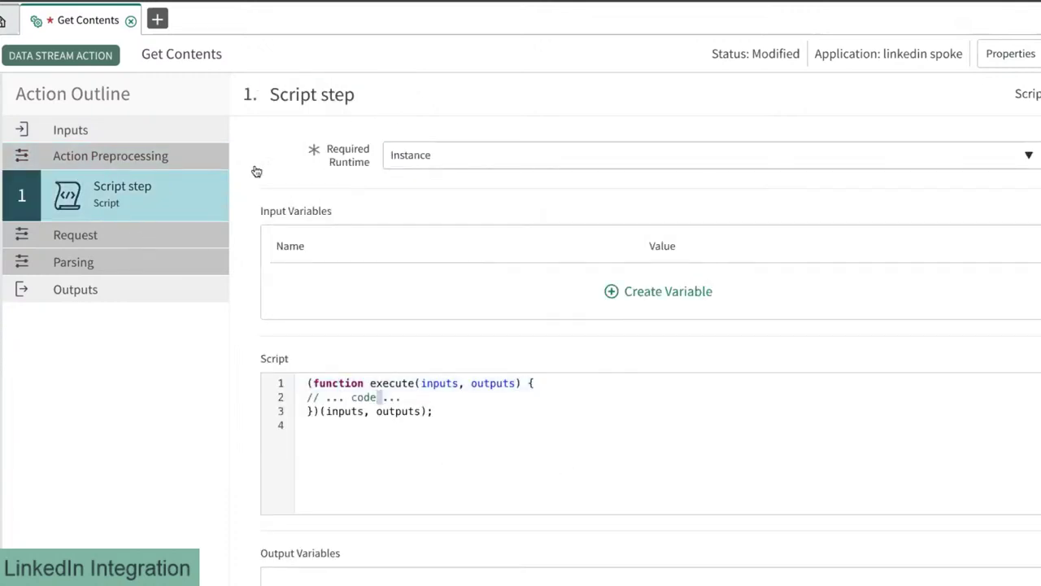
# Step: Configure the request to get data with a REST Step and enable pagination, leaving the per-request script off, and save the action
pyautogui.click(132, 242)
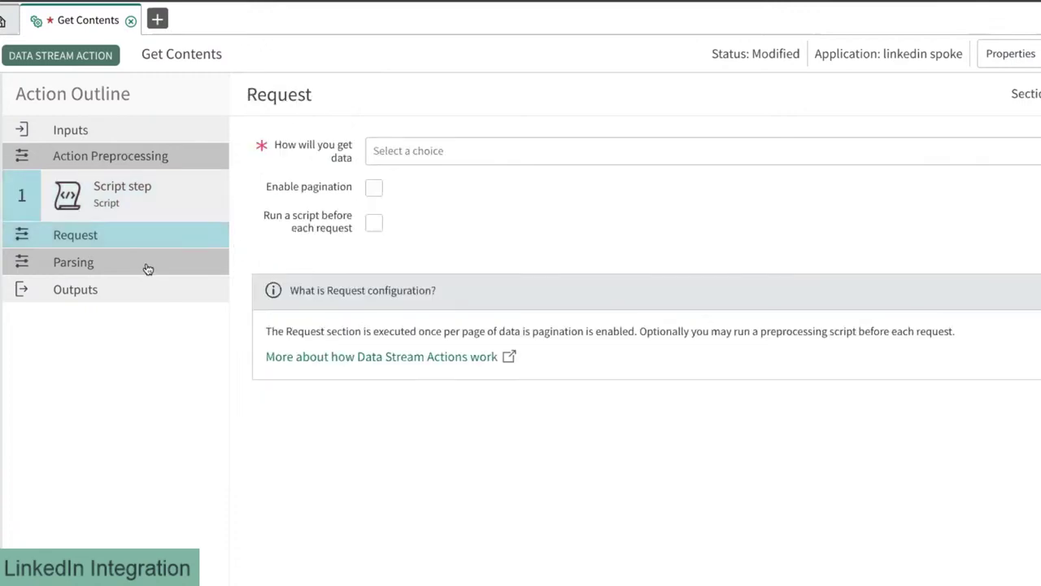
pyautogui.click(457, 161)
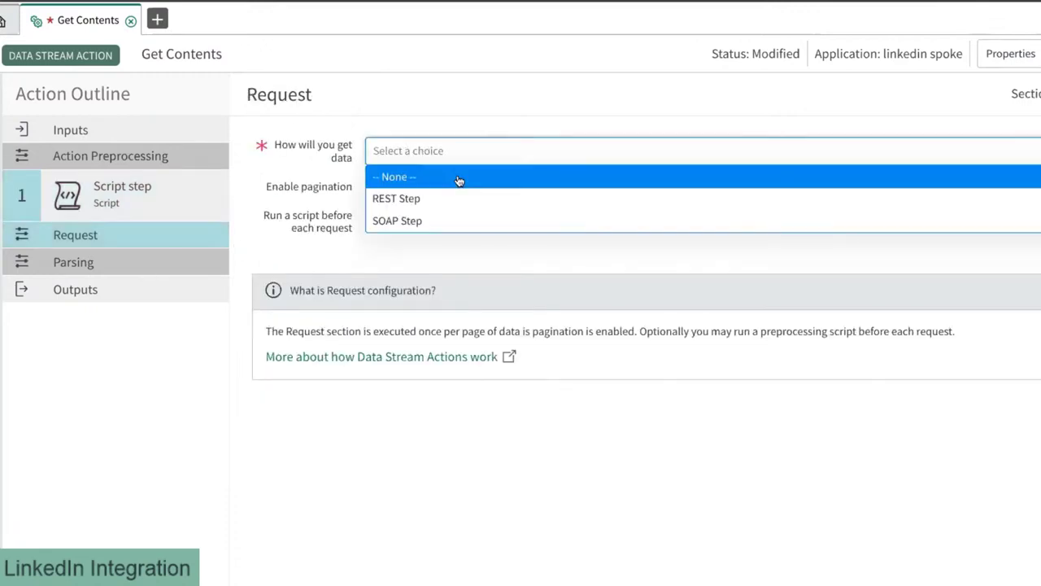
pyautogui.press('Return')
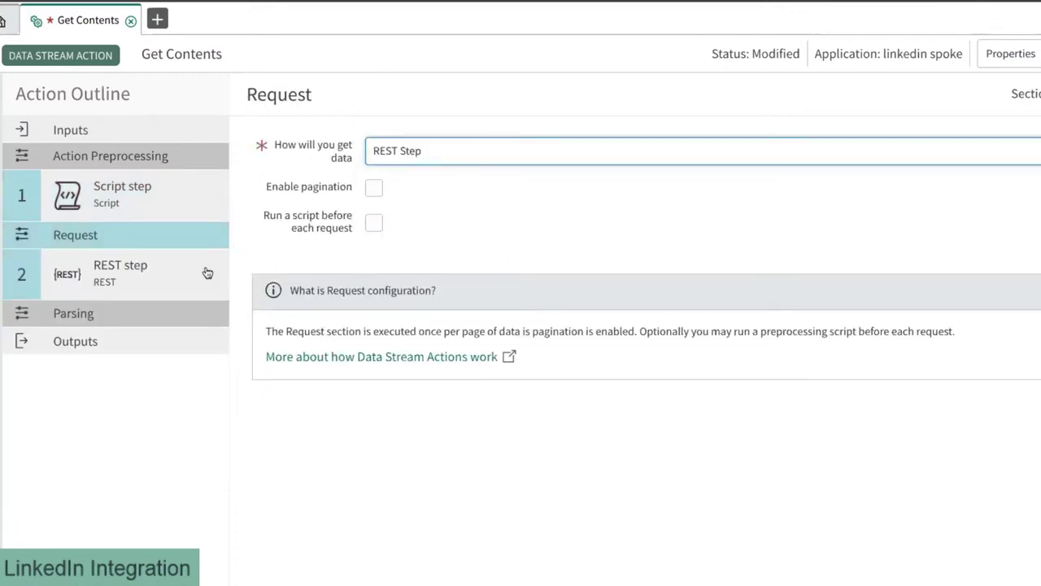
pyautogui.click(374, 187)
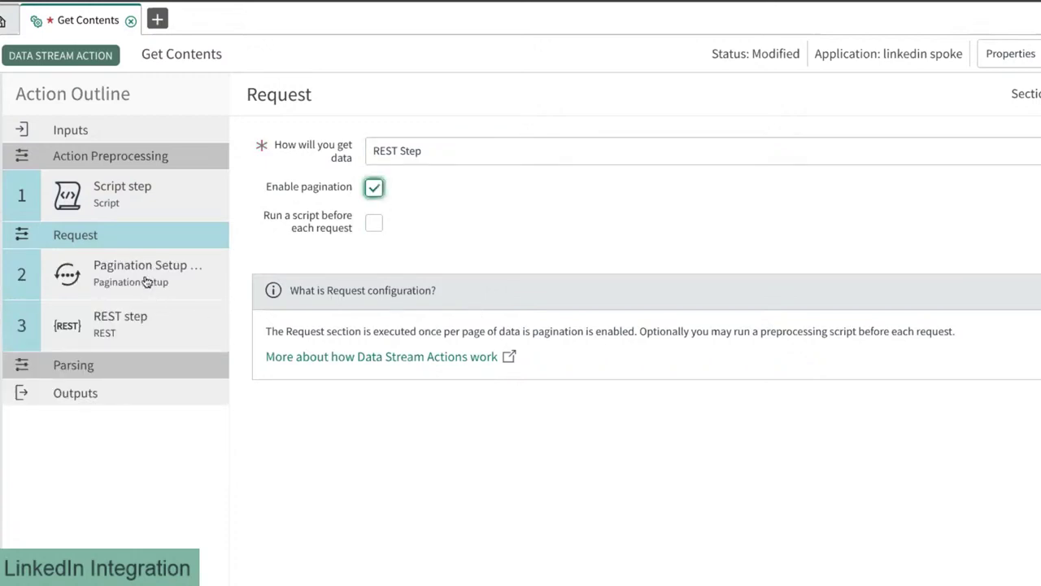
pyautogui.click(1040, 54)
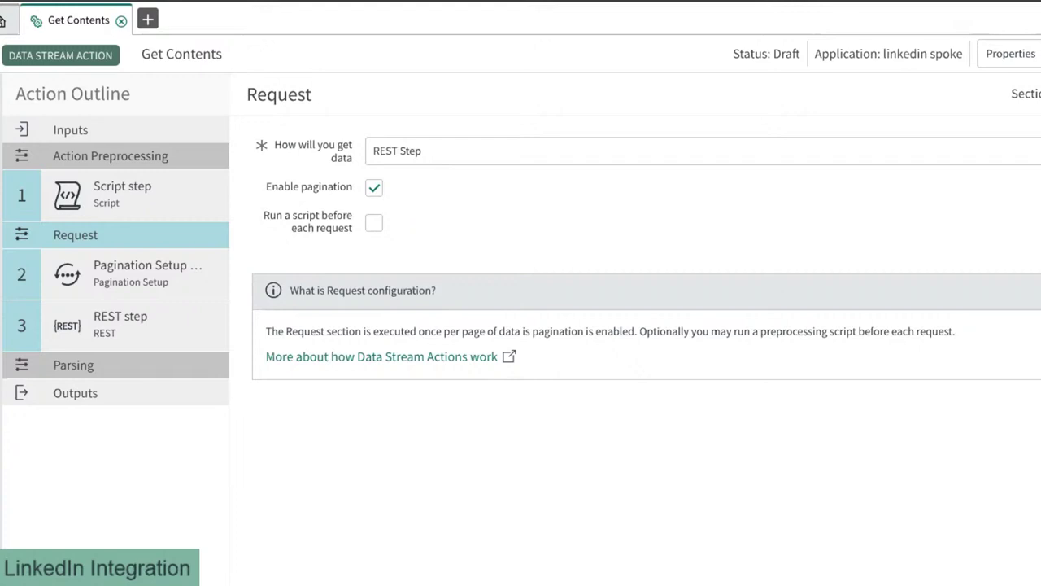
pyautogui.click(373, 228)
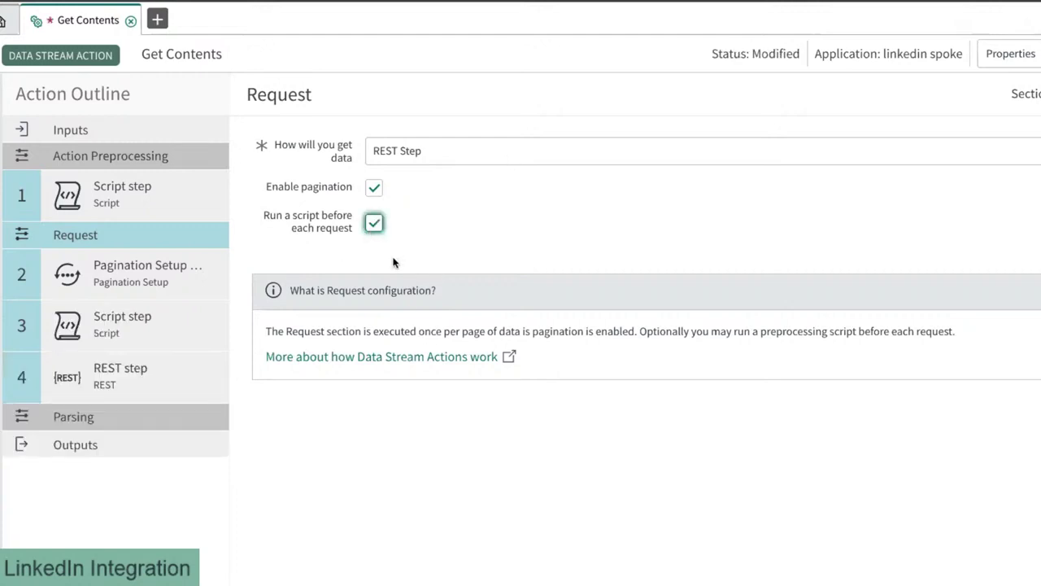
pyautogui.click(374, 222)
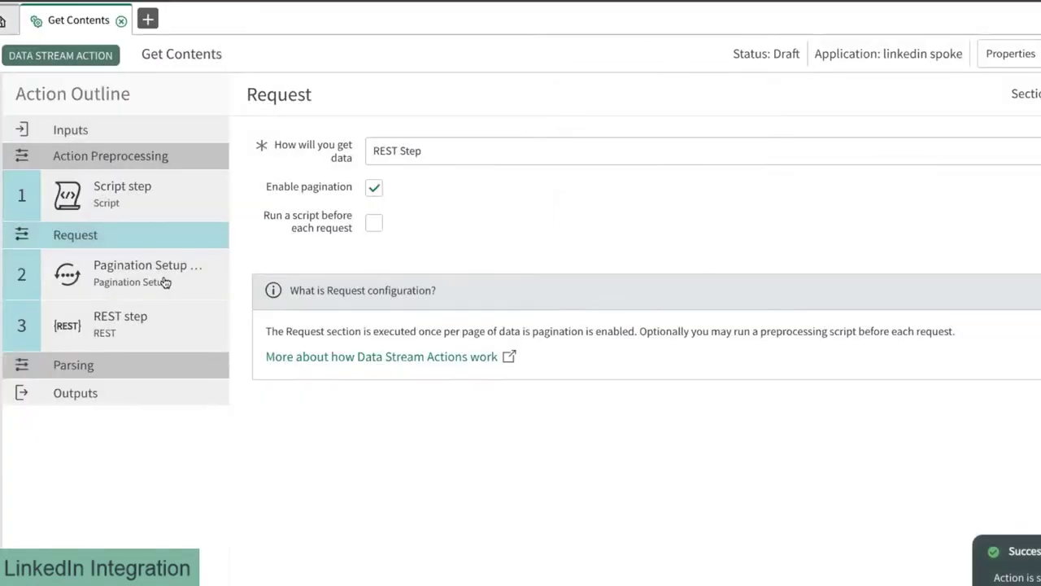
# Step: Open the REST step and set its connection alias to x_snc_weelinkedin.linkedin
pyautogui.click(122, 350)
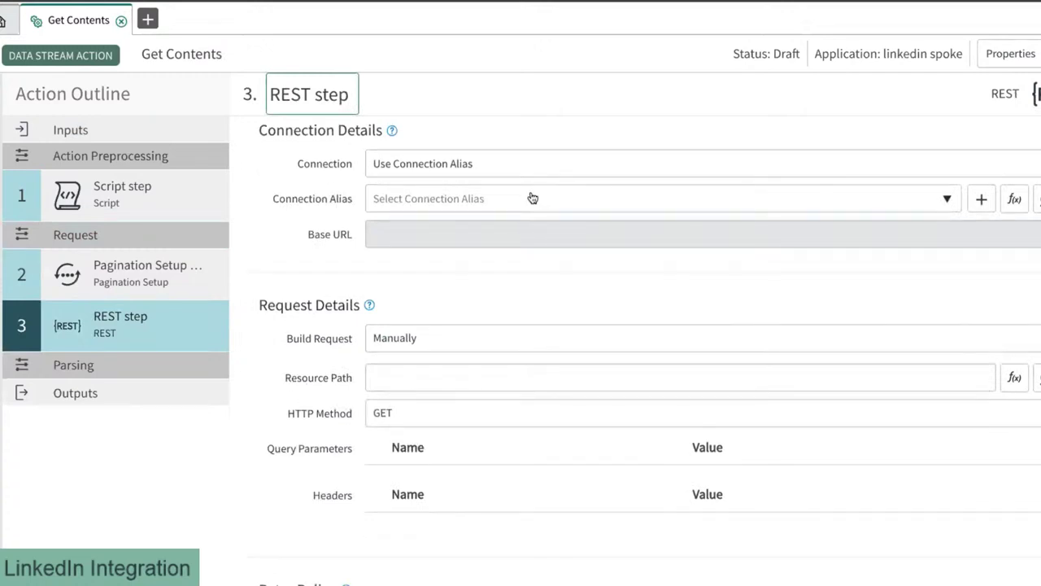
pyautogui.click(531, 199)
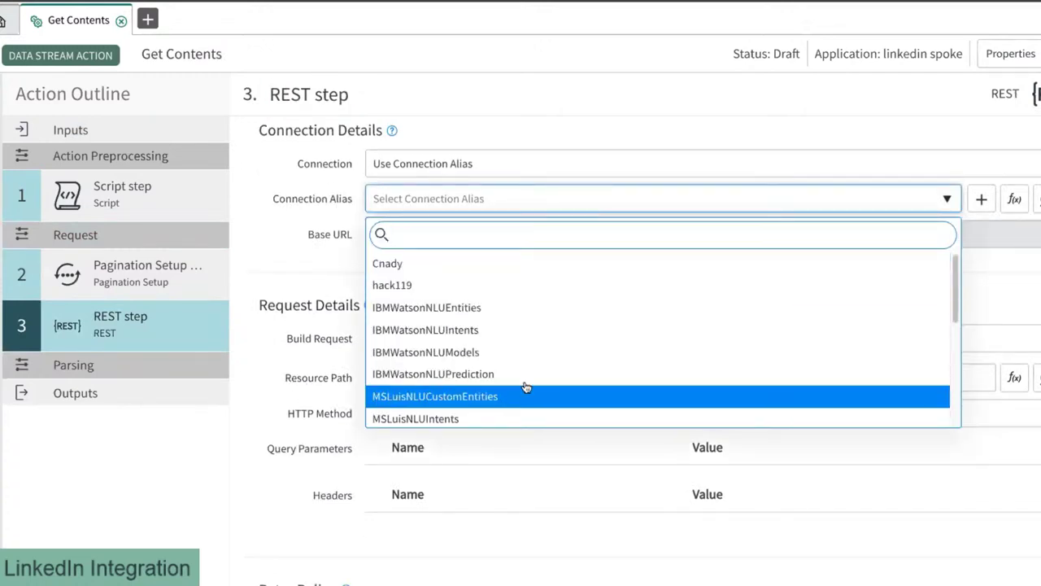
pyautogui.scroll(-5, 530, 388)
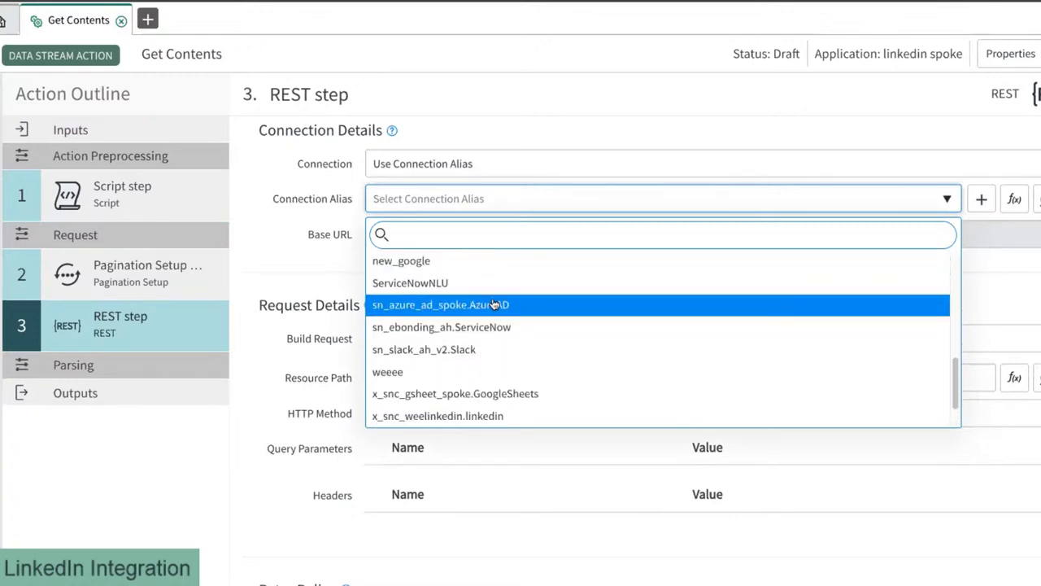
pyautogui.click(504, 415)
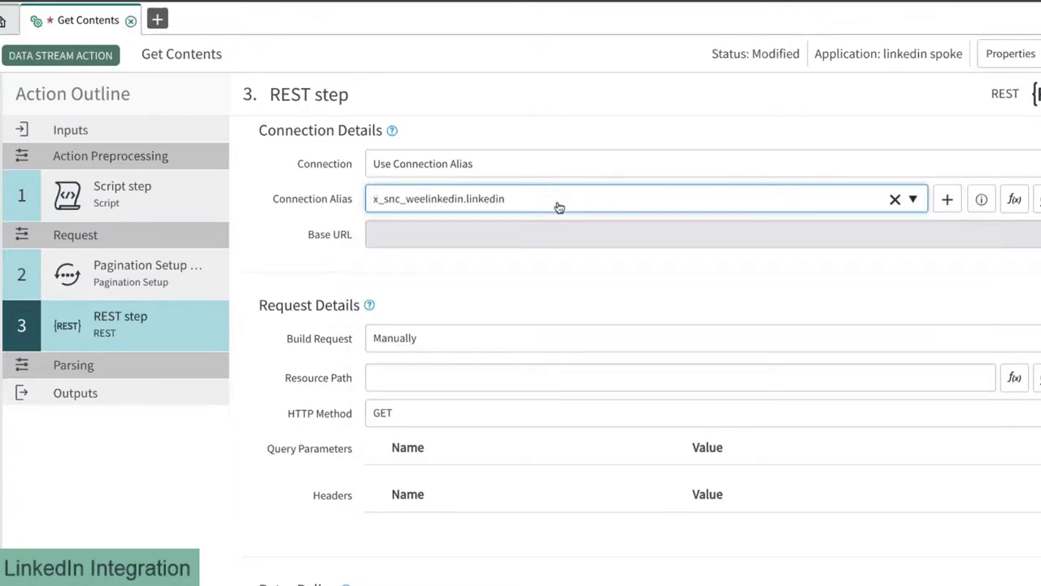
pyautogui.click(516, 280)
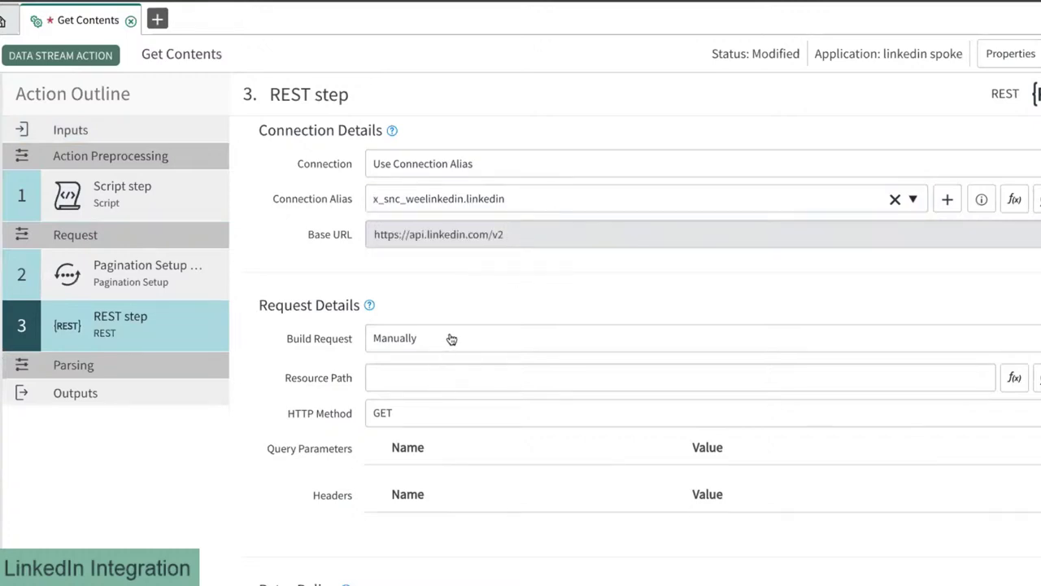
# Step: Set the REST step's resource path to /shares
pyautogui.scroll(-1, 469, 358)
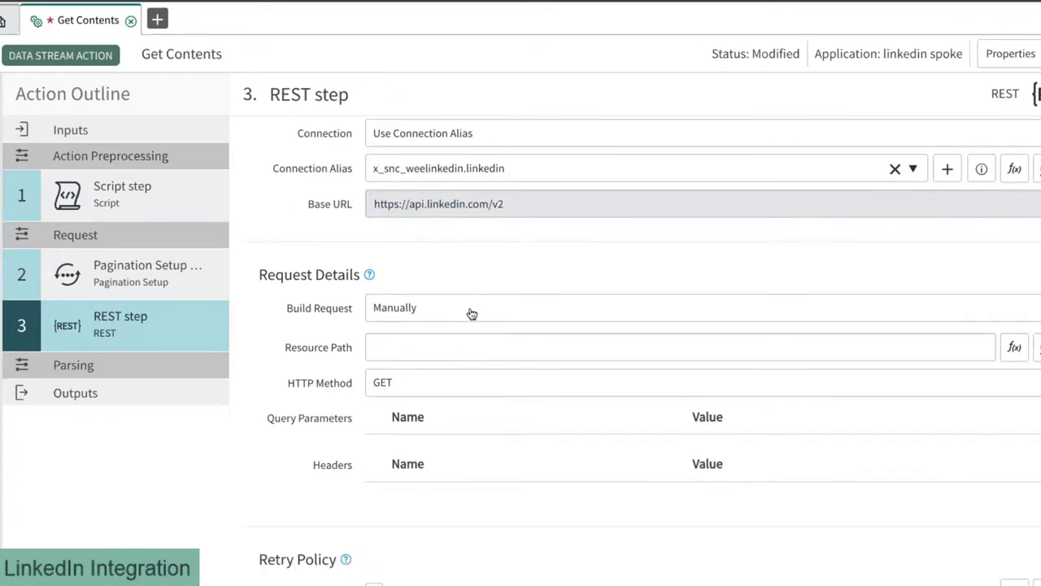
pyautogui.click(455, 348)
pyautogui.write('/share')
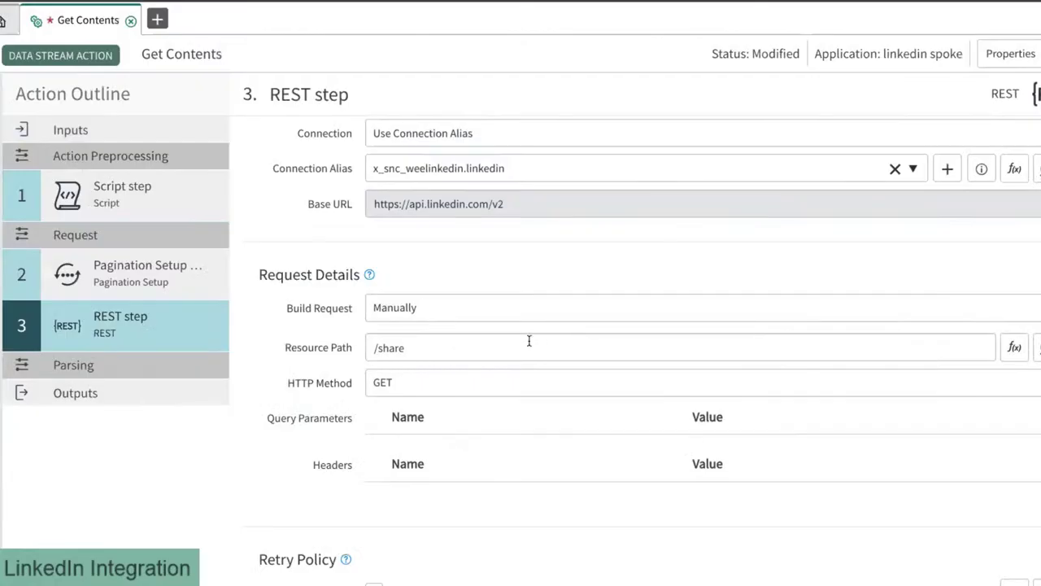
pyautogui.write('s')
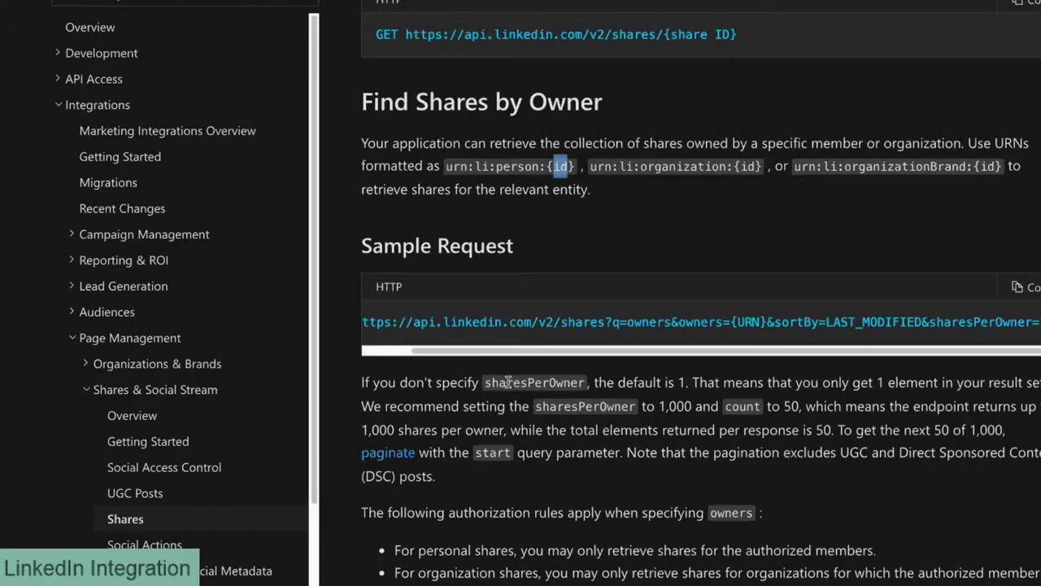
# Step: In the LinkedIn API documentation, examine the q and owners query parameters of the sample request and the urn:li:person:{id} format
pyautogui.moveTo(468, 352); pyautogui.dragTo(386, 354)
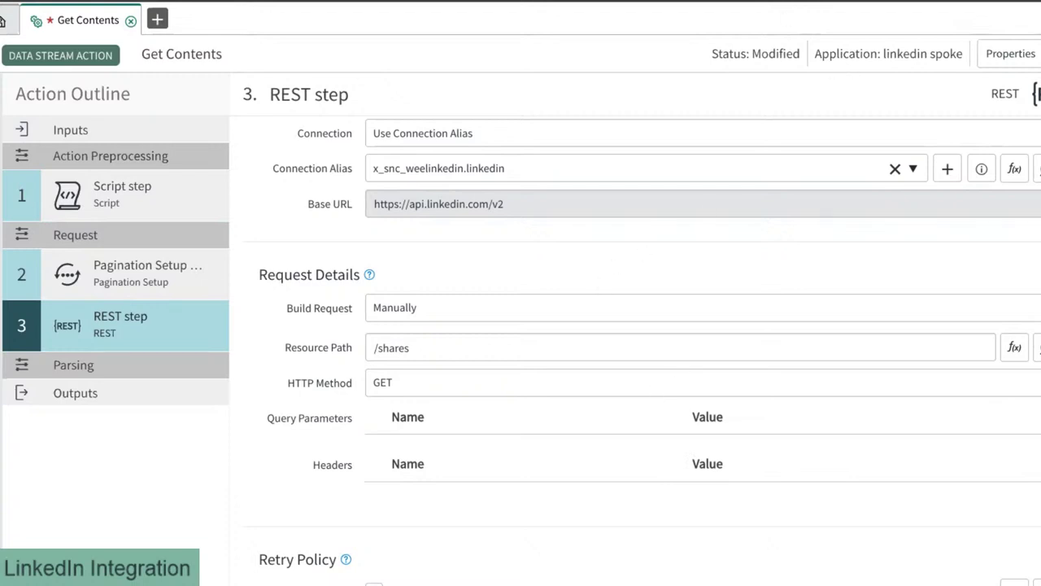
pyautogui.hotkey('alt', 'Tab')
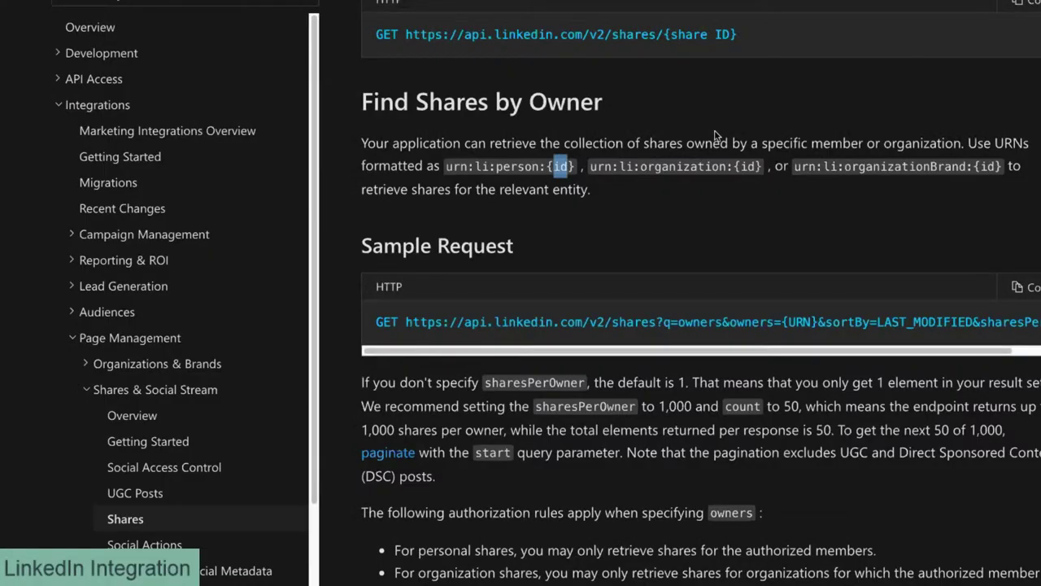
pyautogui.scroll(-4, 556, 378)
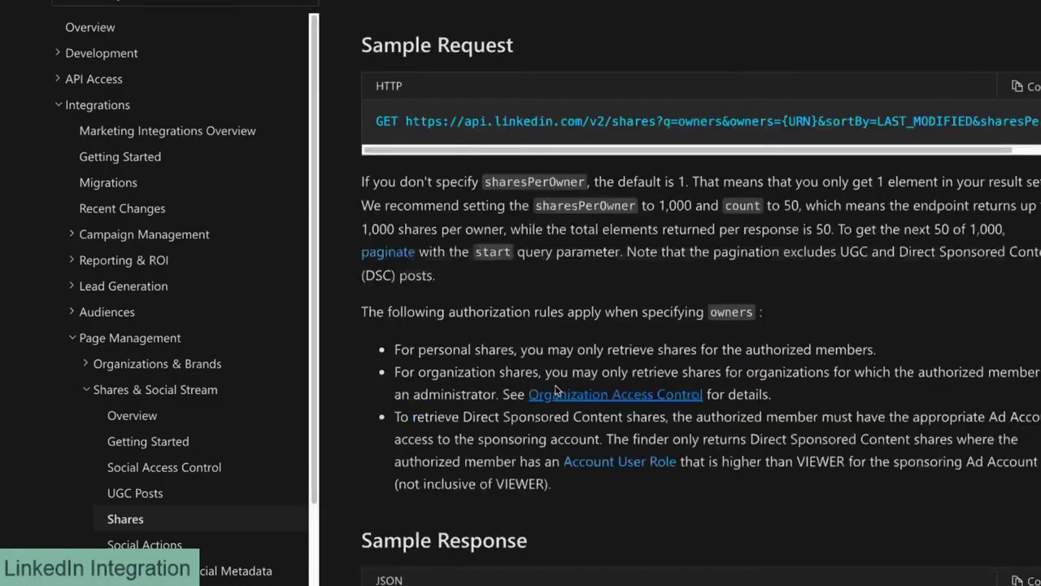
pyautogui.scroll(2, 554, 383)
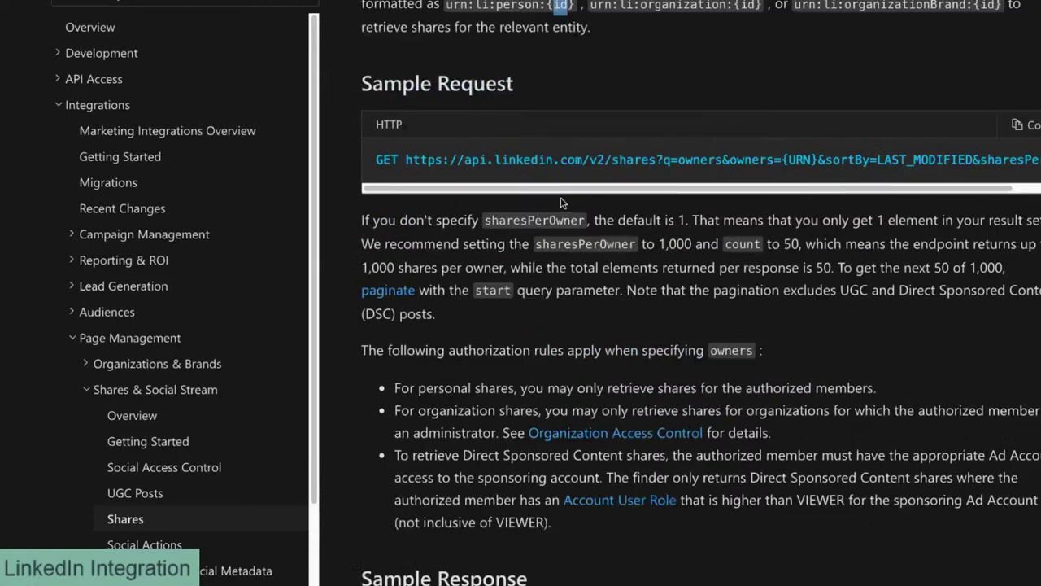
pyautogui.moveTo(580, 189); pyautogui.dragTo(632, 187)
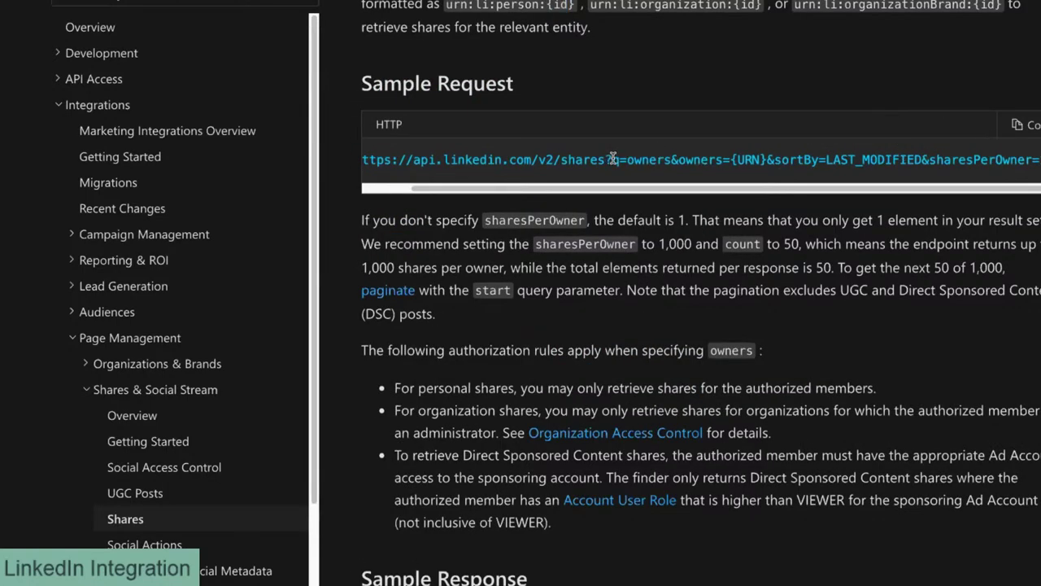
pyautogui.moveTo(611, 159); pyautogui.dragTo(705, 162)
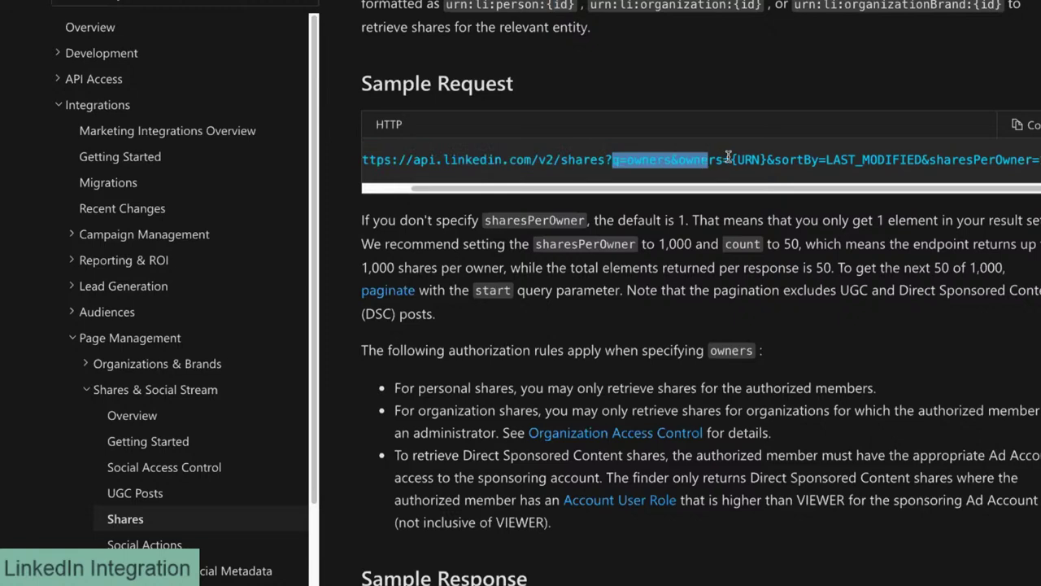
pyautogui.click(730, 159)
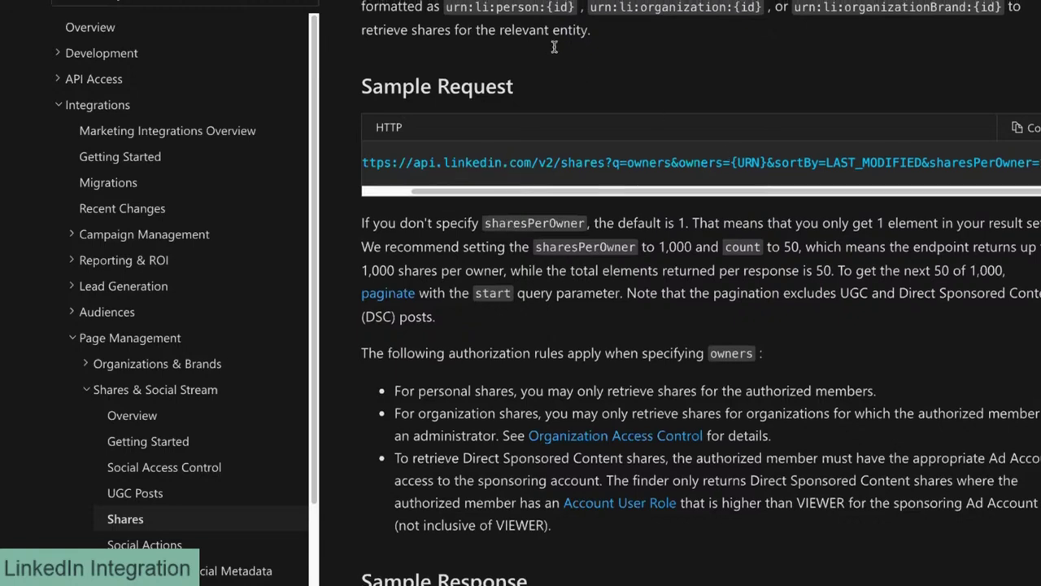
pyautogui.scroll(1, 488, 41)
pyautogui.moveTo(447, 25); pyautogui.dragTo(575, 26)
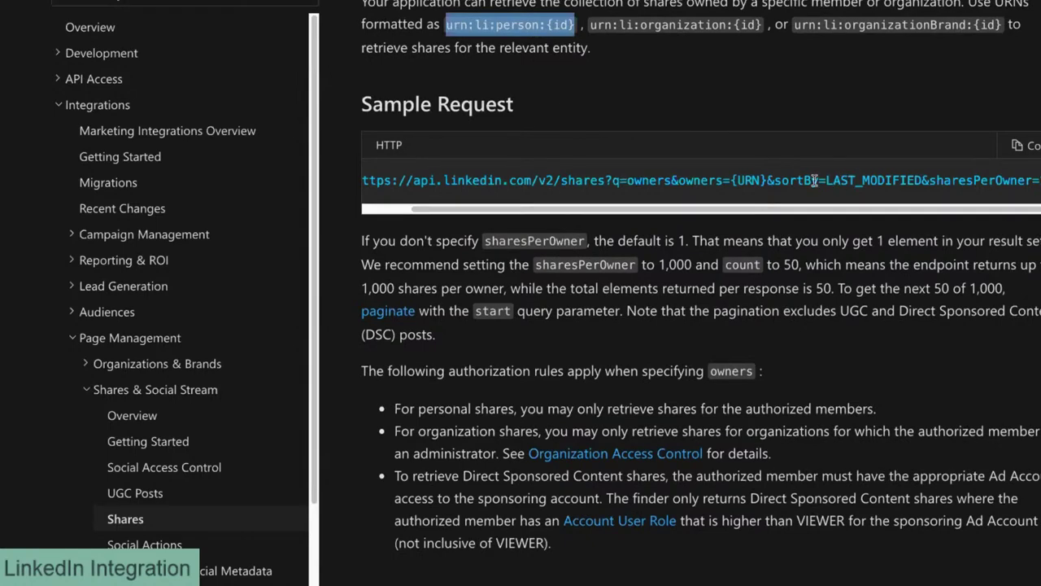
# Step: Examine the sortBy and sharesPerOwner parameters of the sample request, and read through the authorization rules, sample response and sorting options
pyautogui.moveTo(766, 181); pyautogui.dragTo(362, 180)
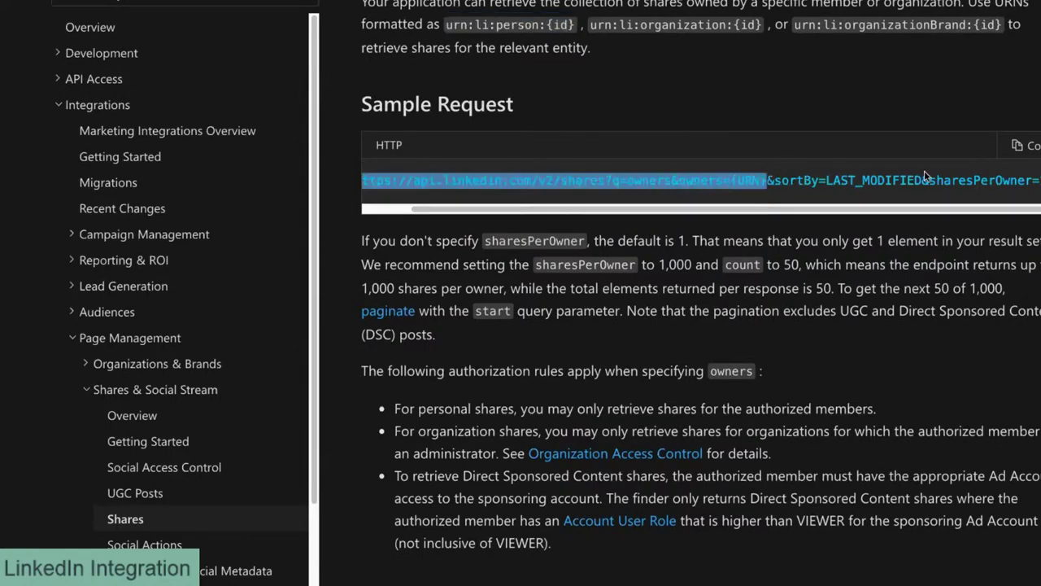
pyautogui.keyDown('shift'); pyautogui.click(927, 181); pyautogui.keyUp('shift')
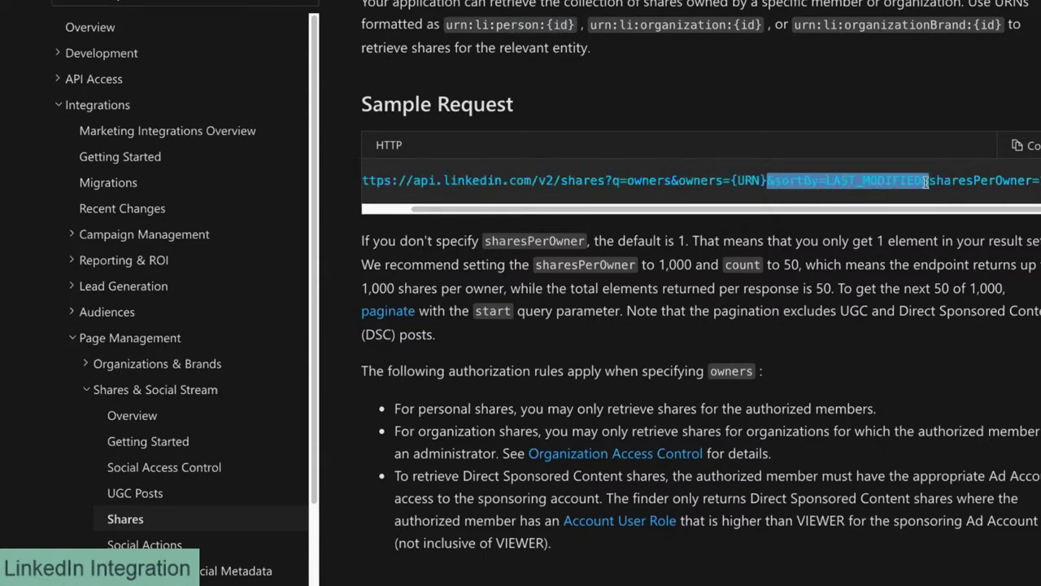
pyautogui.moveTo(928, 181); pyautogui.dragTo(1040, 181)
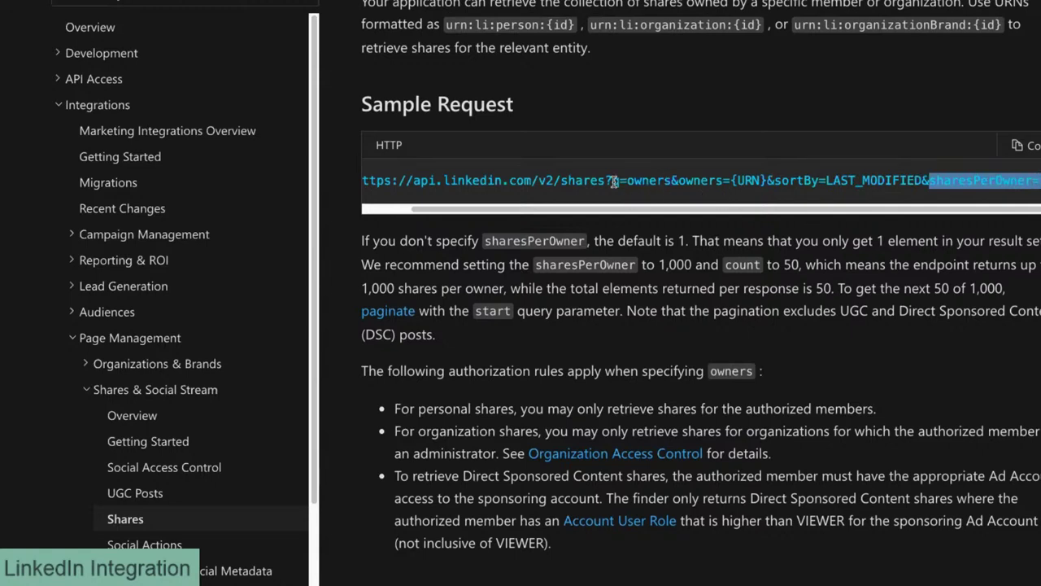
pyautogui.moveTo(614, 181); pyautogui.dragTo(767, 175)
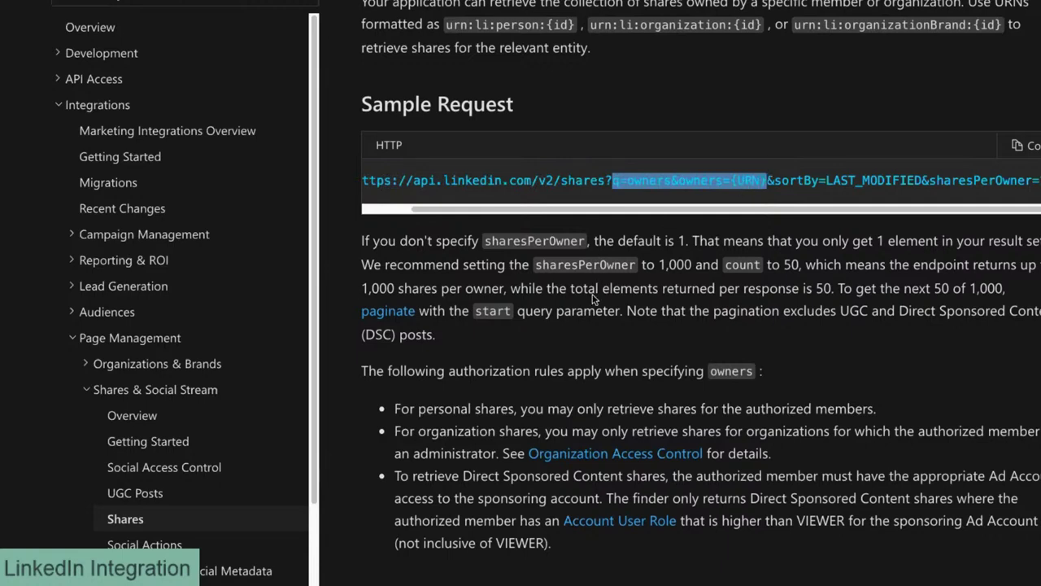
pyautogui.scroll(-1, 586, 305)
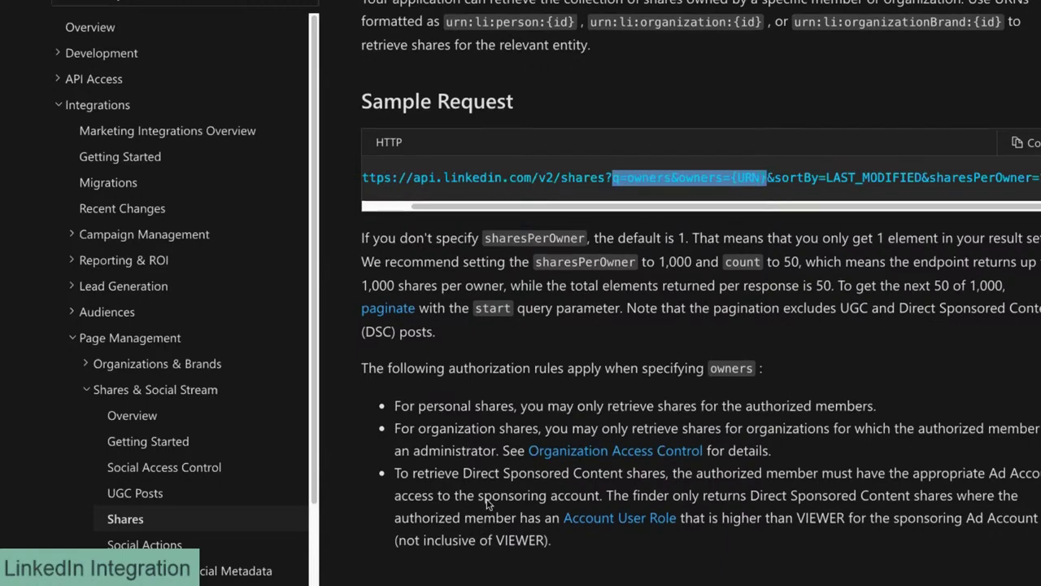
pyautogui.scroll(-1, 489, 498)
pyautogui.scroll(-2, 489, 494)
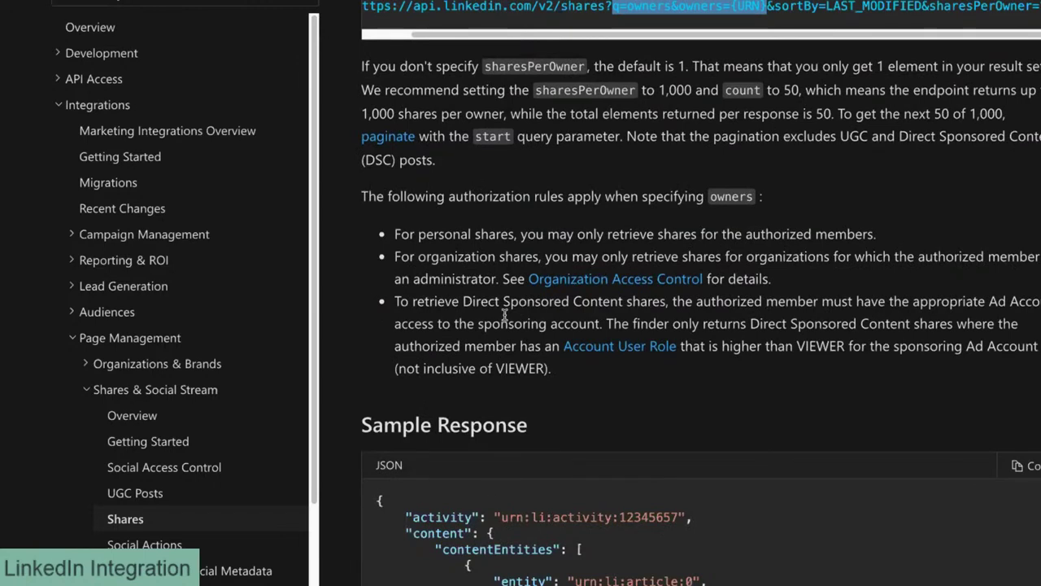
pyautogui.scroll(-1, 504, 316)
pyautogui.scroll(-10, 504, 315)
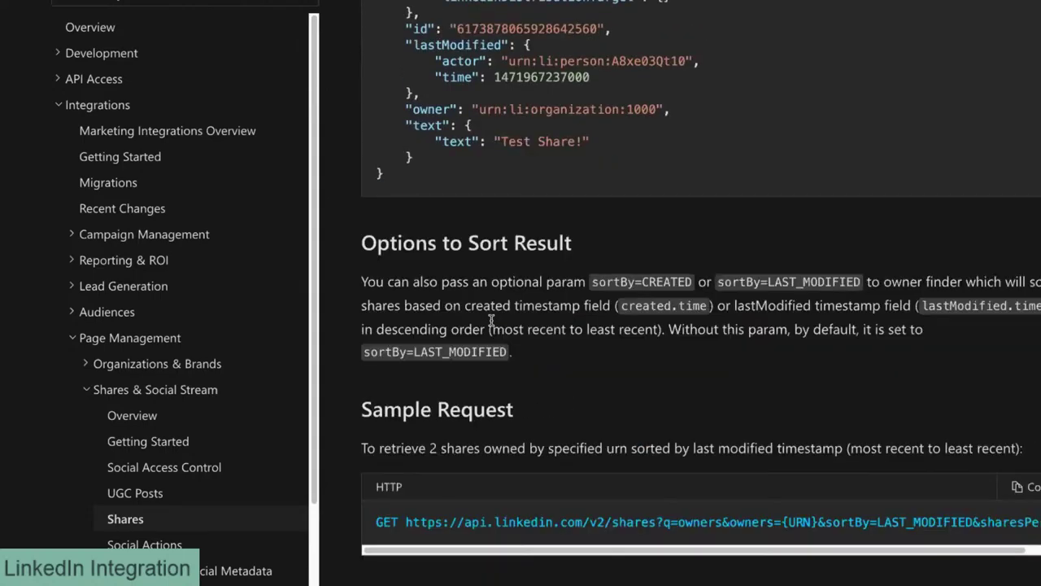
pyautogui.scroll(10, 492, 320)
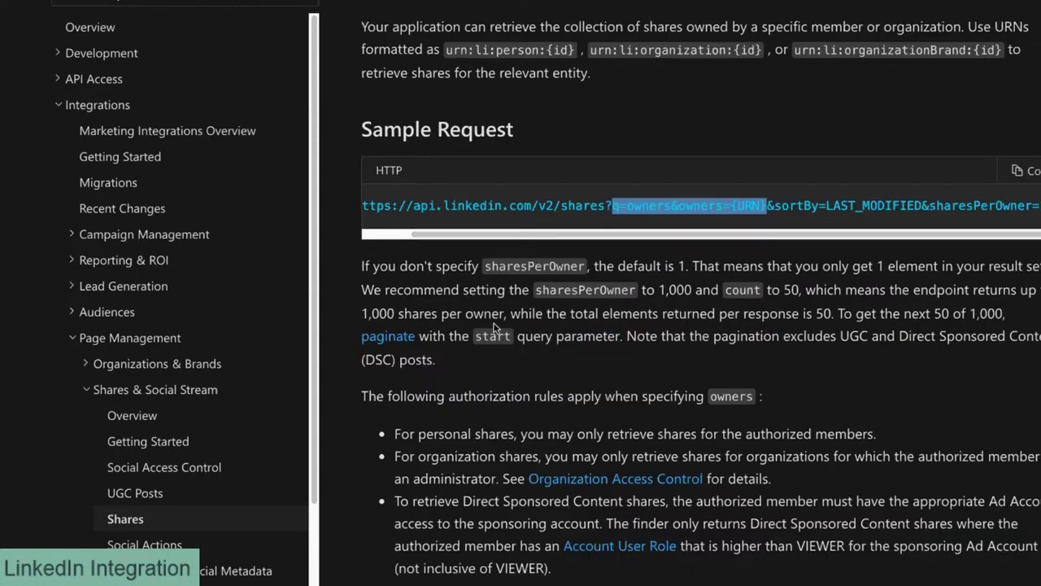
# Step: Back in the Get Contents REST step, add a request header named content-Type with the value application/JSON
pyautogui.scroll(3, 495, 328)
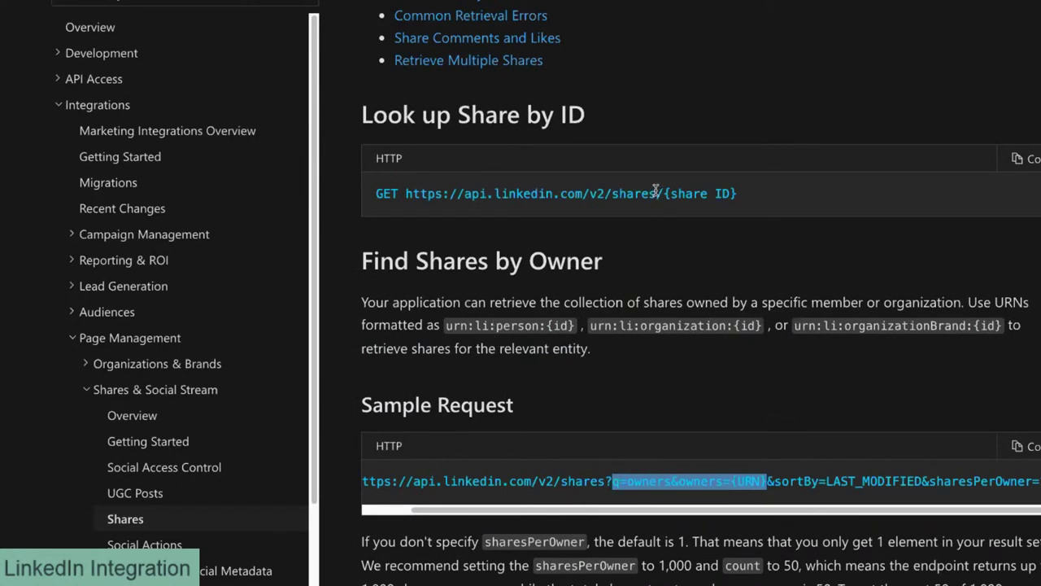
pyautogui.hotkey('alt', 'Tab')
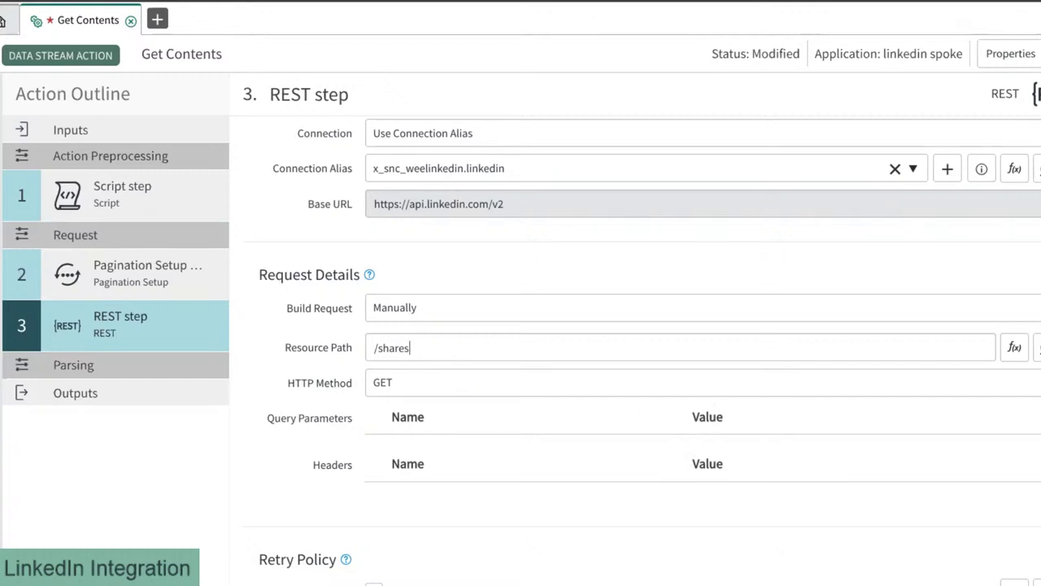
pyautogui.scroll(-1, 895, 472)
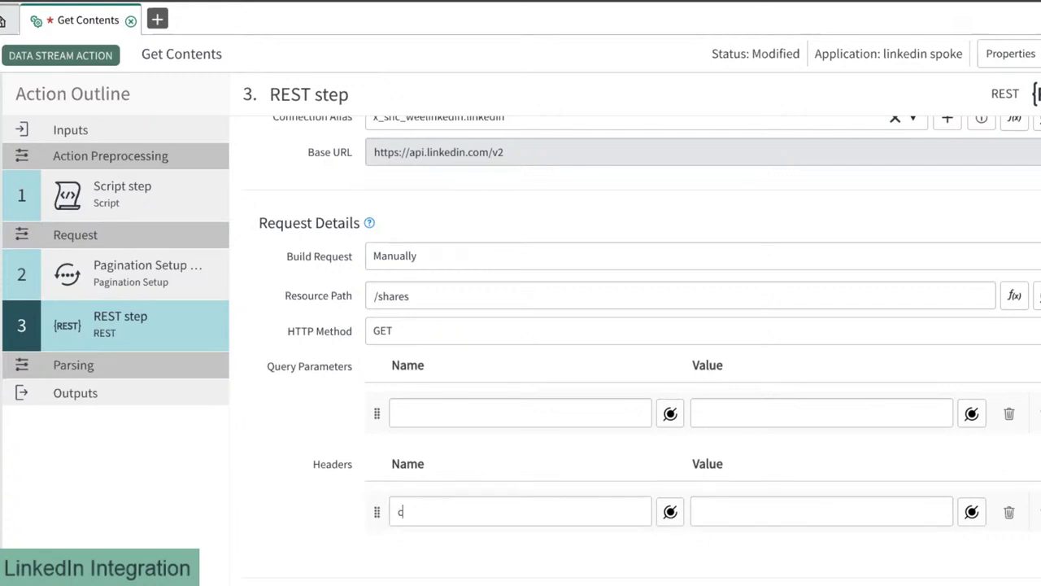
pyautogui.write('ontent-Type')
pyautogui.press('Tab')
pyautogui.press('Tab')
pyautogui.write('application/JSON')
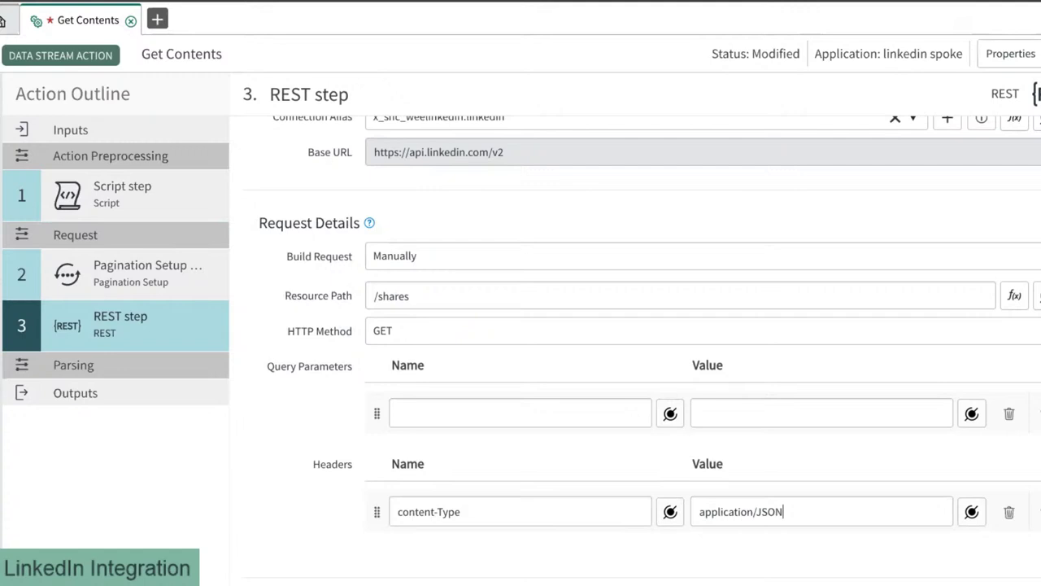
# Step: Copy the urn:li:person: prefix from the LinkedIn documentation into the name of the REST step's first query parameter
pyautogui.click(455, 406)
pyautogui.scroll(-1, 659, 383)
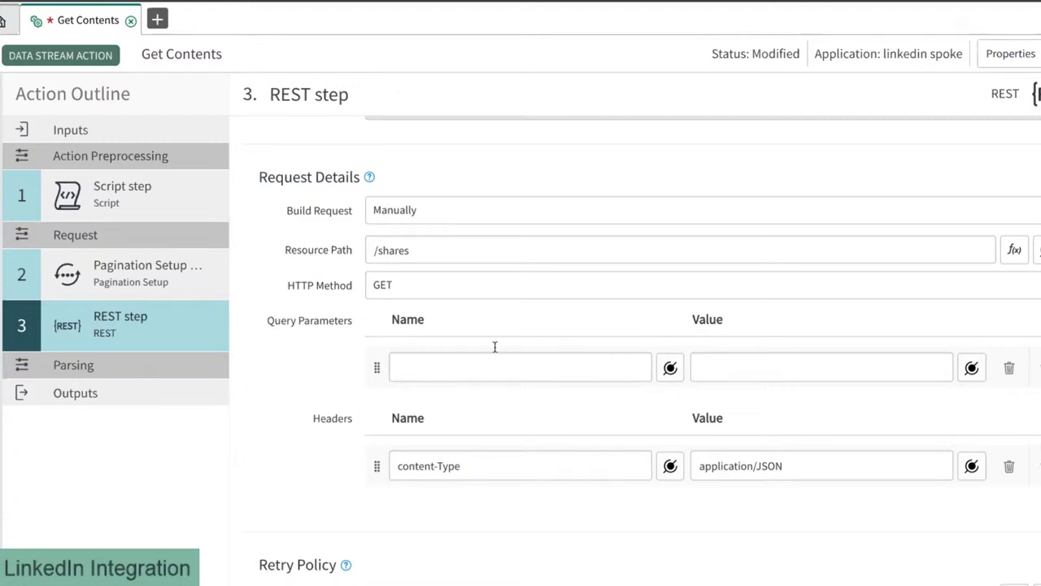
pyautogui.hotkey('alt', 'Tab')
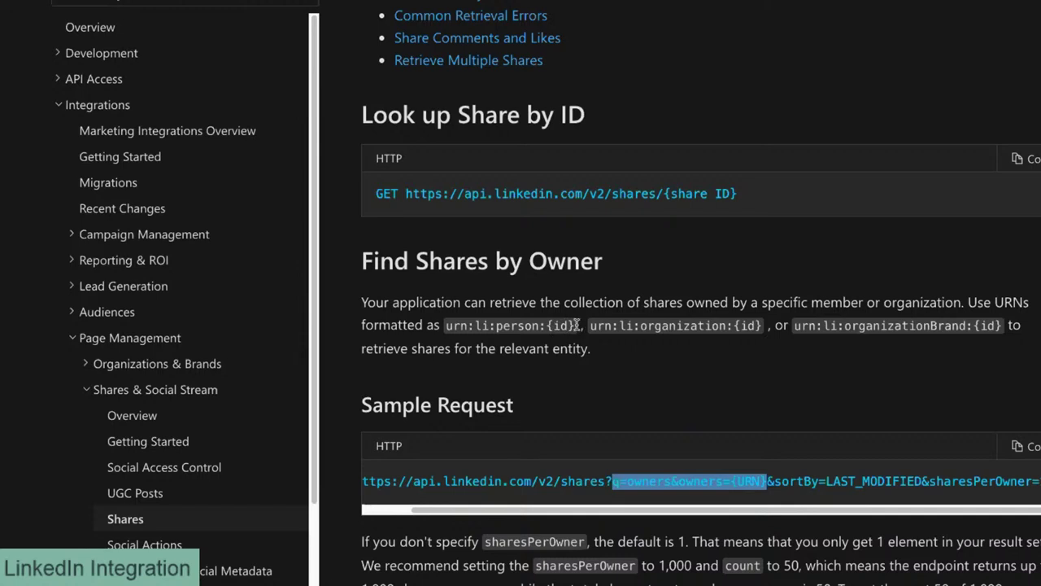
pyautogui.moveTo(577, 324); pyautogui.dragTo(546, 324)
pyautogui.hotkey('ctrl', 'c')
pyautogui.click(458, 326)
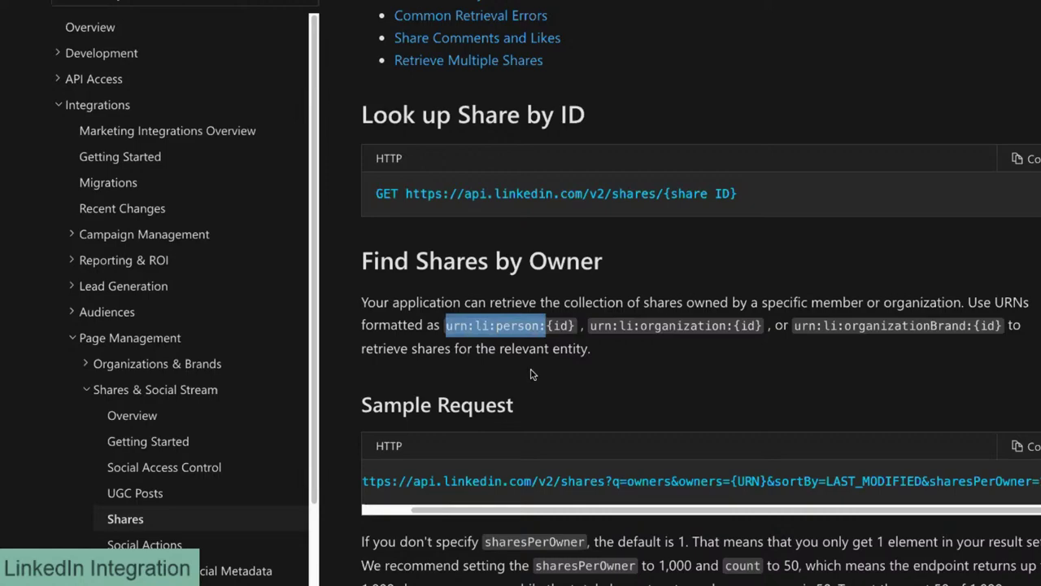
pyautogui.hotkey('alt', 'Tab')
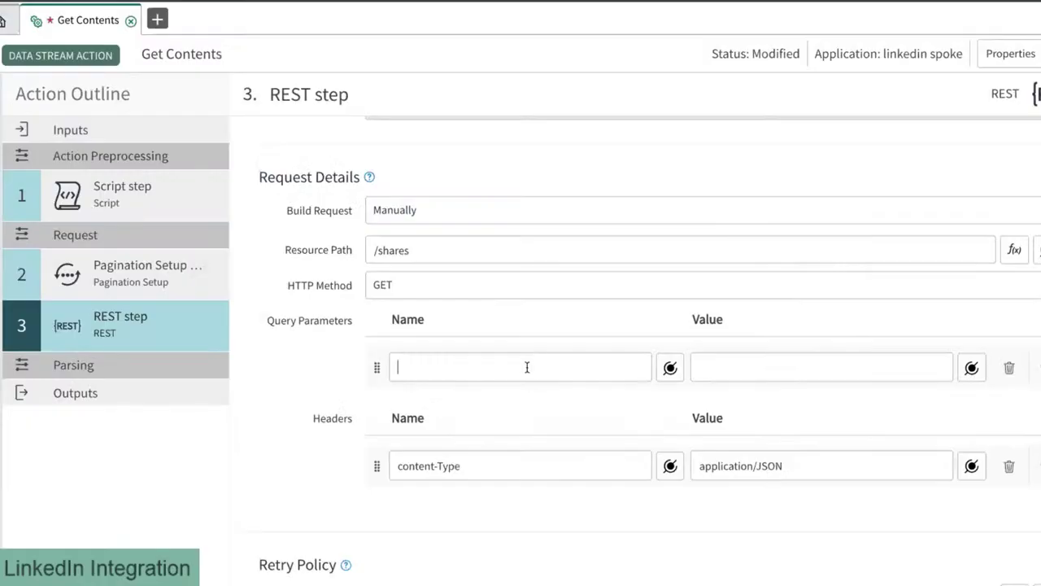
pyautogui.hotkey('ctrl', 'v')
pyautogui.click(707, 362)
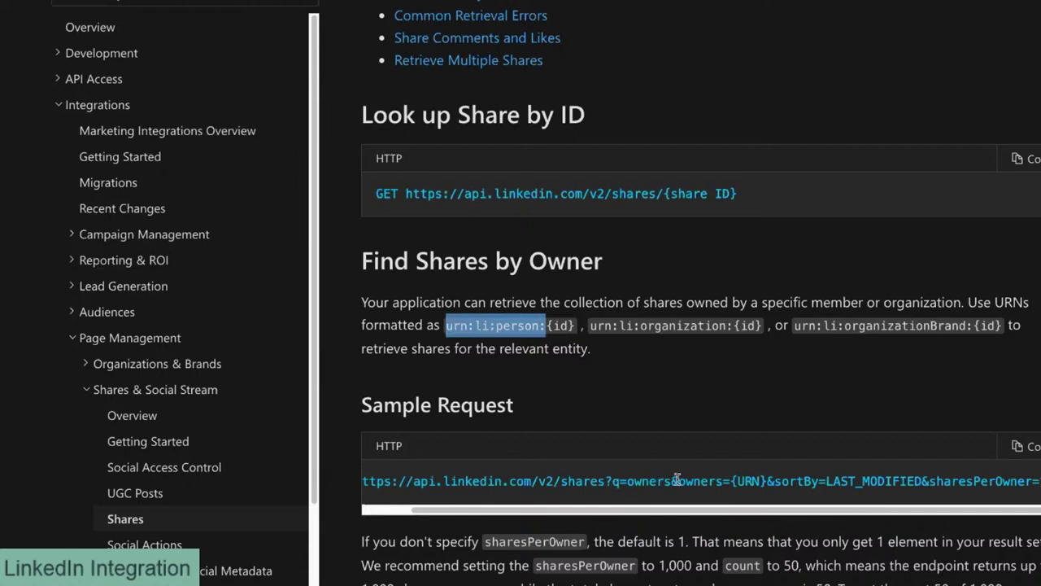
# Step: Following the documentation's sample request, add a second query parameter named q with the value owners
pyautogui.moveTo(678, 481); pyautogui.dragTo(869, 481)
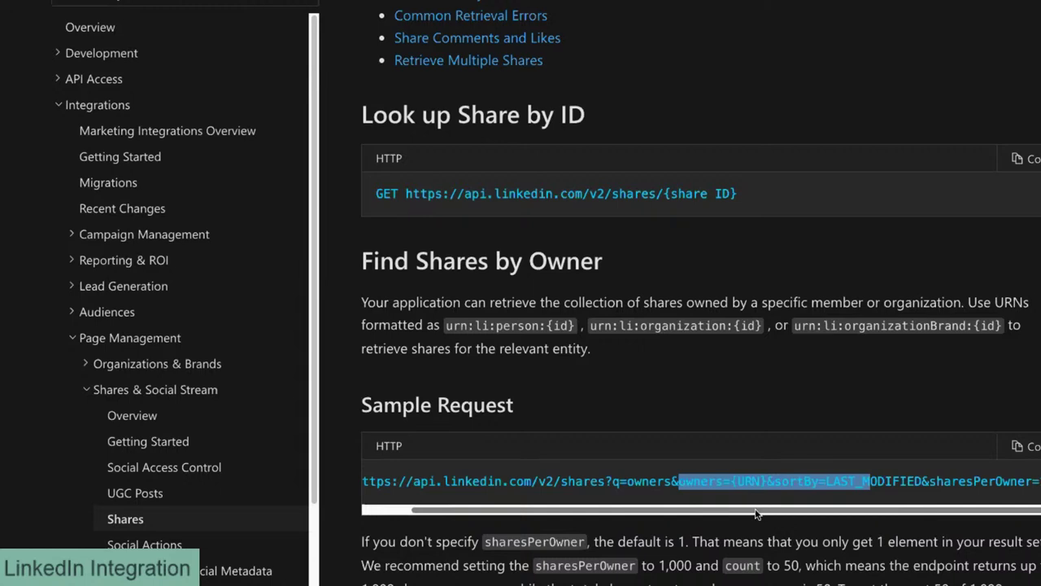
pyautogui.click(628, 485)
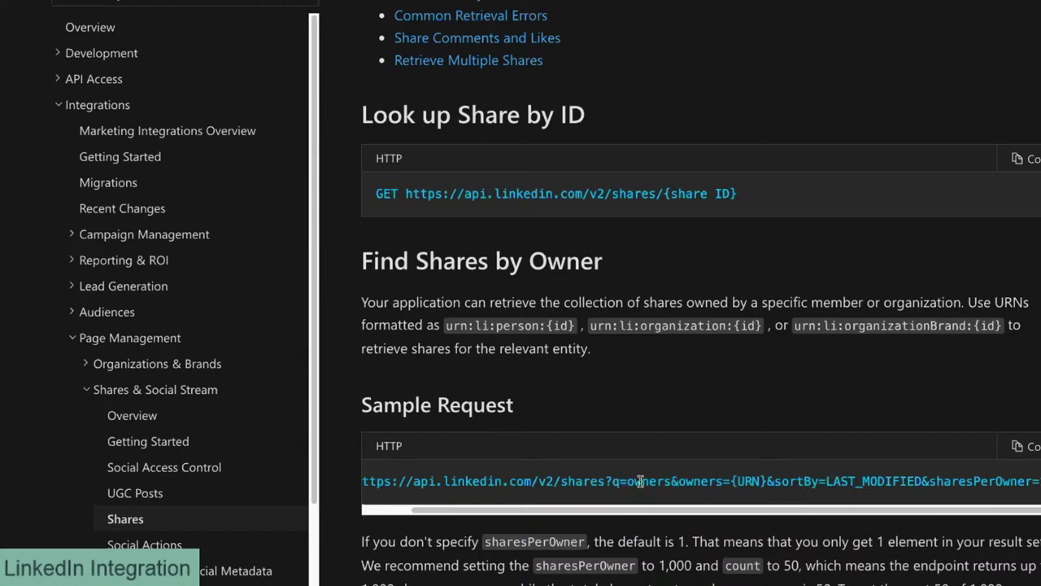
pyautogui.moveTo(612, 481); pyautogui.dragTo(672, 480)
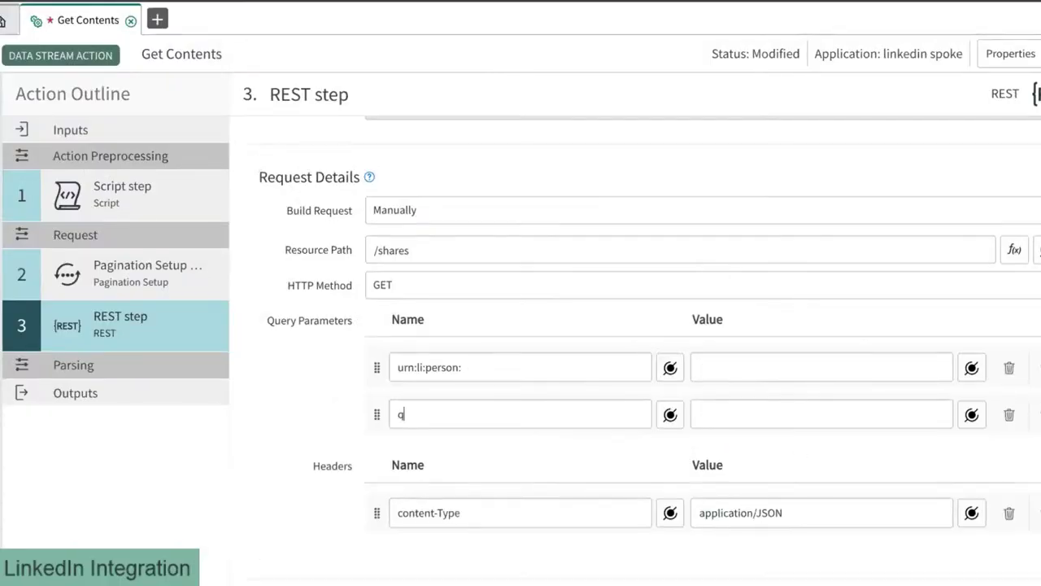
pyautogui.click(698, 412)
pyautogui.write('owners')
# Step: Move urn:li:person: from the first query parameter's name to its value, and name the parameter owners
pyautogui.click(398, 367)
pyautogui.hotkey('shift', 'End')
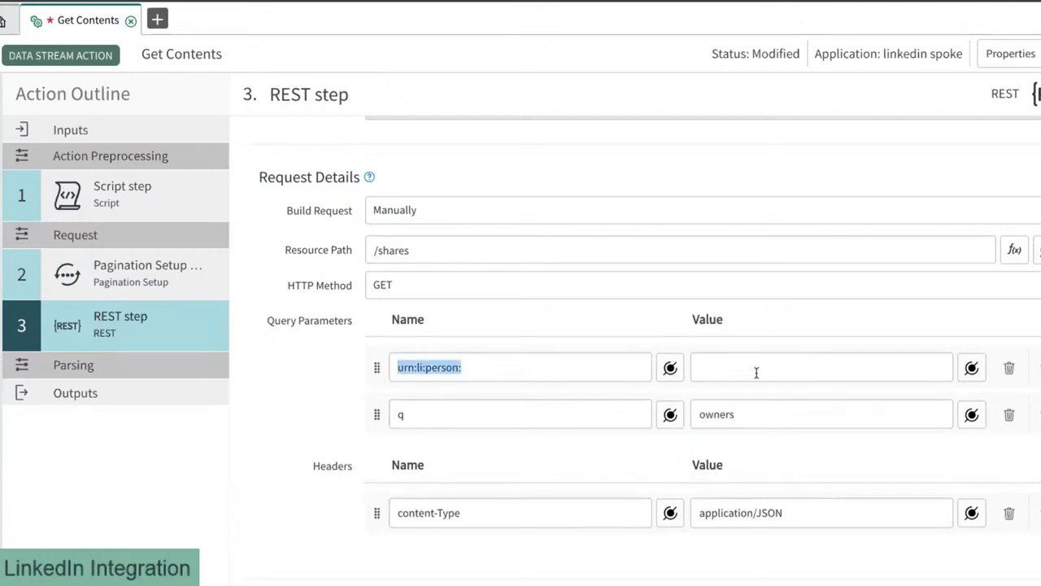
pyautogui.hotkey('ctrl', 'x')
pyautogui.click(799, 368)
pyautogui.hotkey('ctrl', 'v')
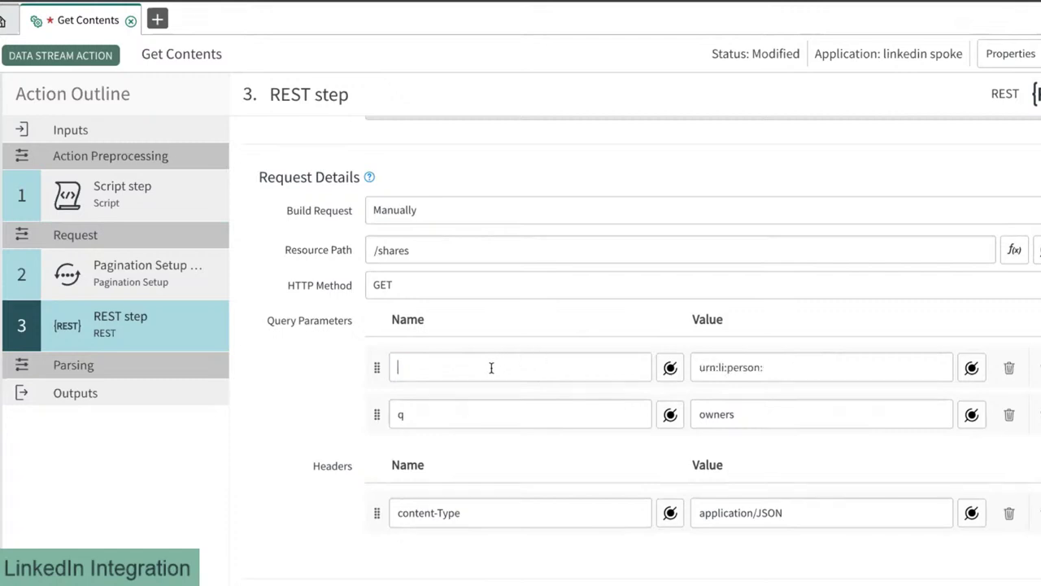
pyautogui.write('owners')
# Step: Append the member's LinkedIn ID to the urn:li:person: value of the owners parameter
pyautogui.click(824, 367)
pyautogui.click(833, 370)
pyautogui.hotkey('ctrl', 'v')
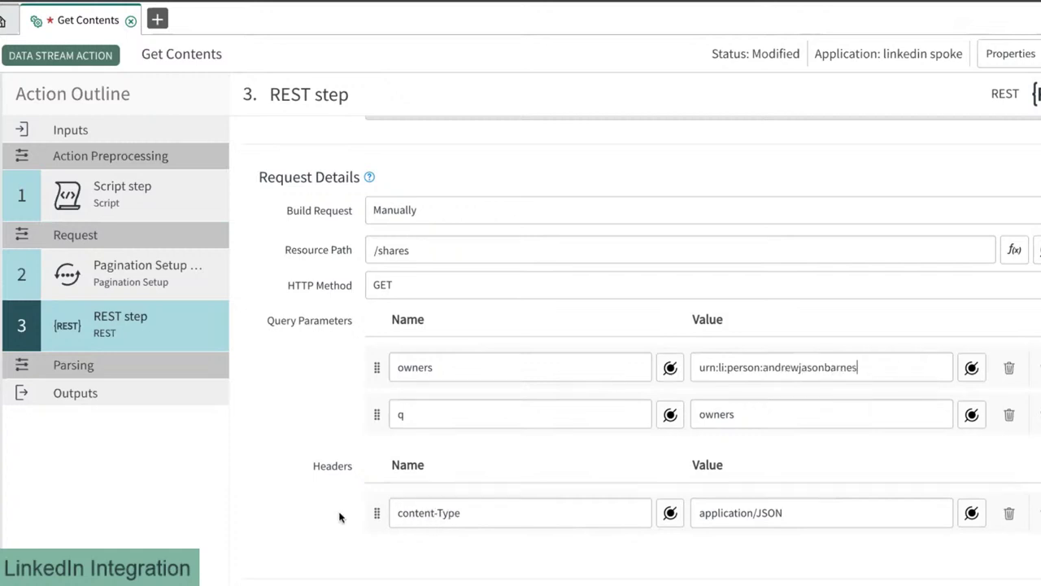
# Step: Capitalize the header name so it reads Content-Type, and review the REST step's settings
pyautogui.click(400, 514)
pyautogui.press('Delete')
pyautogui.write('C')
pyautogui.scroll(-1, 571, 419)
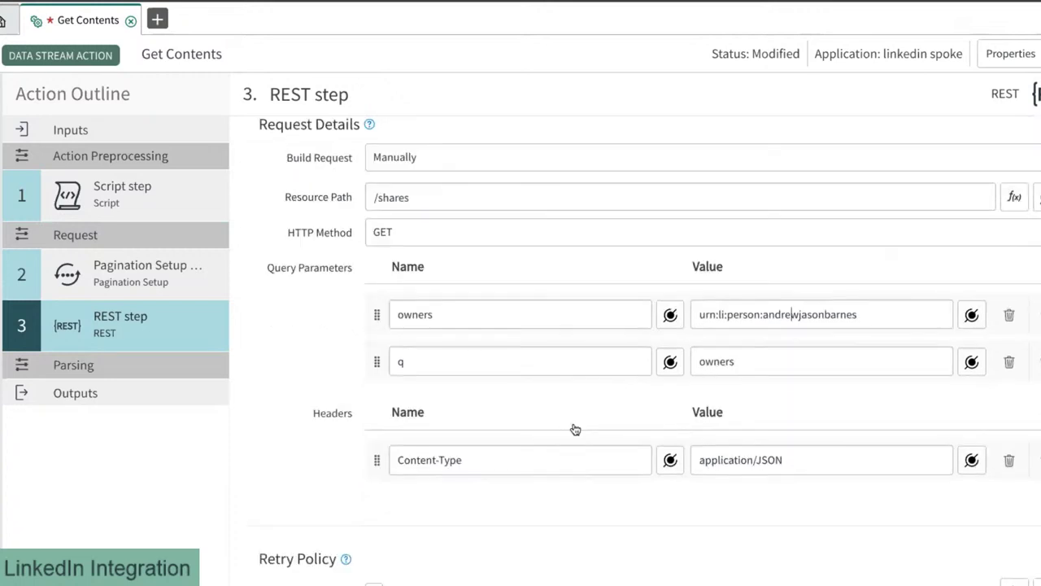
pyautogui.scroll(3, 574, 424)
pyautogui.scroll(-2, 575, 417)
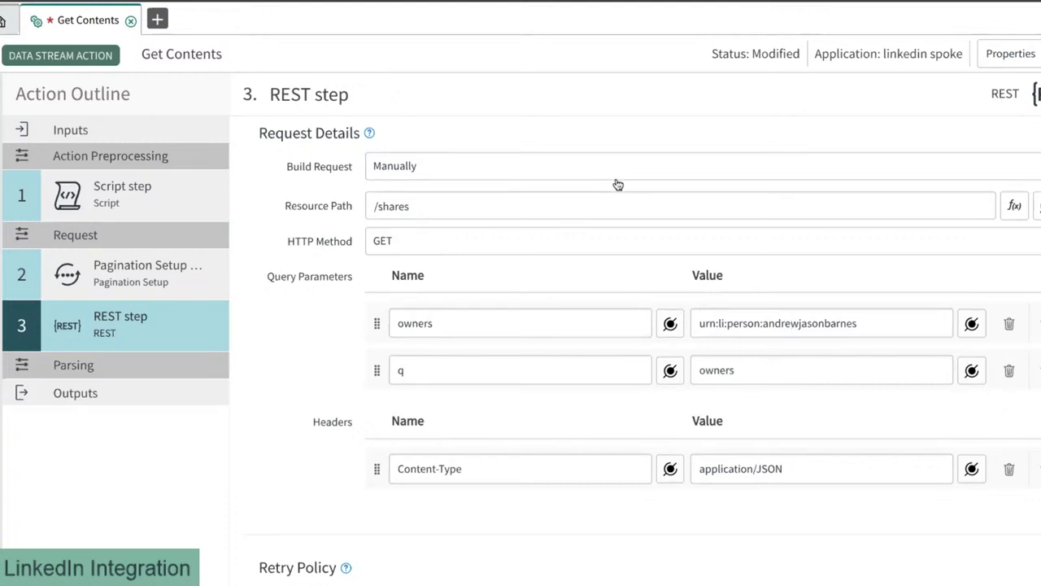
# Step: Add a third query parameter using the sharesPerOwner name from the documentation's sample request, with the value 100
pyautogui.hotkey('alt', 'Tab')
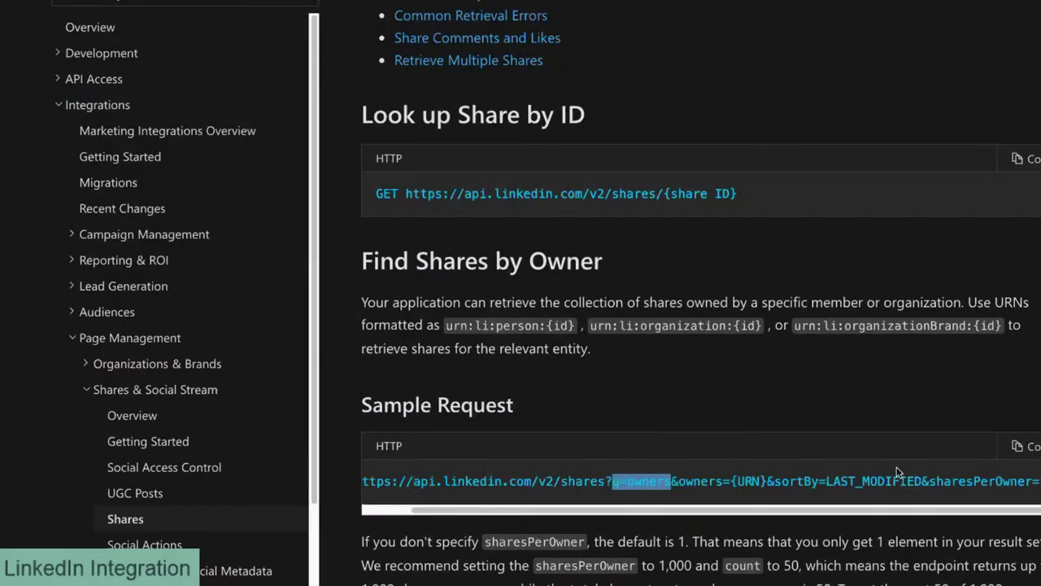
pyautogui.moveTo(930, 481); pyautogui.dragTo(1023, 480)
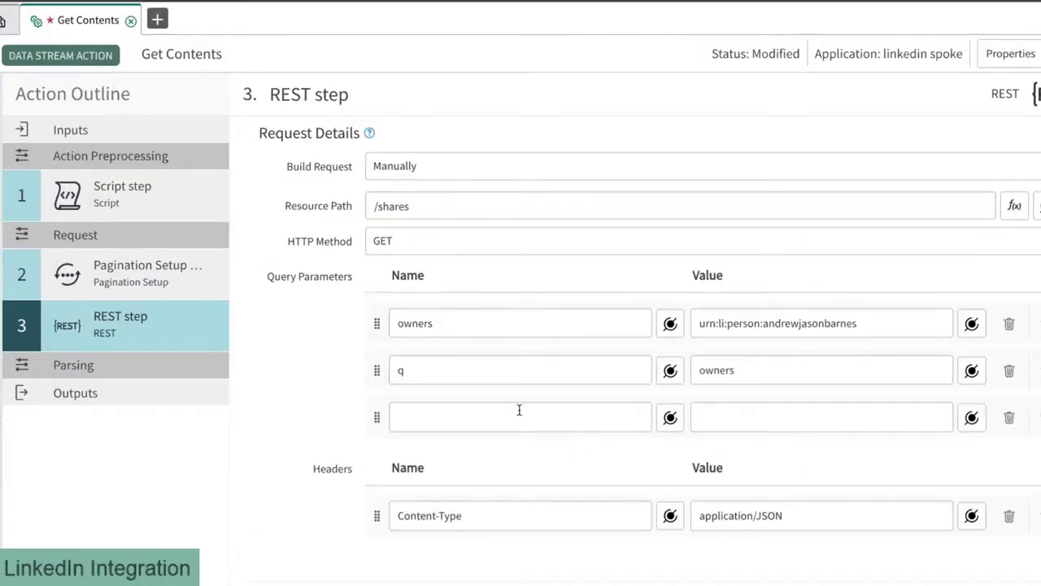
pyautogui.click(520, 410)
pyautogui.hotkey('ctrl', 'v')
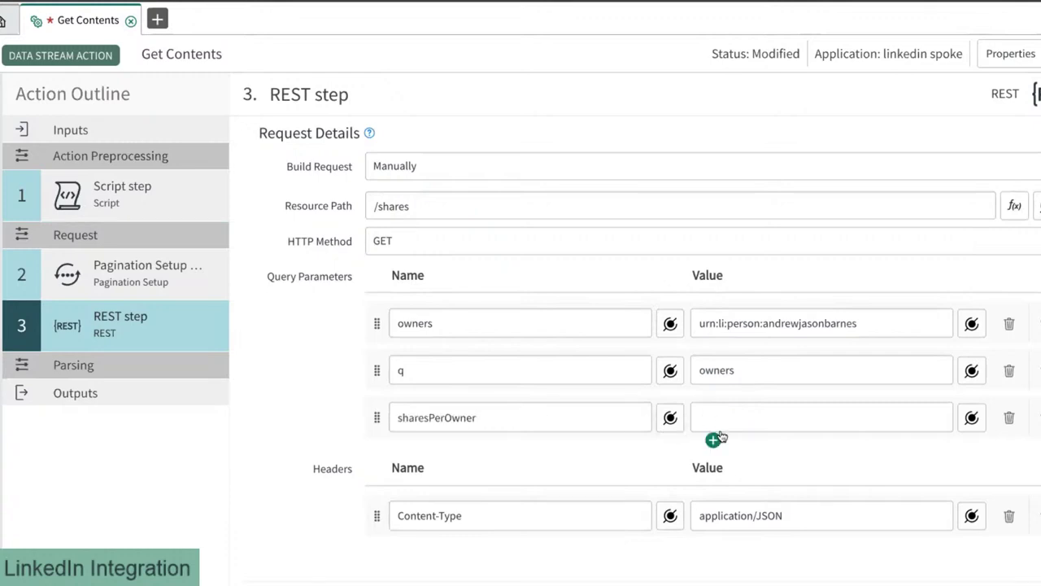
pyautogui.write('10')
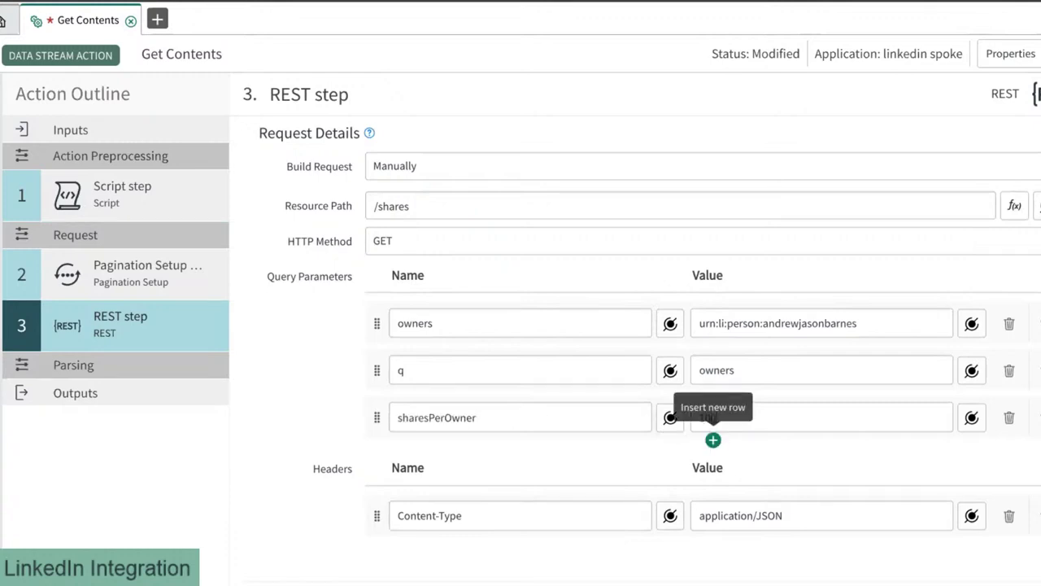
pyautogui.write('0')
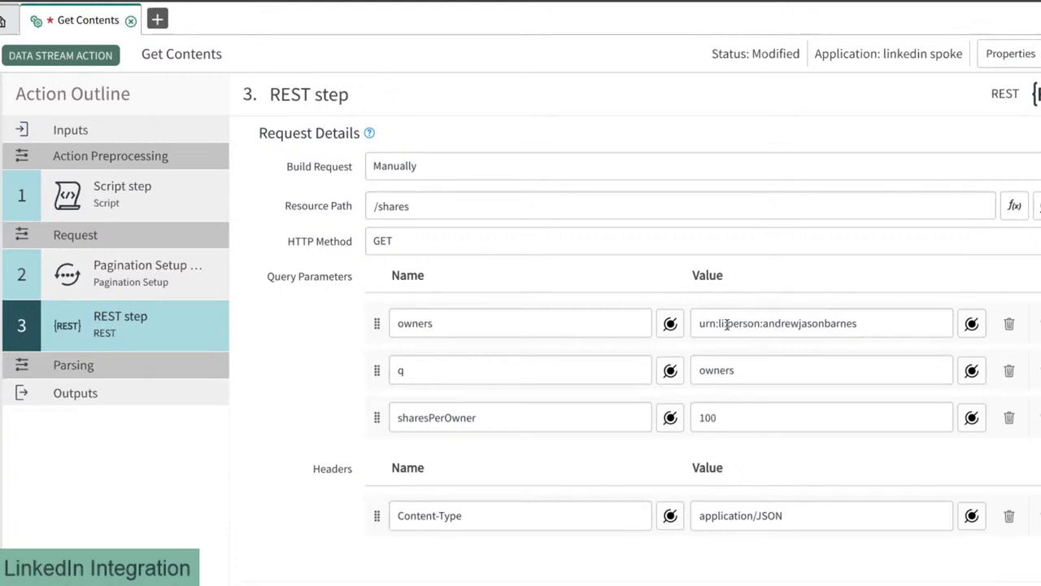
# Step: Save the action and run a test with the Users Linkedin ID left empty, closing the test dialog when done
pyautogui.scroll(3, 554, 241)
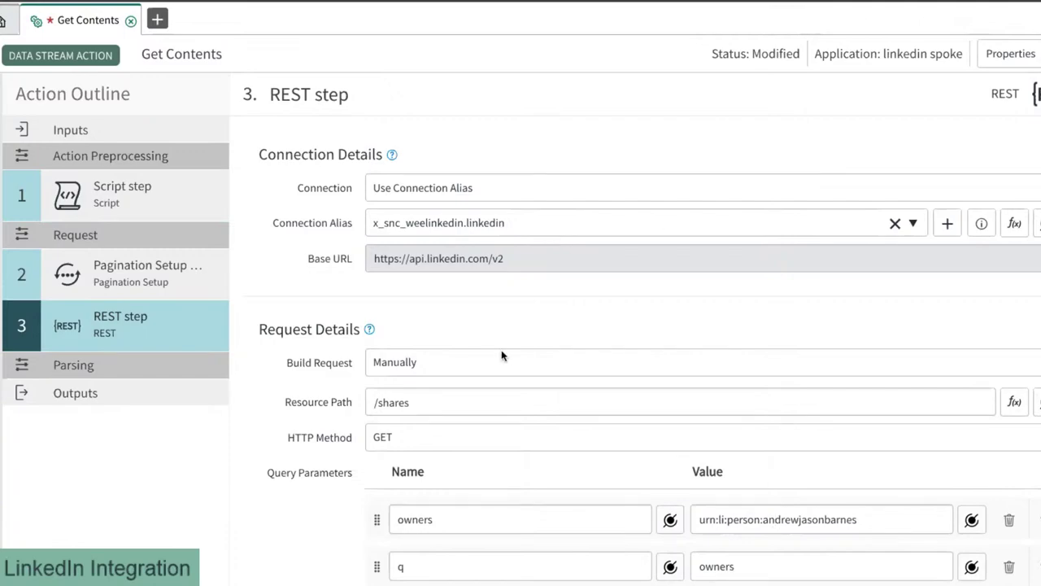
pyautogui.hotkey('ctrl', 's')
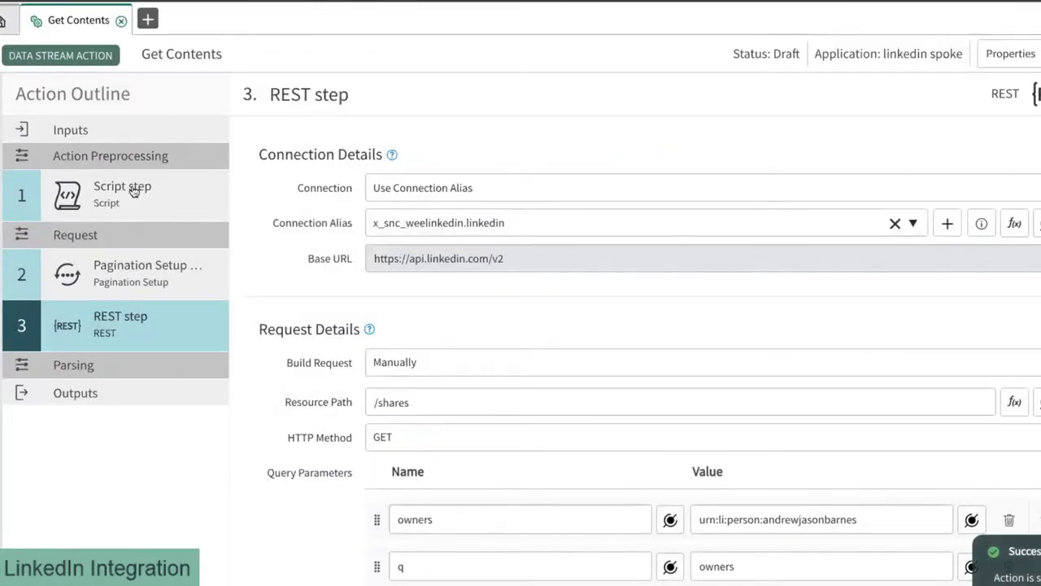
pyautogui.click(1040, 54)
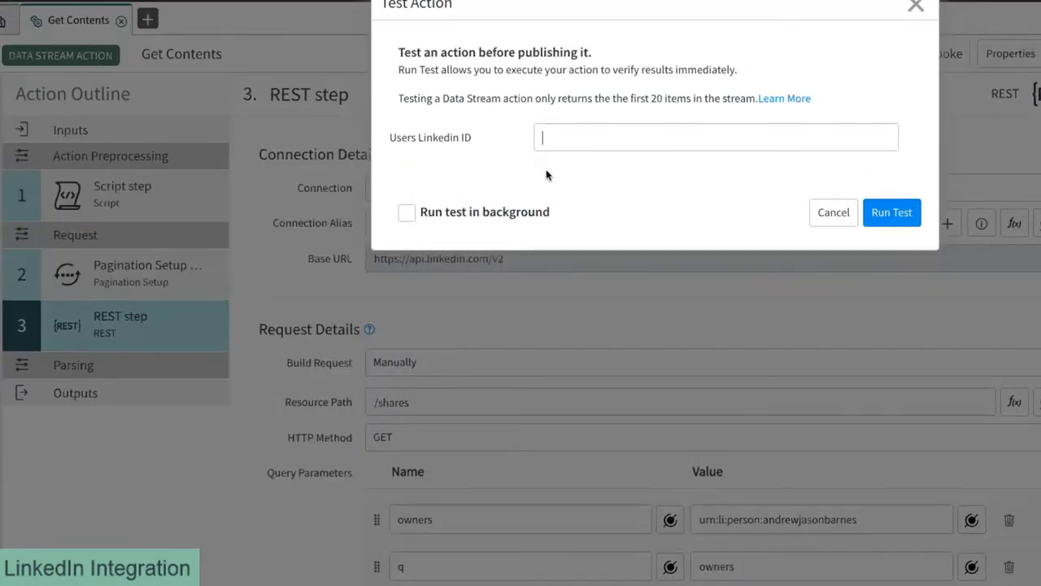
pyautogui.click(581, 140)
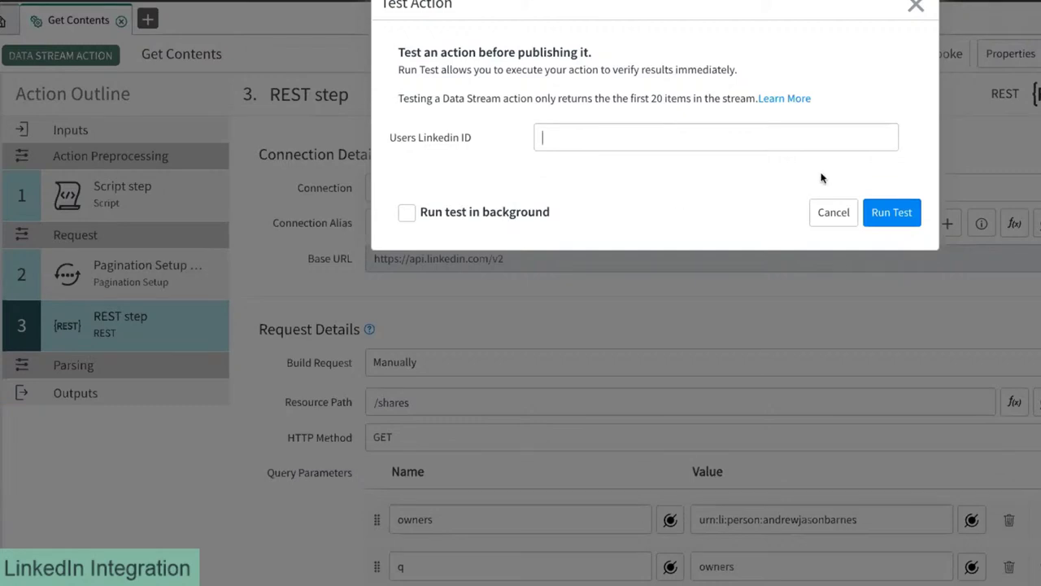
pyautogui.click(871, 211)
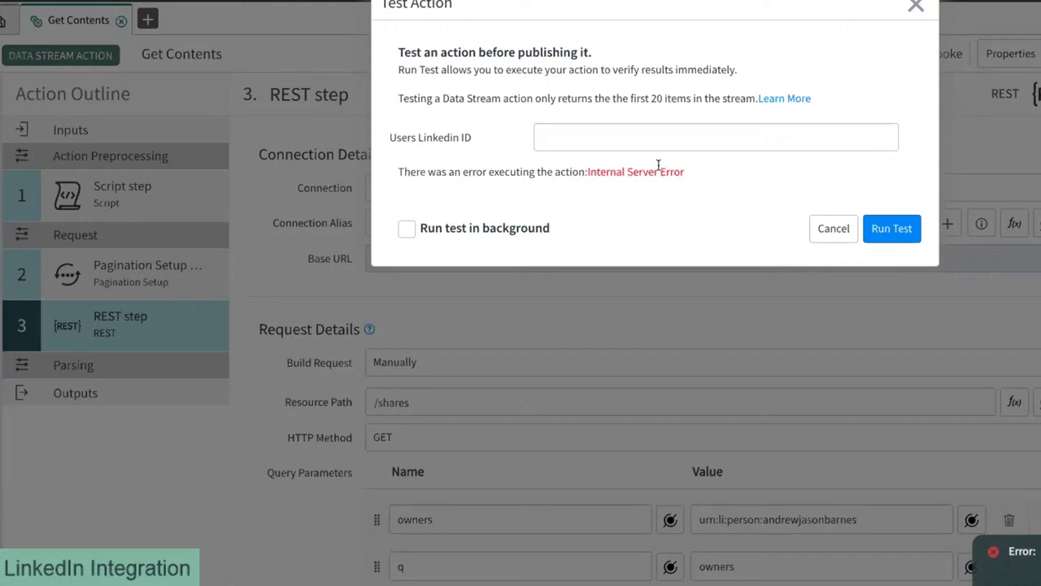
pyautogui.click(814, 232)
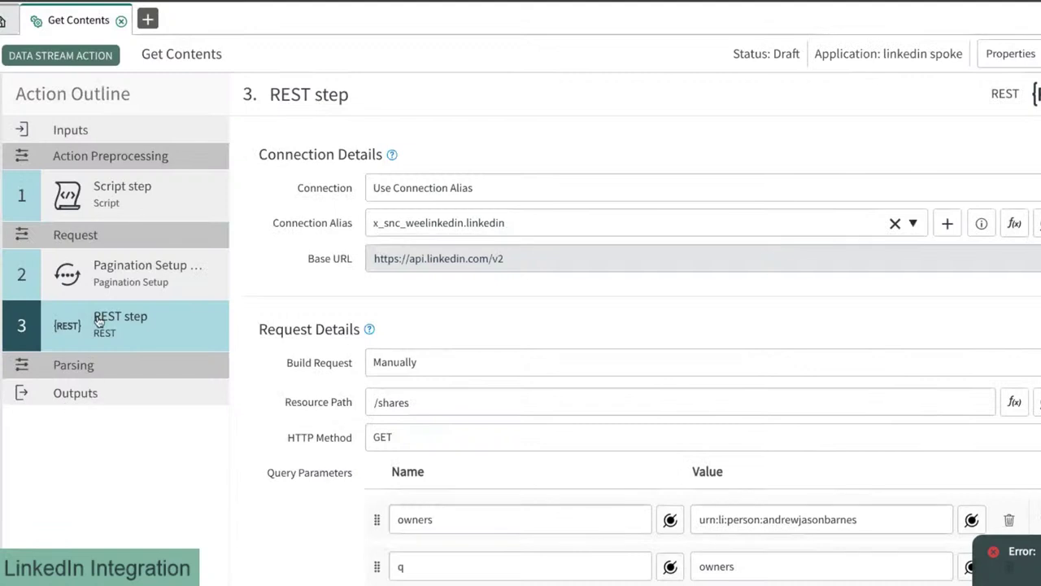
# Step: In the Parsing section, identify records with the JSON/XML Splitter and parse each item with the Script Parser
pyautogui.click(106, 207)
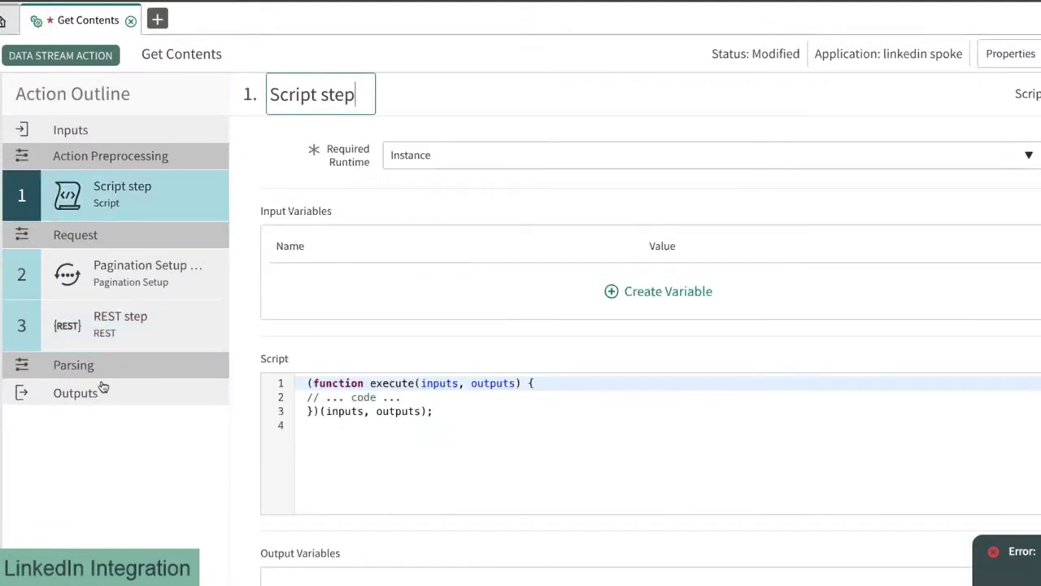
pyautogui.click(103, 368)
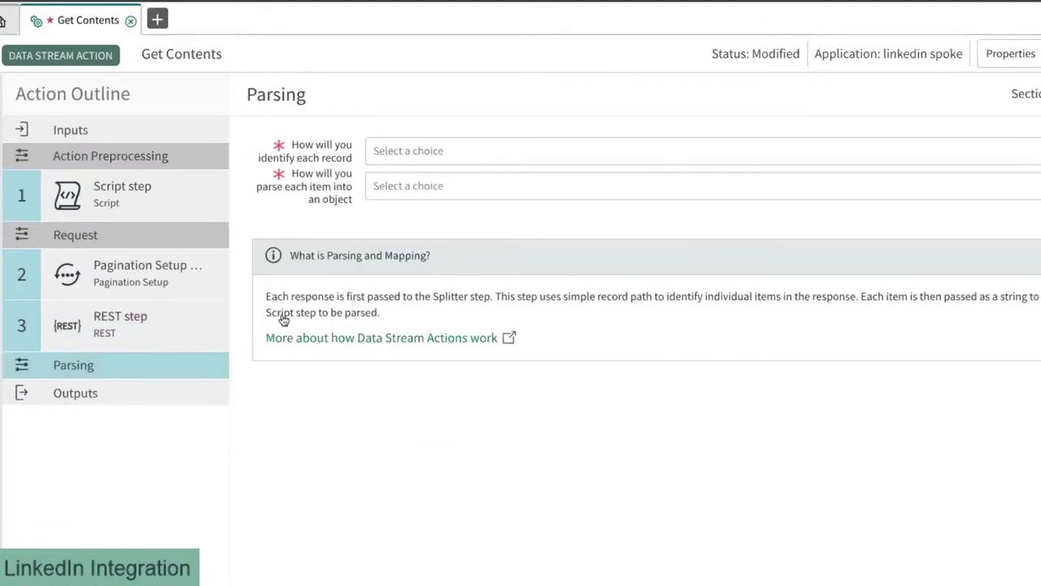
pyautogui.click(473, 155)
pyautogui.click(471, 198)
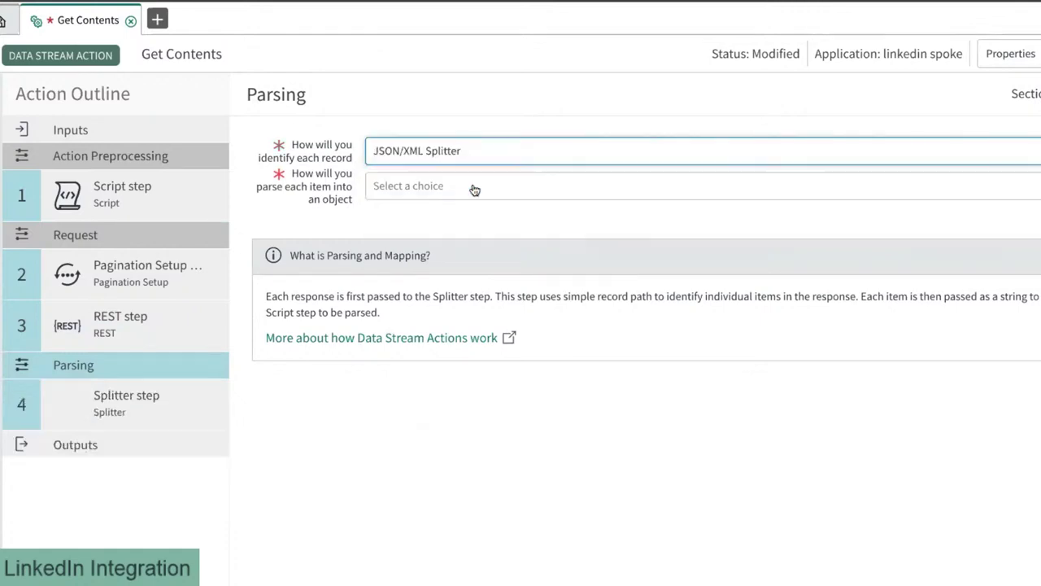
pyautogui.click(474, 187)
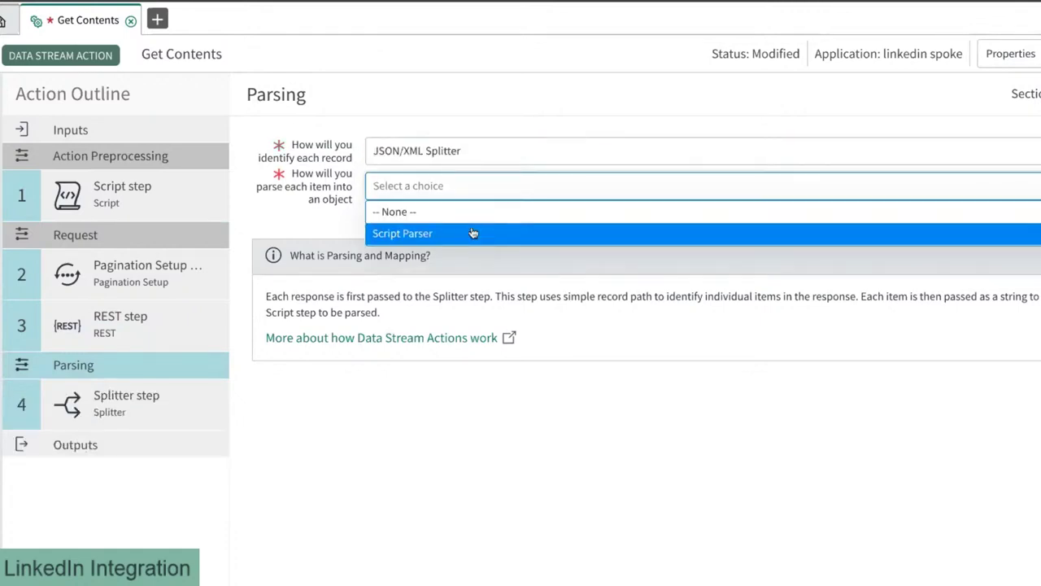
pyautogui.click(471, 232)
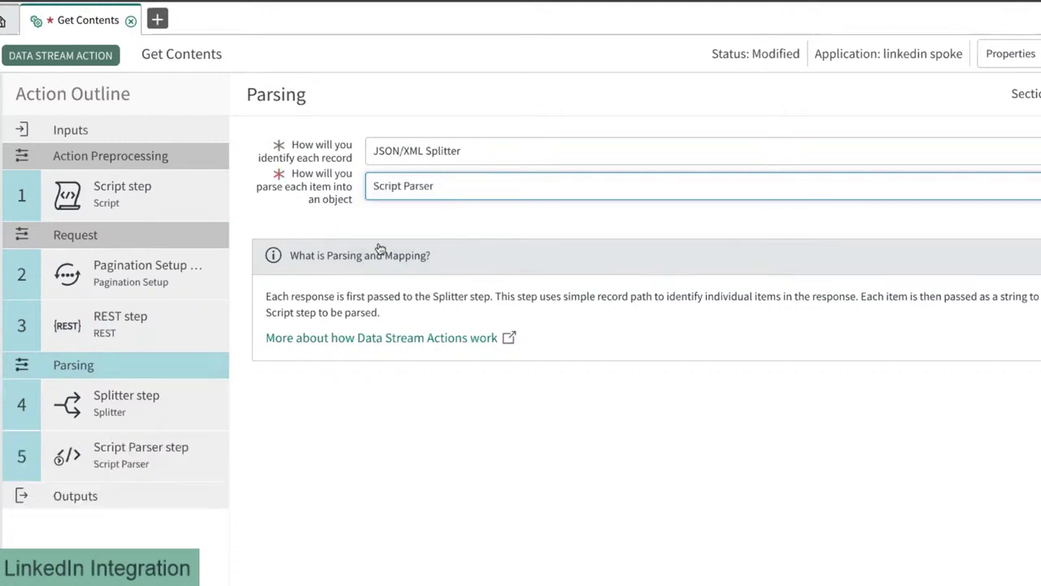
# Step: Set the Splitter step's source format to JSON and start editing its Item Path
pyautogui.click(133, 404)
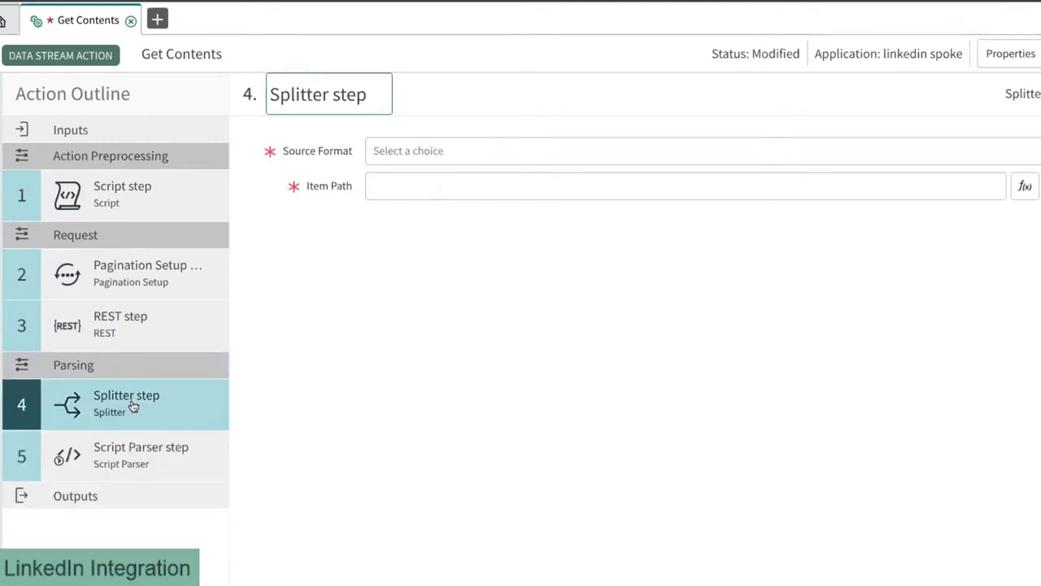
pyautogui.click(531, 153)
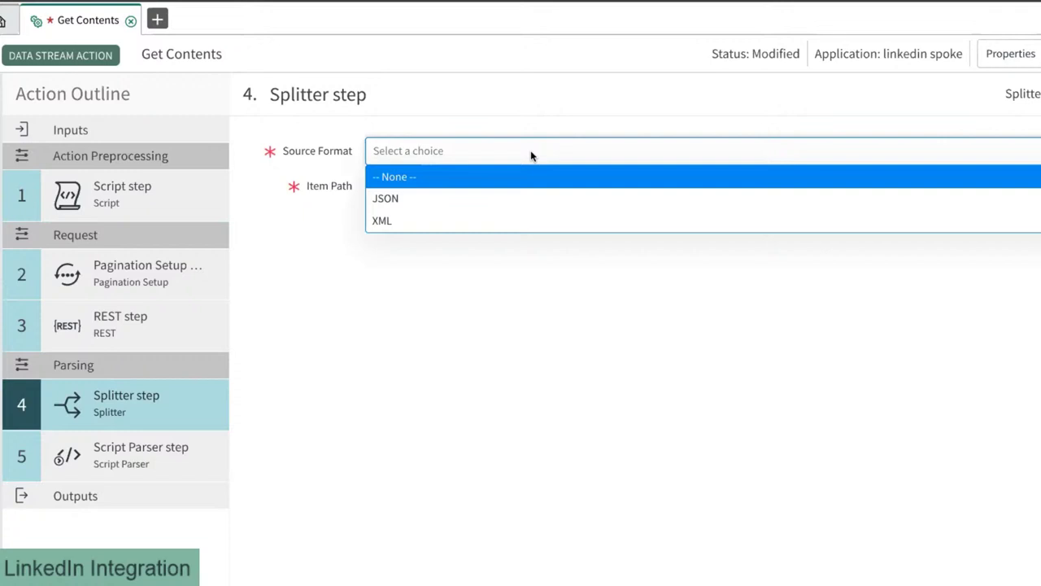
pyautogui.click(528, 198)
pyautogui.click(534, 192)
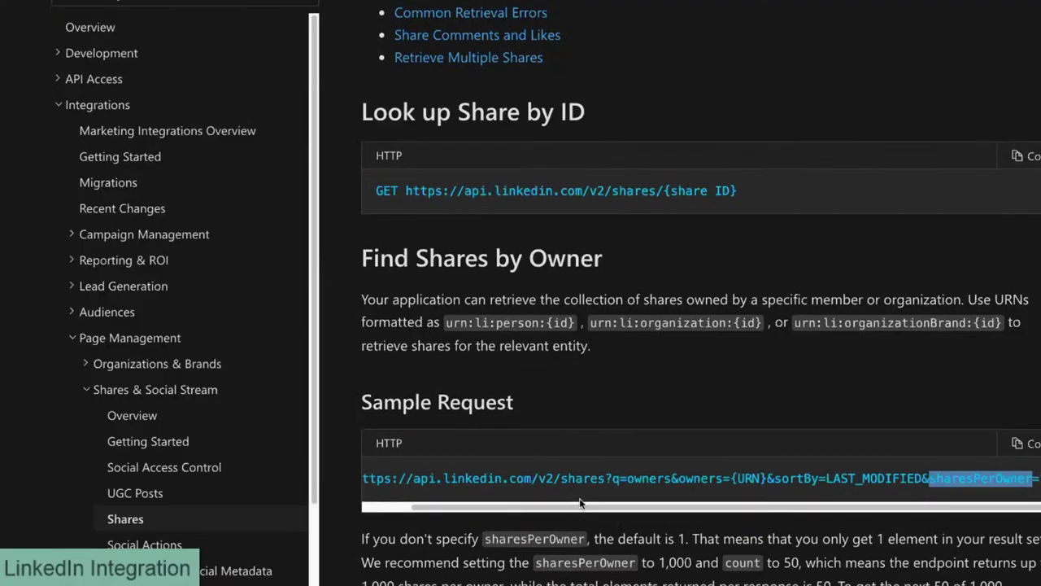
# Step: Check the sample response in the LinkedIn Shares documentation, set the Splitter step's Item Path to $.content, and save the action
pyautogui.scroll(-8, 570, 465)
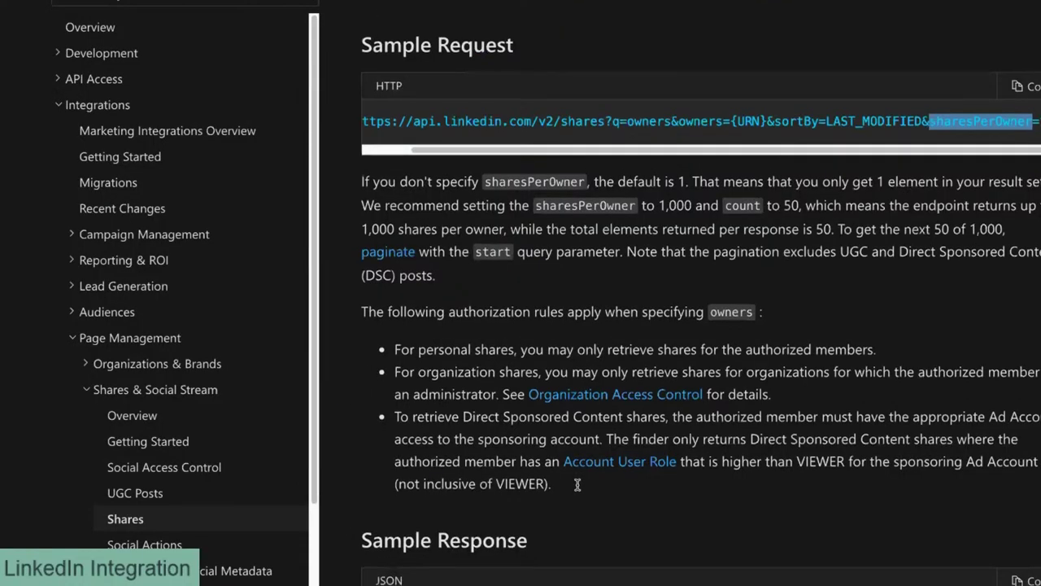
pyautogui.scroll(-3, 569, 465)
pyautogui.scroll(-3, 566, 403)
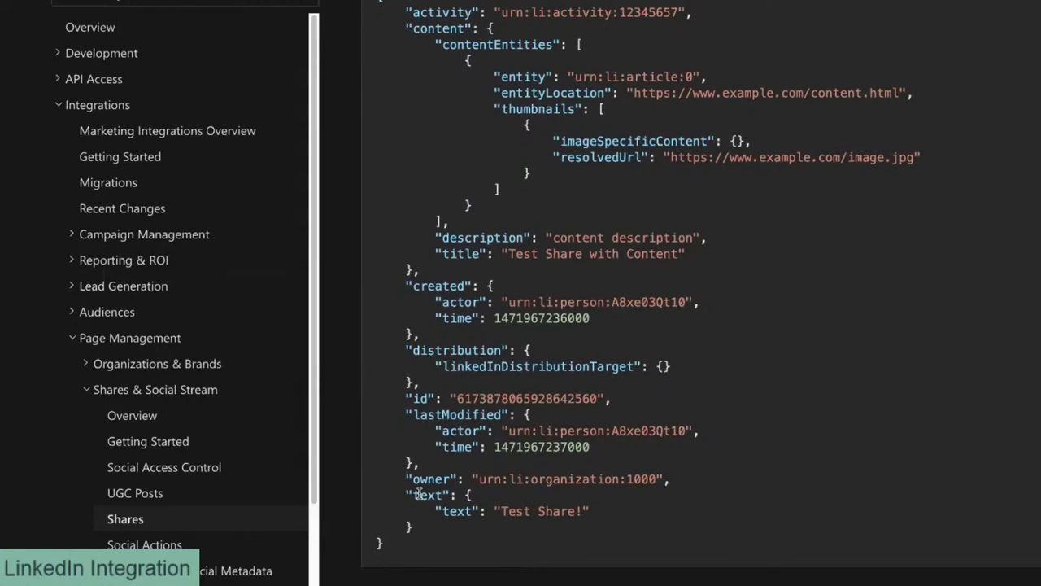
pyautogui.moveTo(405, 494); pyautogui.dragTo(421, 510)
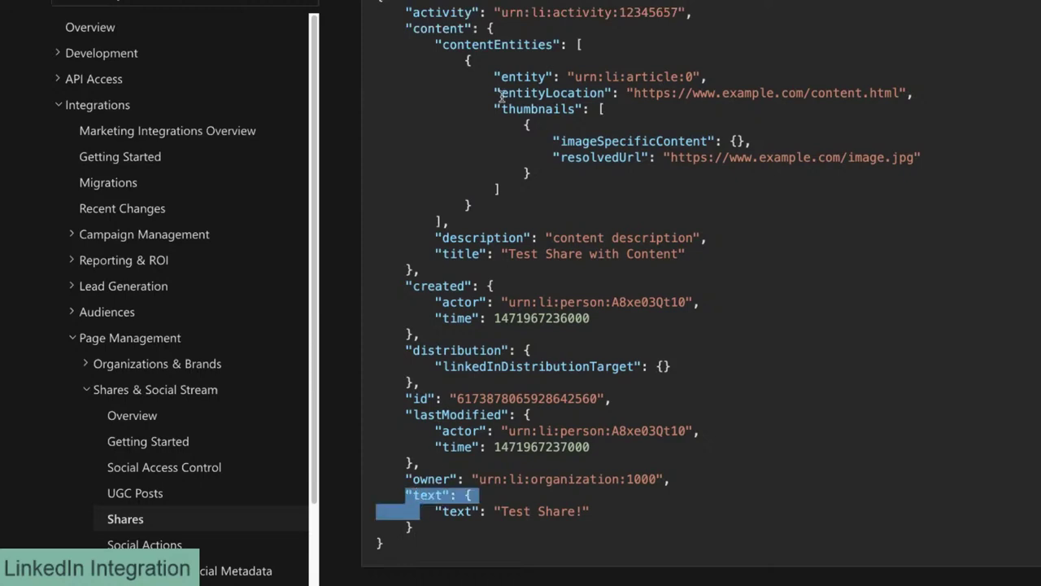
pyautogui.moveTo(437, 43)
pyautogui.mouseDown()
pyautogui.moveTo(496, 30)
pyautogui.moveTo(436, 44)
pyautogui.mouseUp()
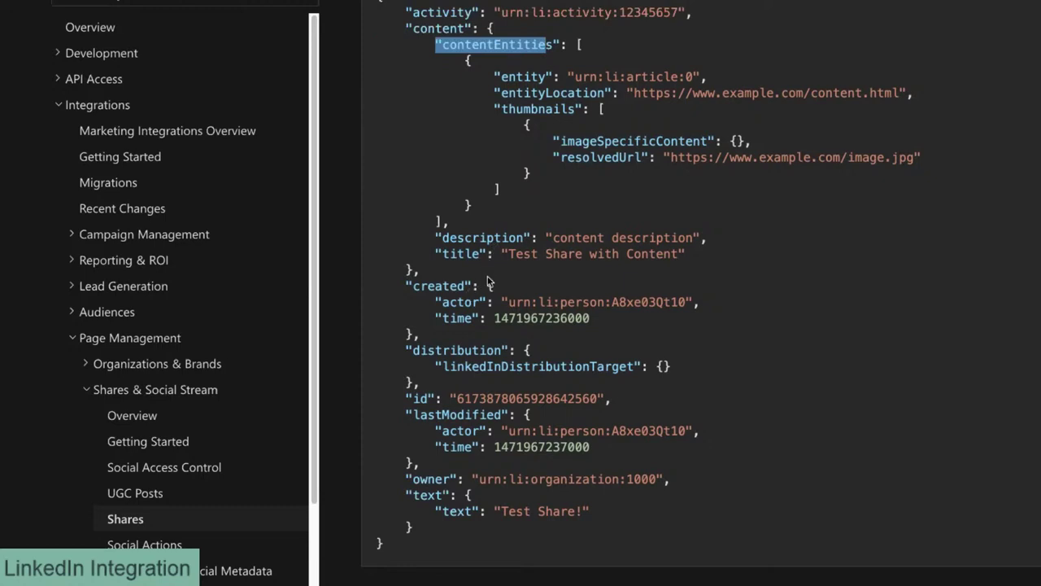
pyautogui.scroll(1, 493, 273)
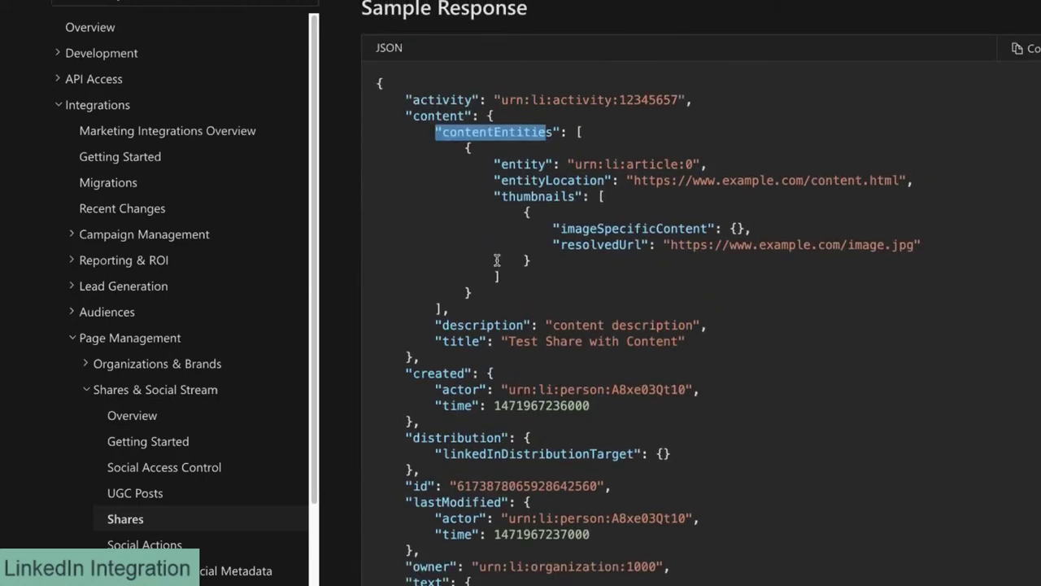
pyautogui.hotkey('alt', 'Tab')
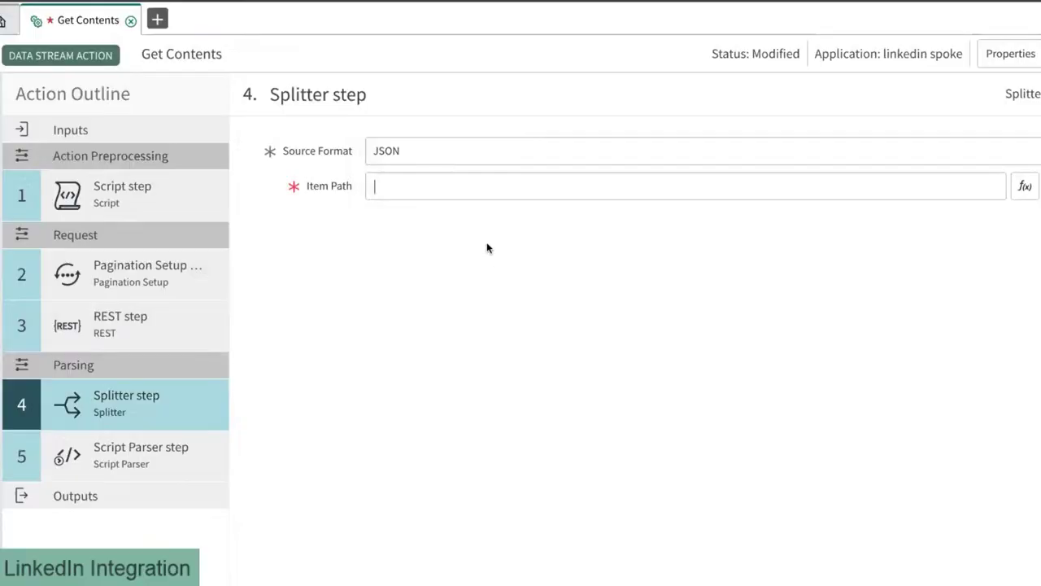
pyautogui.click(472, 187)
pyautogui.write('content')
pyautogui.write('$.')
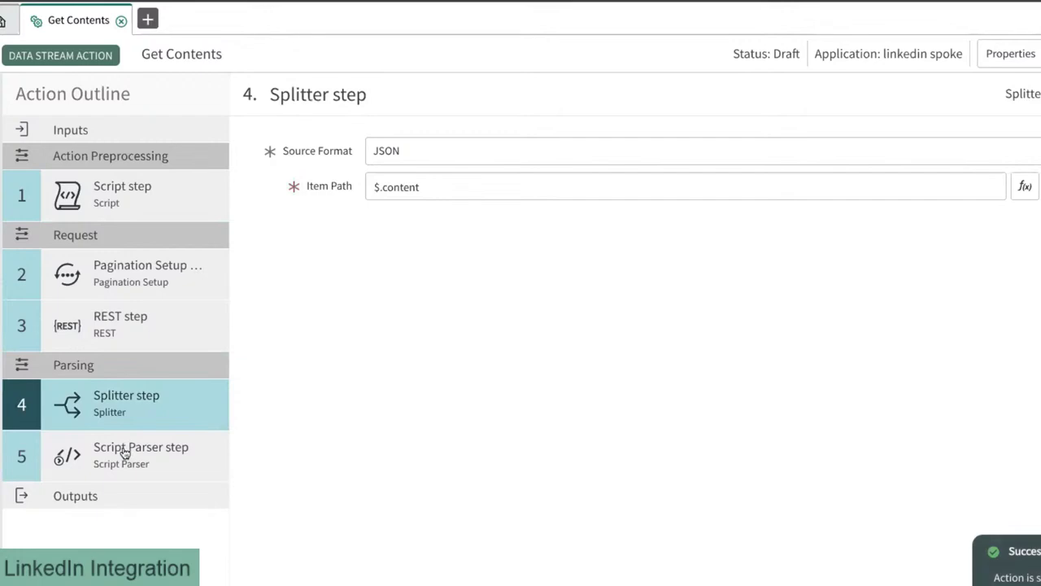
# Step: Examine the Script Parser step's default script, including its JSON and XML parsing examples
pyautogui.click(124, 453)
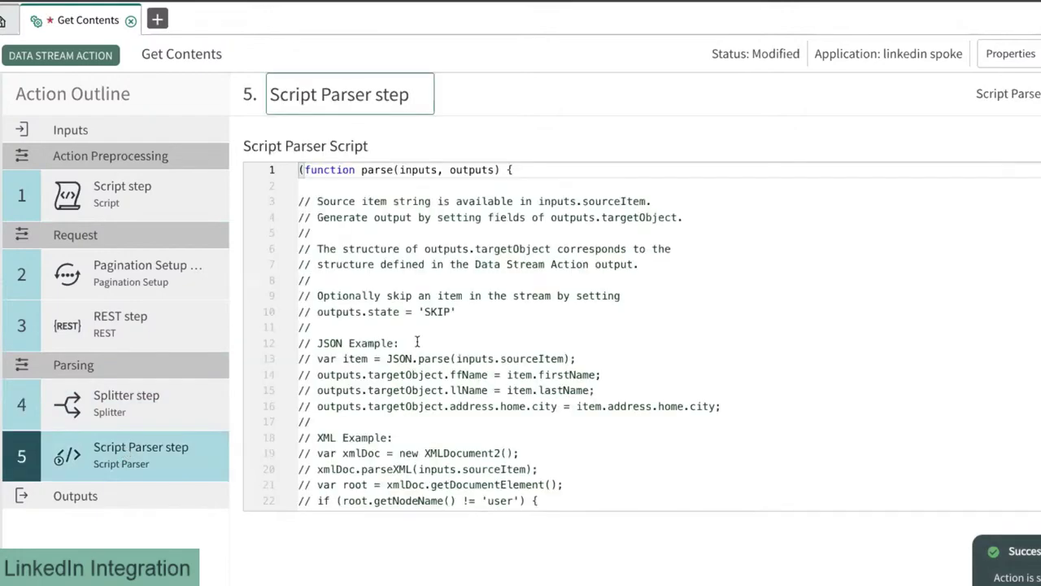
pyautogui.scroll(-5, 521, 341)
pyautogui.scroll(10, 526, 324)
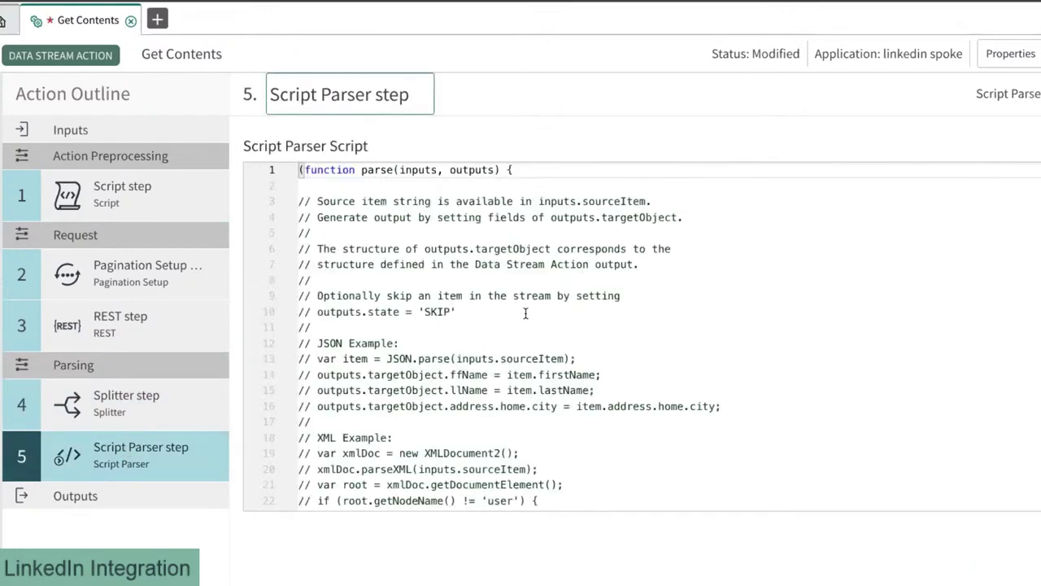
pyautogui.scroll(-6, 521, 305)
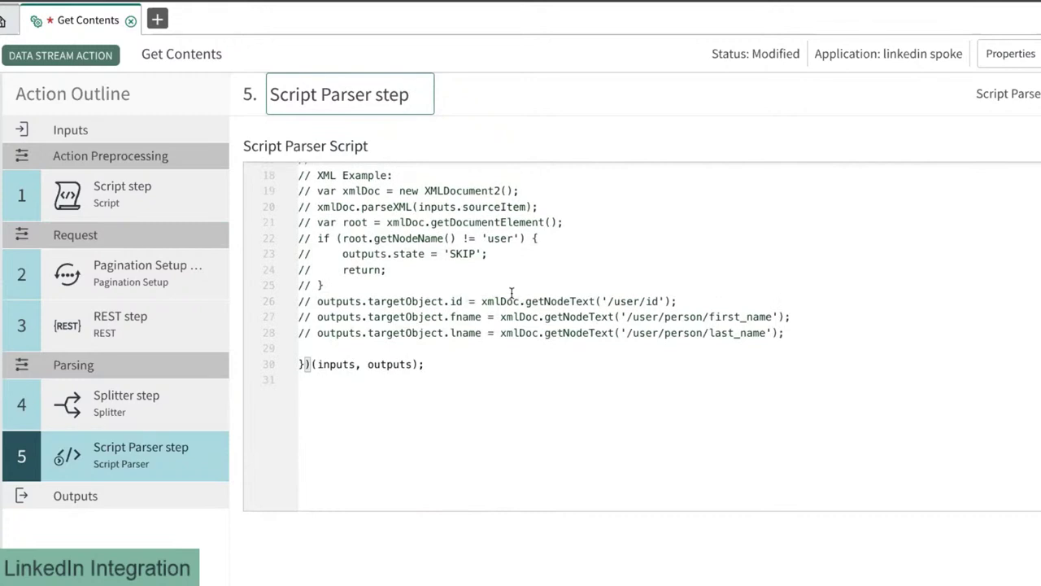
pyautogui.scroll(5, 502, 298)
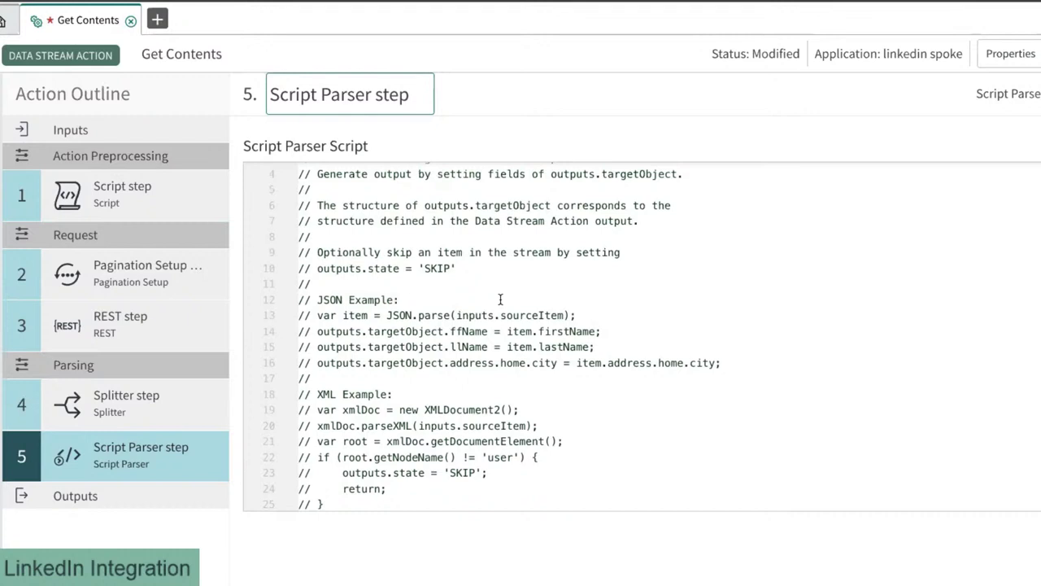
pyautogui.click(88, 419)
pyautogui.click(88, 467)
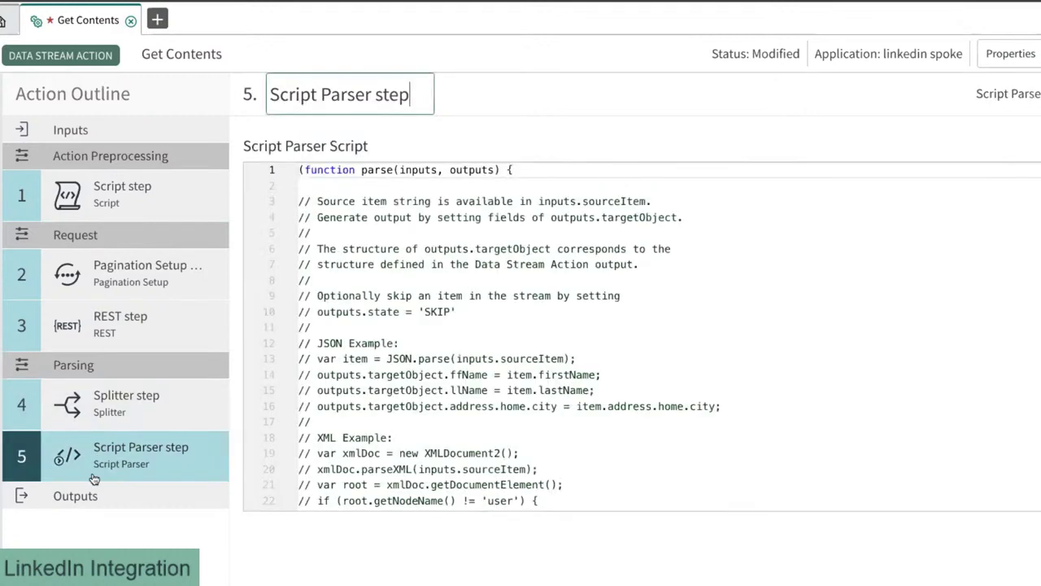
pyautogui.scroll(-6, 394, 352)
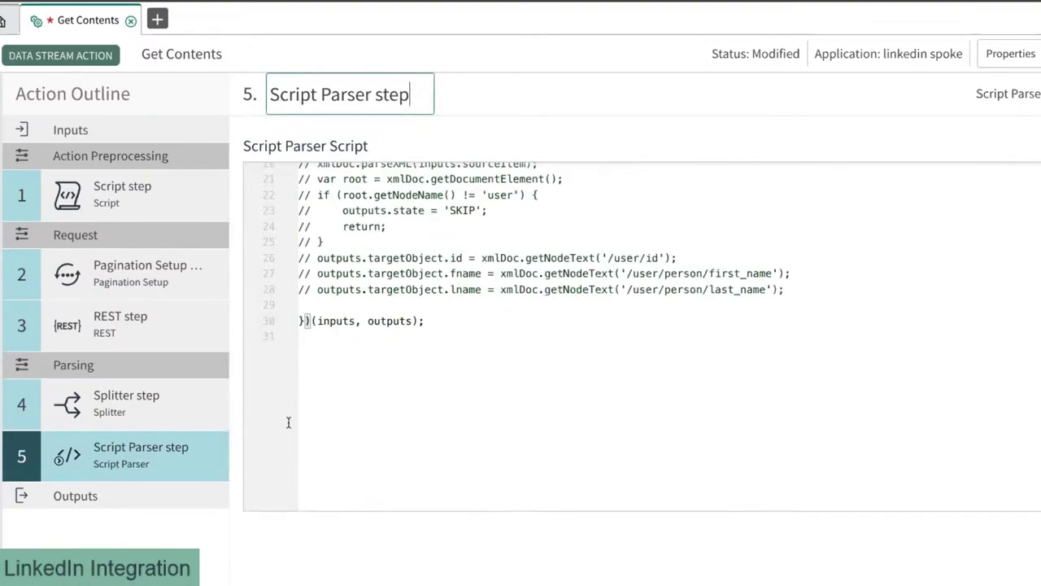
# Step: Save the action and run a test with the Users Linkedin ID left empty, closing the test dialog when done
pyautogui.hotkey('ctrl', 's')
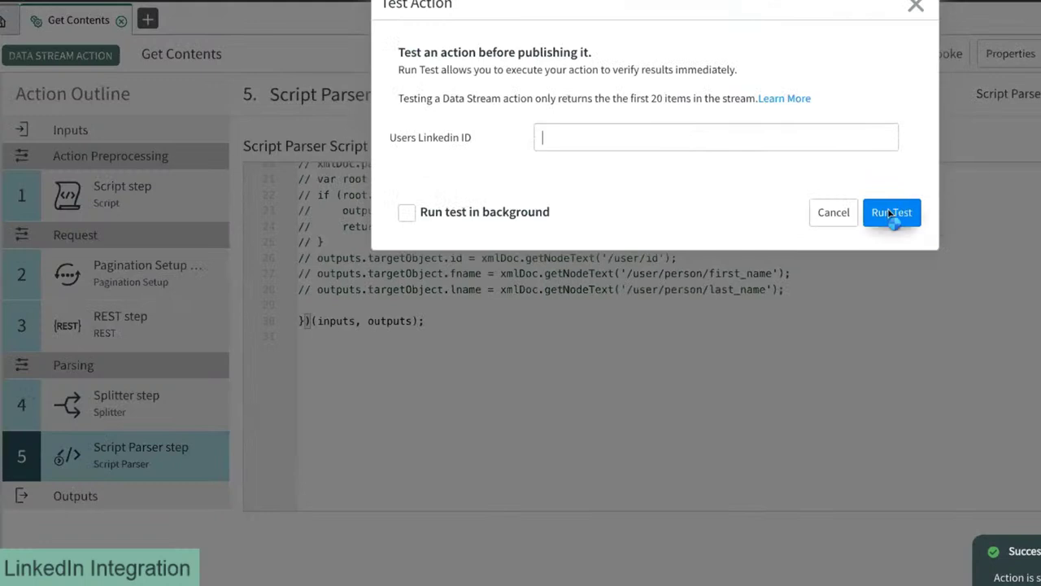
pyautogui.click(889, 213)
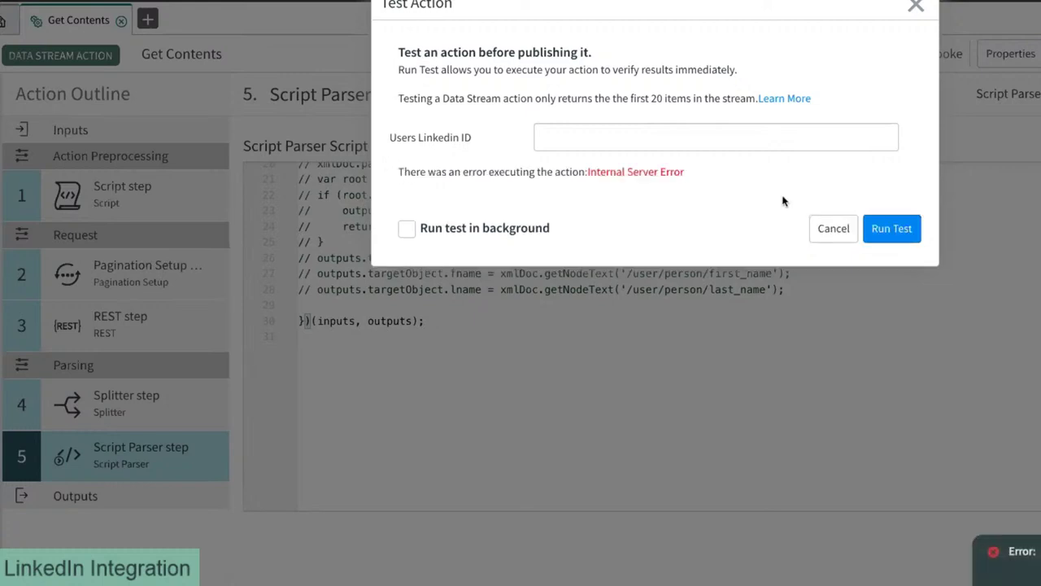
pyautogui.click(833, 227)
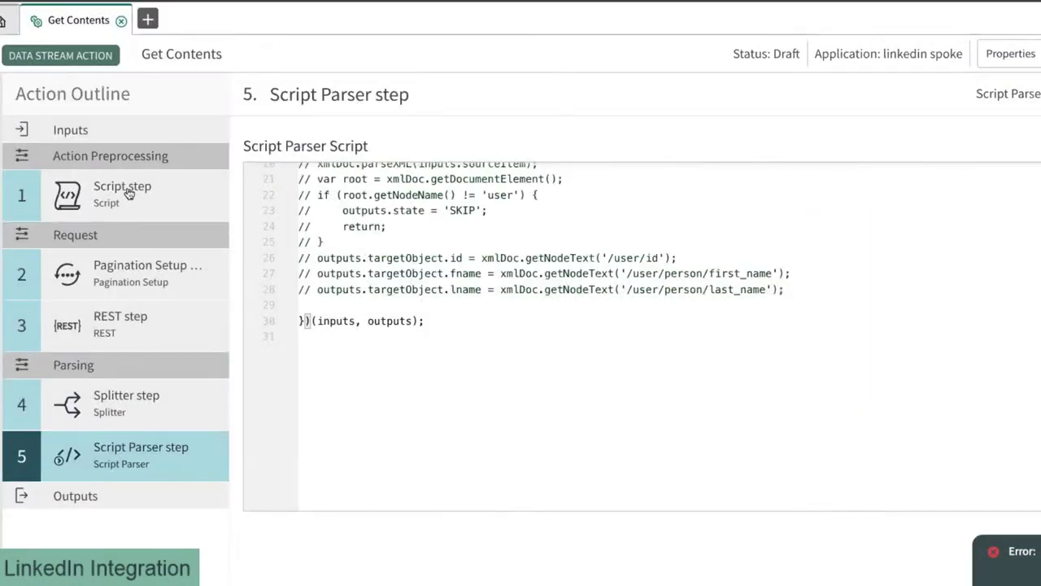
# Step: Review the Pagination Setup step's variables and the Script Parser step's script
pyautogui.click(135, 281)
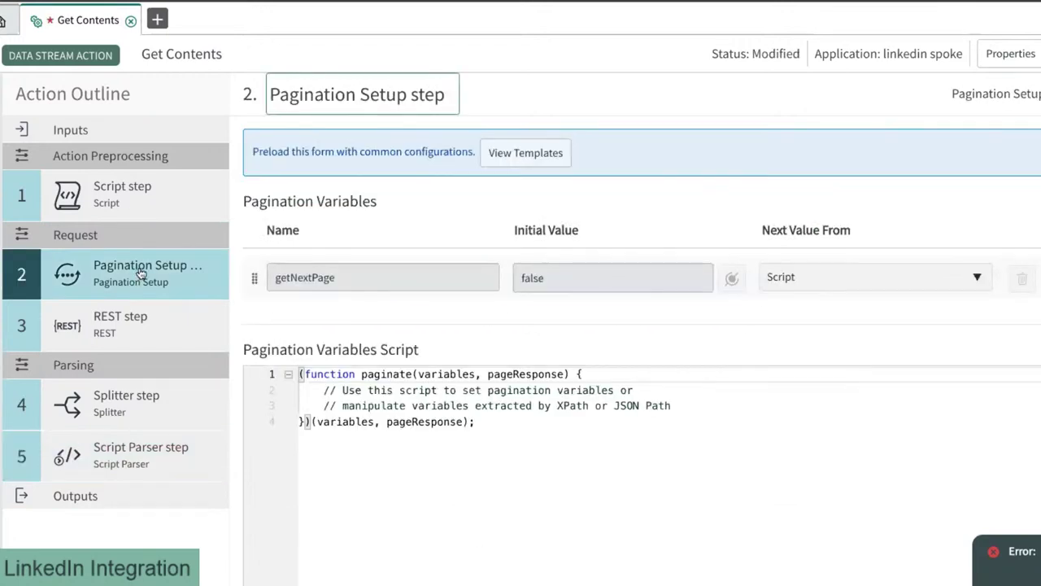
pyautogui.click(133, 459)
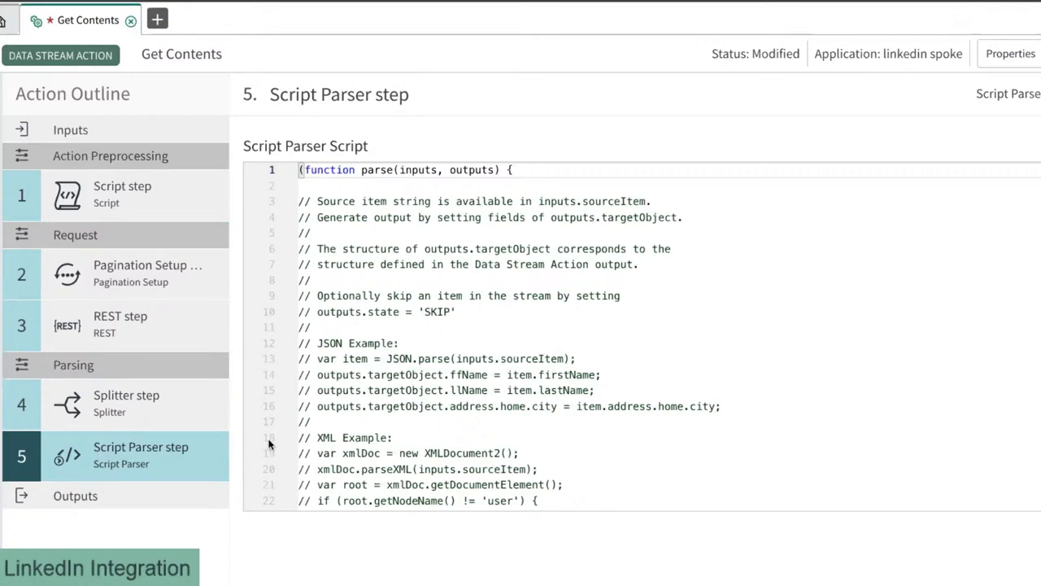
pyautogui.scroll(-4, 538, 402)
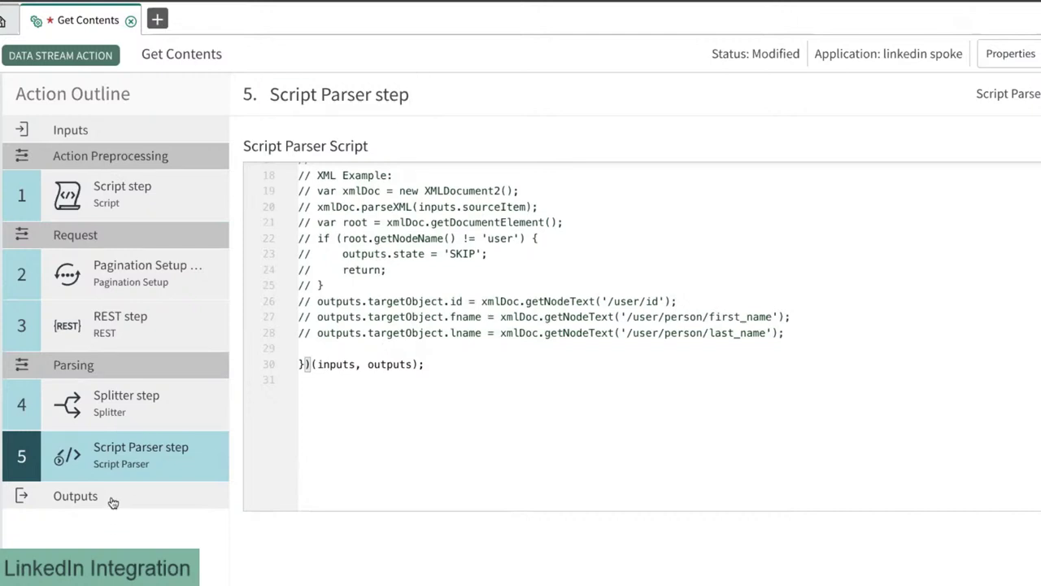
# Step: Create an action output with the label Content and the name content
pyautogui.click(45, 497)
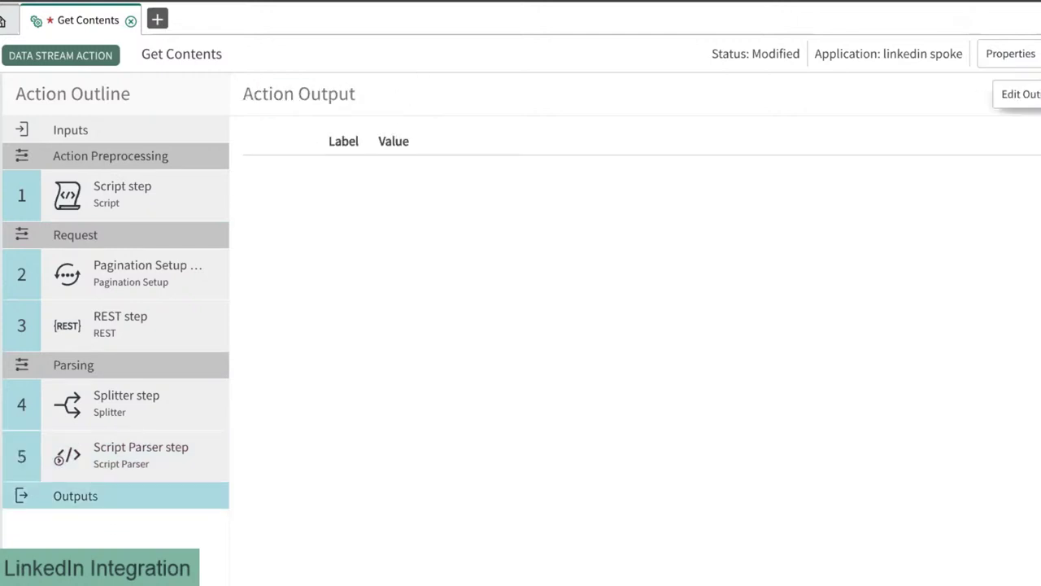
pyautogui.click(1015, 93)
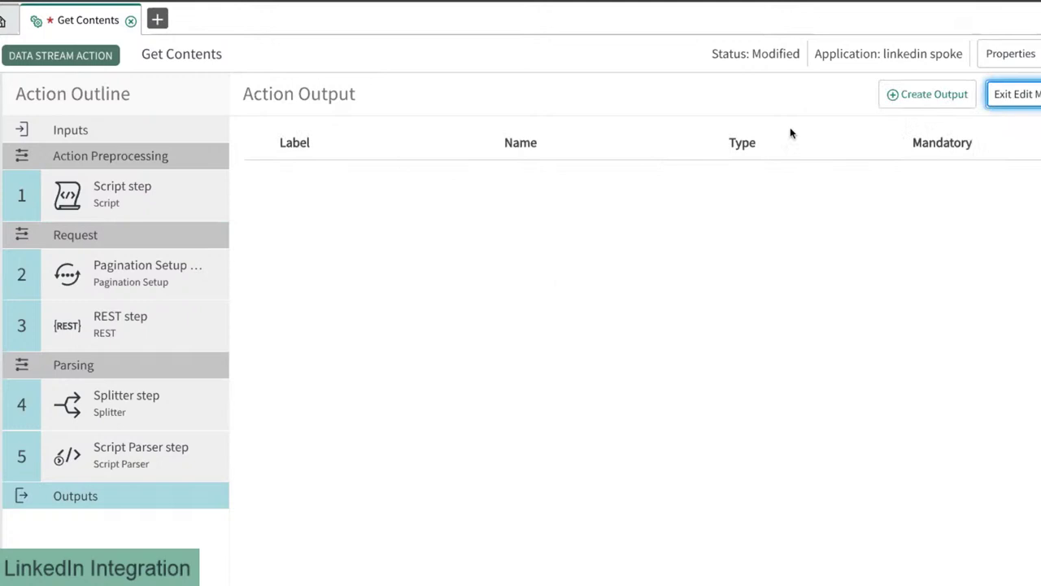
pyautogui.click(905, 94)
pyautogui.click(382, 188)
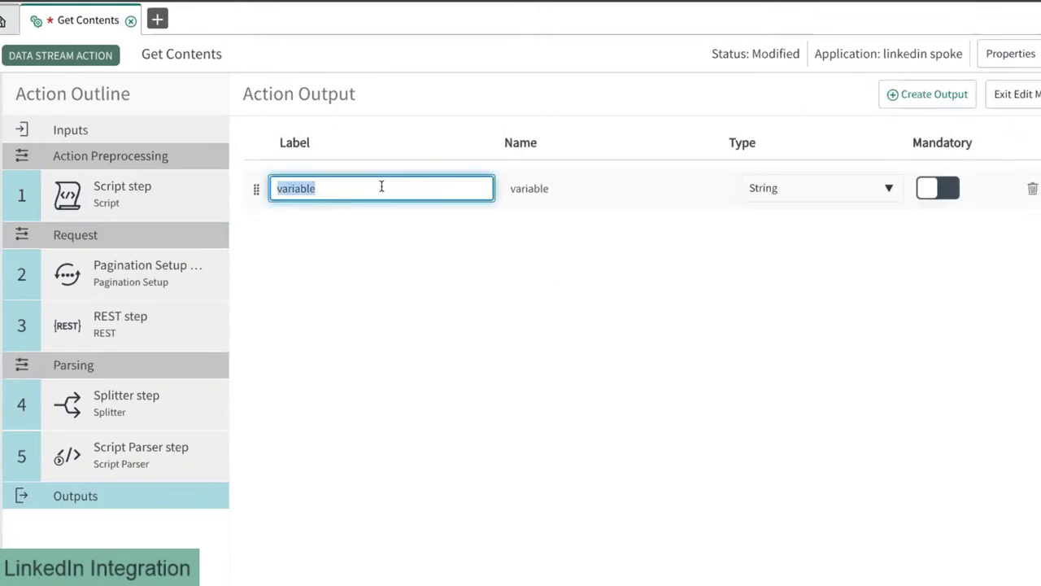
pyautogui.write('Content')
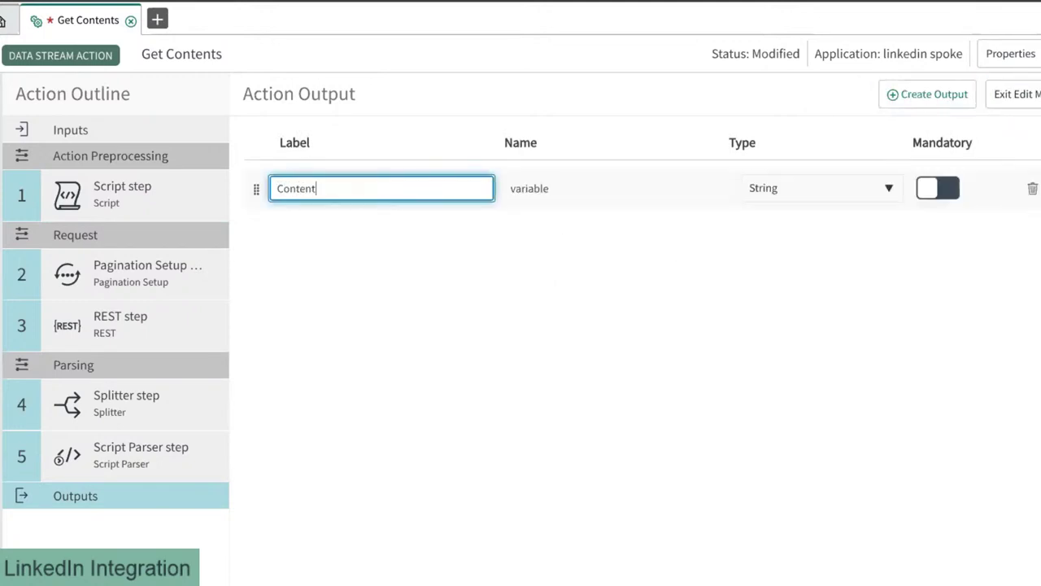
pyautogui.press('Tab')
pyautogui.write('conten')
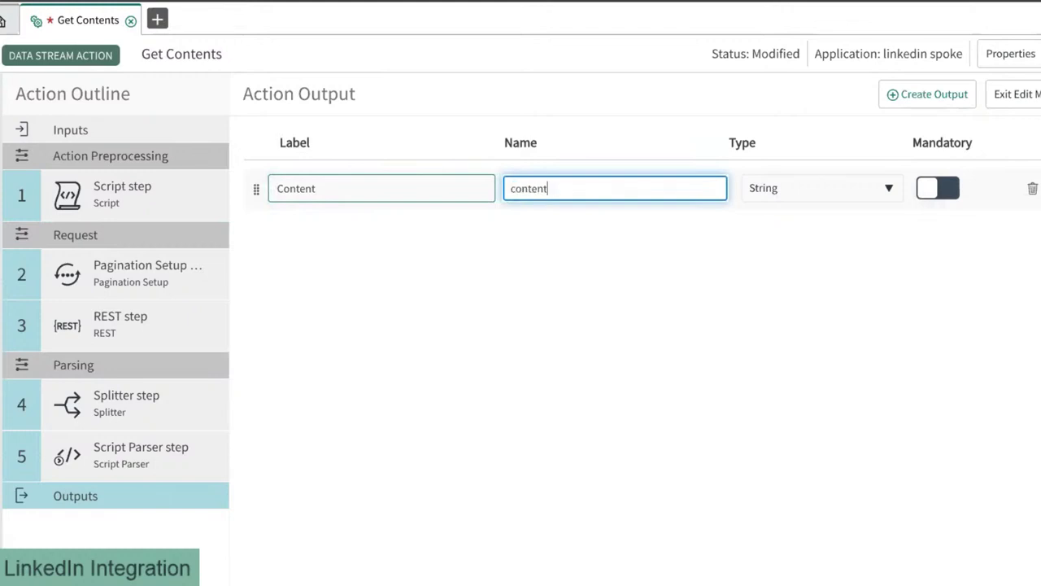
# Step: Set the Content output's type to Object and save the action
pyautogui.press('Tab')
pyautogui.write('ob')
pyautogui.press('Down')
pyautogui.press('Down')
pyautogui.press('Down')
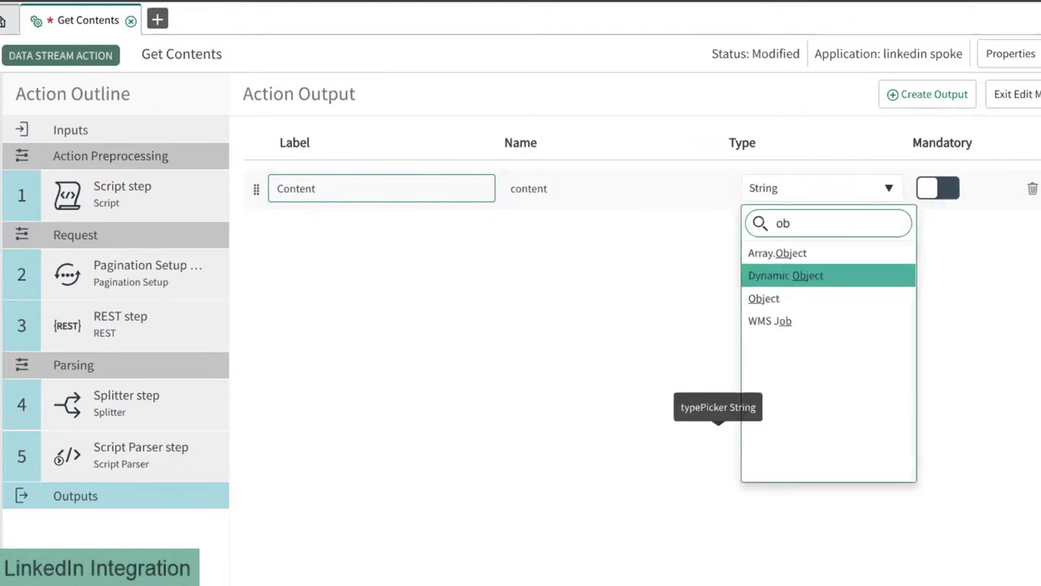
pyautogui.press('Return')
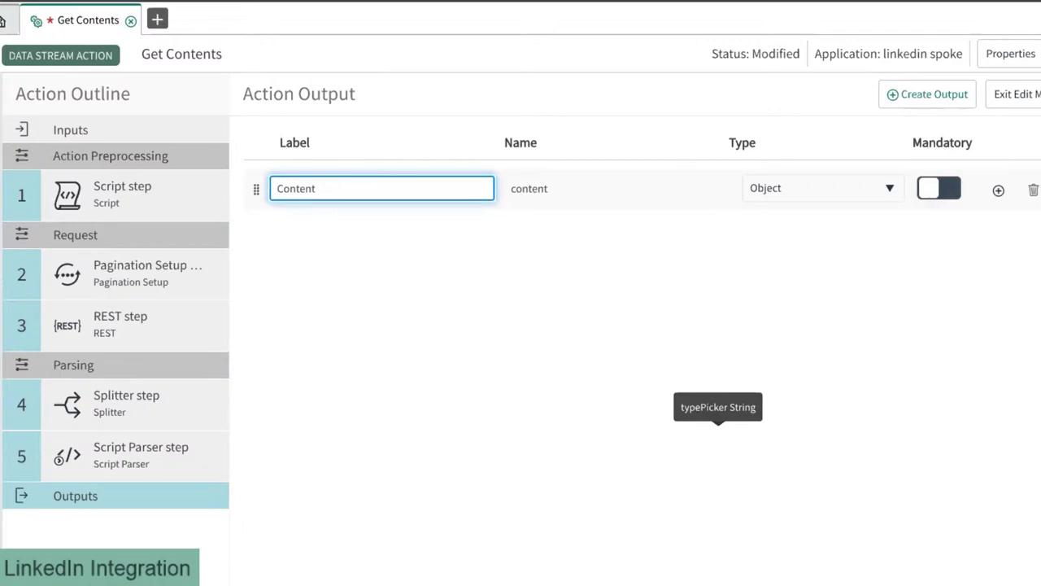
pyautogui.hotkey('ctrl', 's')
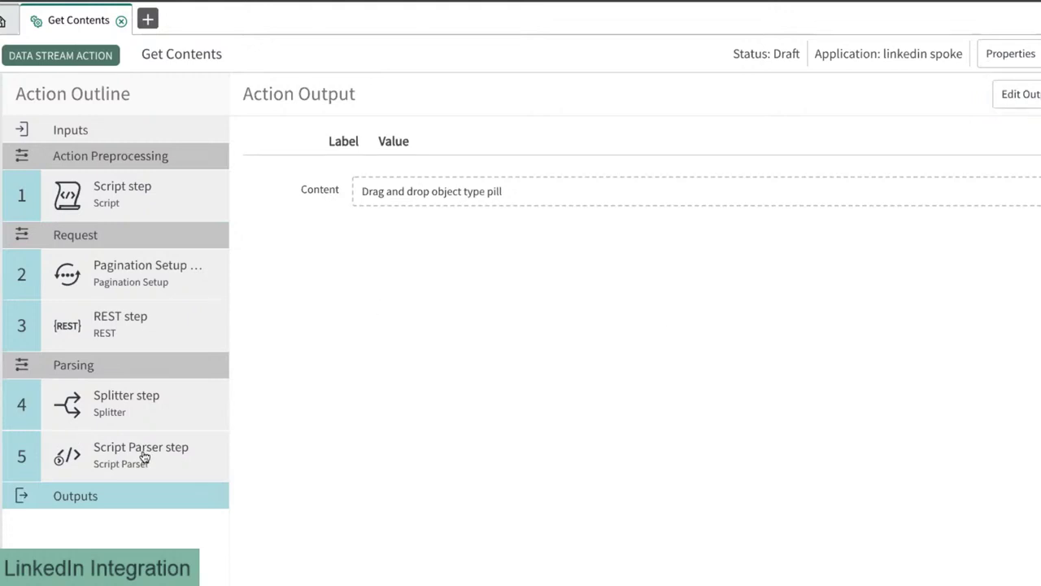
# Step: Check the Script Parser step, run the action test with an empty Users Linkedin ID, and open its execution details
pyautogui.click(142, 456)
pyautogui.scroll(-10, 433, 449)
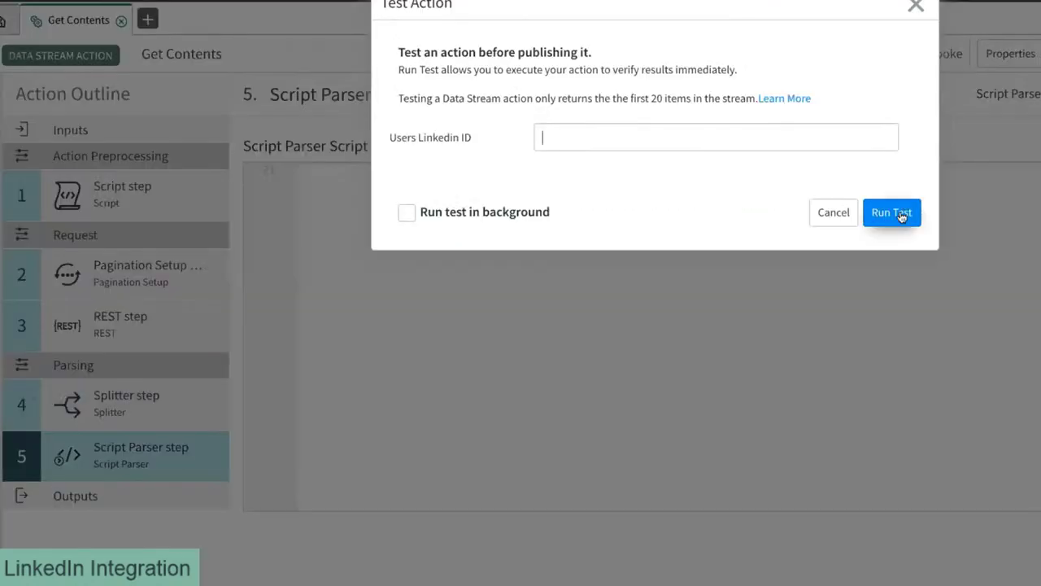
pyautogui.click(904, 225)
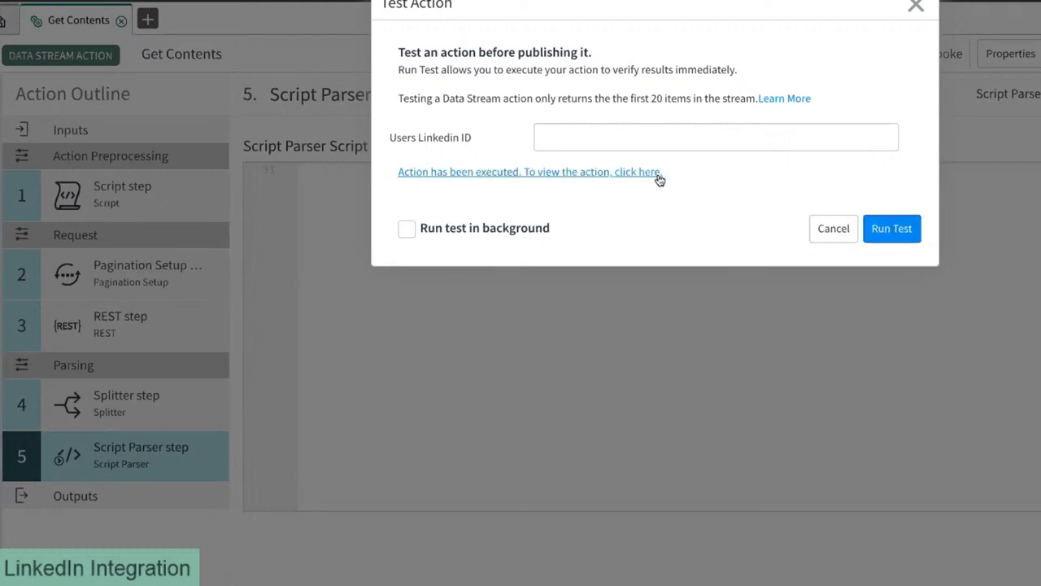
pyautogui.click(657, 172)
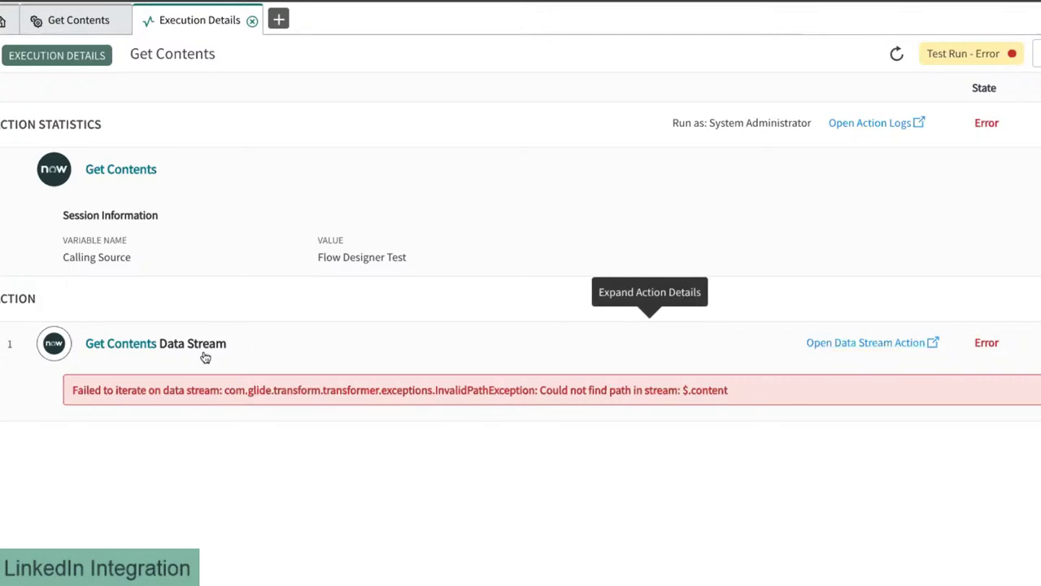
# Step: Expand the Get Contents Data Stream entry and its Page Details to inspect the failed test run
pyautogui.click(294, 350)
pyautogui.scroll(-6, 516, 365)
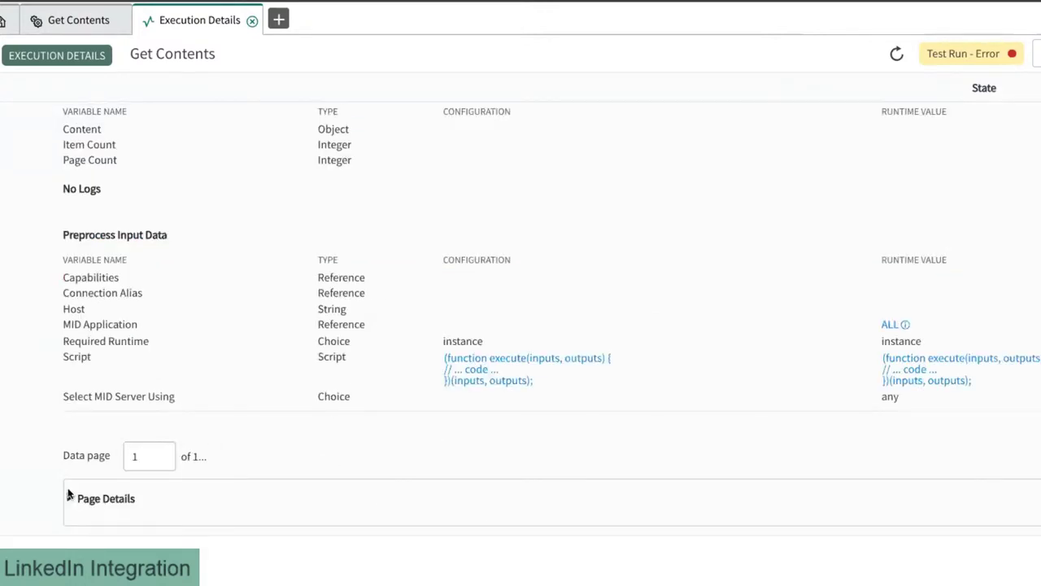
pyautogui.click(70, 499)
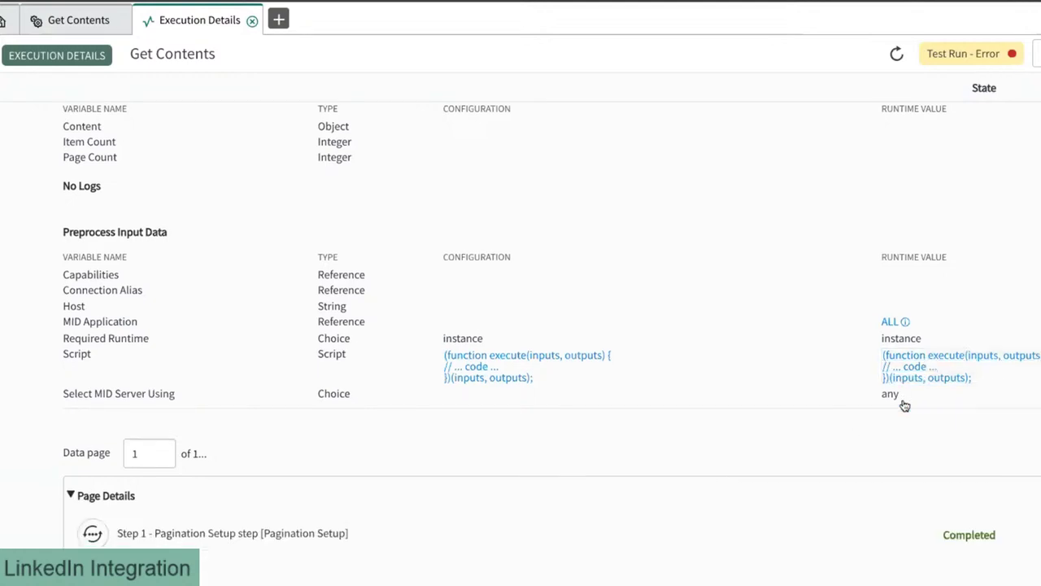
# Step: Review the REST and Splitter step results of the failed run, then close the execution details and the test dialog
pyautogui.scroll(-5, 903, 402)
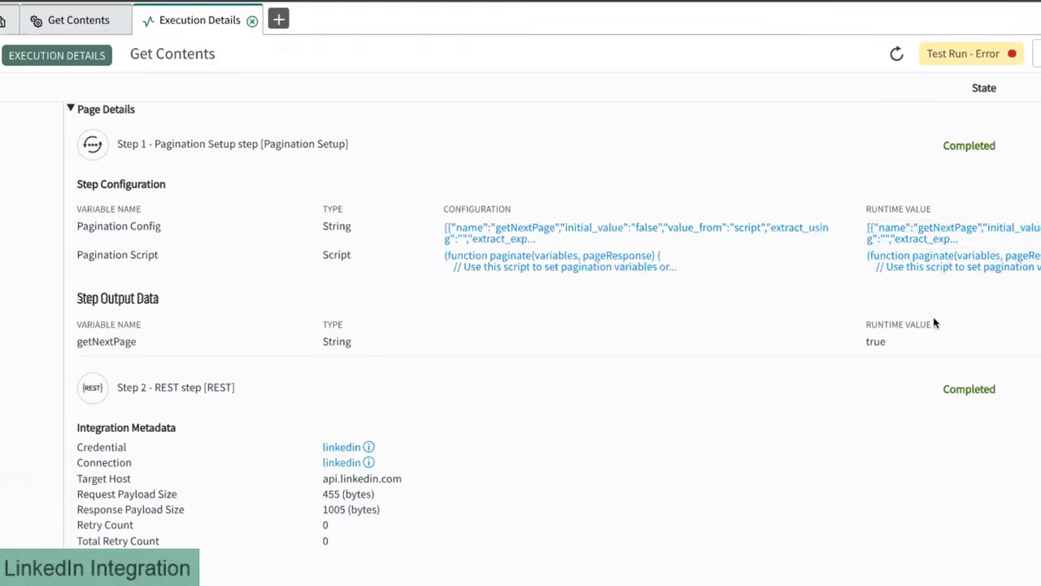
pyautogui.scroll(-4, 934, 323)
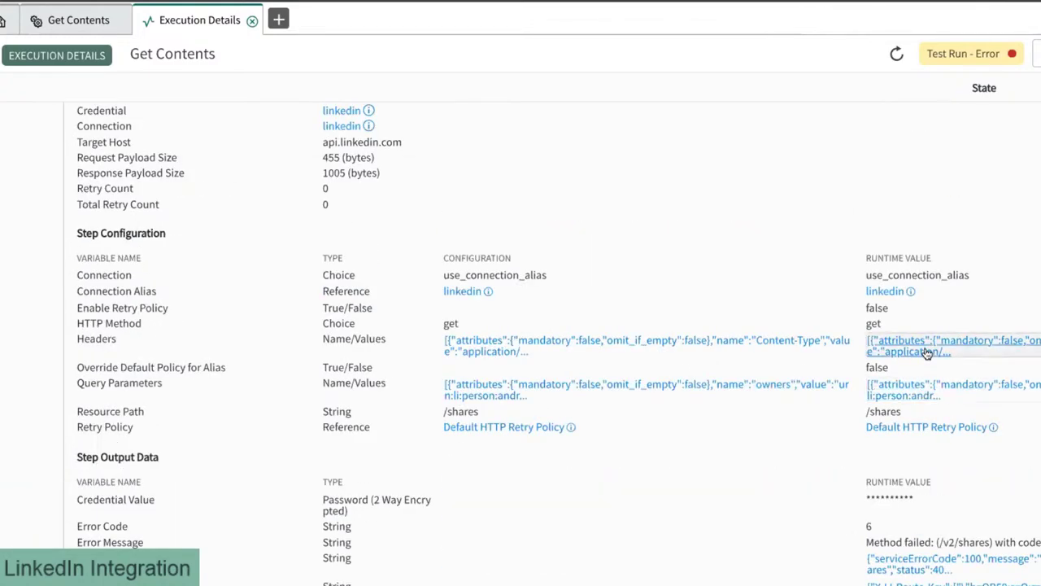
pyautogui.scroll(-3, 926, 353)
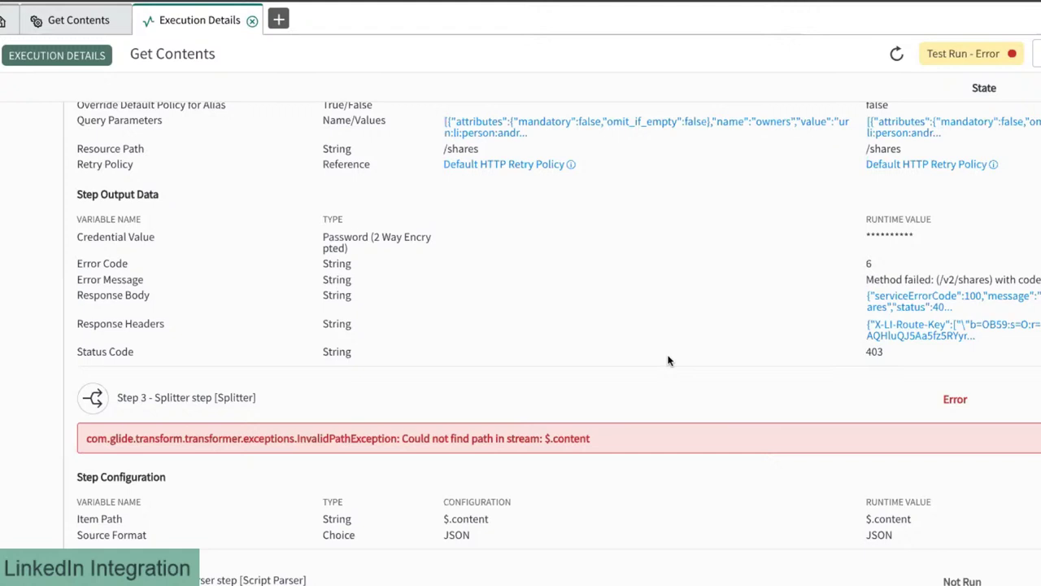
pyautogui.click(252, 22)
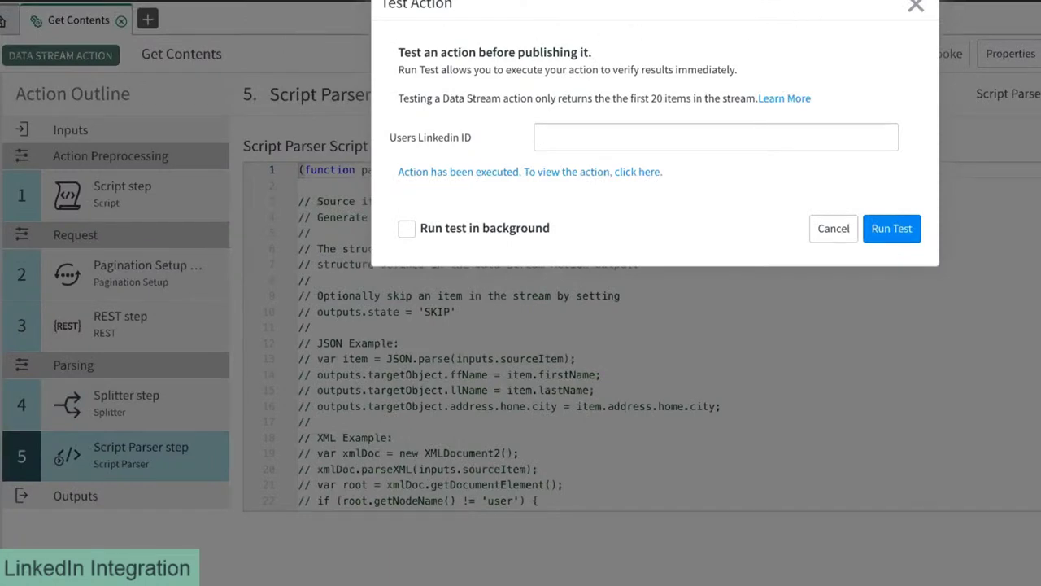
pyautogui.click(915, 8)
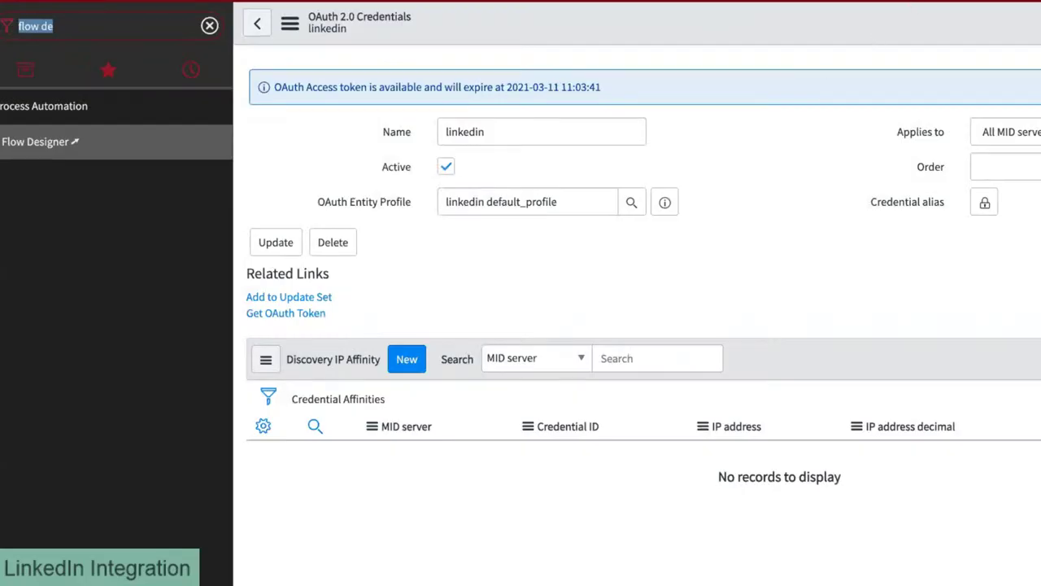
# Step: Open the devprogramdev ServiceNow instance in the browser and cancel the loading of its home page
pyautogui.click(914, 13)
pyautogui.write('art')
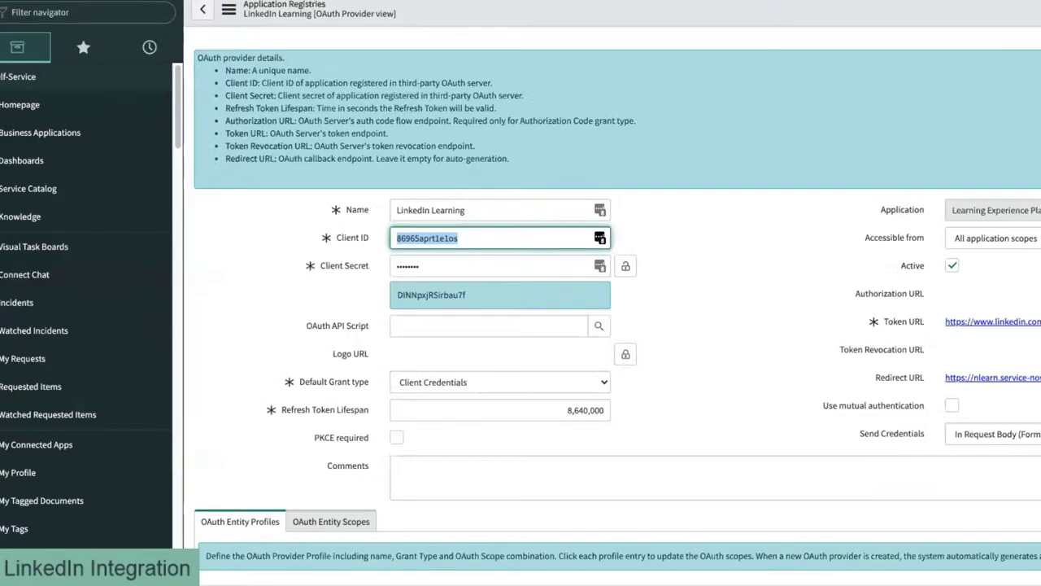
pyautogui.write('devp')
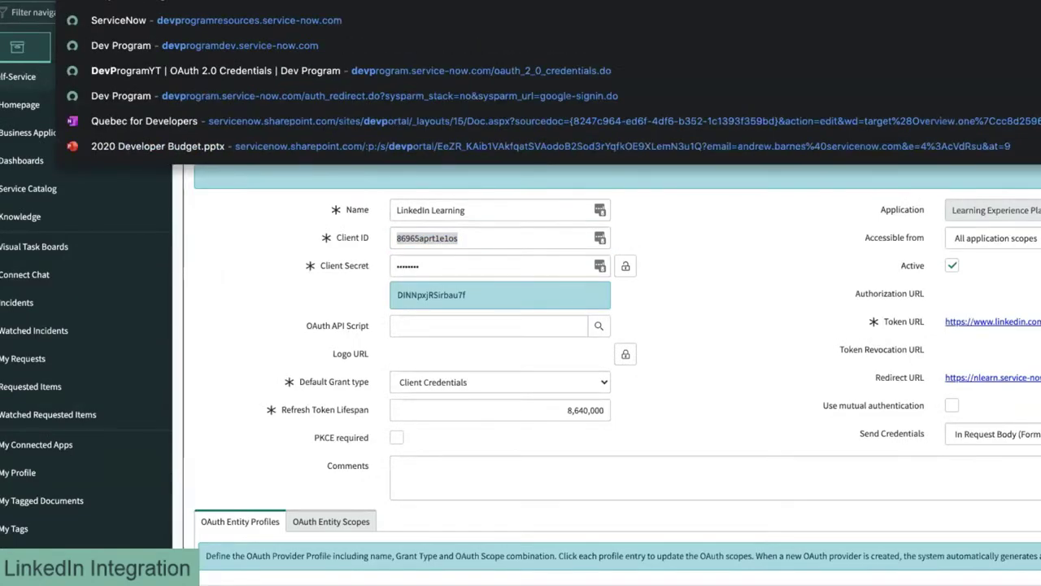
pyautogui.press('BackSpace')
pyautogui.write('pr')
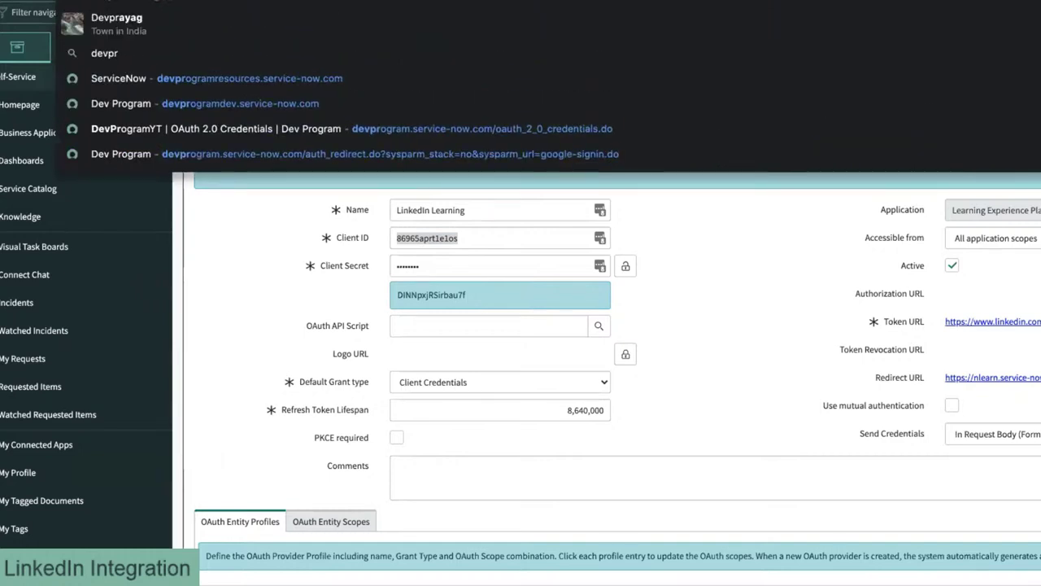
pyautogui.write('ogram')
pyautogui.press('Escape')
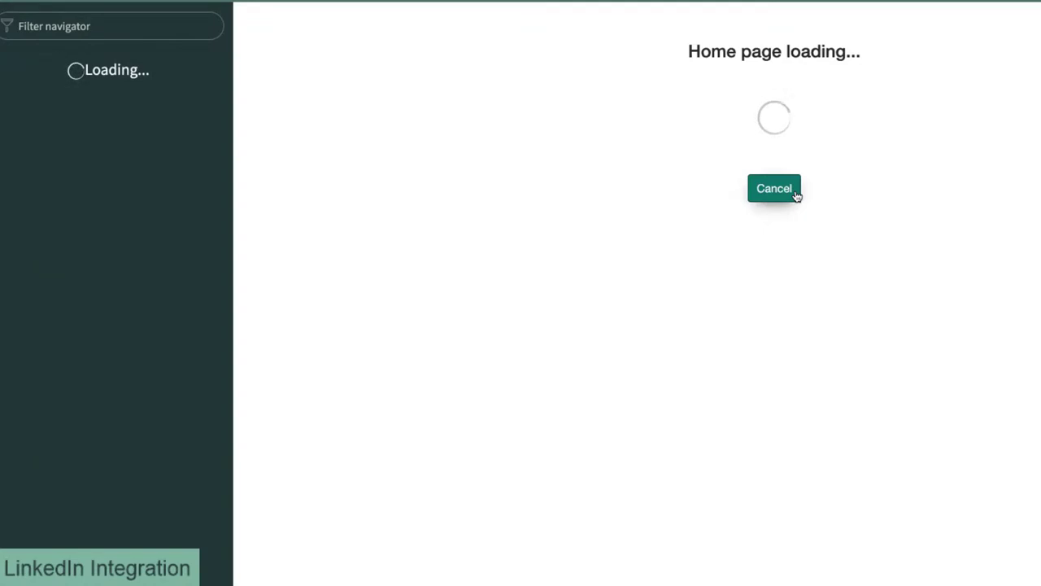
pyautogui.click(797, 195)
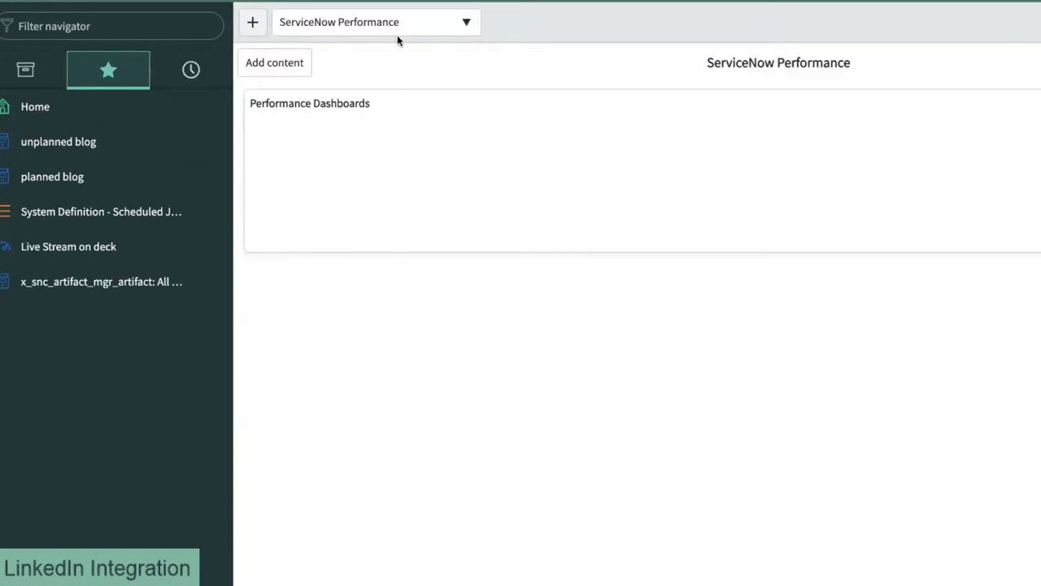
# Step: Filter the application navigator by "email" and look through the modules for the system mailboxes
pyautogui.click(104, 30)
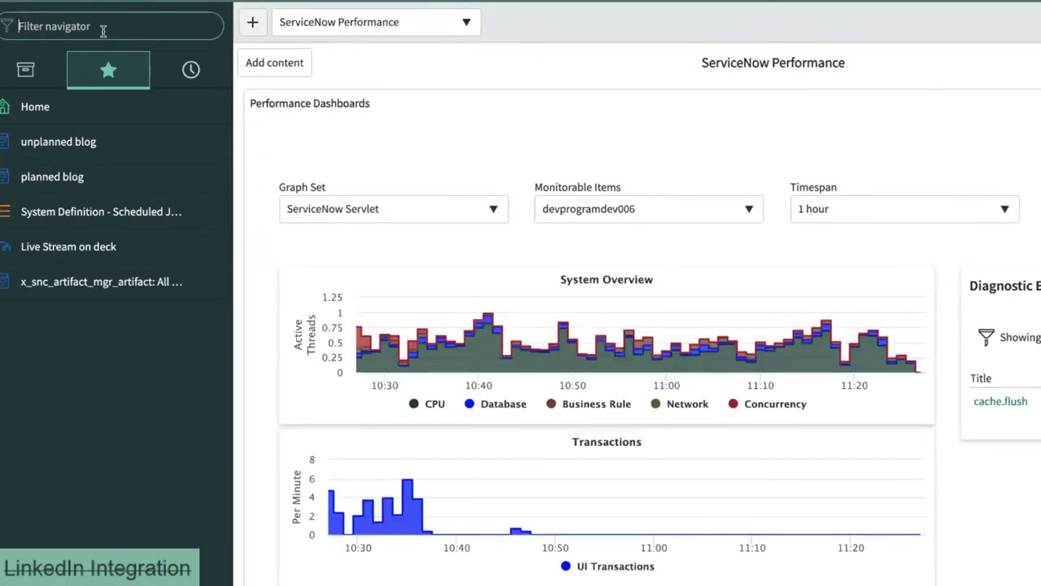
pyautogui.write('email')
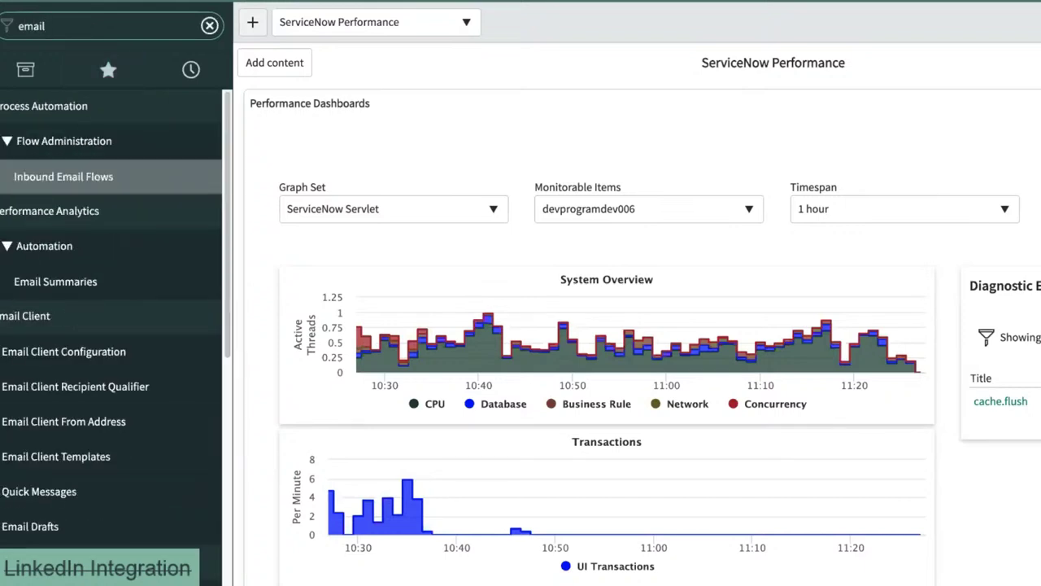
pyautogui.scroll(-5, 104, 345)
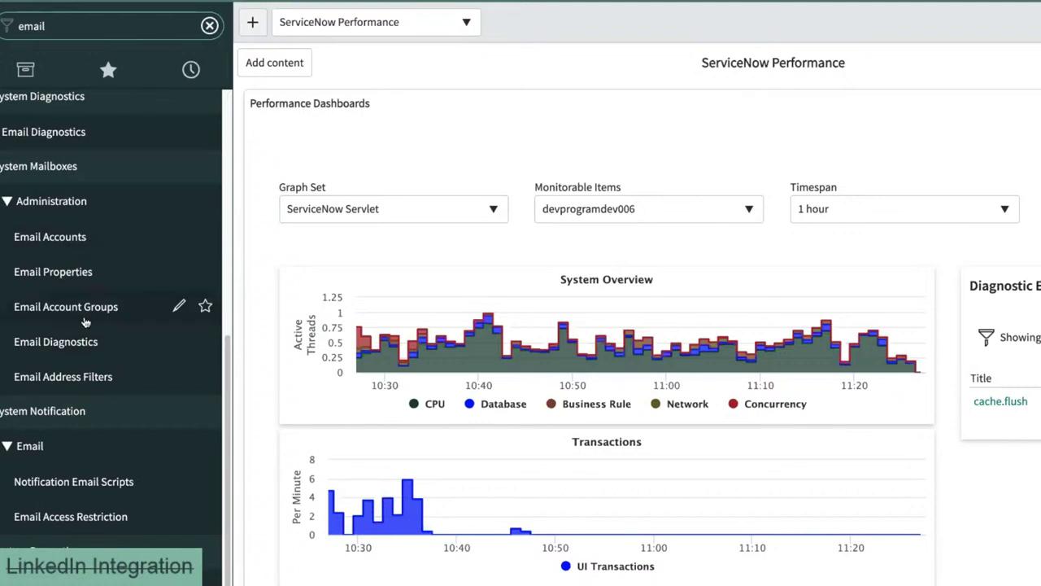
pyautogui.scroll(1, 103, 302)
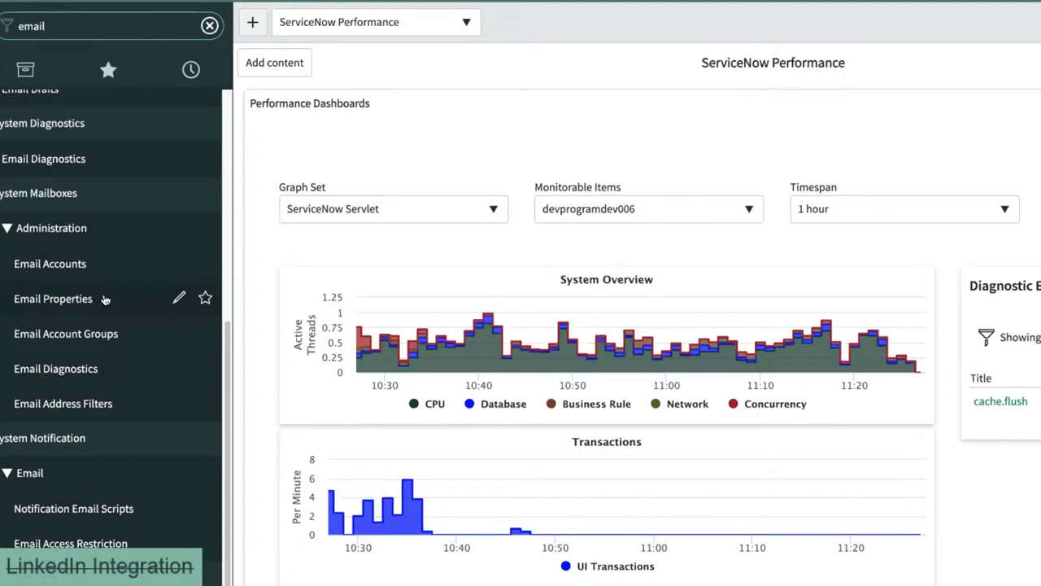
pyautogui.scroll(-1, 104, 300)
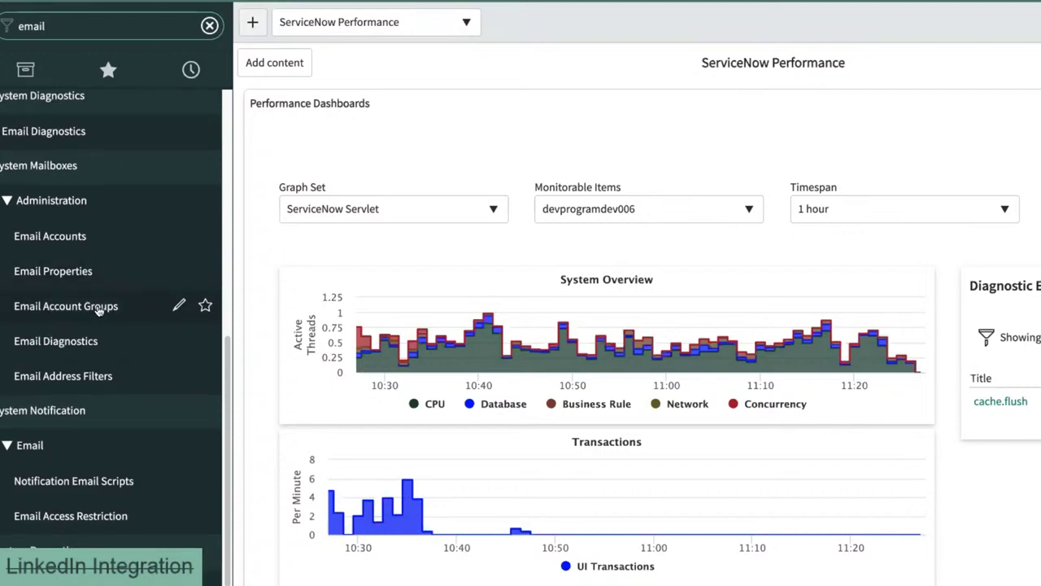
pyautogui.scroll(12, 98, 303)
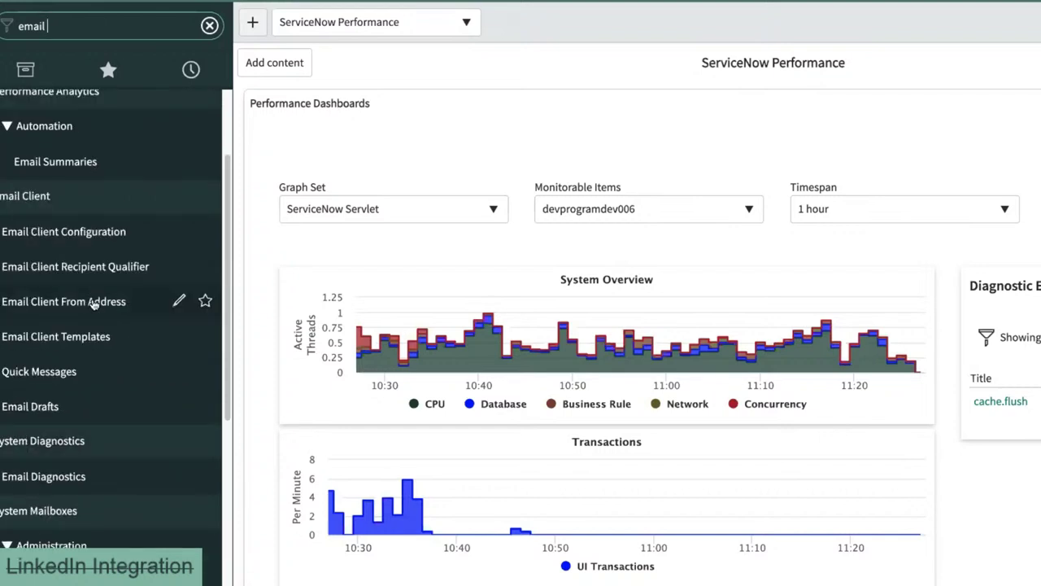
pyautogui.scroll(3, 93, 306)
pyautogui.scroll(-2, 100, 469)
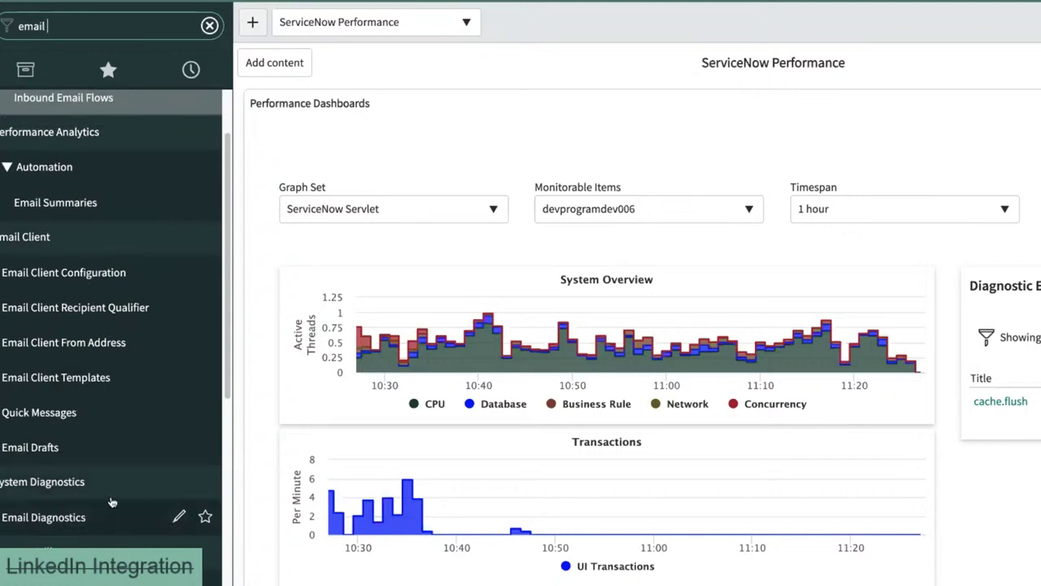
pyautogui.scroll(-10, 107, 498)
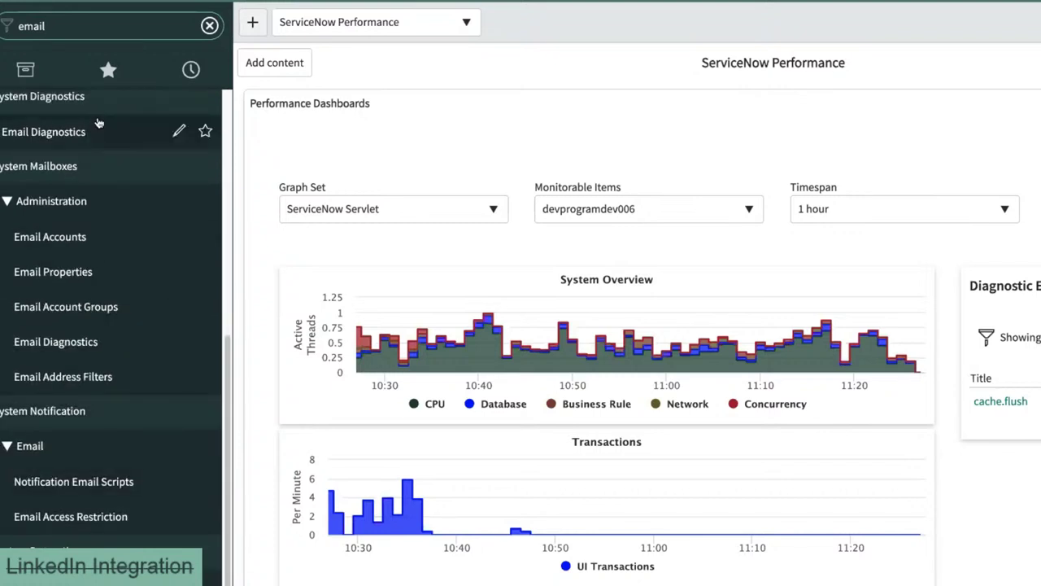
# Step: Filter the navigator by "mail", open the Sent mailbox, and remove the Created on Today condition
pyautogui.hotkey('ctrl', 'a')
pyautogui.write('mail')
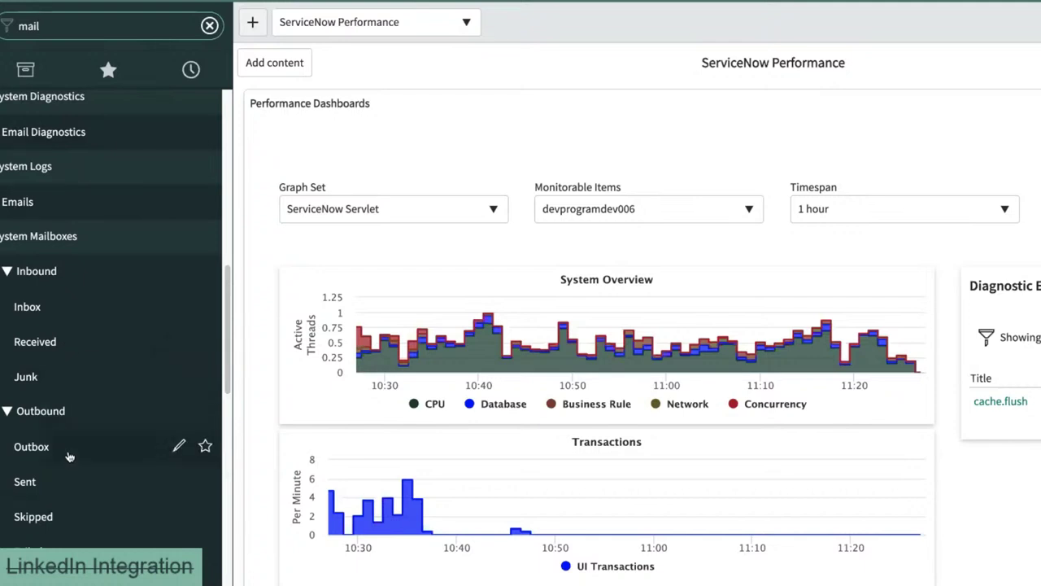
pyautogui.click(71, 484)
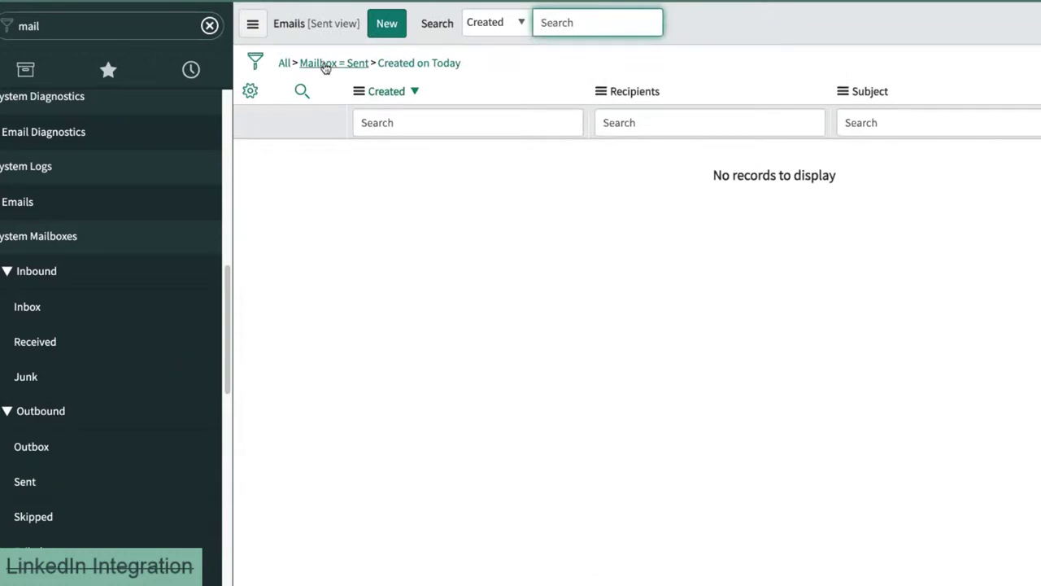
pyautogui.click(330, 64)
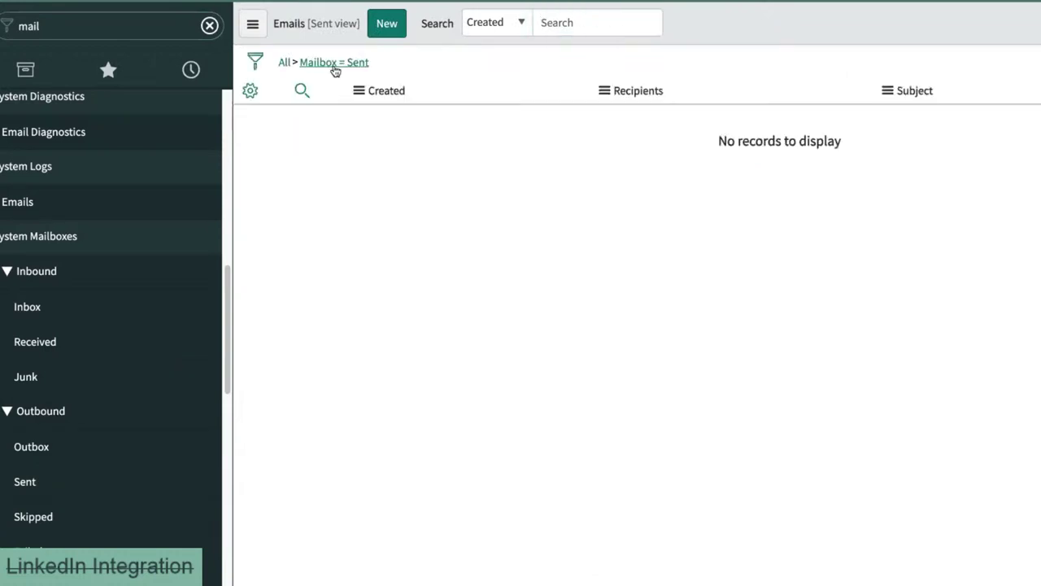
# Step: Open the devprogram instance in a new browser tab and cancel the loading of its home page
pyautogui.hotkey('ctrl', 't')
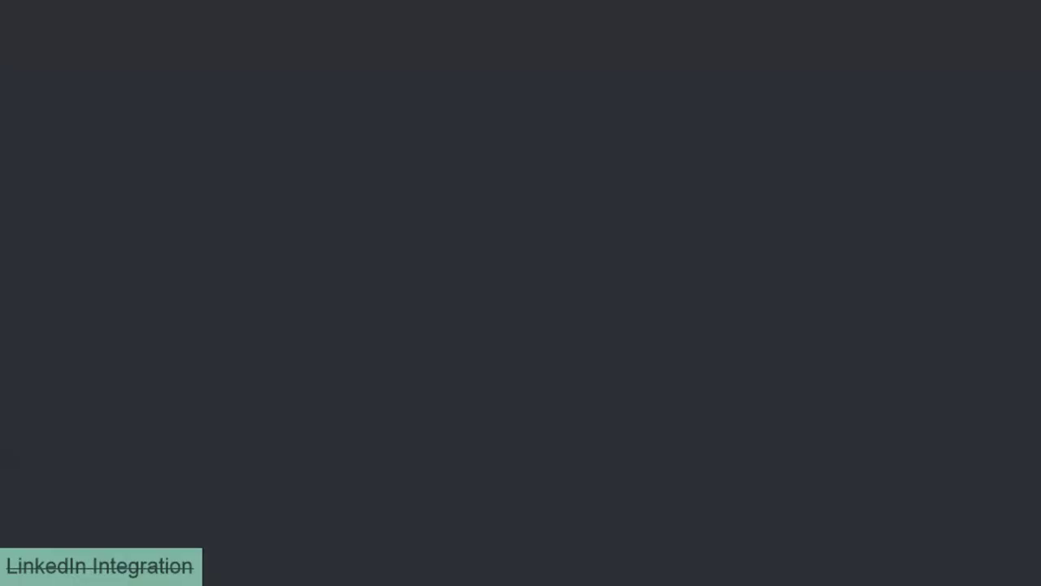
pyautogui.write('devprog')
pyautogui.press('Return')
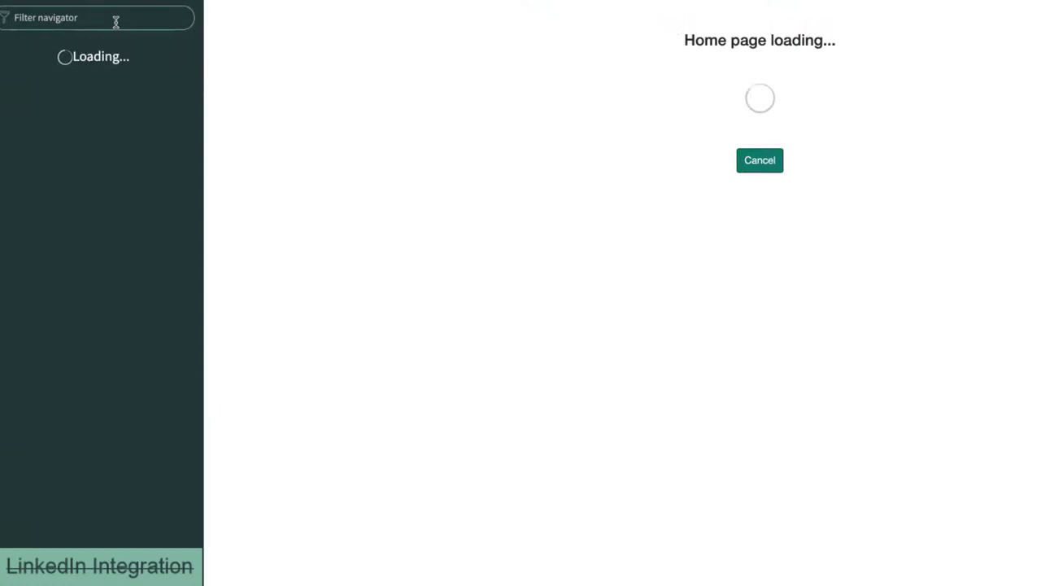
pyautogui.write('m')
pyautogui.click(758, 161)
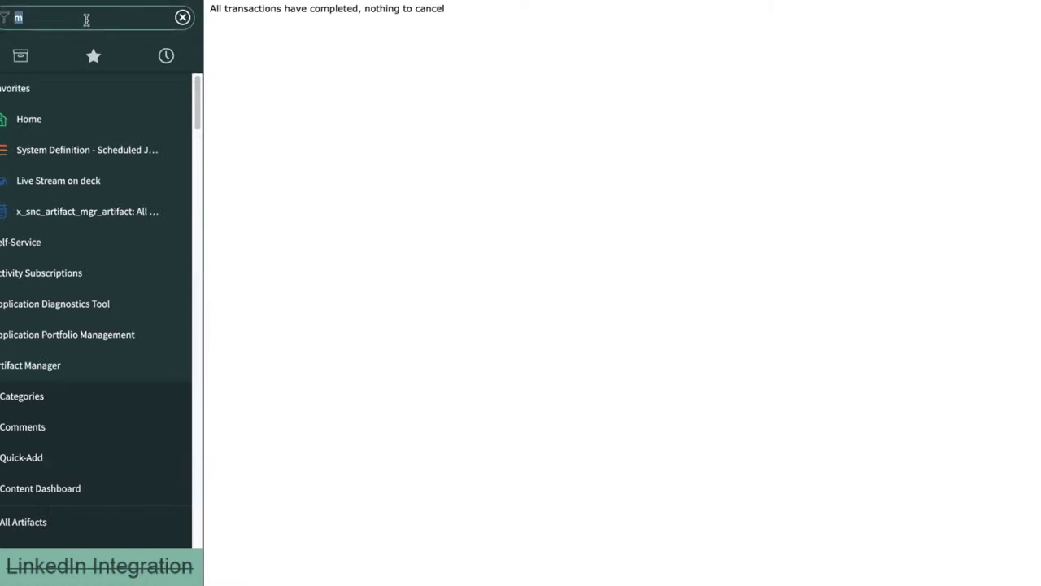
# Step: Filter the navigator by "mail" and list the Sent mailbox's emails without a date condition
pyautogui.write('mail')
pyautogui.scroll(-10, 98, 325)
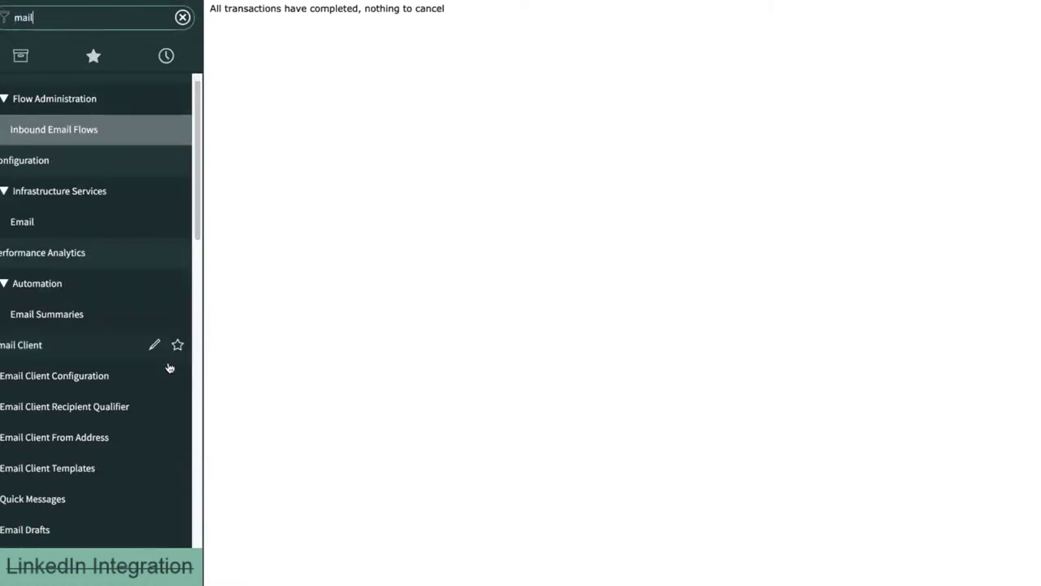
pyautogui.scroll(-3, 121, 507)
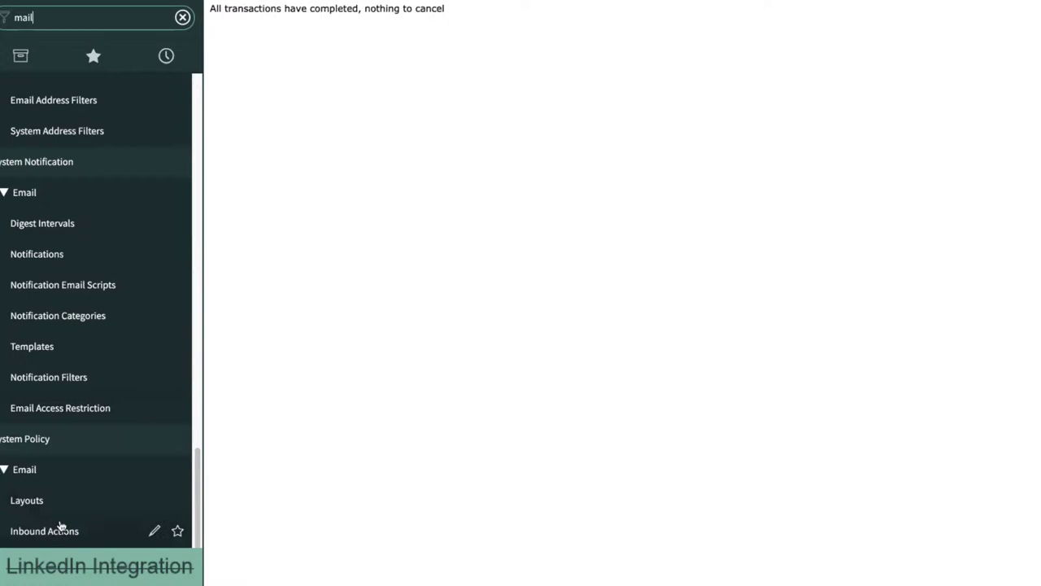
pyautogui.scroll(7, 128, 290)
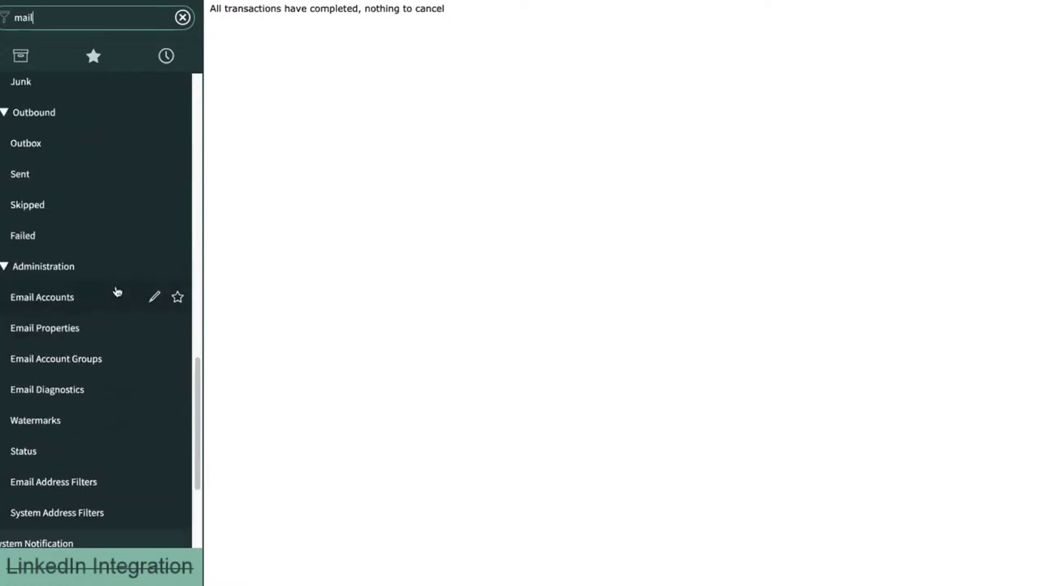
pyautogui.click(86, 313)
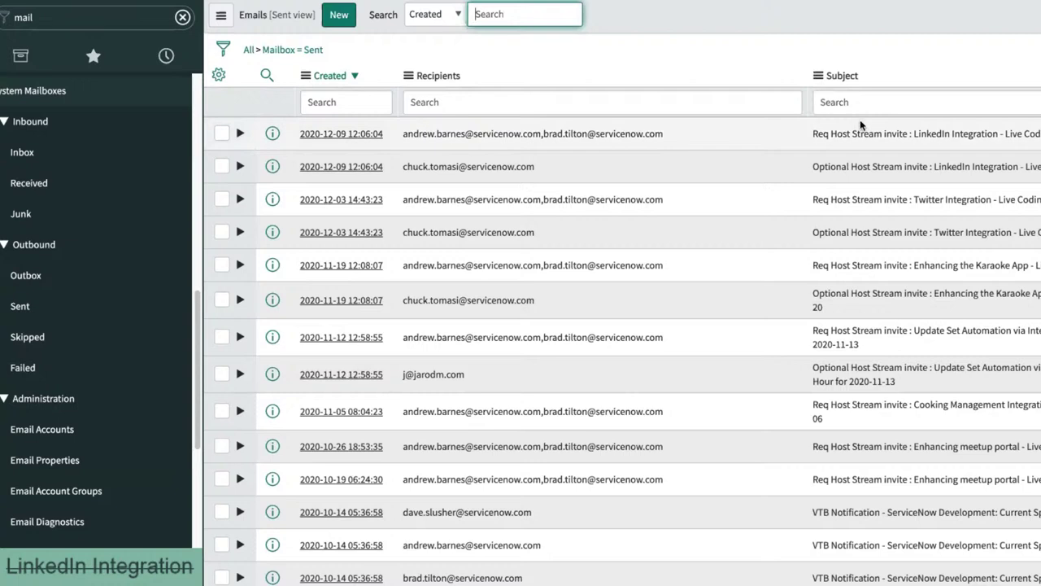
# Step: Open the latest required host invite for the LinkedIn Integration stream and check its Email Attachments and Email Log
pyautogui.click(352, 132)
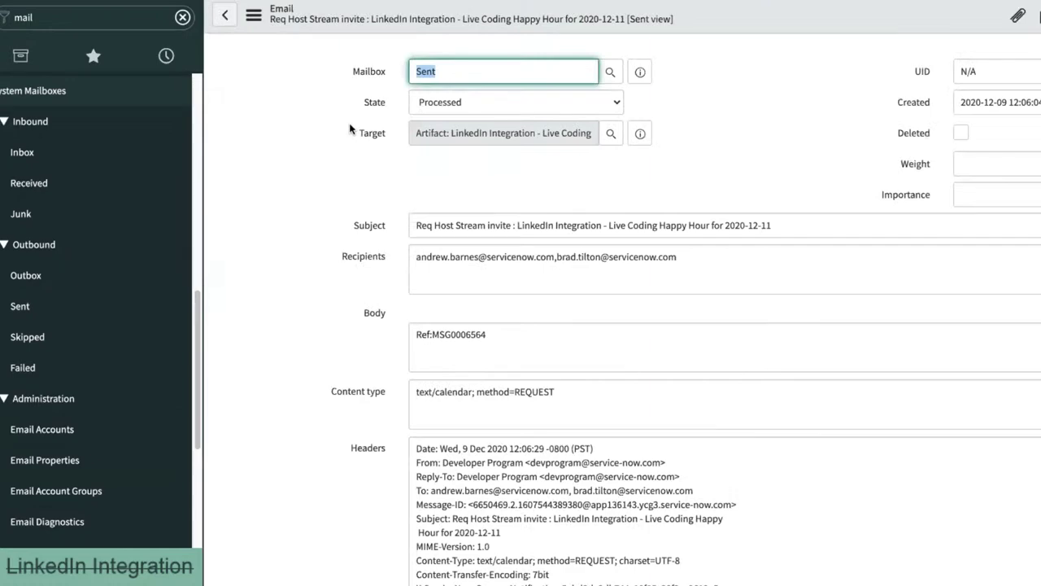
pyautogui.scroll(-5, 348, 143)
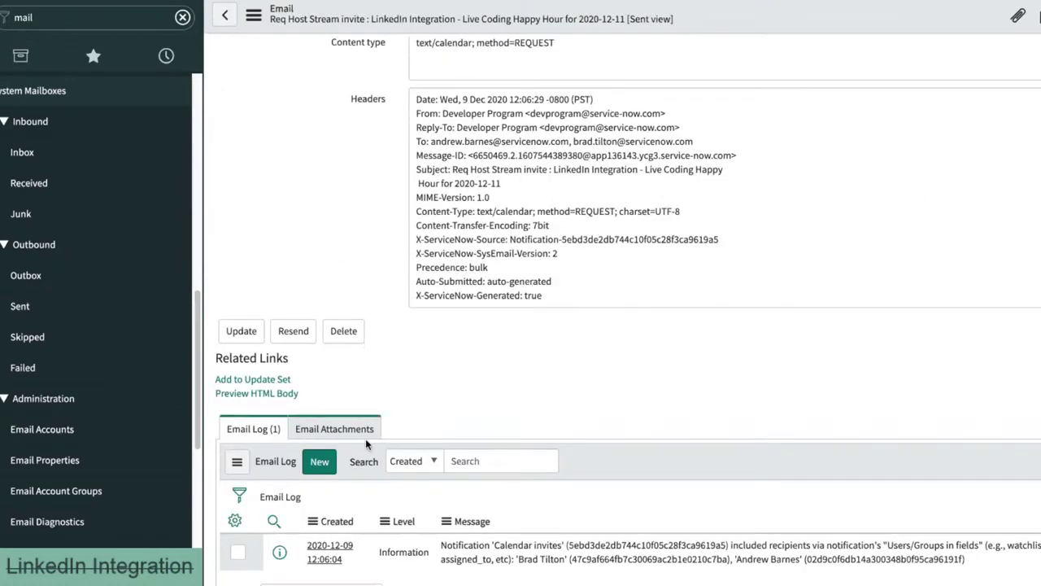
pyautogui.click(365, 436)
pyautogui.click(245, 429)
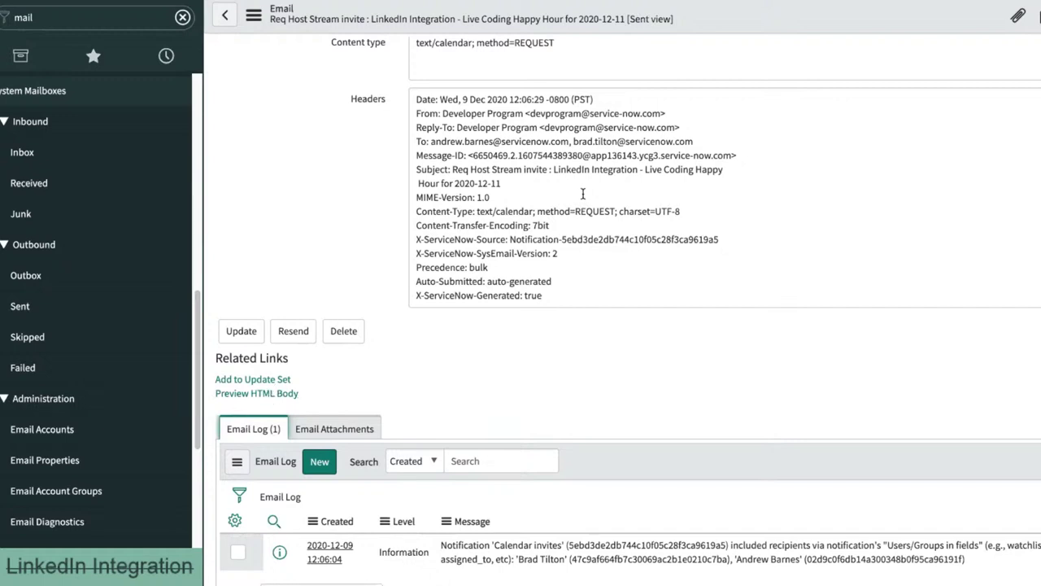
# Step: Examine the invite email's headers, preview its HTML body, and close the preview
pyautogui.moveTo(490, 130); pyautogui.dragTo(514, 376)
pyautogui.click(511, 374)
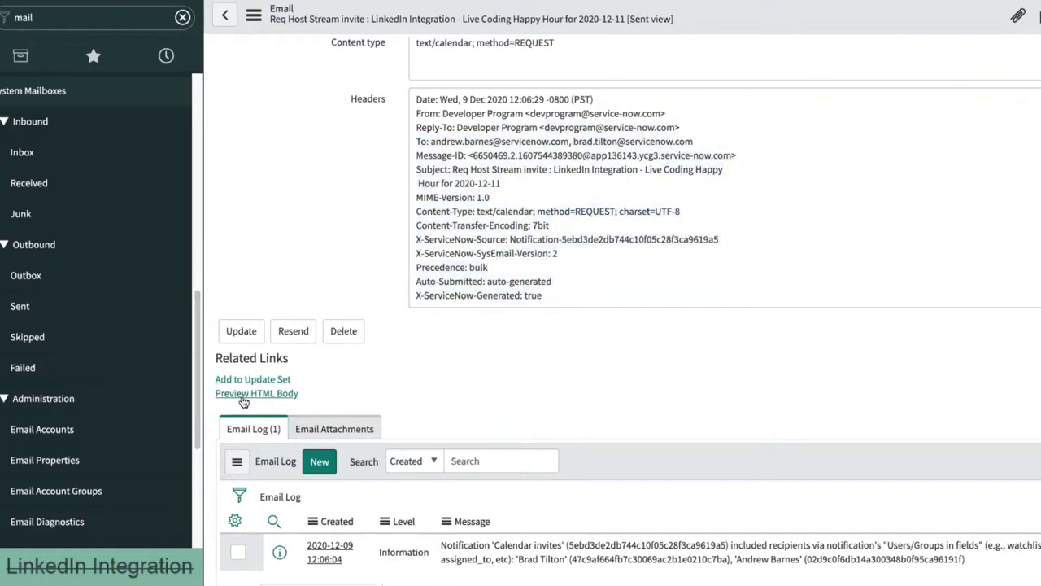
pyautogui.click(268, 393)
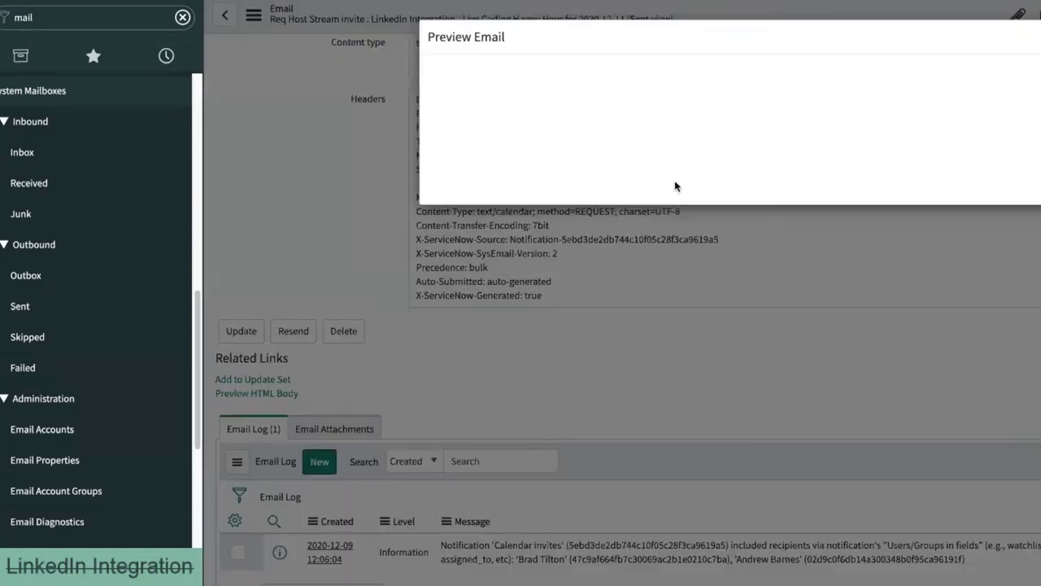
pyautogui.click(765, 417)
pyautogui.scroll(5, 757, 453)
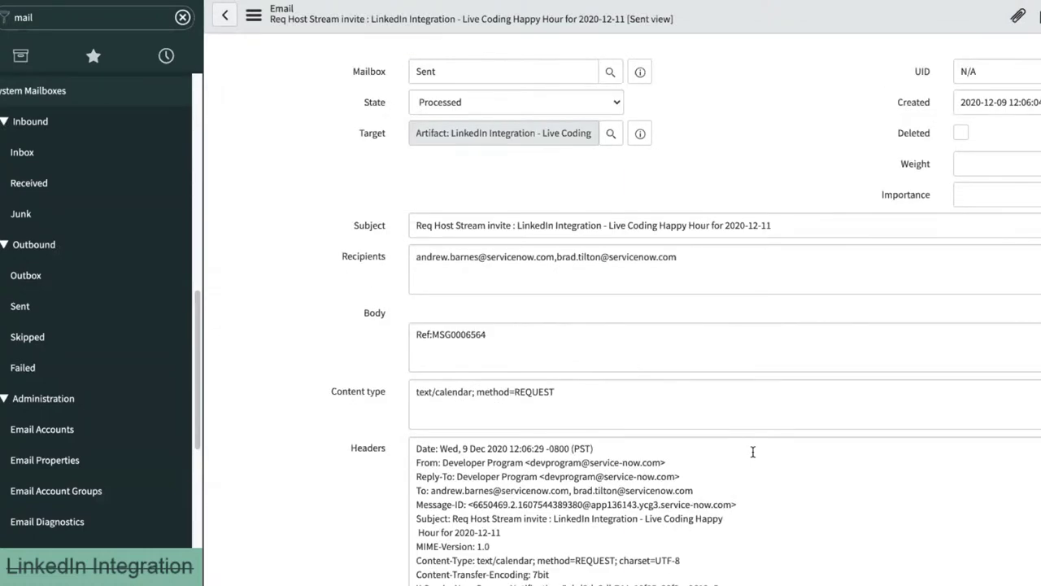
pyautogui.scroll(-5, 752, 452)
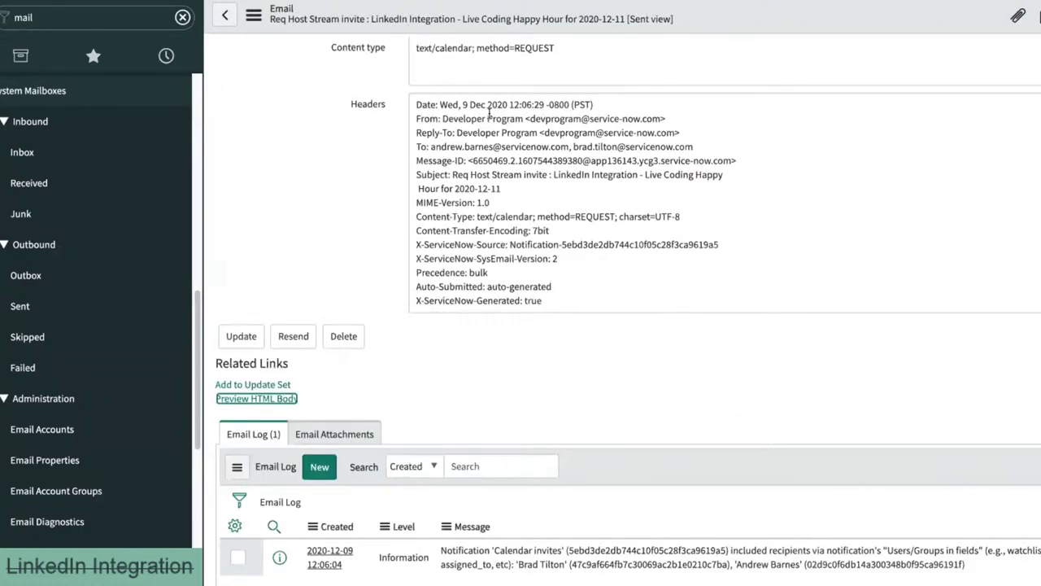
# Step: Read through the subject, content type, encoding and X-ServiceNow lines in the LinkedIn Integration invite's headers
pyautogui.moveTo(465, 177); pyautogui.dragTo(573, 236)
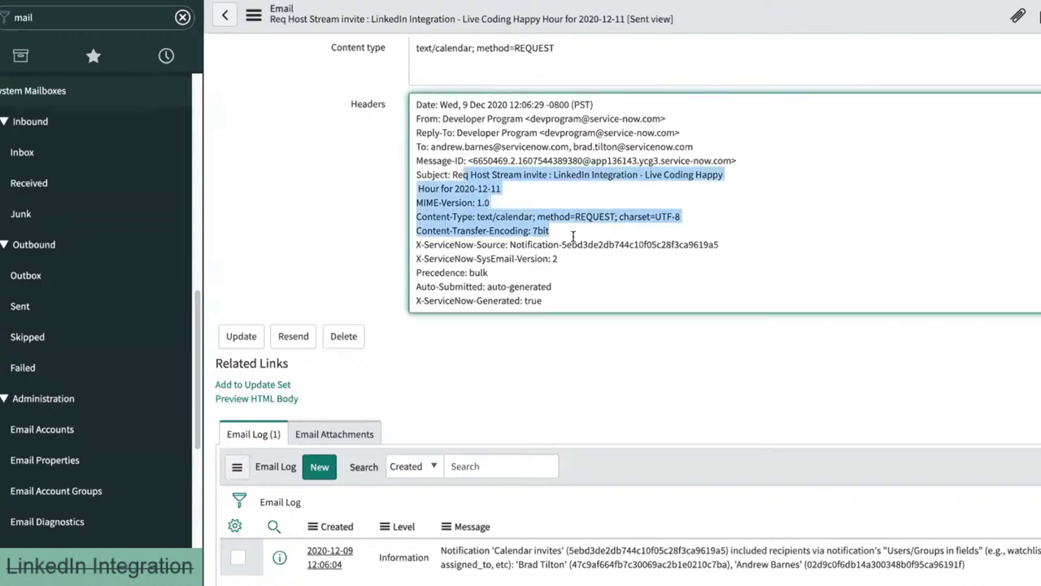
pyautogui.click(537, 301)
pyautogui.moveTo(457, 217); pyautogui.dragTo(734, 402)
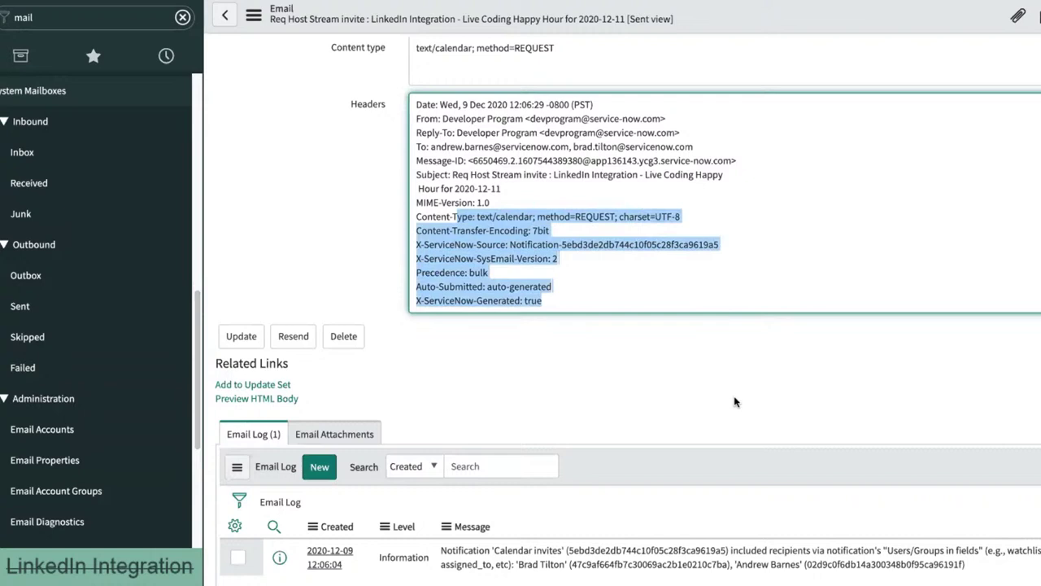
pyautogui.click(531, 209)
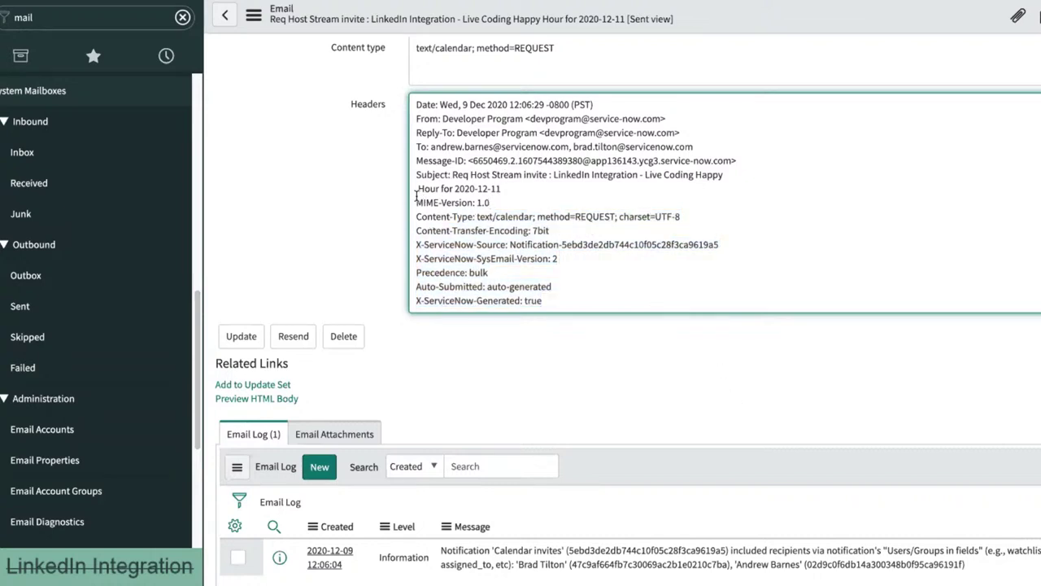
pyautogui.click(543, 300)
pyautogui.moveTo(560, 303); pyautogui.dragTo(384, 166)
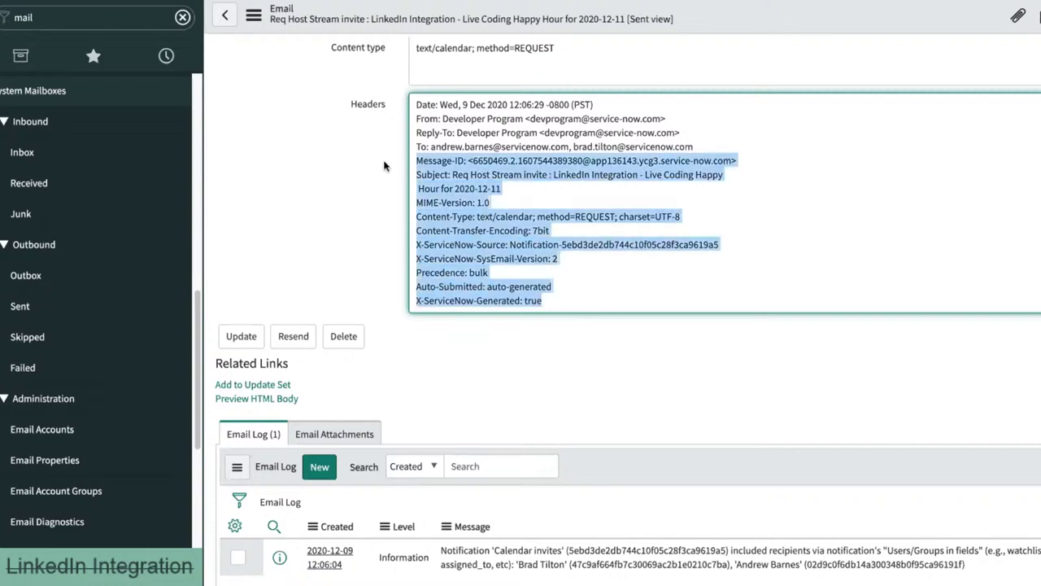
pyautogui.click(500, 147)
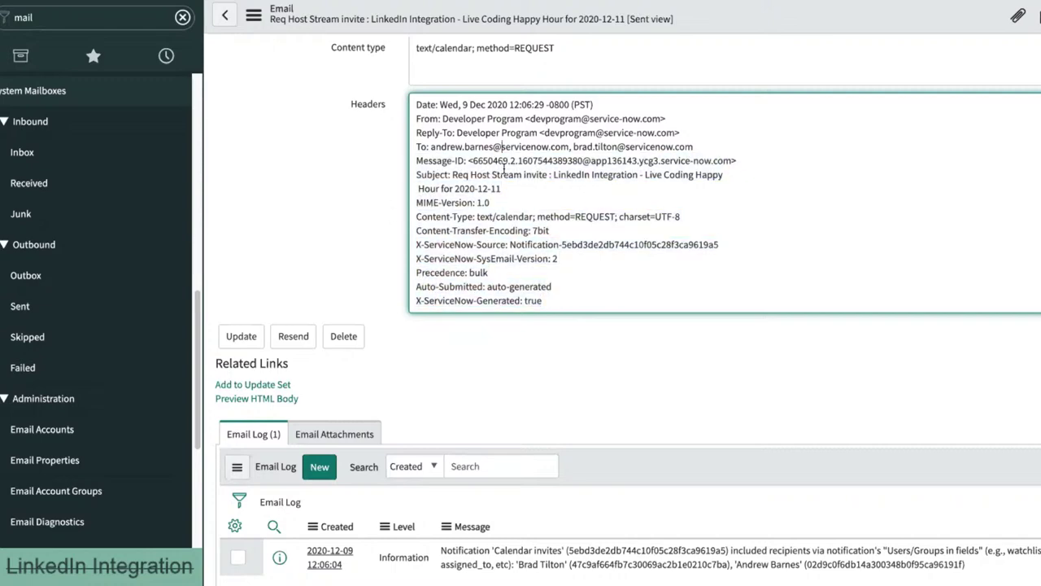
# Step: Review the LinkedIn Integration invite's body, content type and Email Log entry
pyautogui.scroll(4, 486, 173)
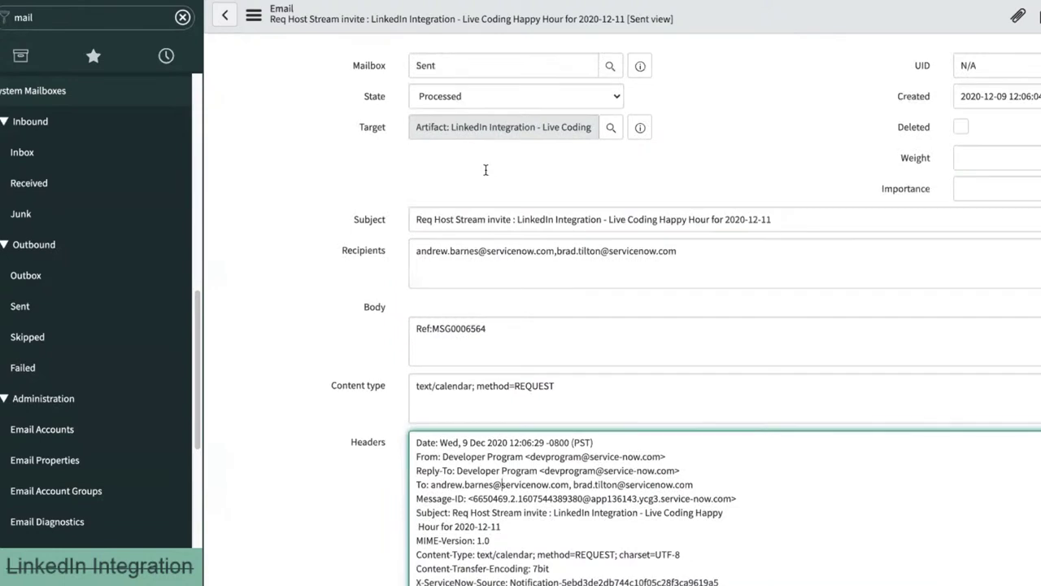
pyautogui.scroll(-1, 486, 170)
pyautogui.click(447, 240)
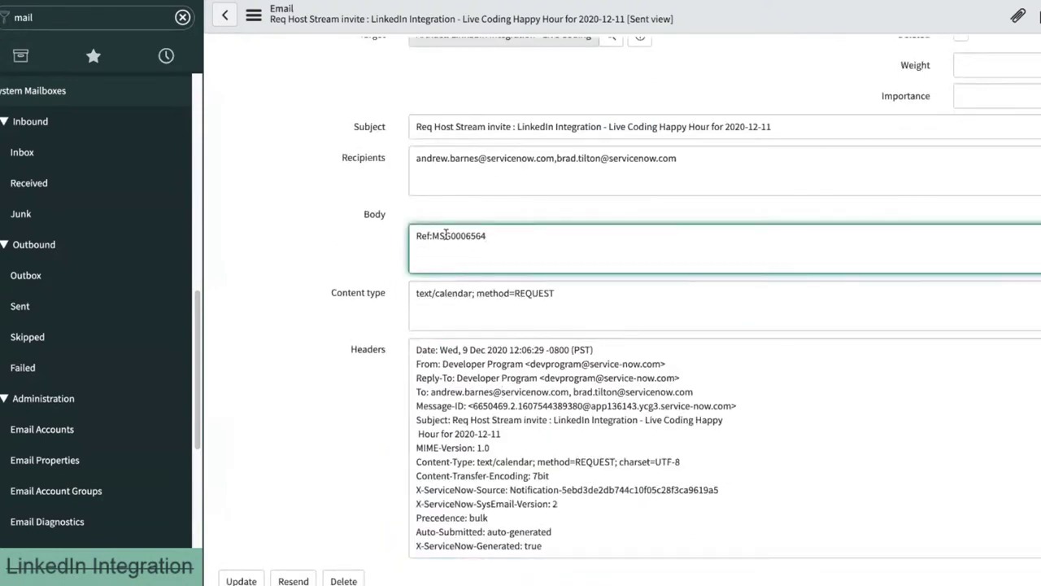
pyautogui.scroll(-1, 330, 421)
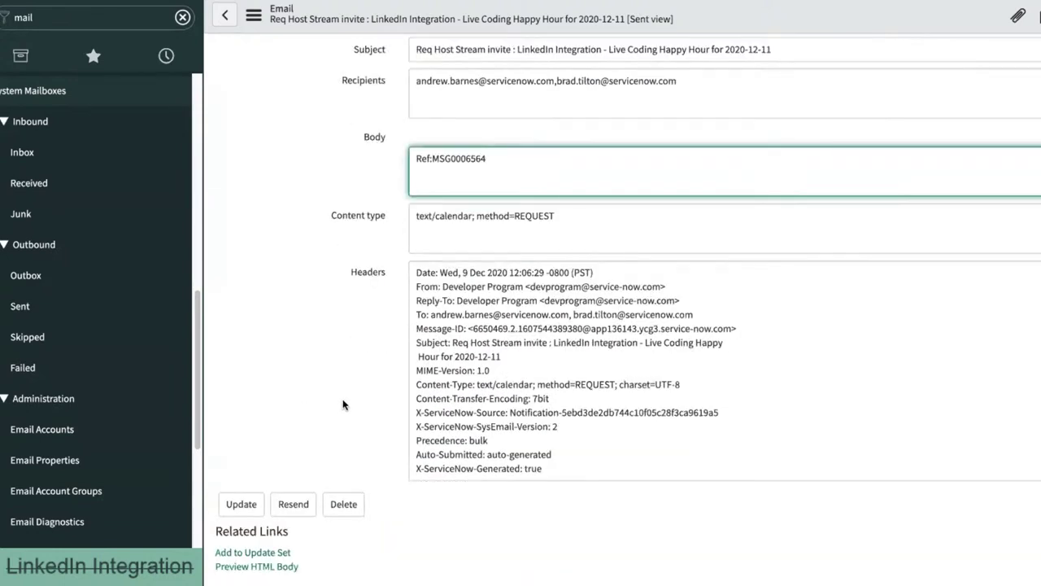
pyautogui.scroll(-2, 348, 402)
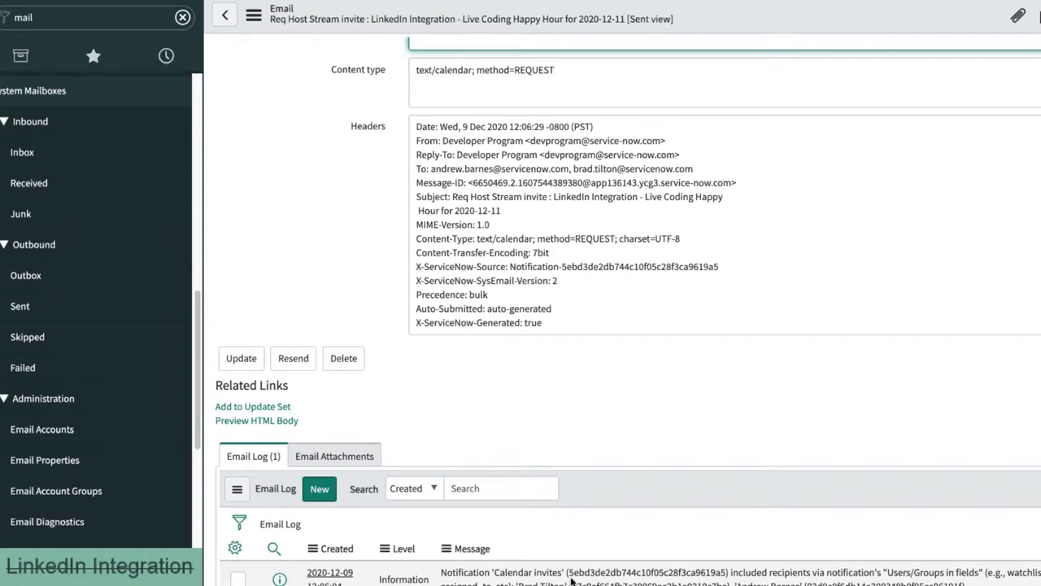
pyautogui.click(226, 18)
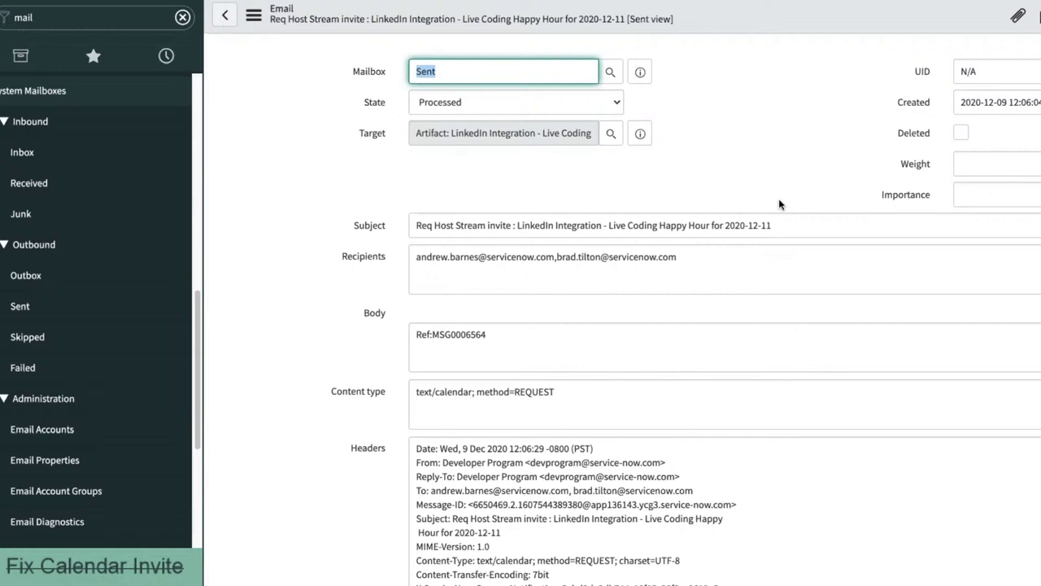
pyautogui.scroll(-3, 501, 287)
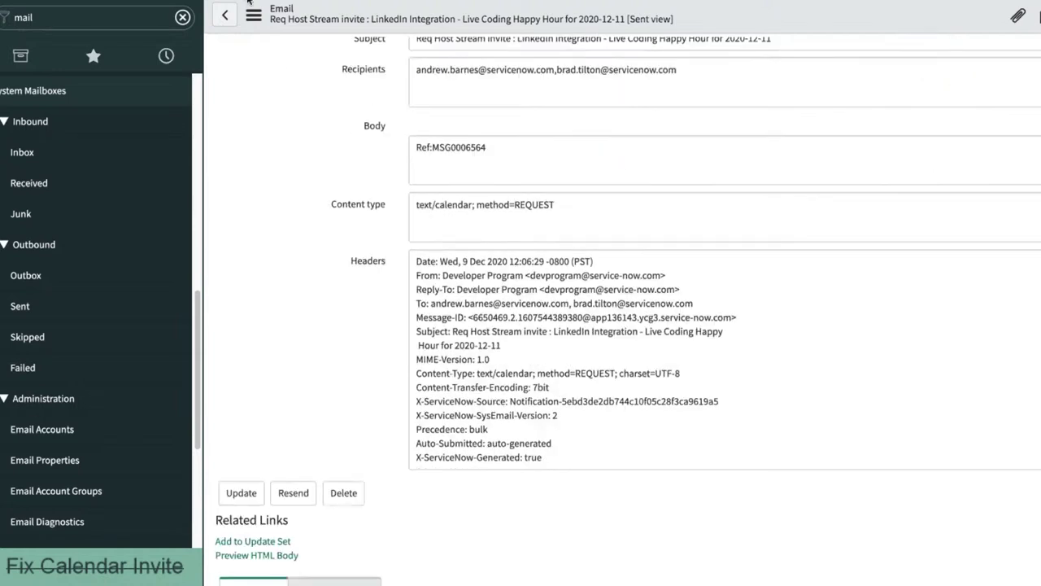
# Step: Filter the navigator by "email" and open the artifact.calendar.integration email template
pyautogui.click(133, 17)
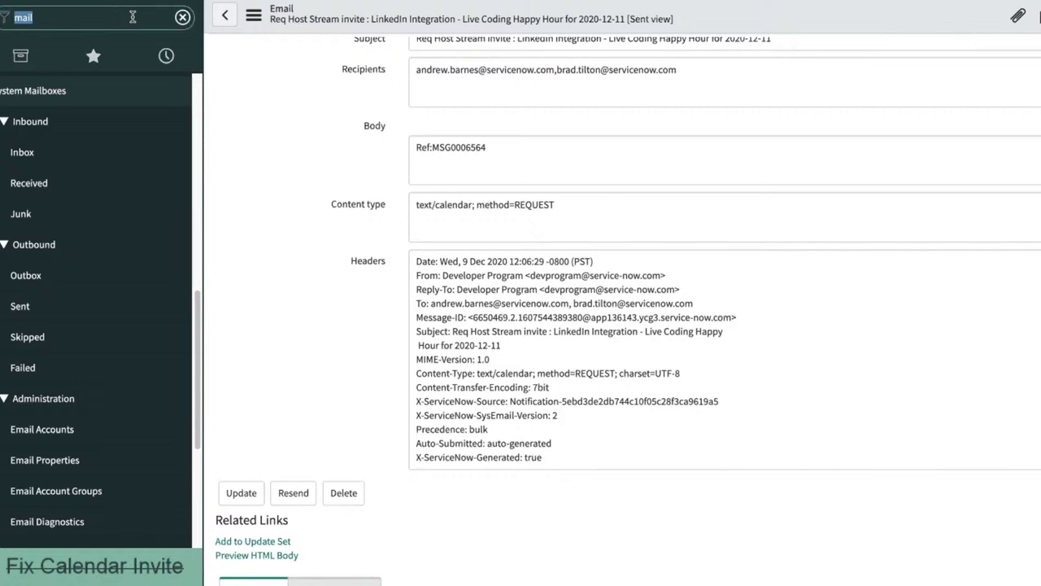
pyautogui.write('ema')
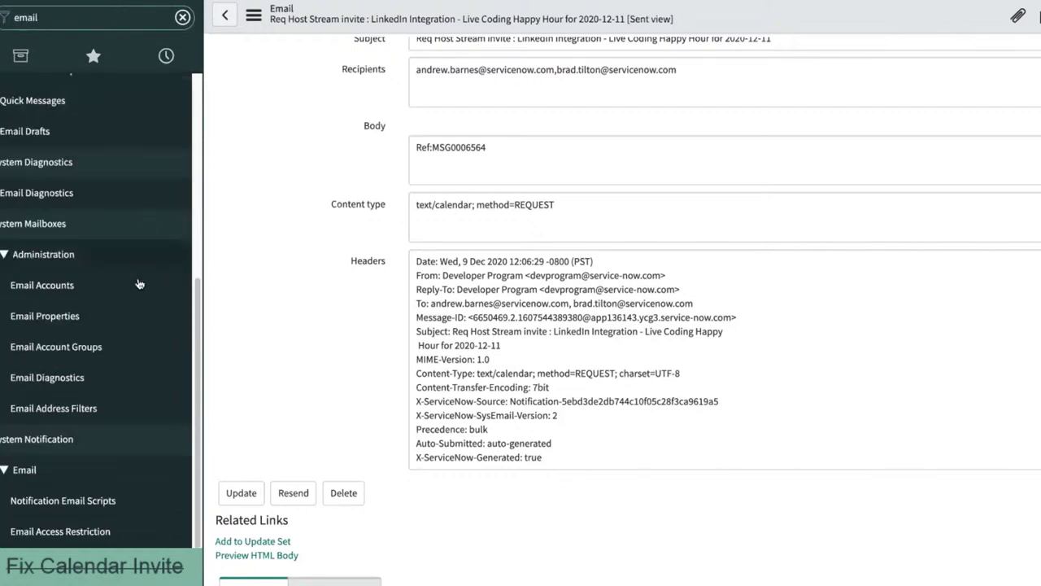
pyautogui.scroll(5, 105, 290)
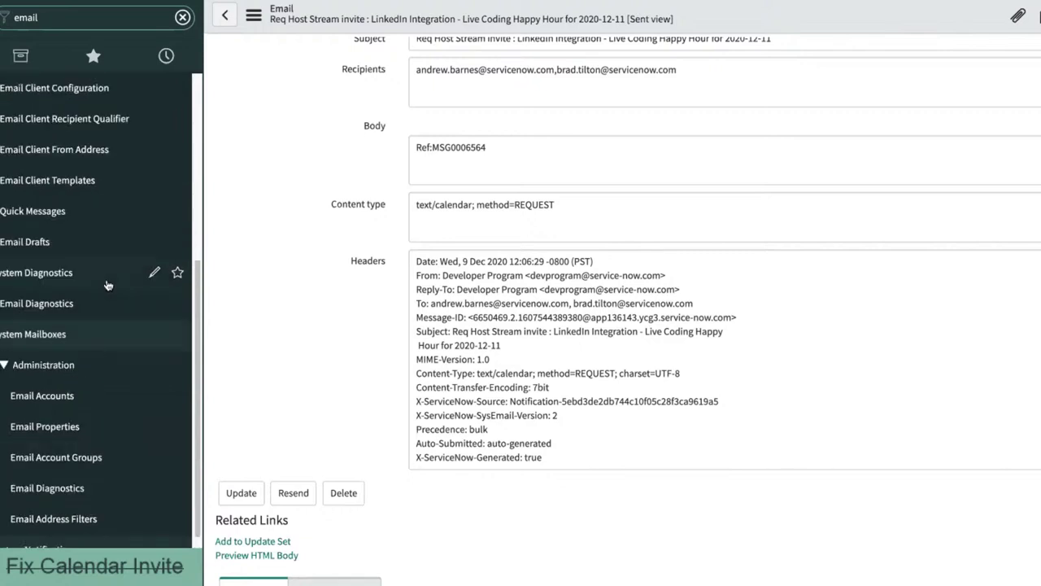
pyautogui.scroll(-5, 97, 291)
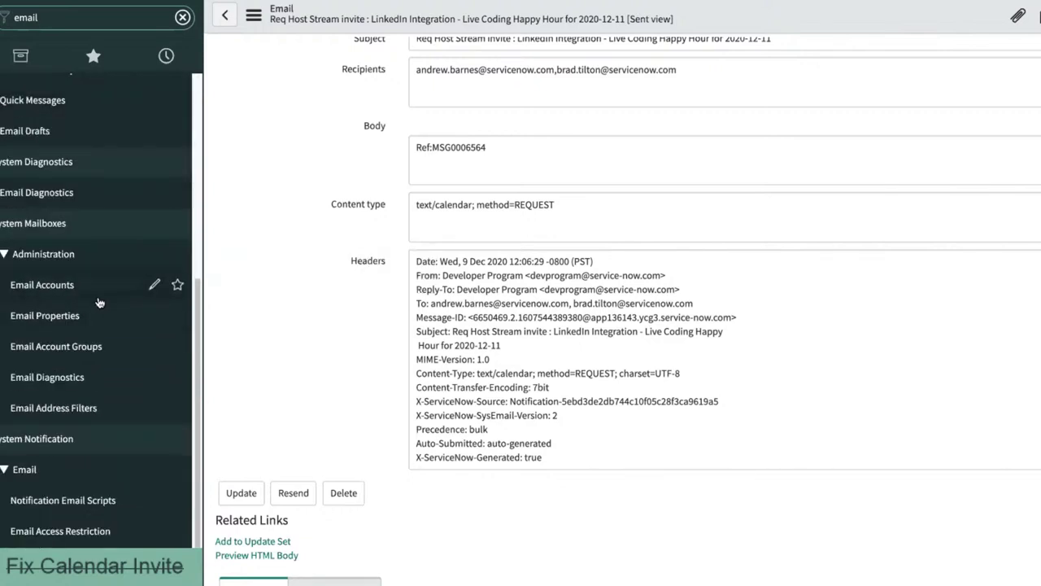
pyautogui.scroll(-5, 84, 354)
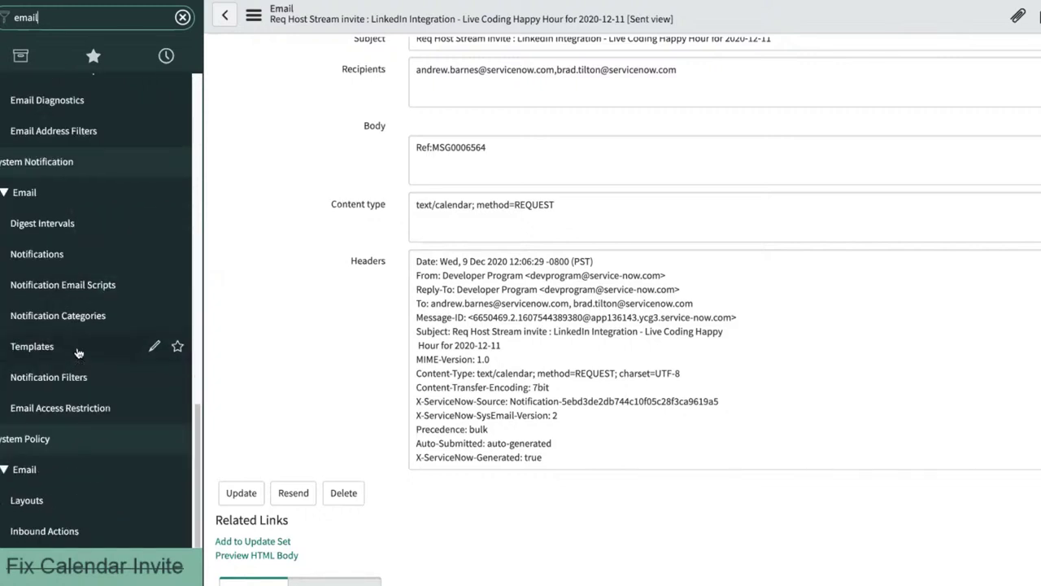
pyautogui.click(79, 352)
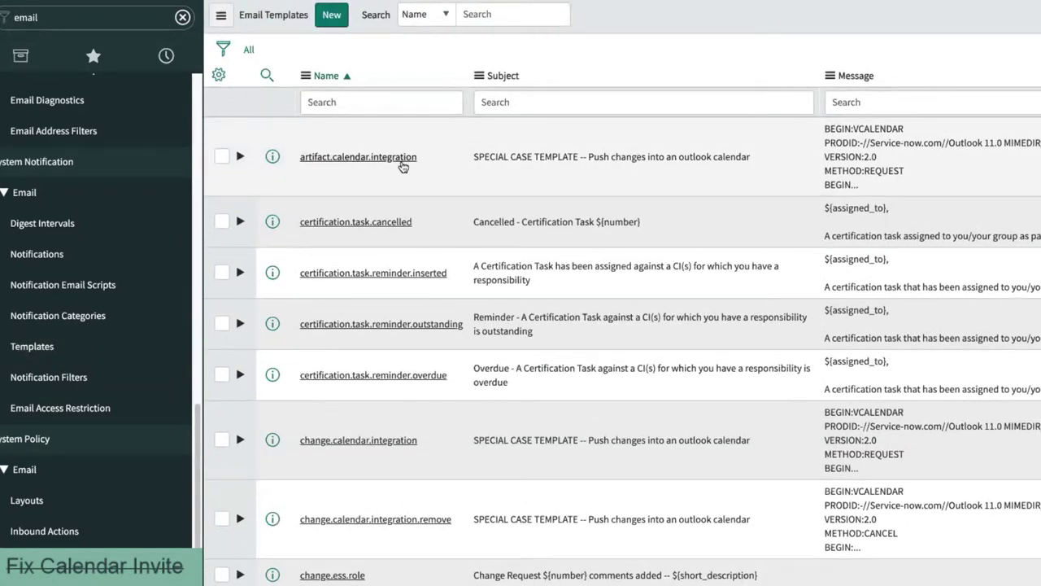
pyautogui.click(401, 162)
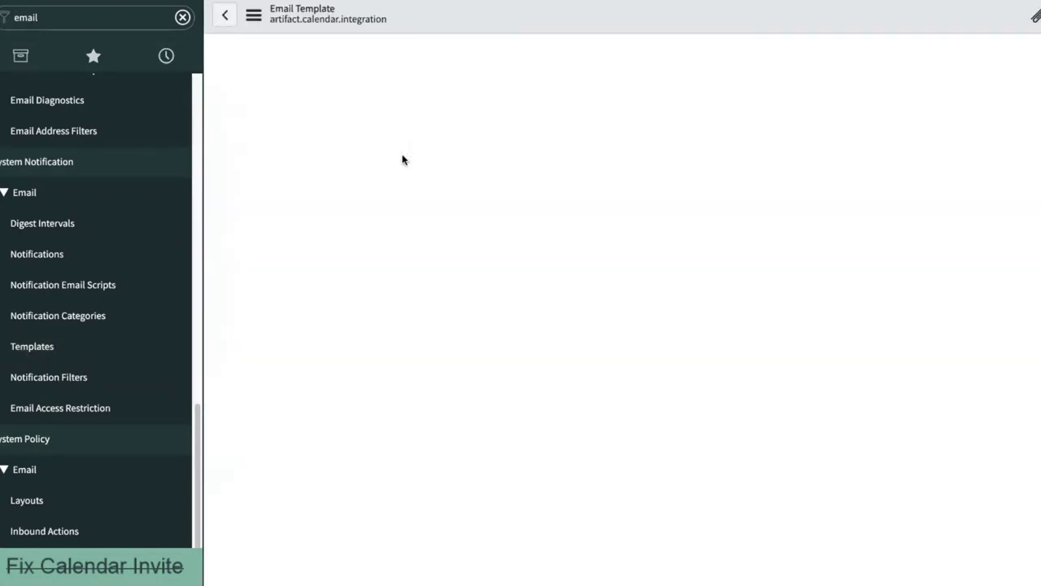
# Step: Filter the navigator by "sent" and look over the full calendar message in the email template
pyautogui.doubleClick(85, 17)
pyautogui.write('sent')
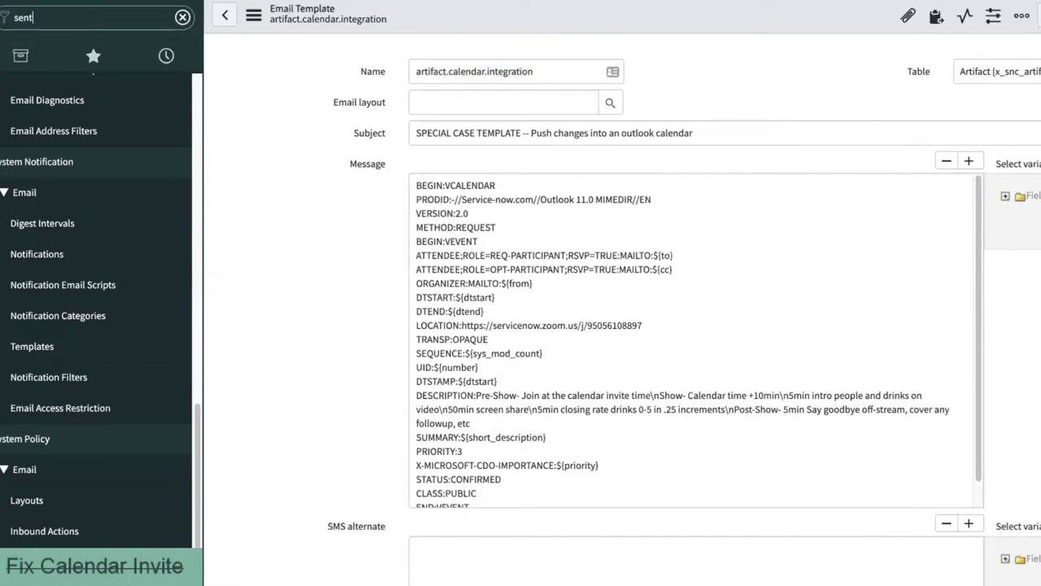
pyautogui.click(425, 199)
pyautogui.hotkey('ctrl', 'a')
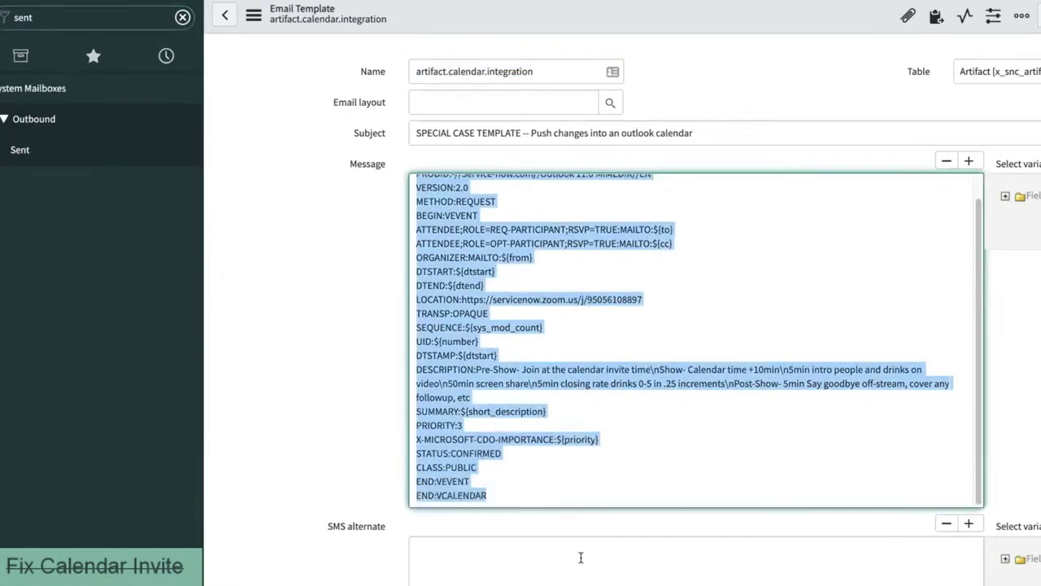
pyautogui.click(503, 355)
pyautogui.click(277, 254)
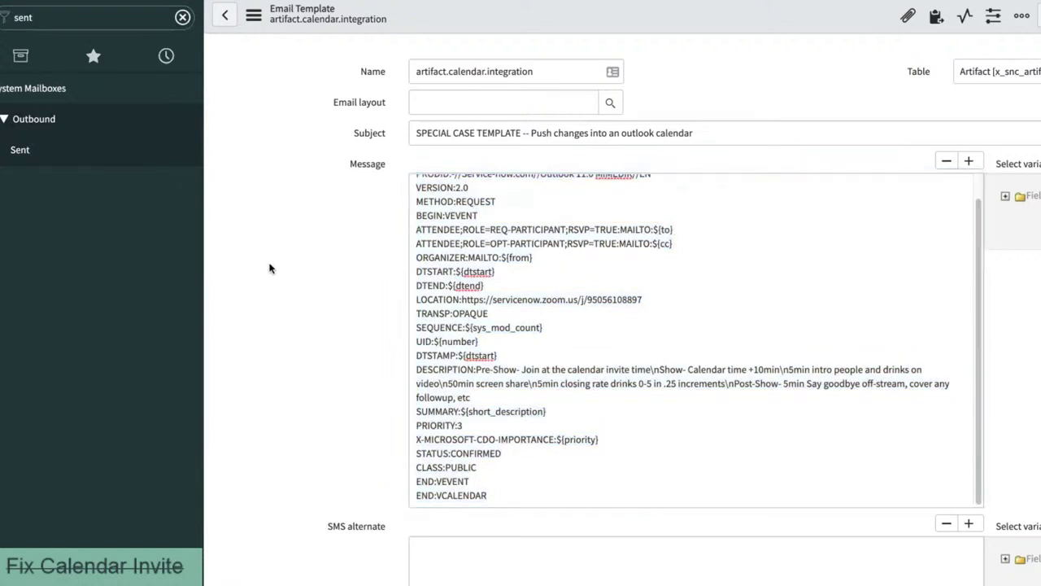
pyautogui.click(81, 162)
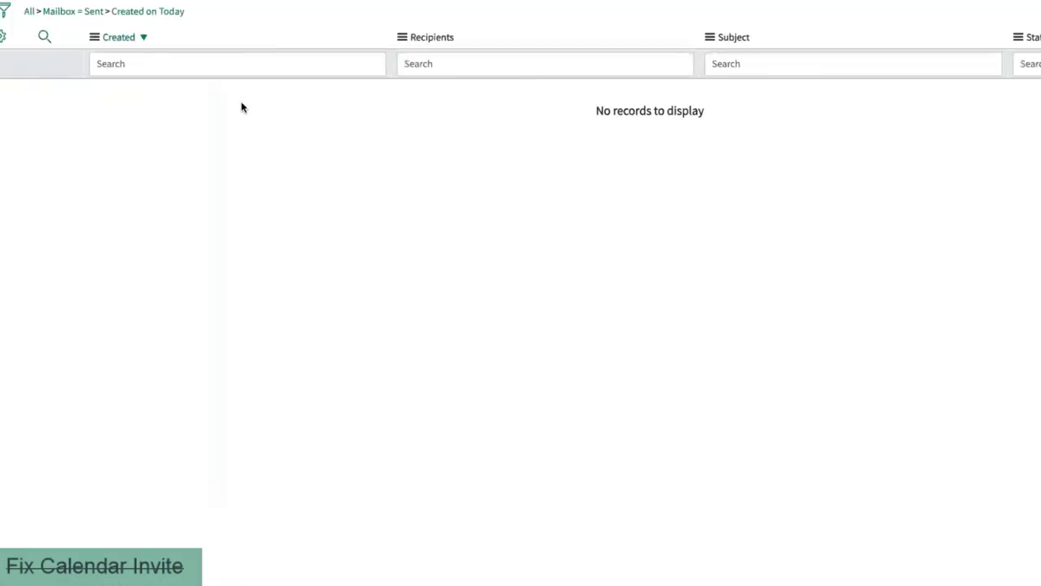
pyautogui.click(7, 11)
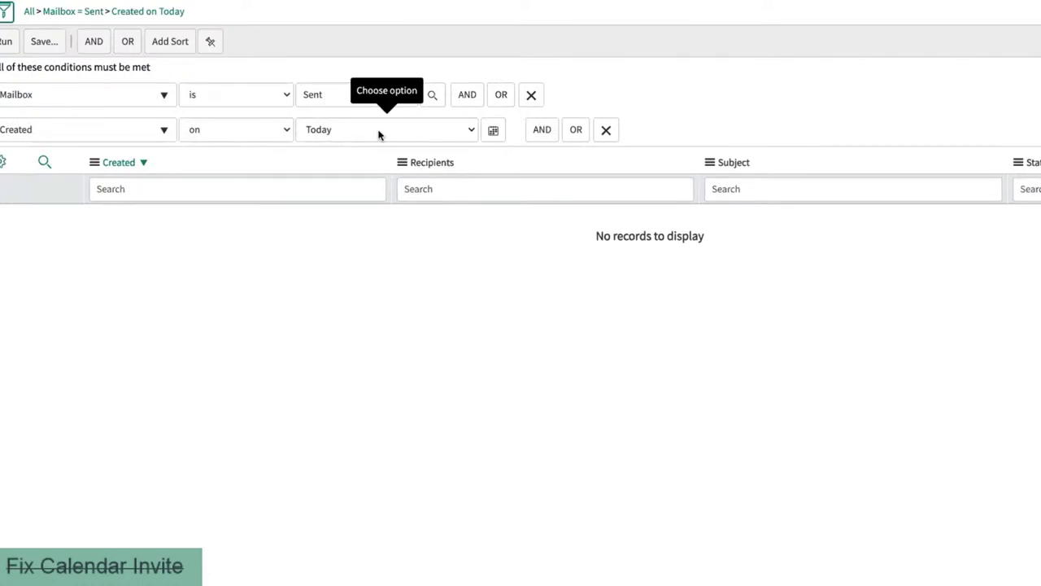
pyautogui.click(120, 131)
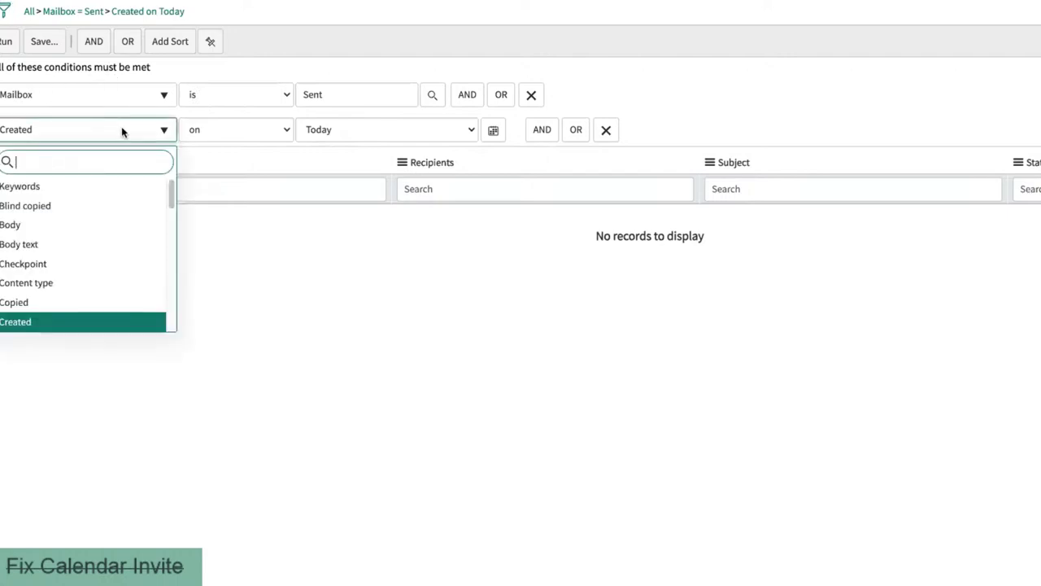
pyautogui.click(265, 133)
pyautogui.click(256, 130)
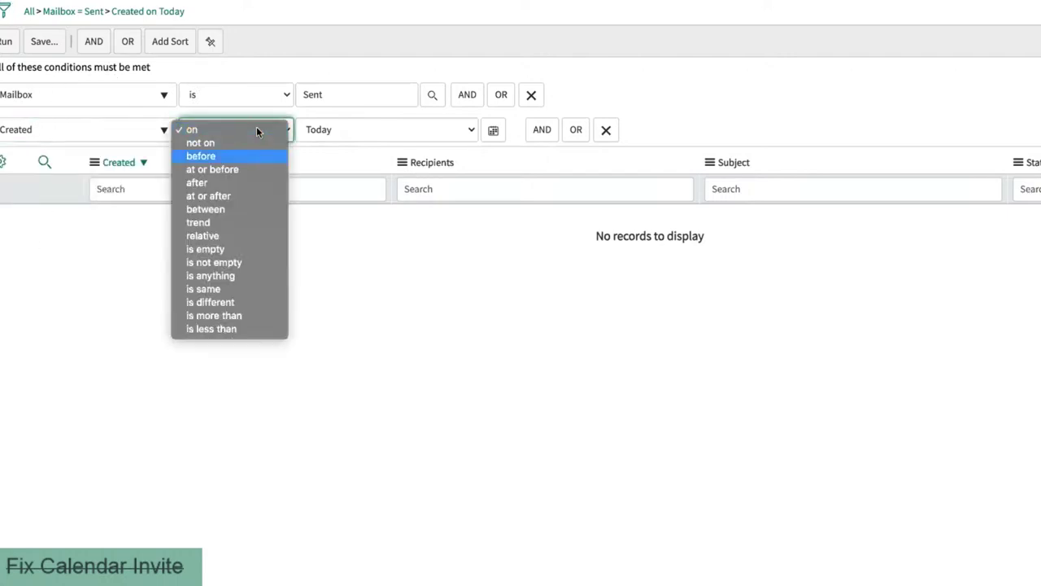
pyautogui.press('Return')
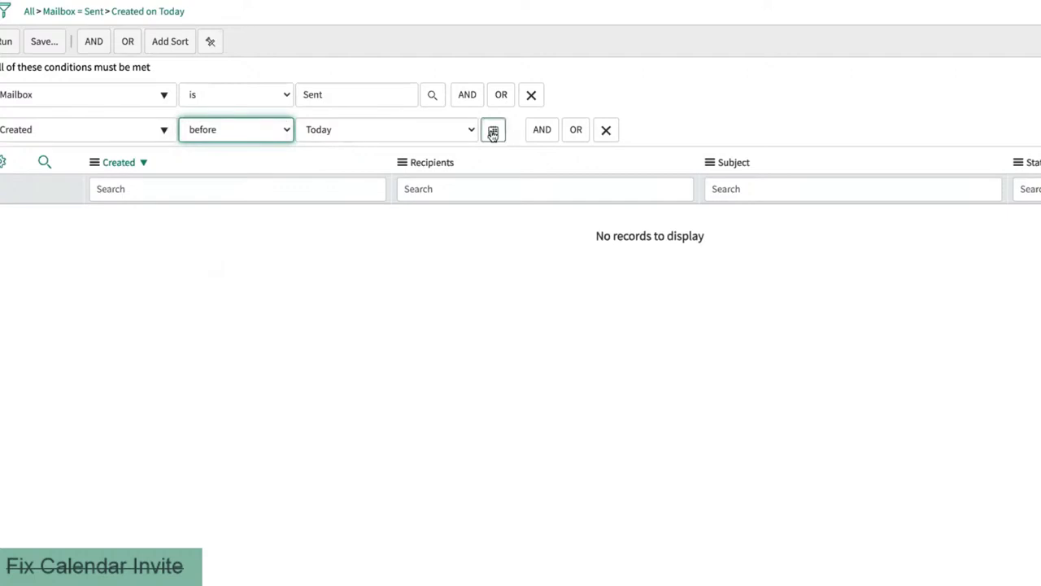
pyautogui.click(493, 131)
pyautogui.click(295, 159)
pyautogui.click(294, 158)
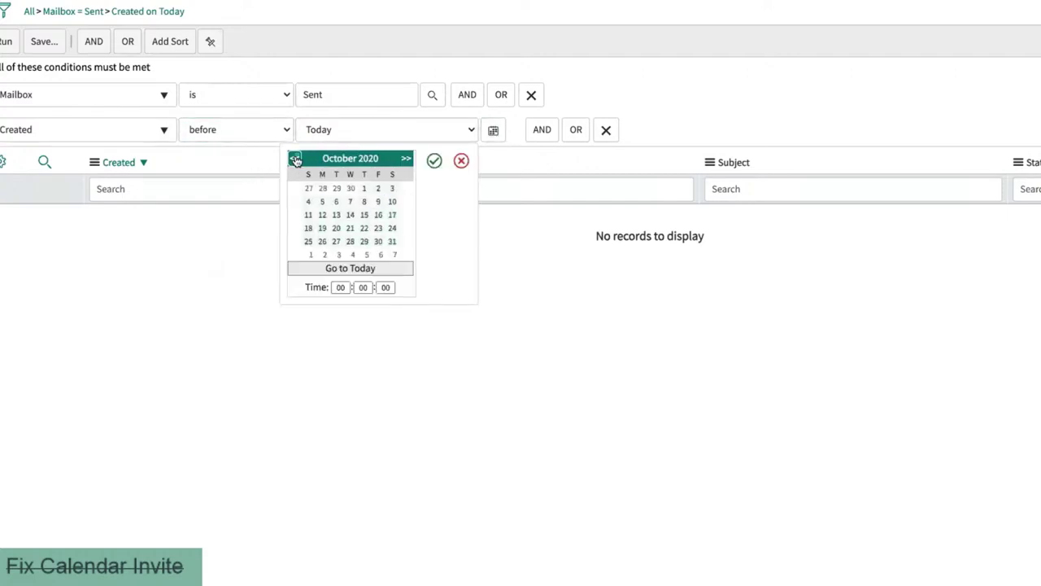
pyautogui.click(379, 216)
pyautogui.click(435, 160)
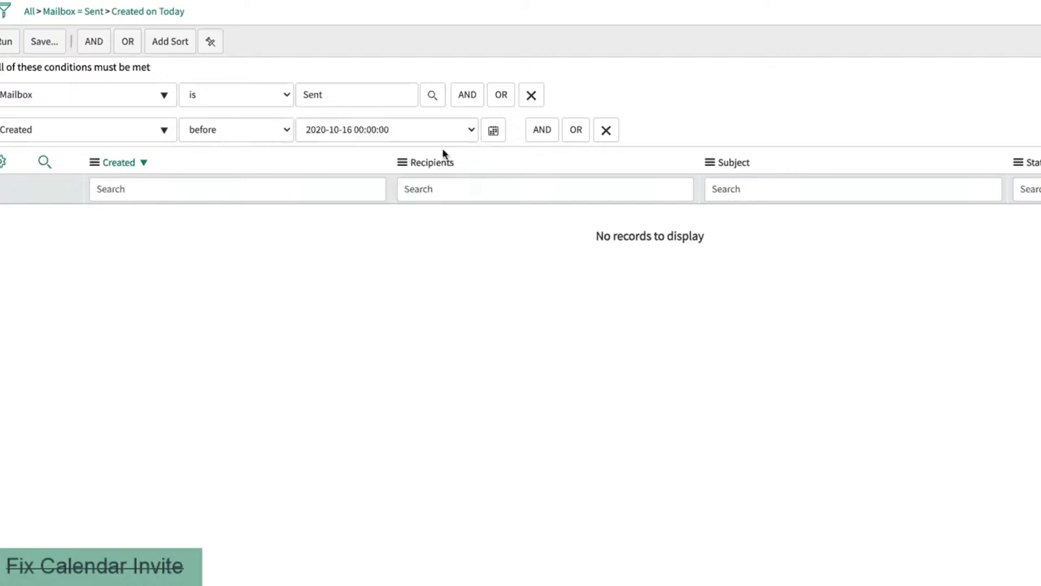
pyautogui.click(5, 42)
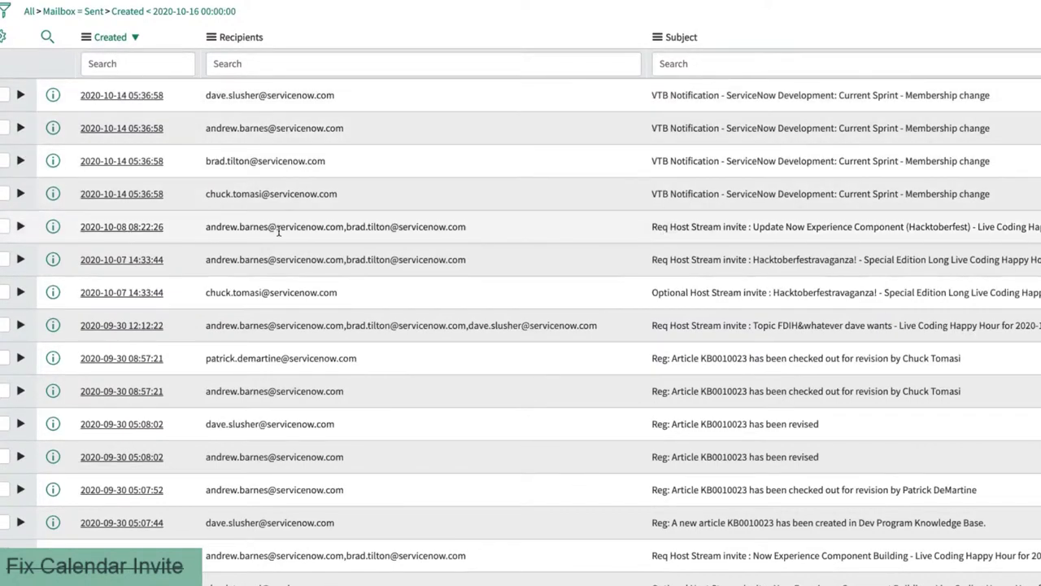
# Step: Open the 2020-10-08 required host invite for the Hacktoberfest component stream, preview its HTML body, and check its headers and Email Log
pyautogui.click(161, 208)
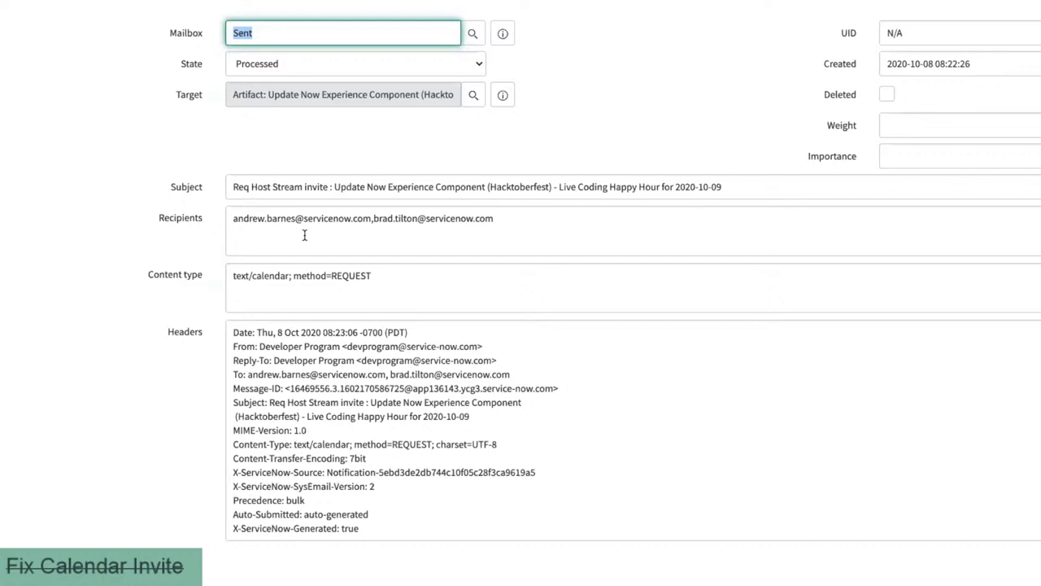
pyautogui.scroll(-3, 242, 278)
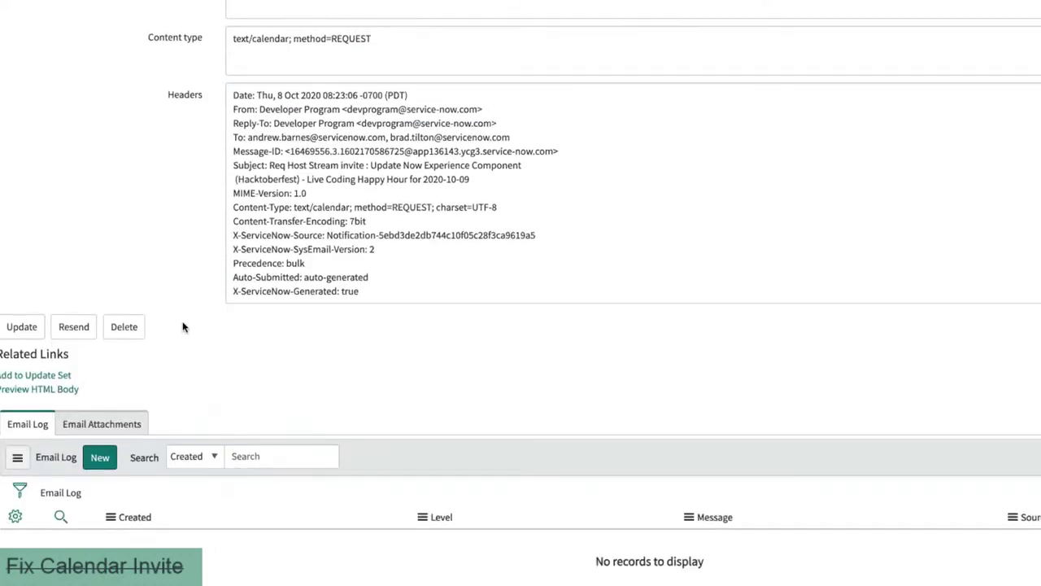
pyautogui.scroll(3, 181, 325)
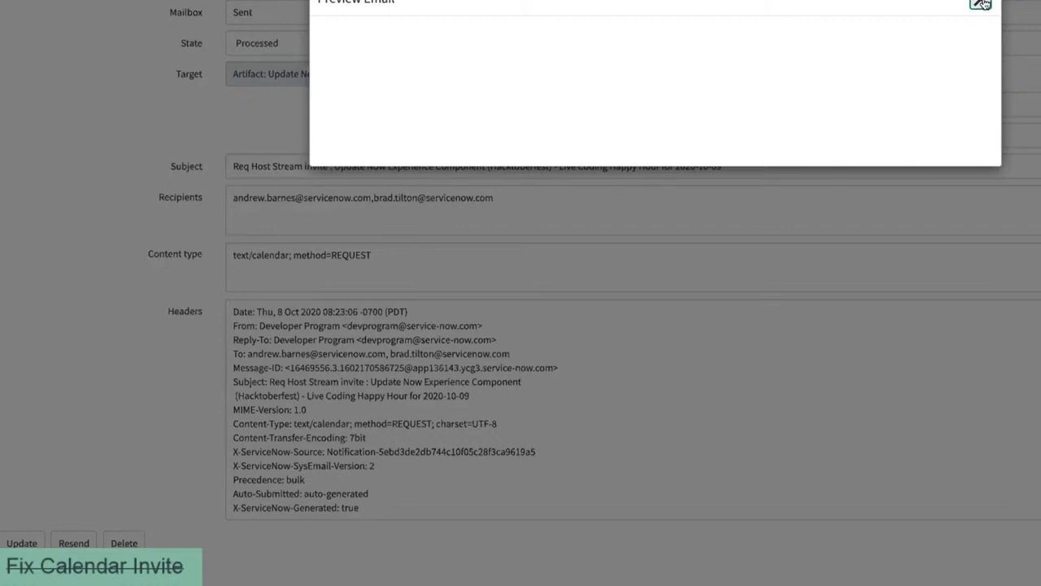
pyautogui.click(982, 4)
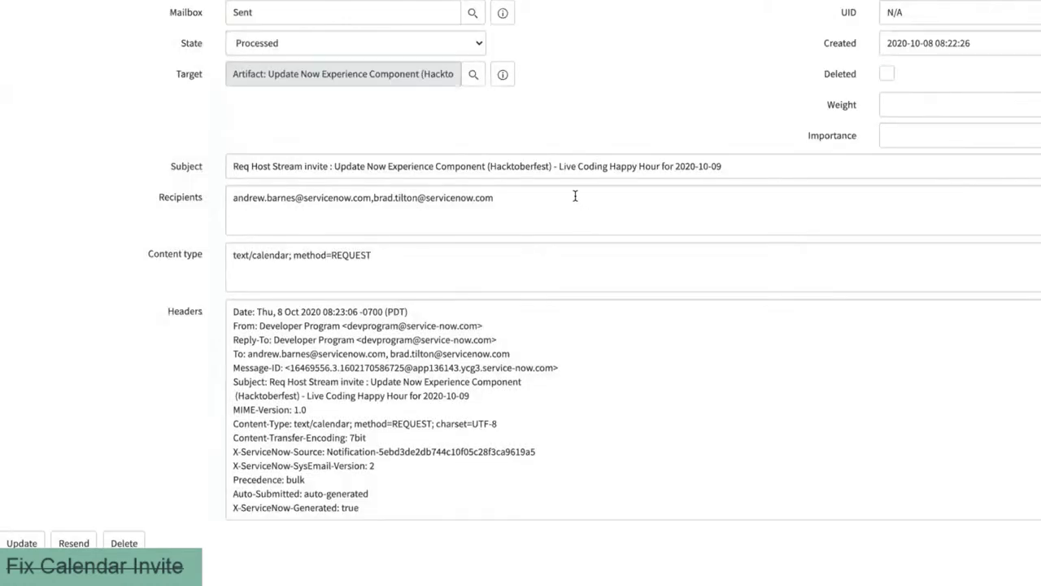
pyautogui.scroll(1, 502, 242)
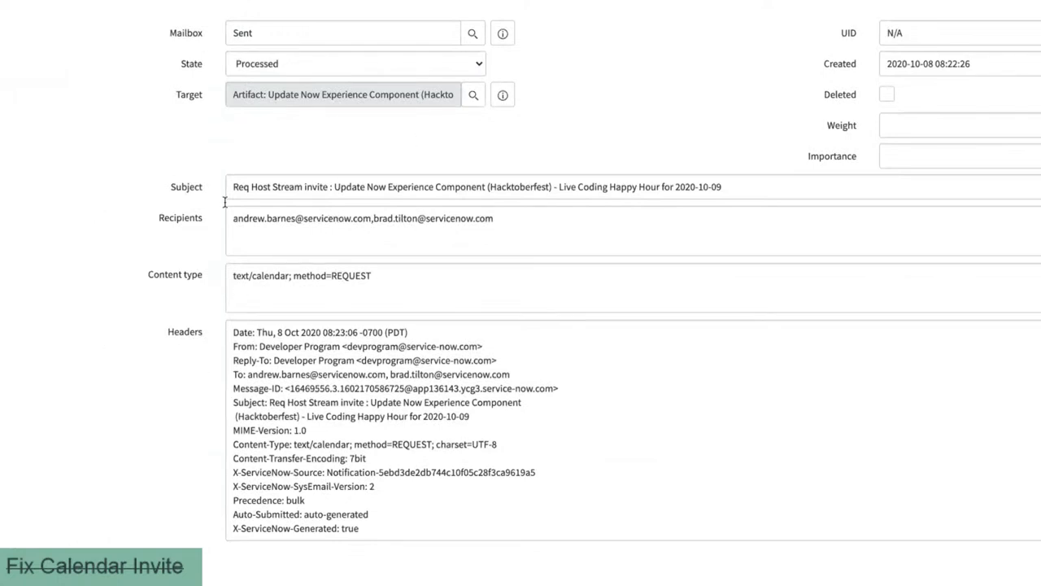
pyautogui.scroll(-3, 275, 463)
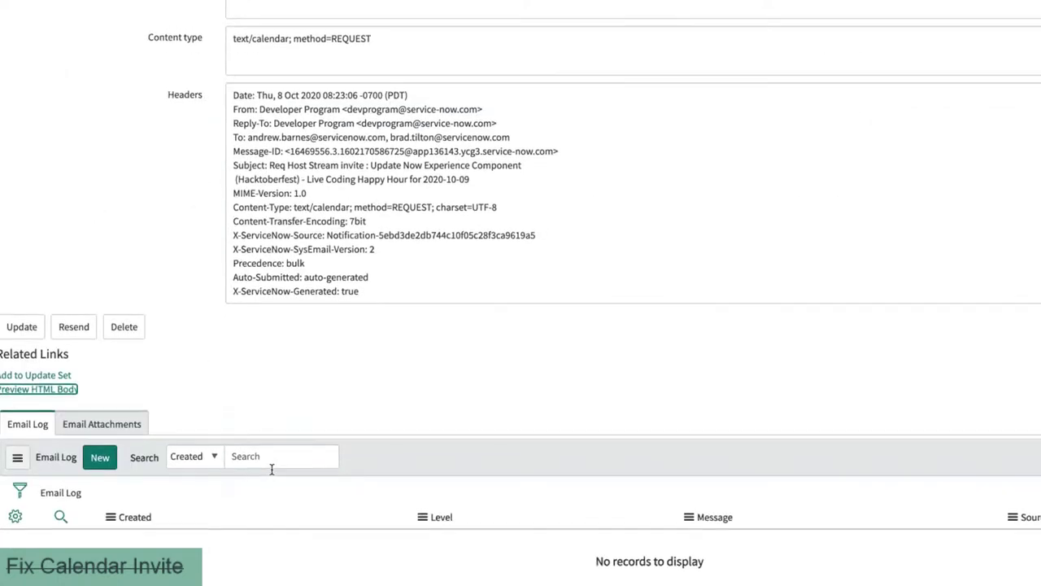
# Step: Switch the Hacktoberfest invite's form to the view with Originating Event and Notification, and look through the record
pyautogui.scroll(3, 272, 470)
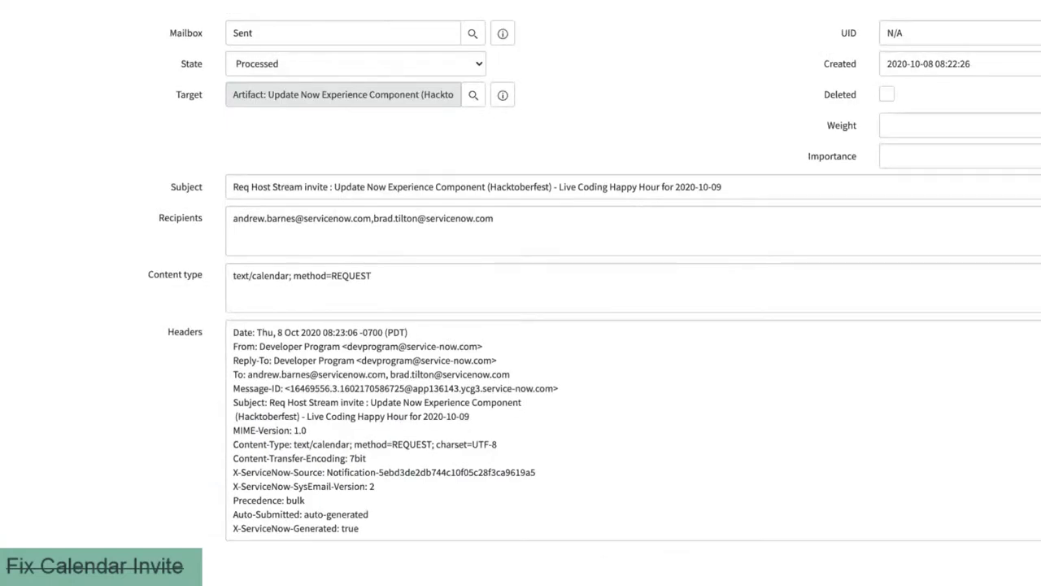
pyautogui.click(260, 33)
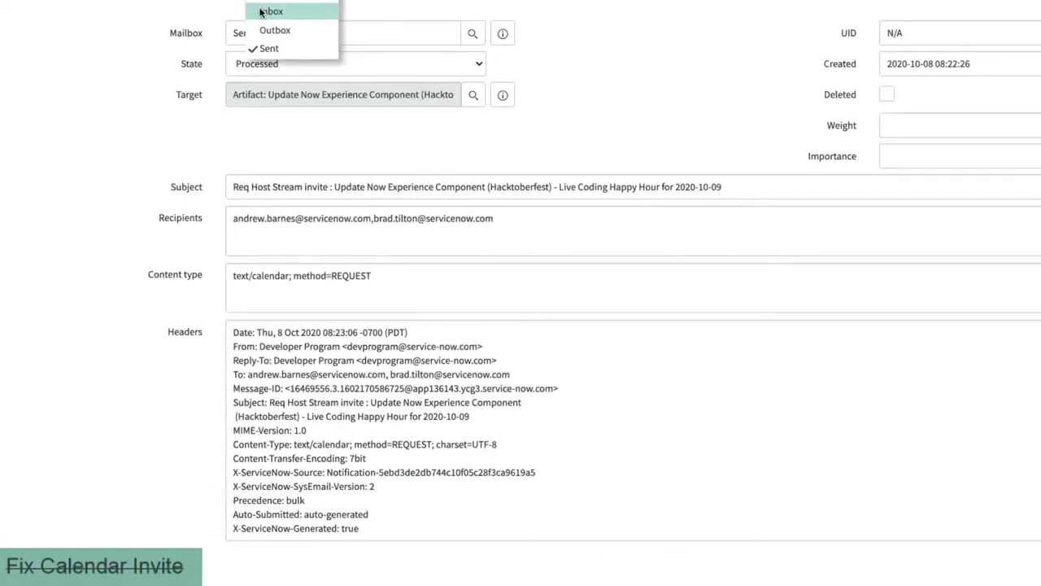
pyautogui.press('Escape')
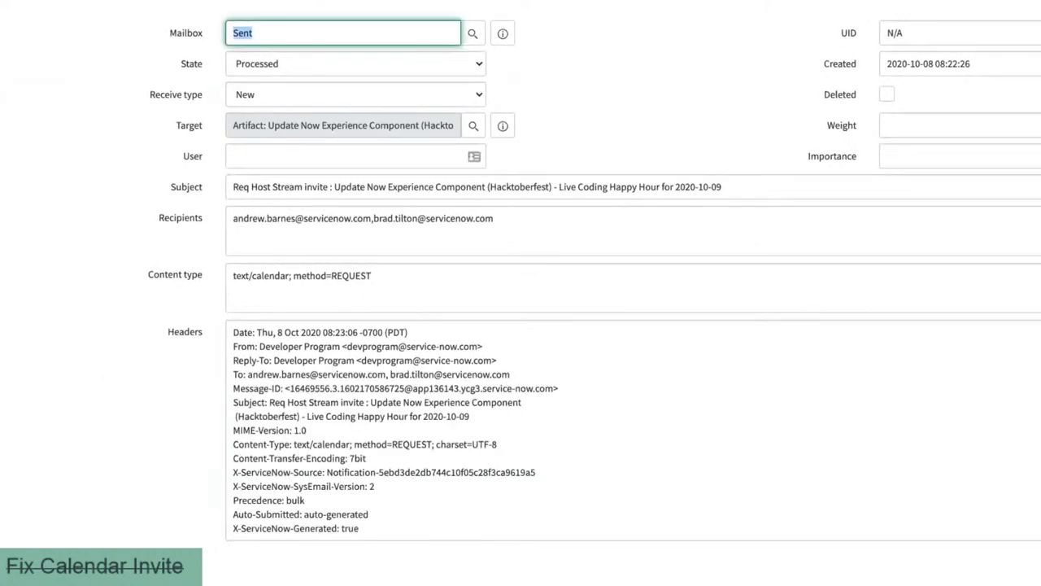
pyautogui.click(326, 32)
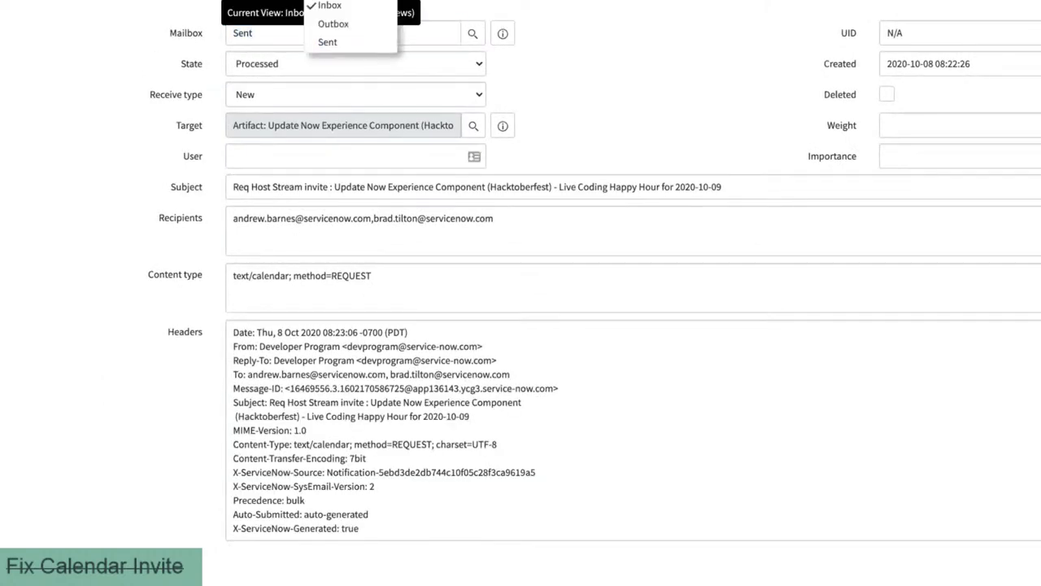
pyautogui.press('Escape')
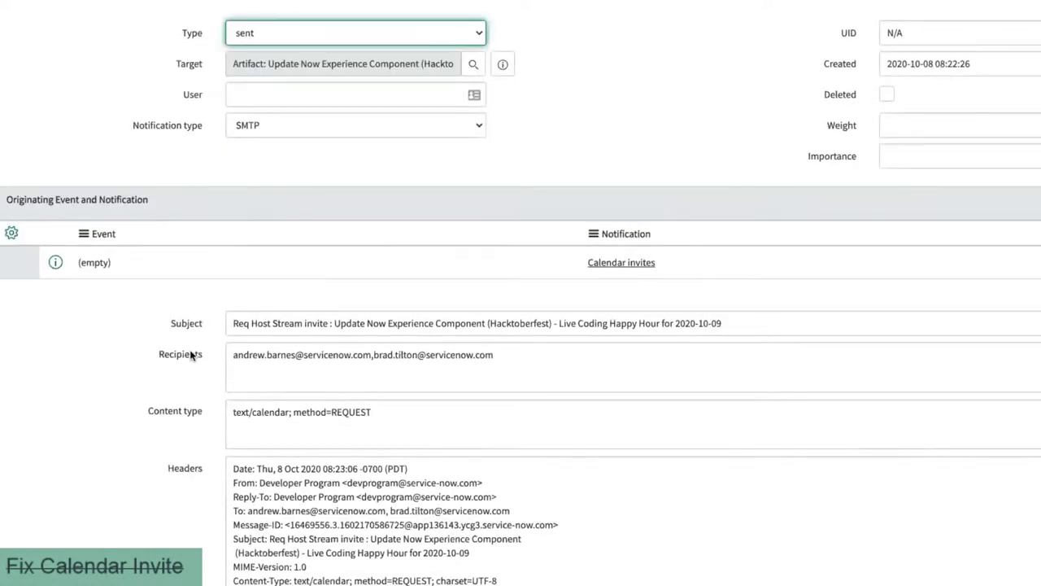
pyautogui.scroll(-2, 183, 351)
pyautogui.scroll(-10, 184, 352)
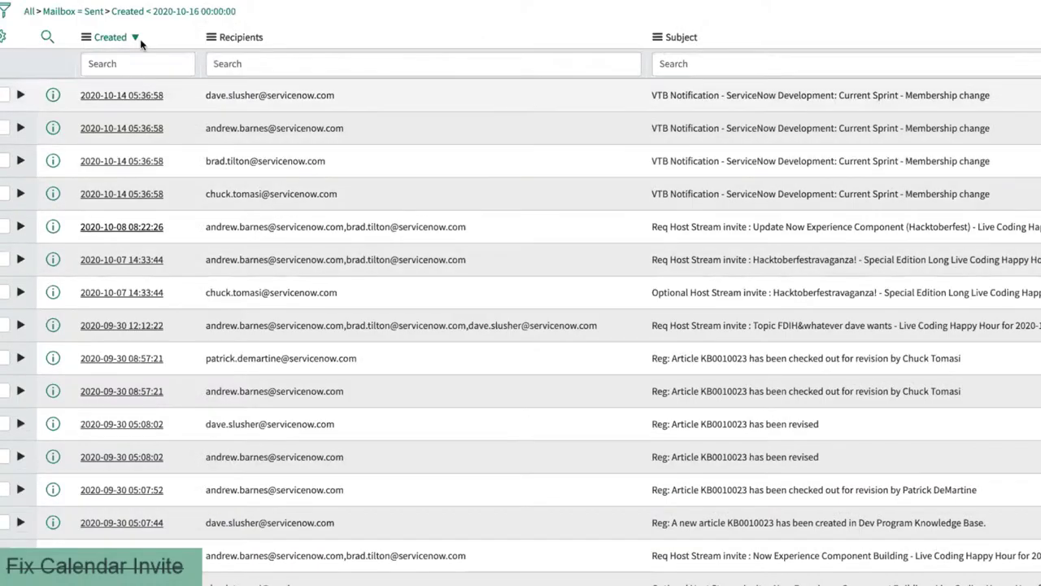
# Step: Open the Sent mailbox list without the date filter in a new window and open the 2020-12-09 required host invite for LinkedIn Integration
pyautogui.rightClick(65, 12)
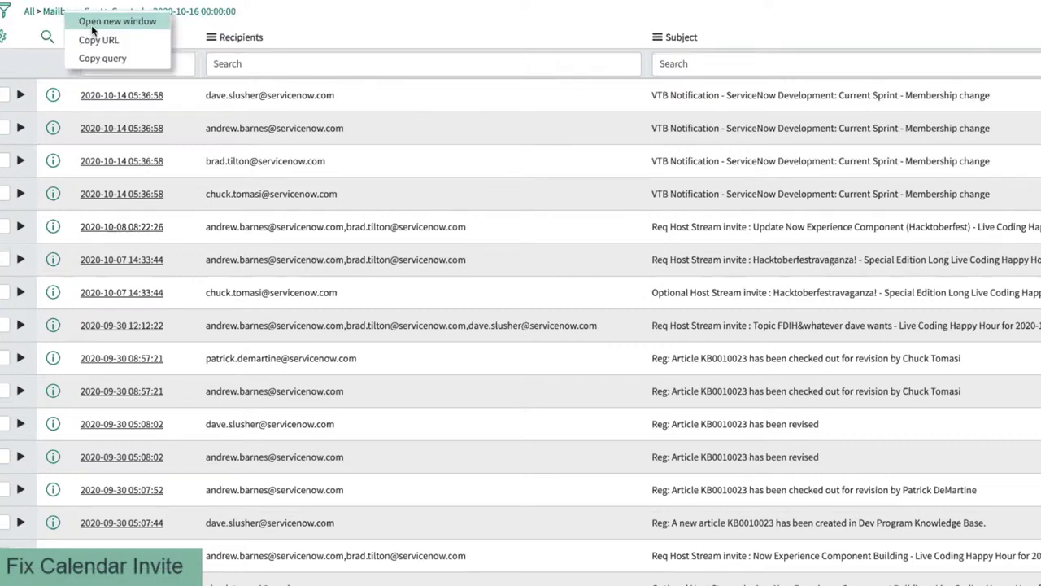
pyautogui.click(94, 29)
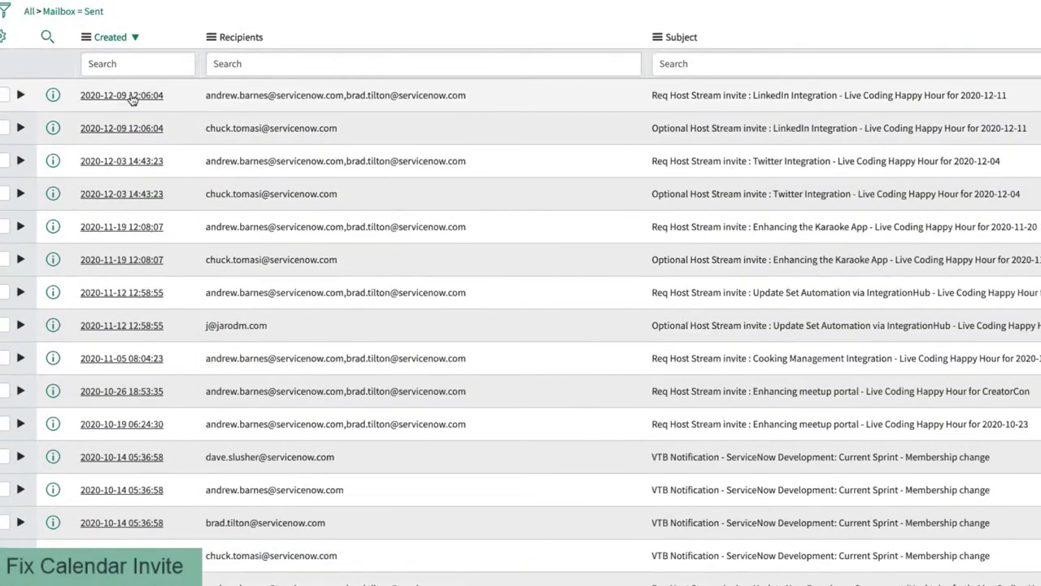
pyautogui.click(131, 96)
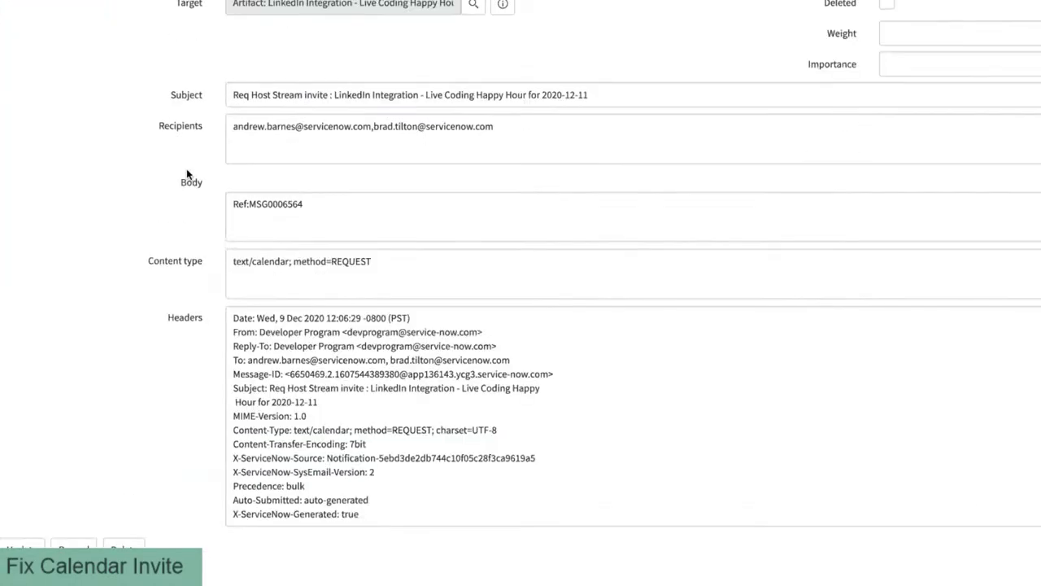
# Step: Switch the LinkedIn Integration invite to the view with its originating event, and check its body, headers and Email Log
pyautogui.click(330, 31)
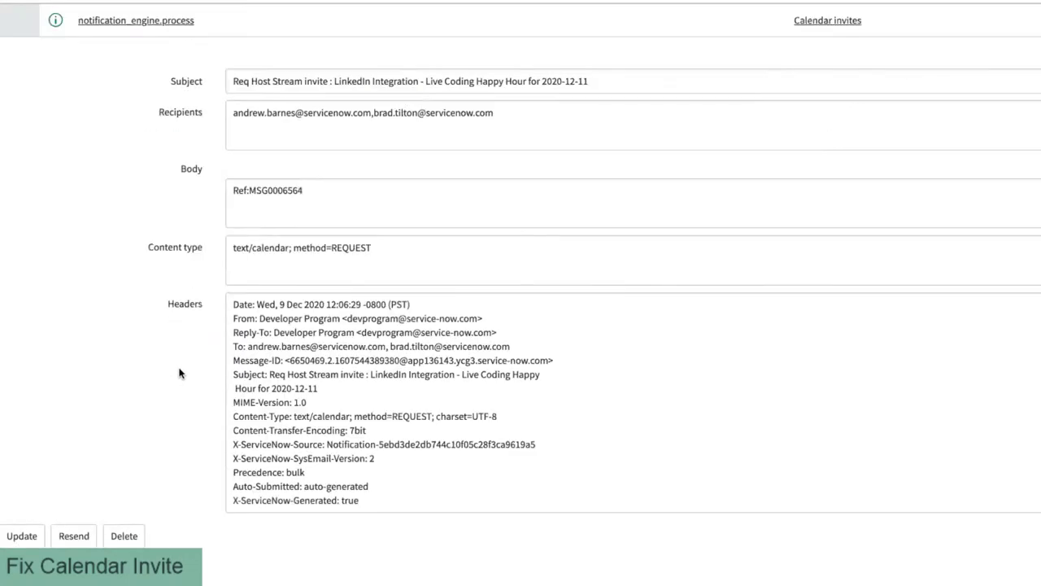
pyautogui.scroll(-5, 165, 353)
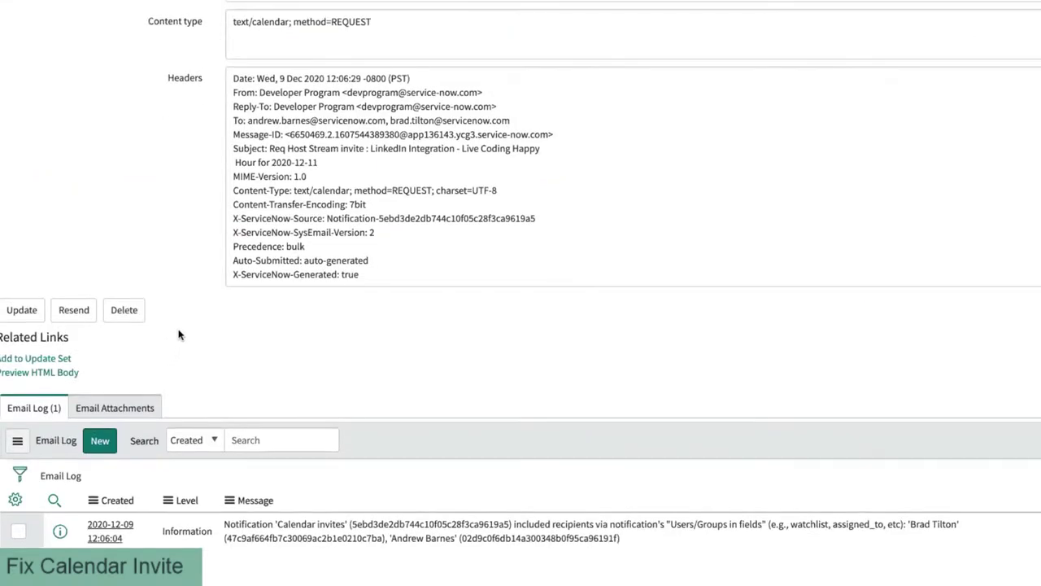
pyautogui.scroll(5, 175, 338)
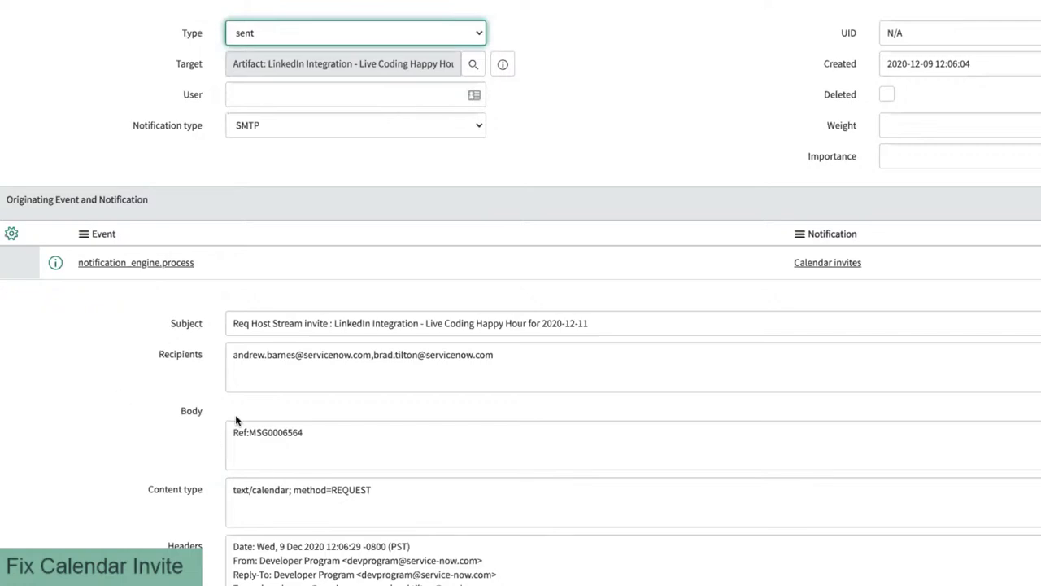
# Step: Return to the 2020-10-08 Hacktoberfest invite and compare its originating event, content type, headers and body text with the LinkedIn Integration invite
pyautogui.scroll(-1, 265, 382)
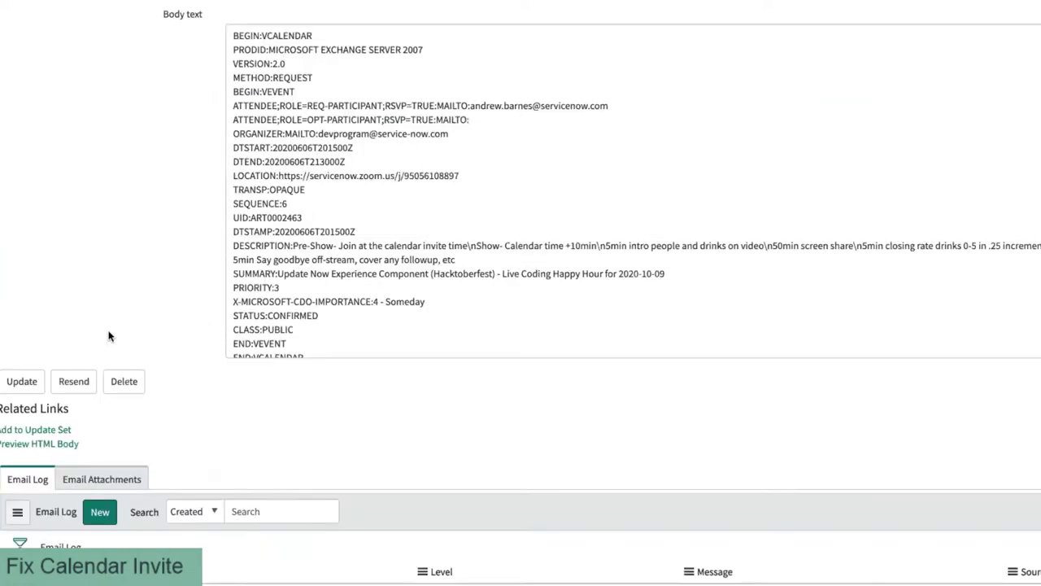
pyautogui.scroll(3, 117, 324)
pyautogui.scroll(5, 119, 334)
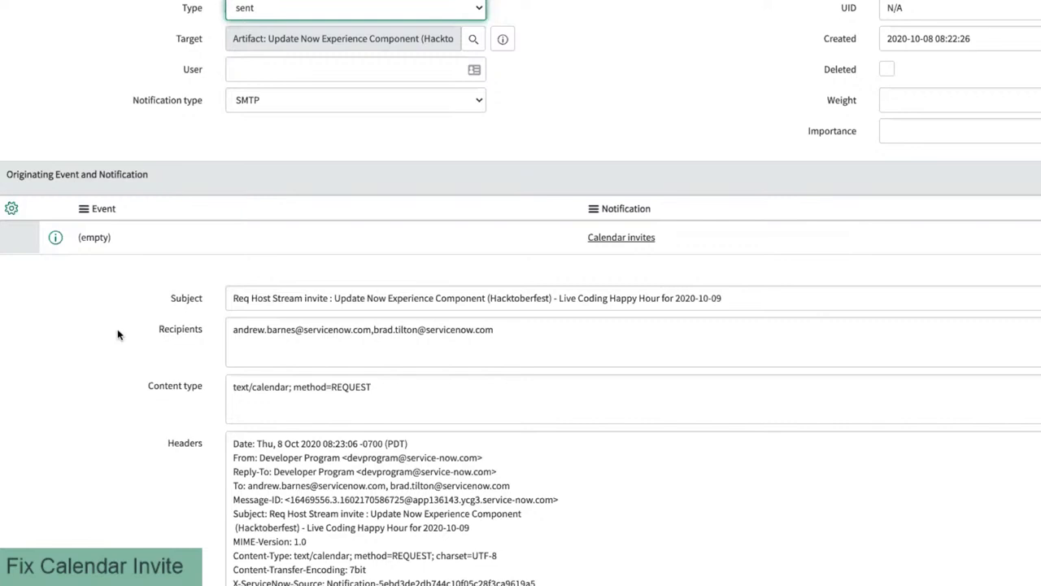
pyautogui.scroll(1, 119, 334)
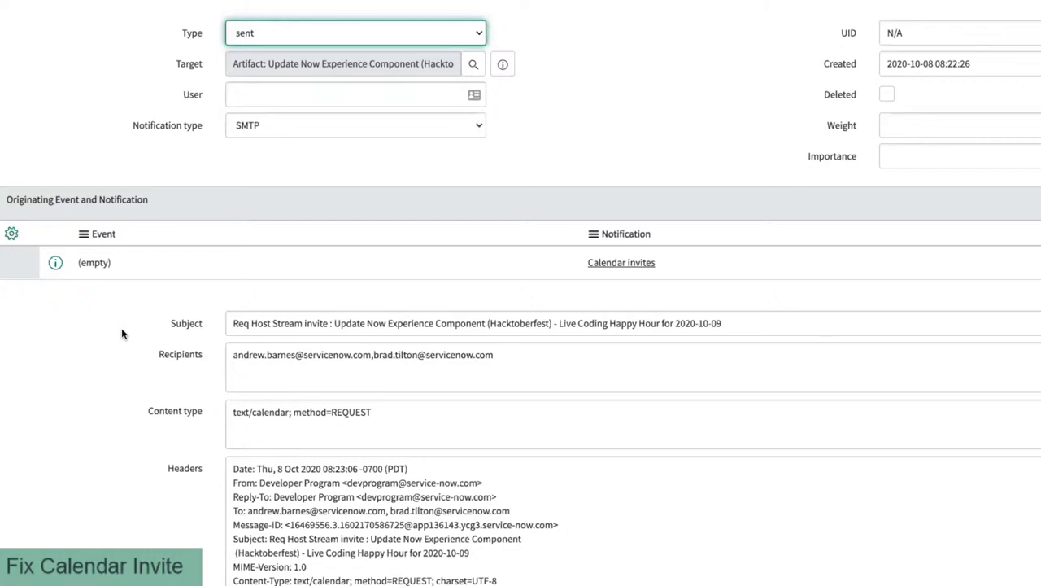
pyautogui.scroll(-2, 121, 334)
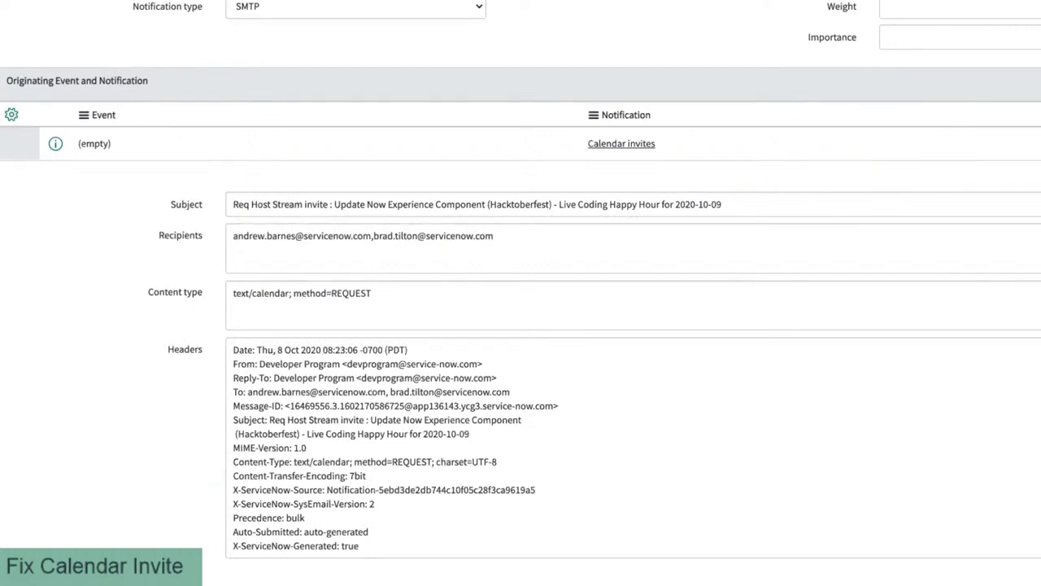
pyautogui.rightClick(174, 570)
pyautogui.click(110, 474)
pyautogui.scroll(-1, 102, 435)
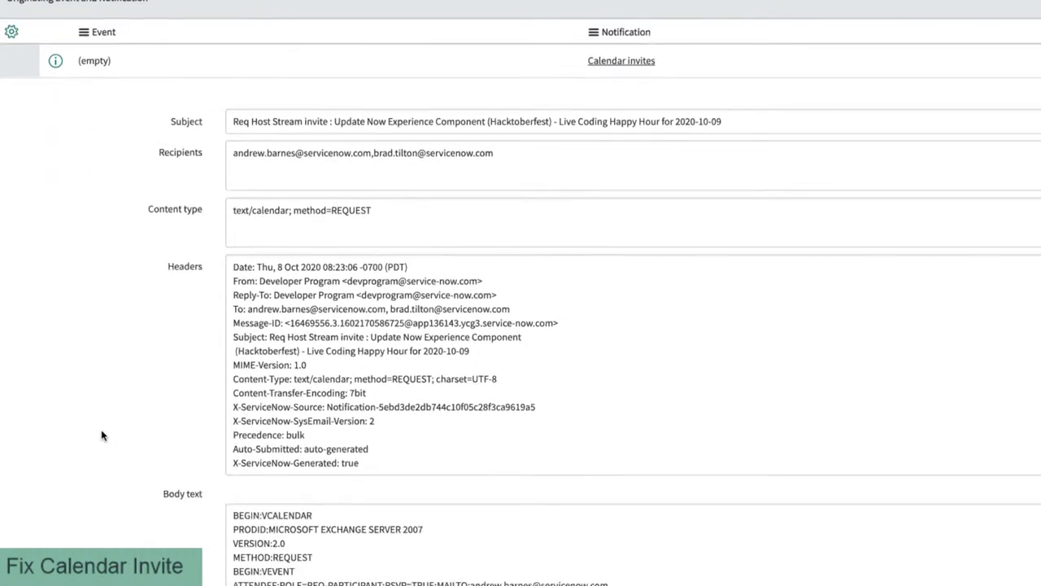
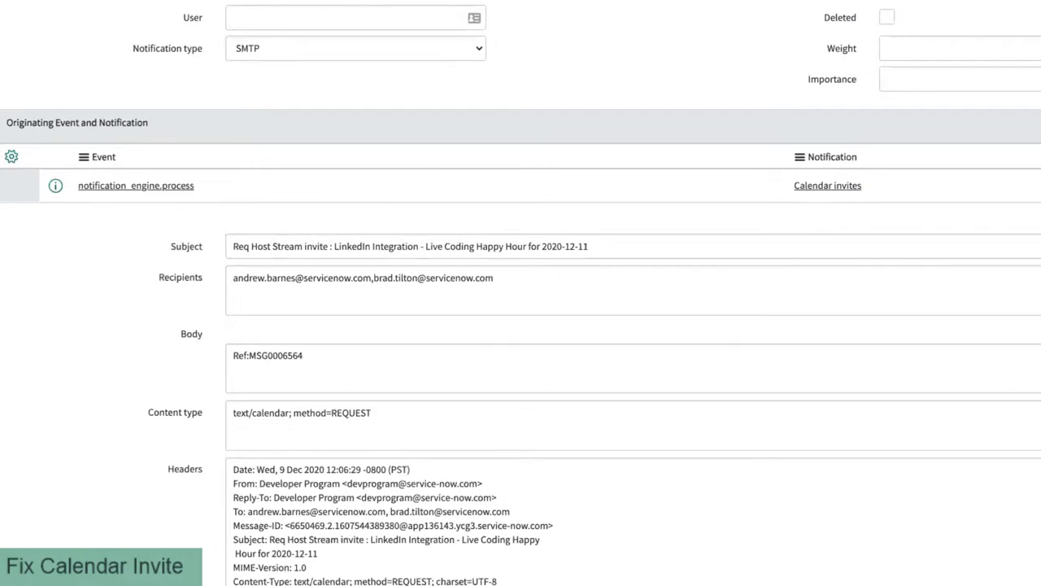
# Step: Show the XML of the LinkedIn Integration invite in an enlarged window, examine its body and header fields, and return to the record
pyautogui.rightClick(45, 4)
pyautogui.click(84, 169)
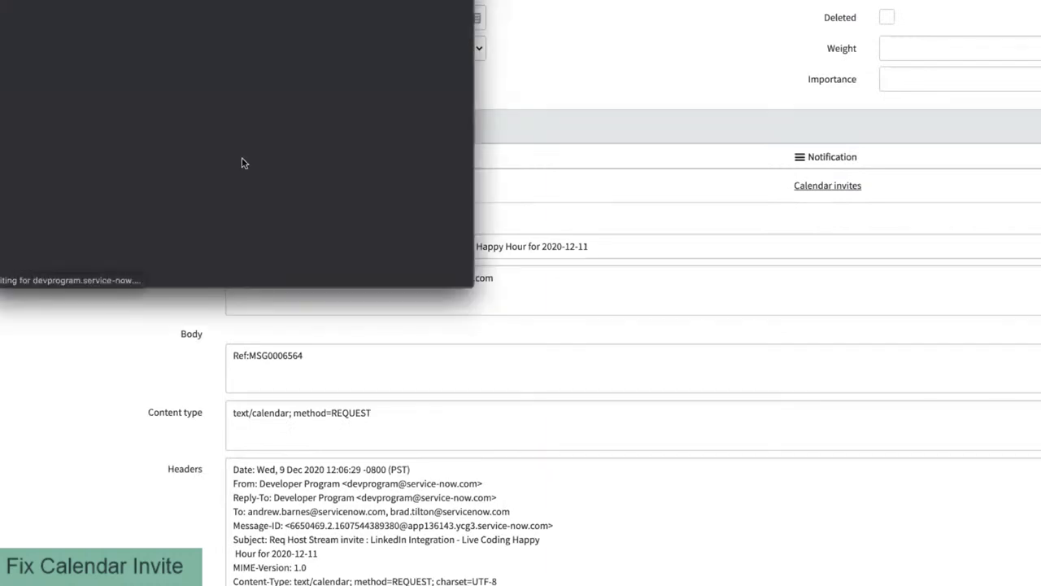
pyautogui.moveTo(470, 286); pyautogui.dragTo(875, 534)
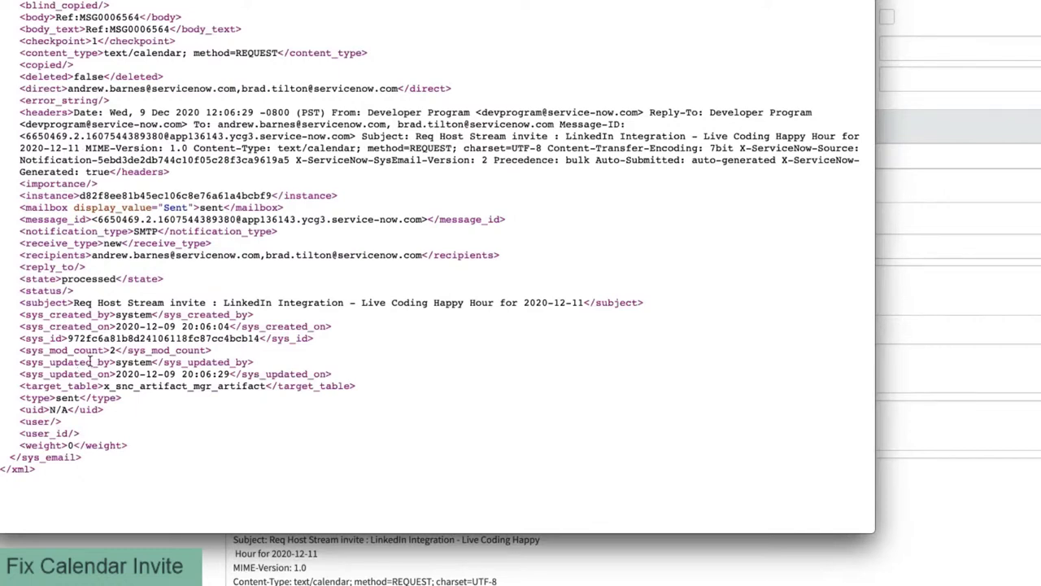
pyautogui.press('super+w')
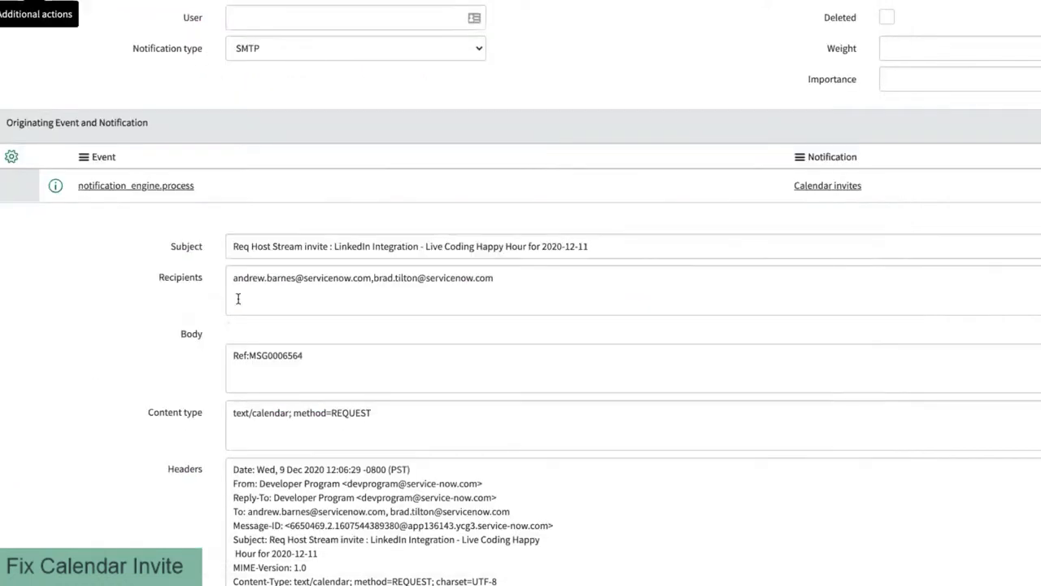
pyautogui.click(272, 355)
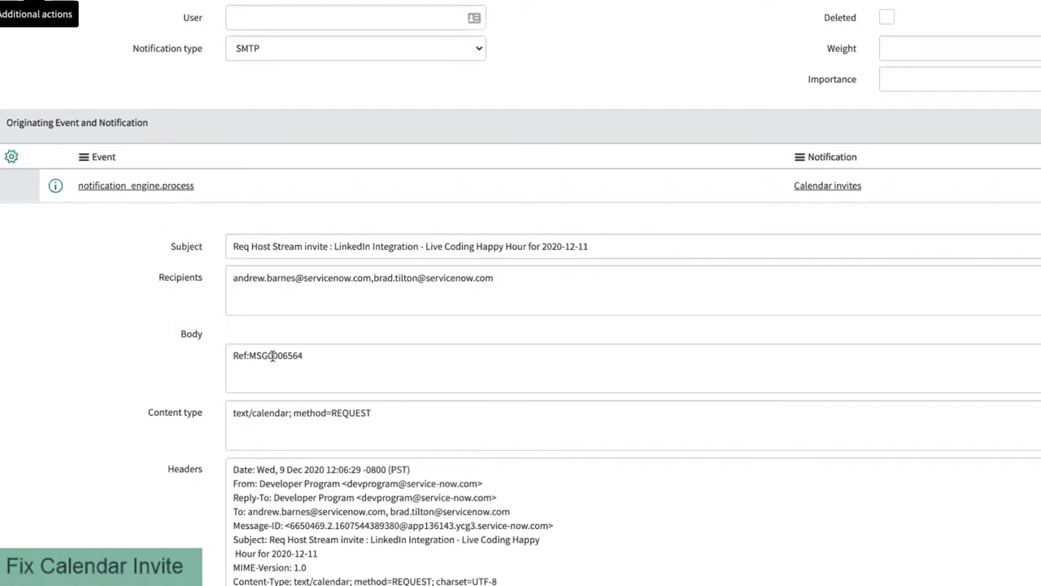
# Step: Inspect the XML of the sent Hacktoberfest stream invite email for 2020-10-09, including its body text and headers
pyautogui.rightClick(189, 333)
pyautogui.press('Escape')
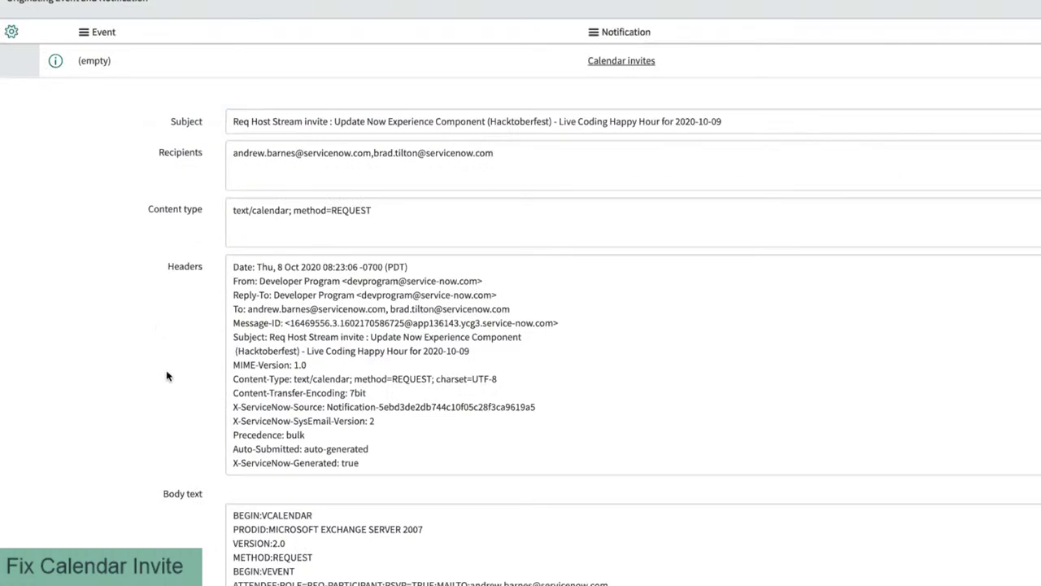
pyautogui.scroll(-1, 168, 423)
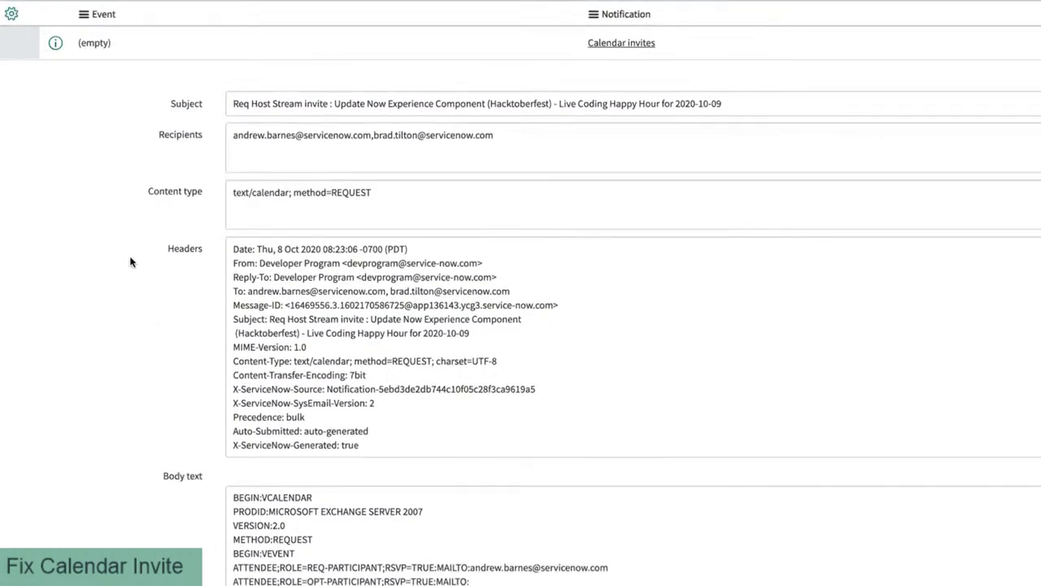
pyautogui.rightClick(46, 23)
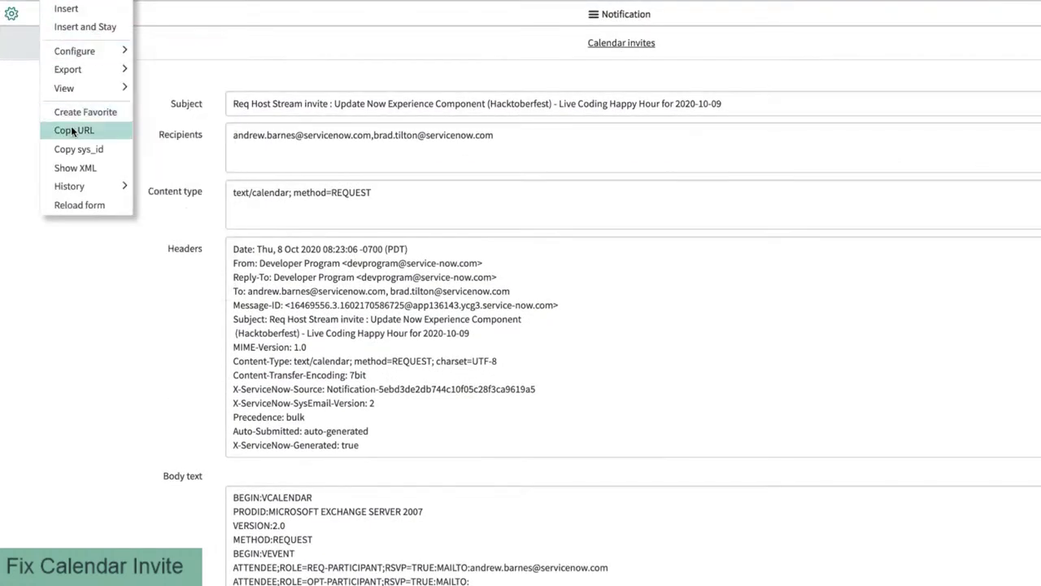
pyautogui.click(76, 166)
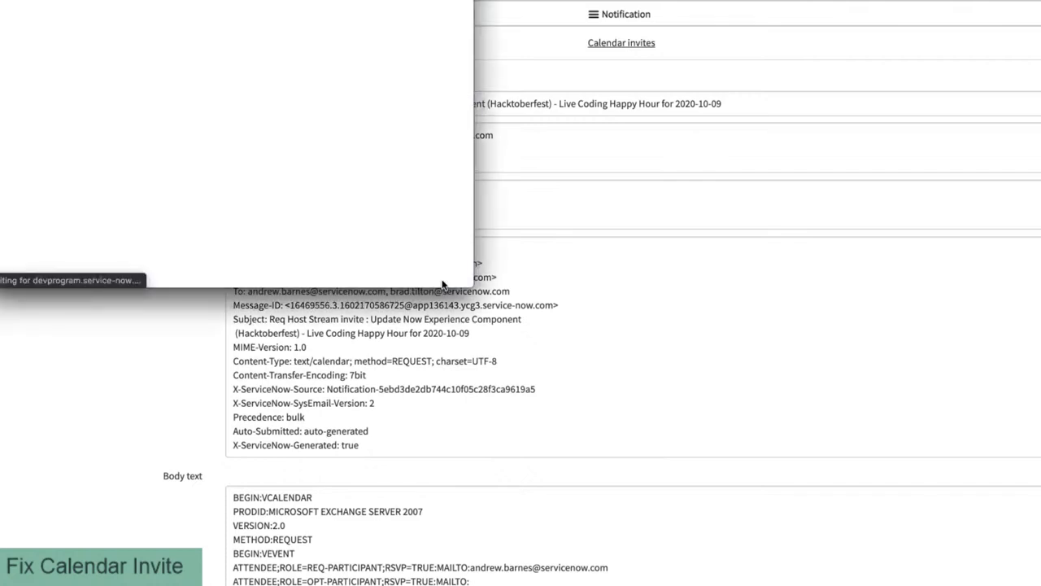
pyautogui.moveTo(467, 283); pyautogui.dragTo(727, 550)
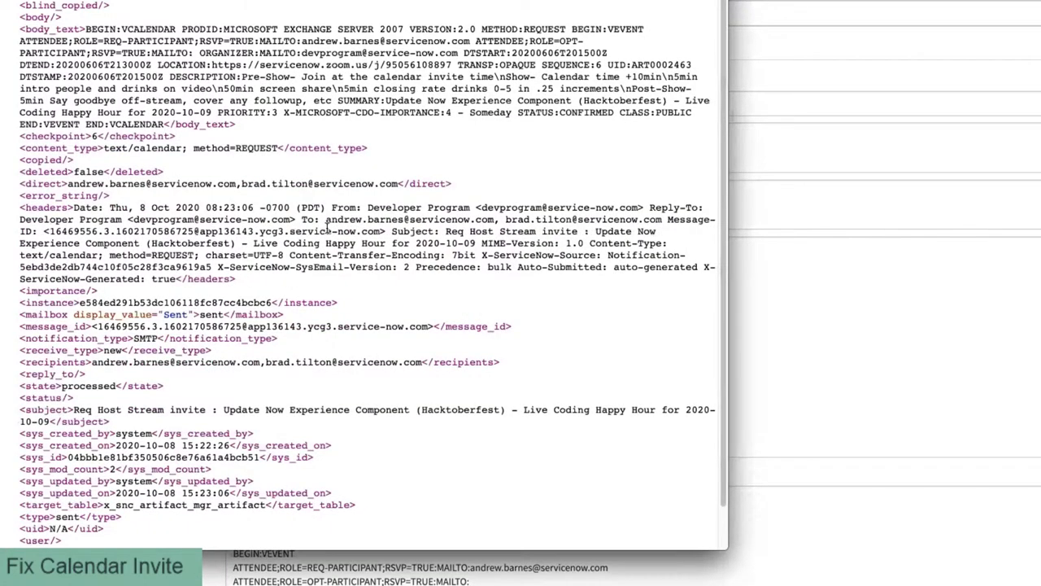
pyautogui.press('Escape')
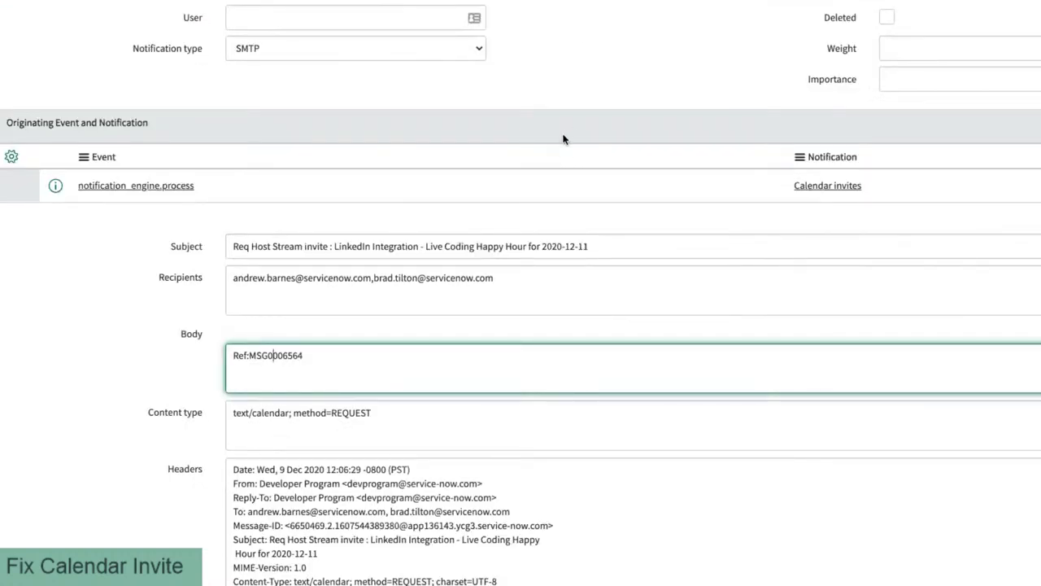
# Step: Open the Calendar invites notification behind the LinkedIn Integration email and review what it will contain
pyautogui.click(842, 188)
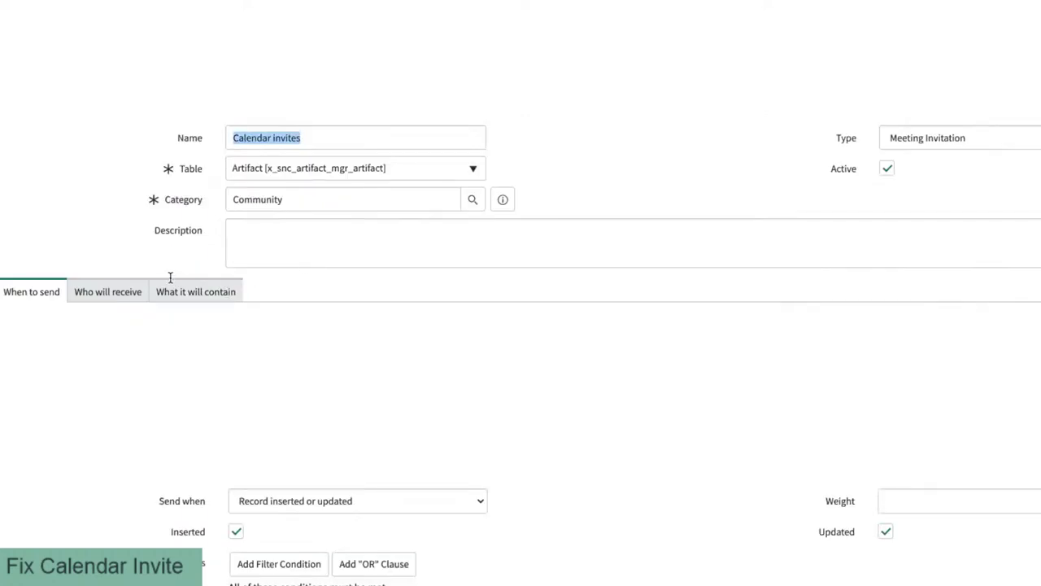
pyautogui.click(172, 293)
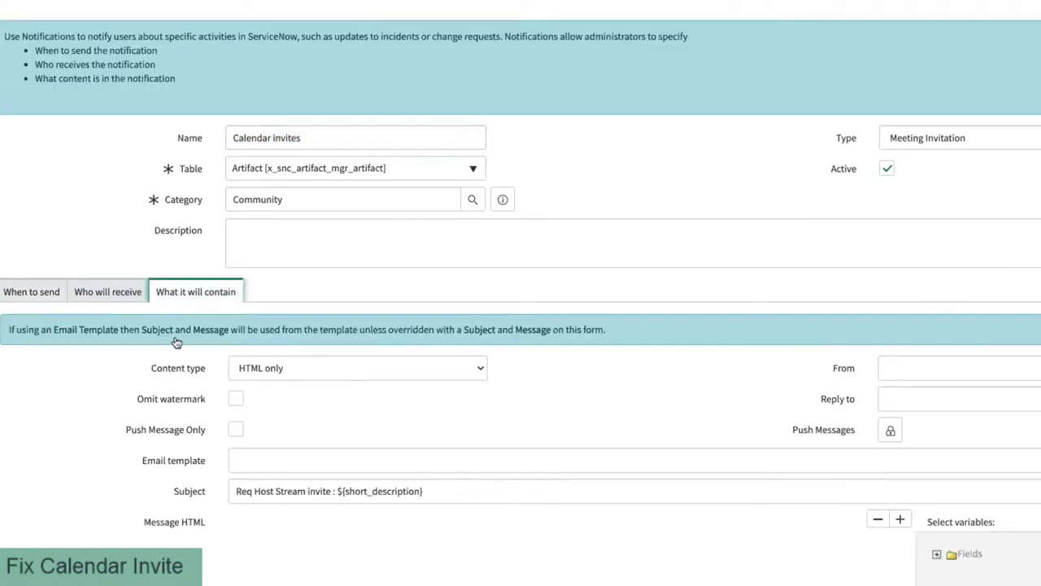
pyautogui.scroll(-2, 162, 366)
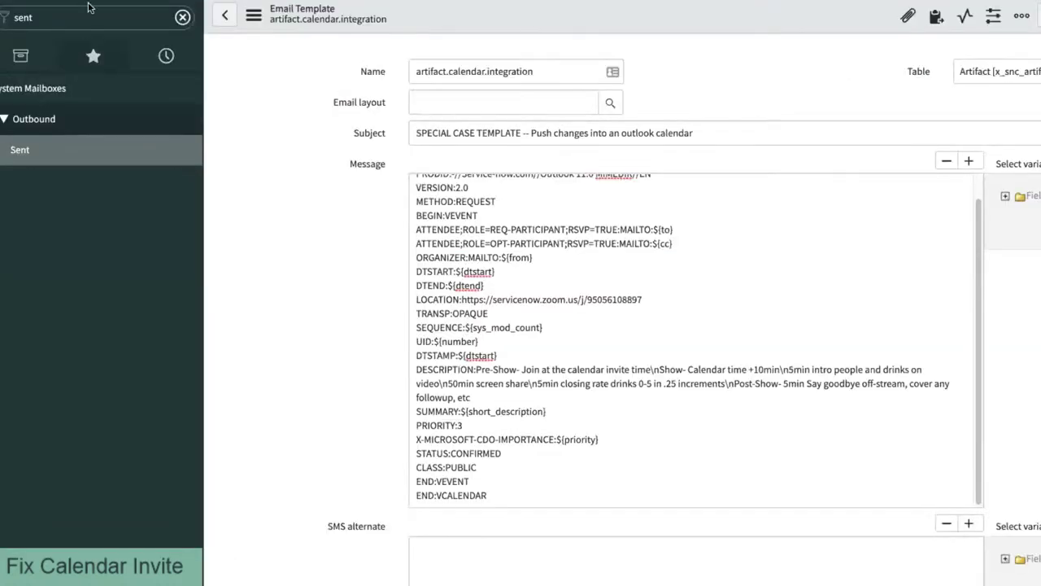
# Step: Filter the navigator for "notific" and open the system email Notifications list
pyautogui.click(81, 18)
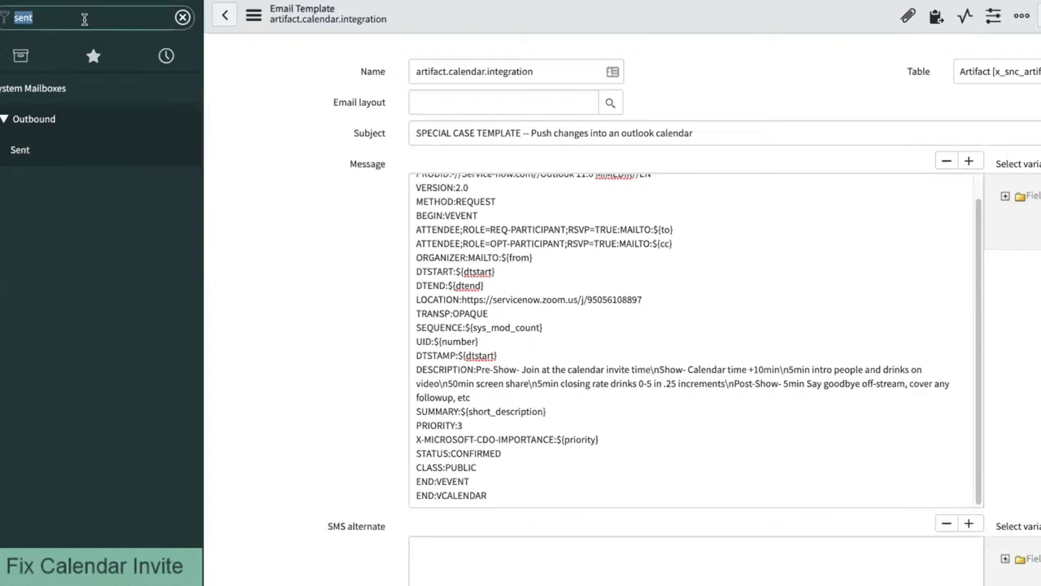
pyautogui.write('notific')
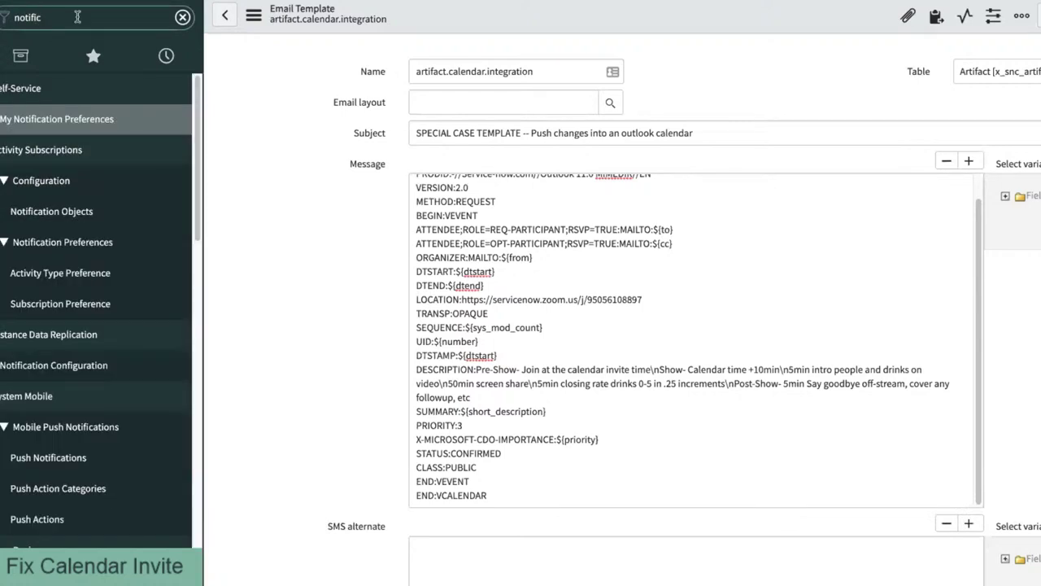
pyautogui.scroll(-10, 53, 529)
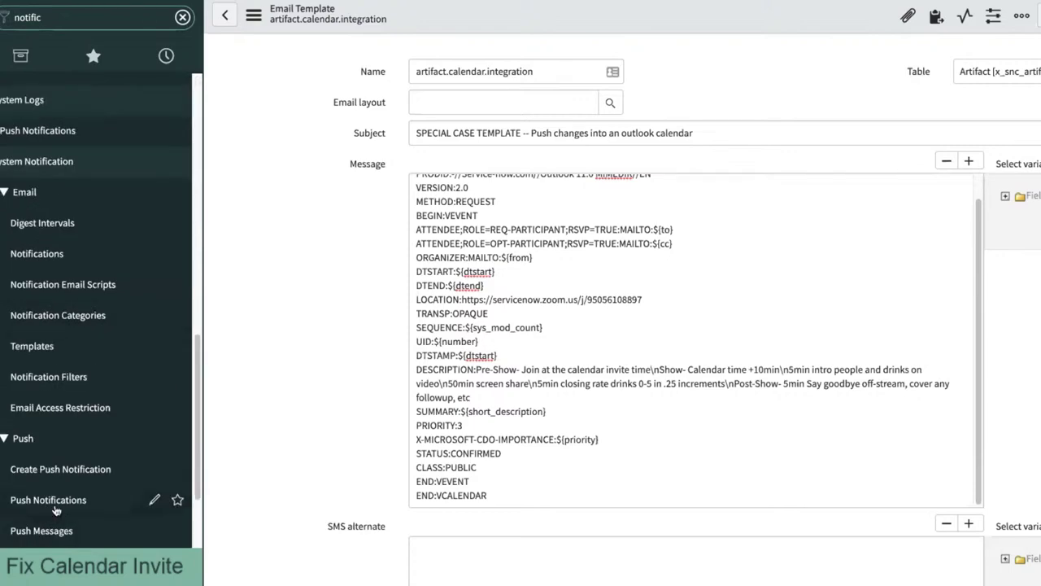
pyautogui.click(81, 254)
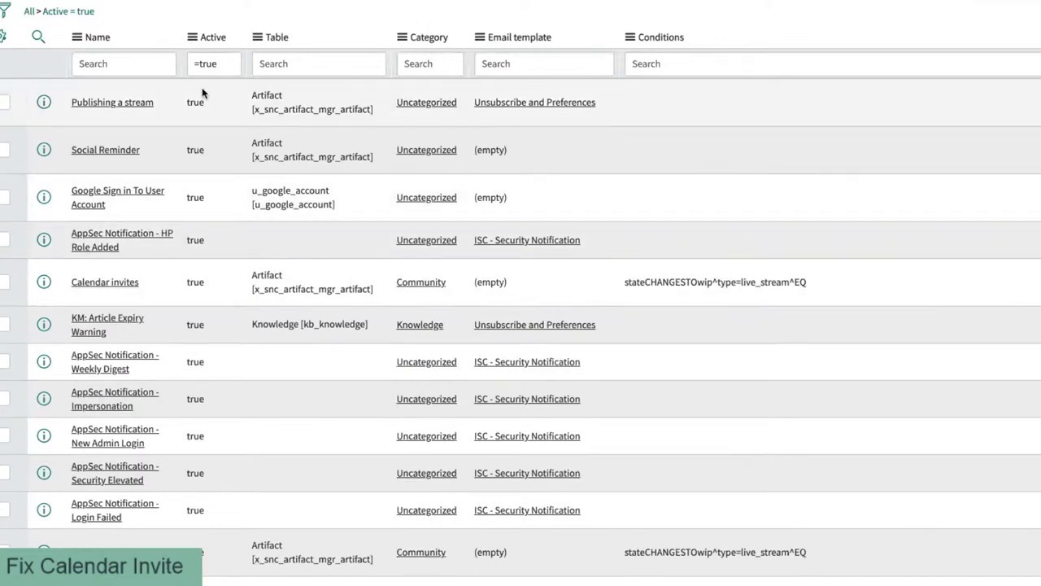
# Step: Filter the active notifications to names containing "cale" and open the Notify Change Calendar record
pyautogui.click(128, 60)
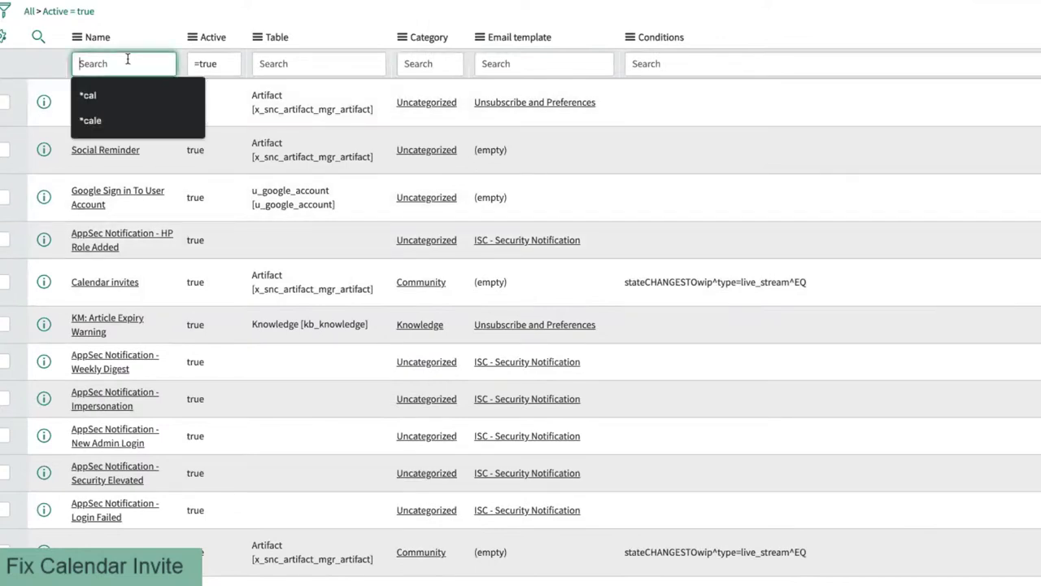
pyautogui.write('*calen')
pyautogui.press('BackSpace')
pyautogui.press('BackSpace')
pyautogui.write('e')
pyautogui.press('Return')
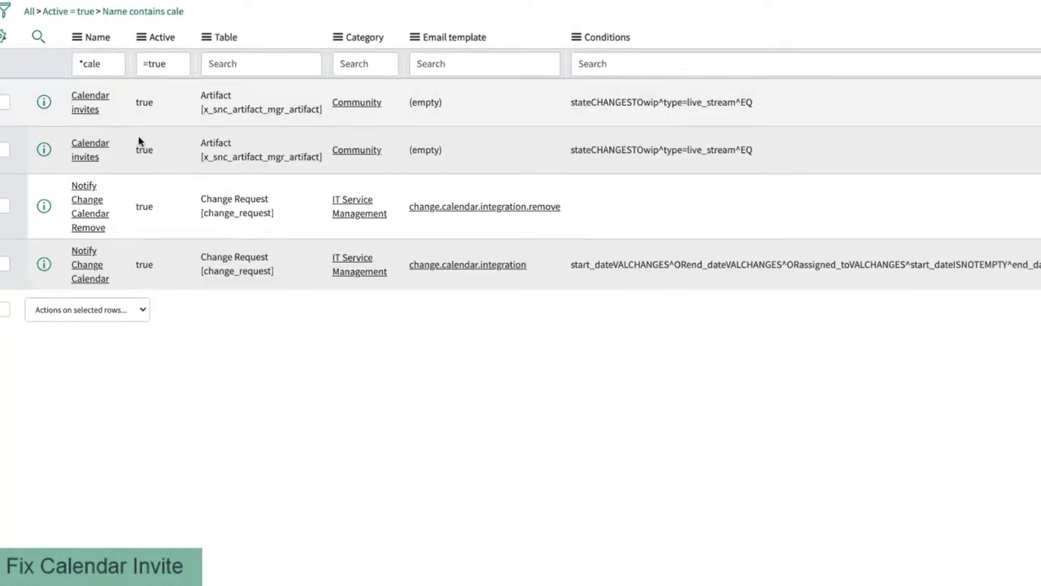
pyautogui.click(95, 269)
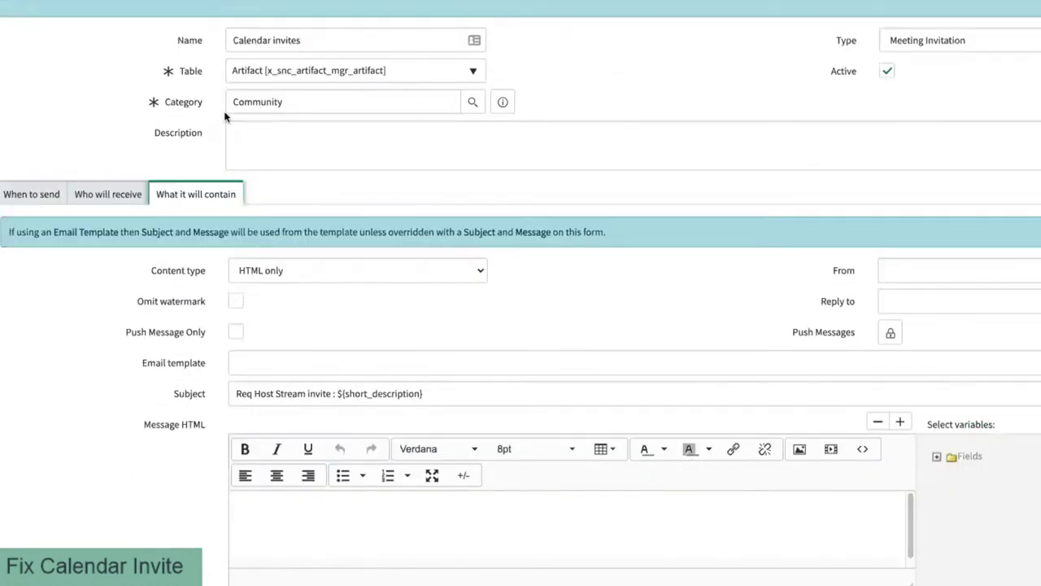
# Step: Inspect the XML of the Calendar invites notification and check who last updated it and when
pyautogui.rightClick(45, 6)
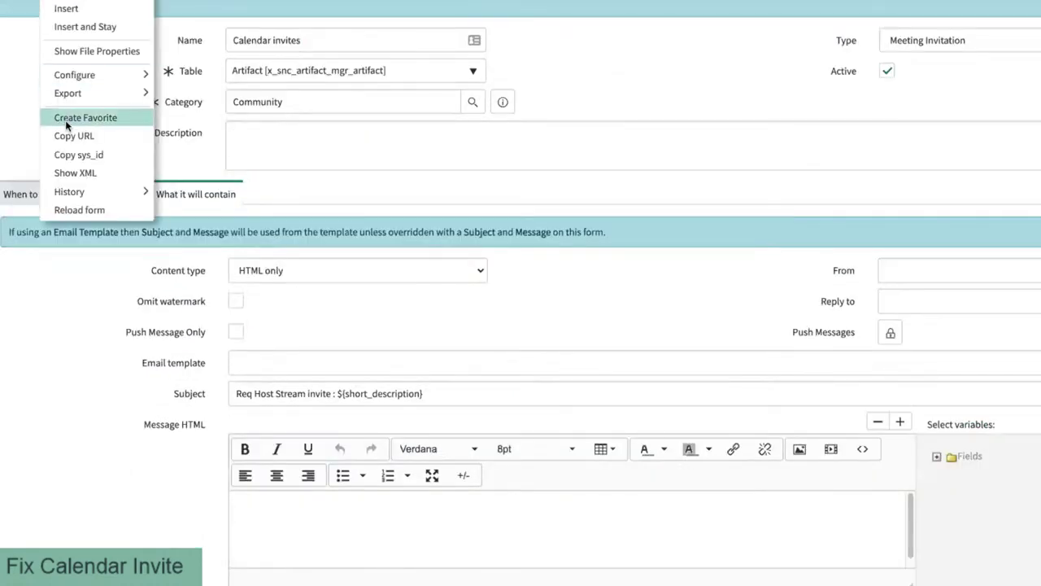
pyautogui.click(83, 171)
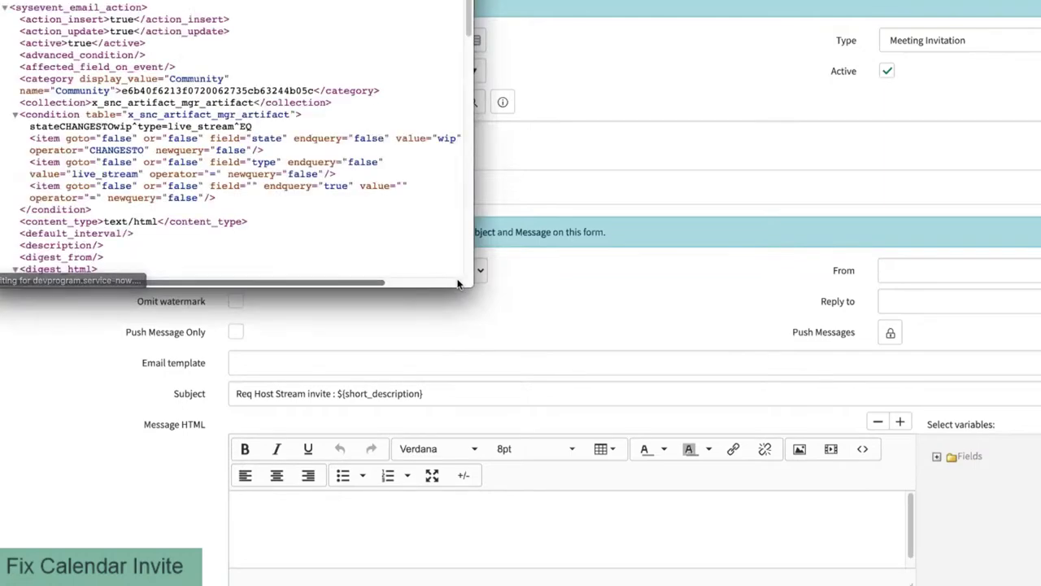
pyautogui.moveTo(467, 285); pyautogui.dragTo(633, 559)
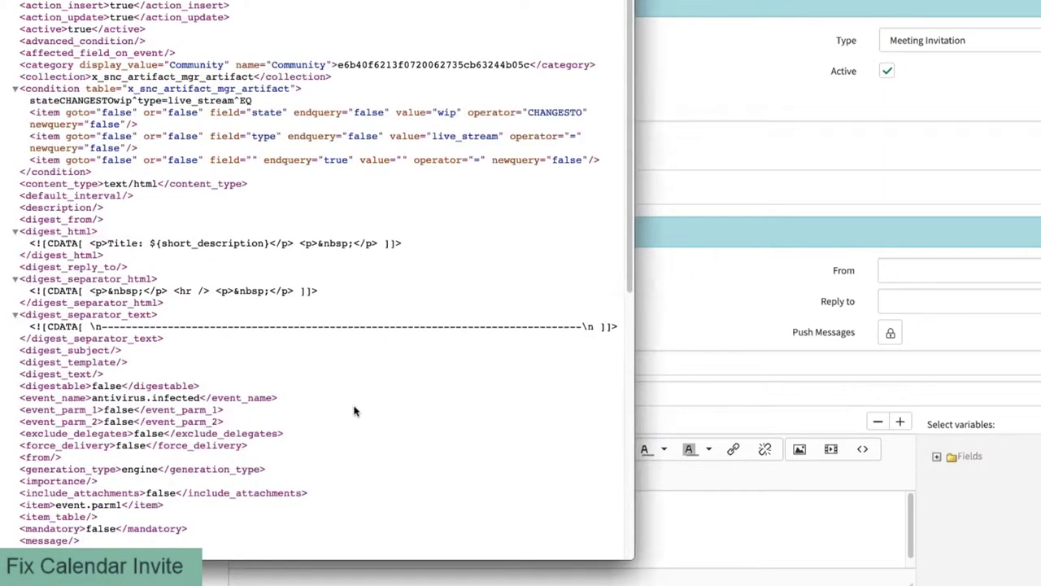
pyautogui.scroll(-10, 275, 306)
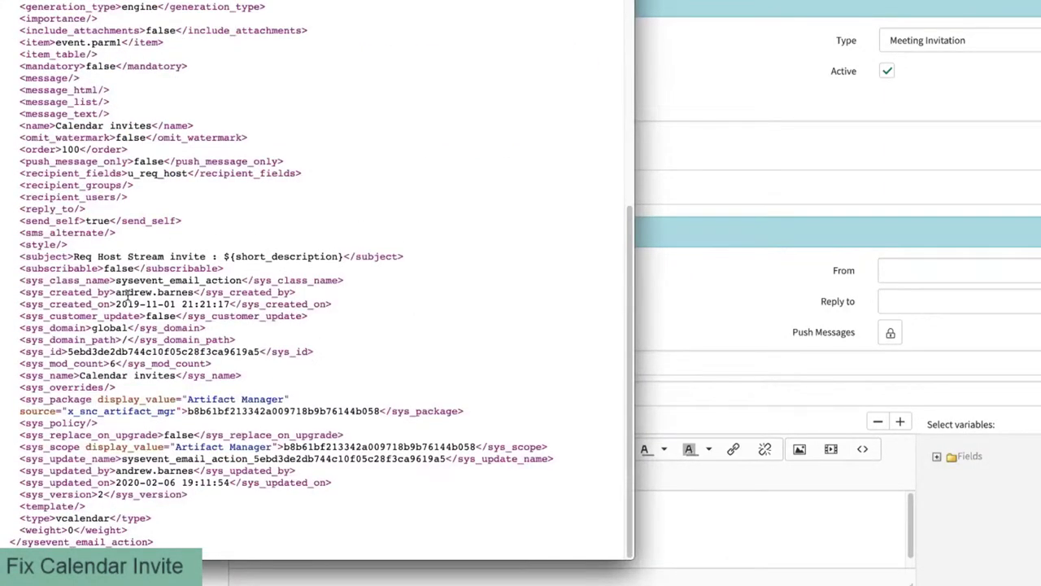
pyautogui.moveTo(116, 470); pyautogui.dragTo(205, 471)
pyautogui.moveTo(129, 483); pyautogui.dragTo(236, 483)
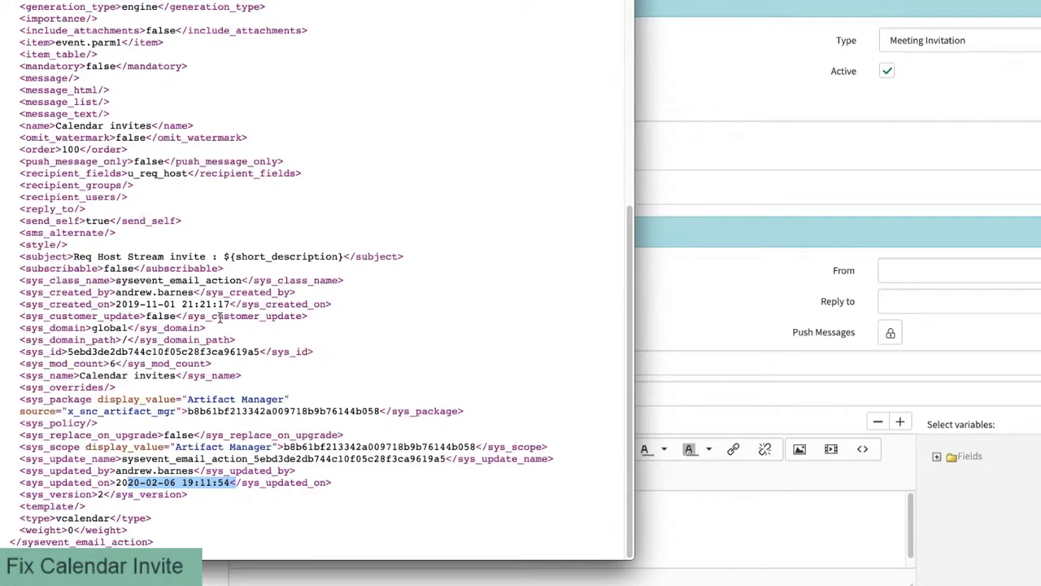
pyautogui.hotkey('ctrl', 'w')
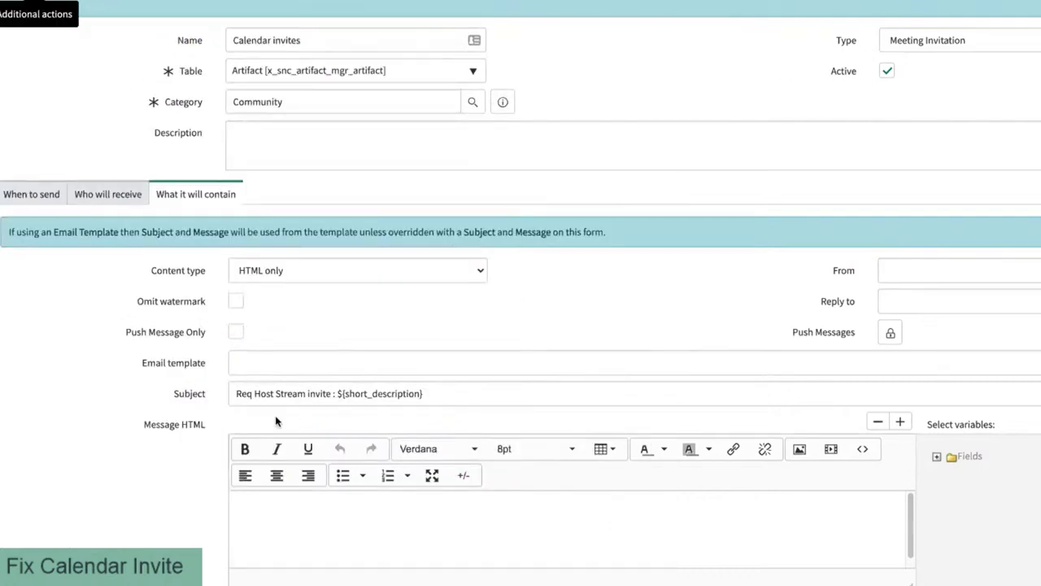
# Step: Set the Calendar invites notification's content type to HTML and plain text
pyautogui.scroll(-3, 147, 390)
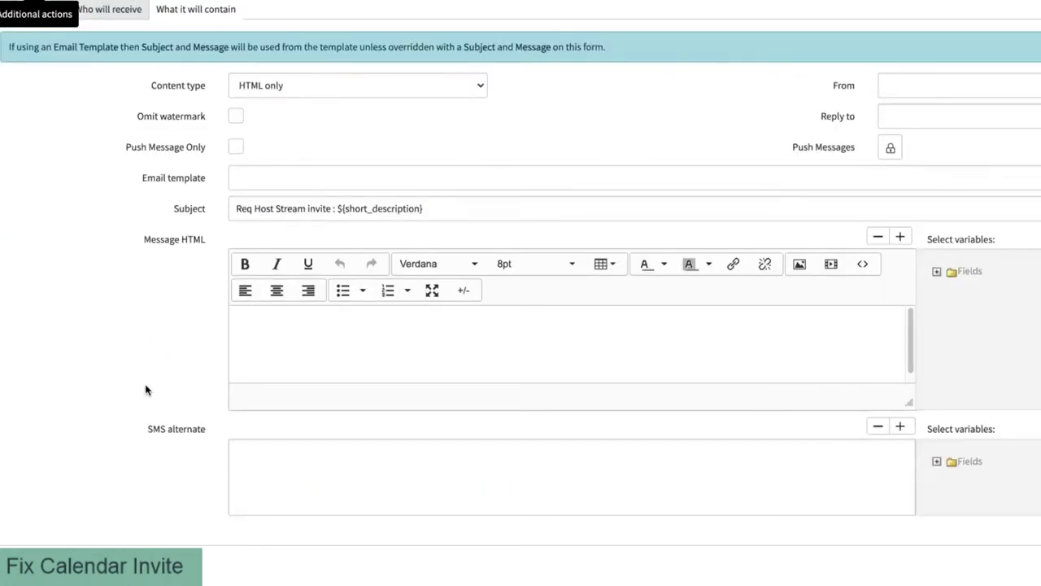
pyautogui.scroll(5, 163, 378)
pyautogui.click(323, 368)
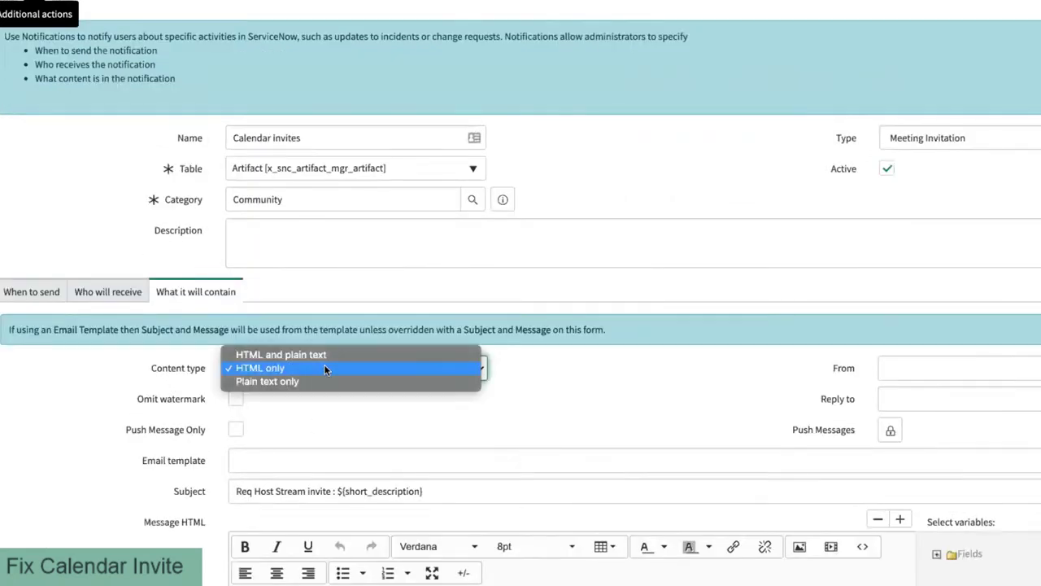
pyautogui.click(323, 362)
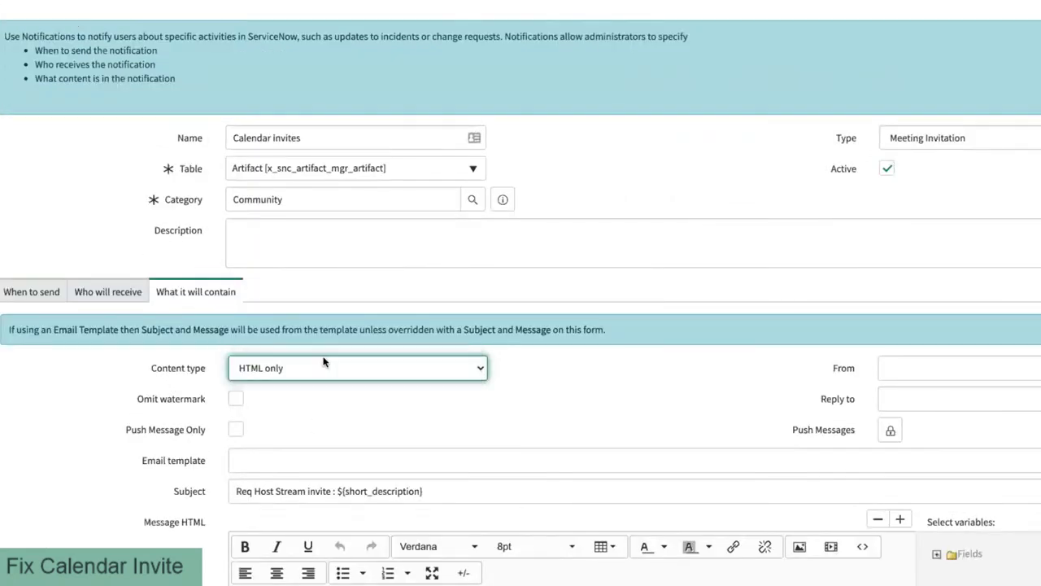
pyautogui.scroll(-3, 310, 389)
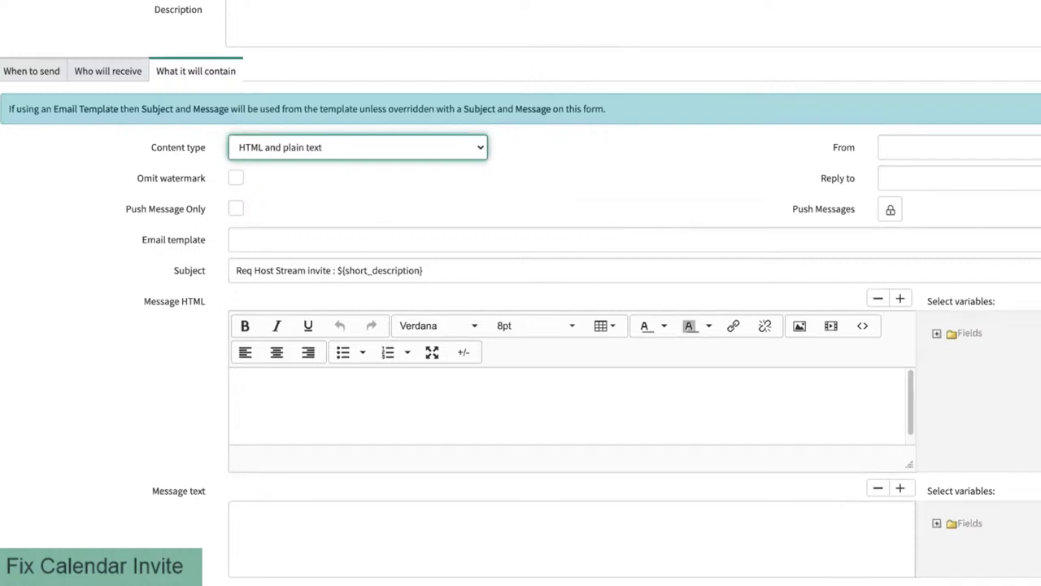
pyautogui.press('Escape')
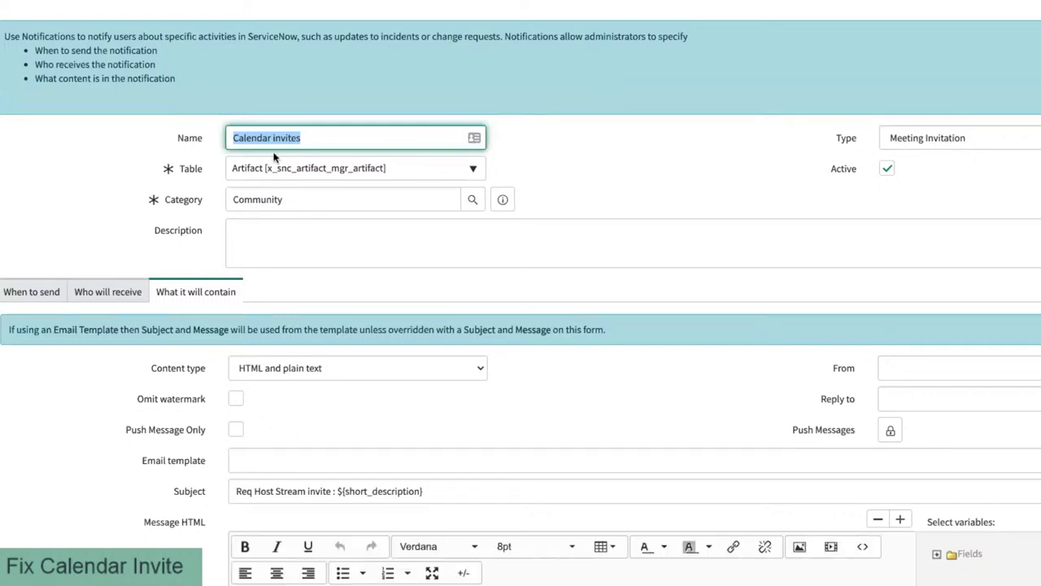
# Step: Assign artifact.calendar.integration as the email template of the Calendar invites notification
pyautogui.scroll(-2, 179, 394)
pyautogui.scroll(2, 181, 356)
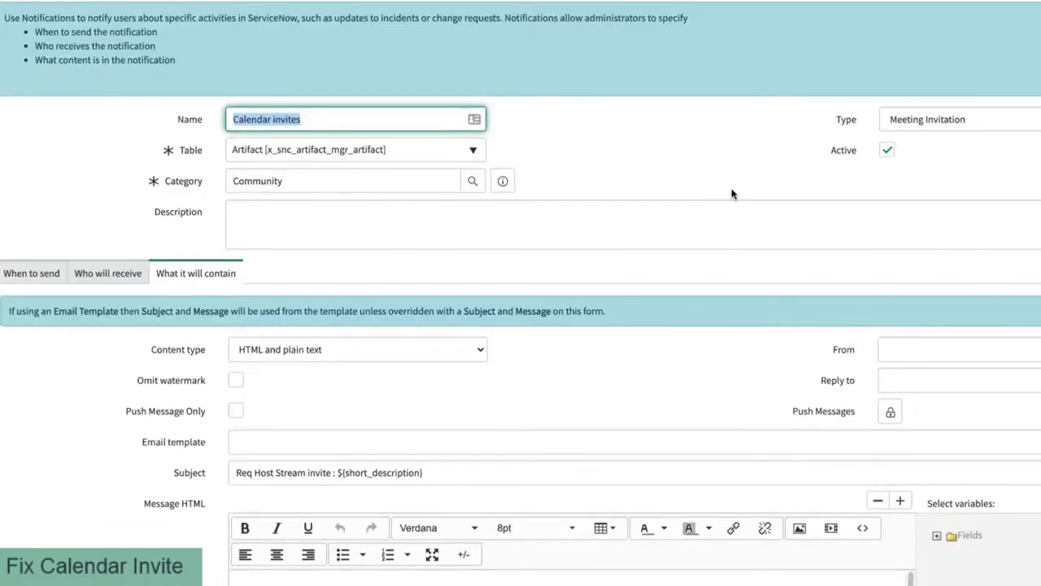
pyautogui.click(851, 444)
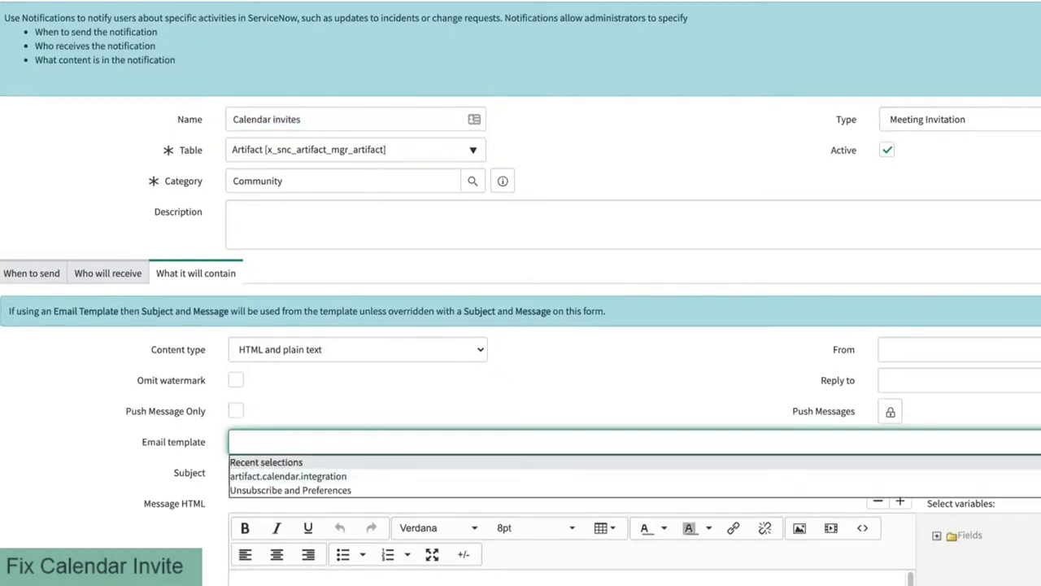
pyautogui.click(1040, 442)
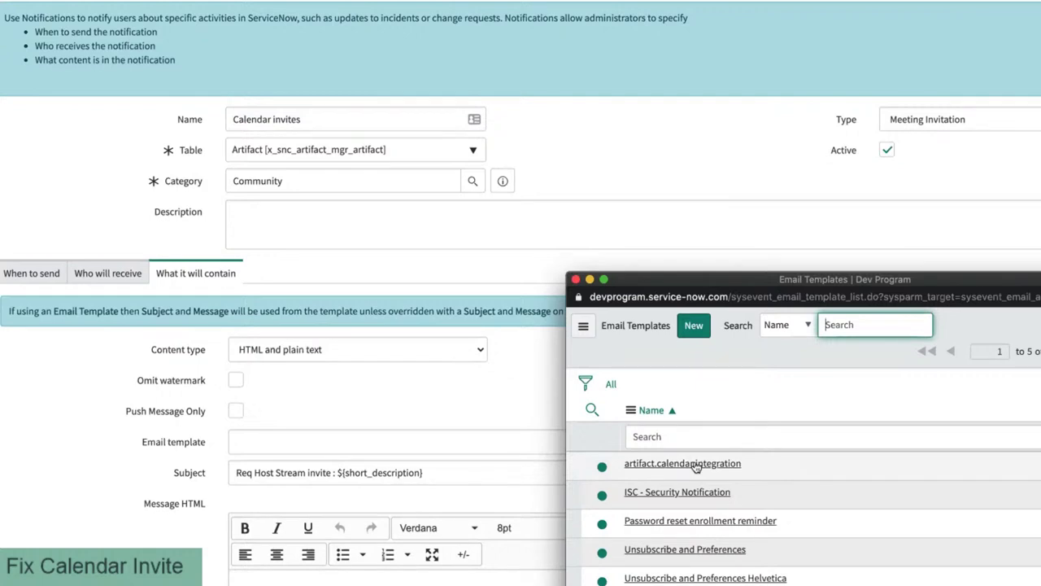
pyautogui.click(696, 465)
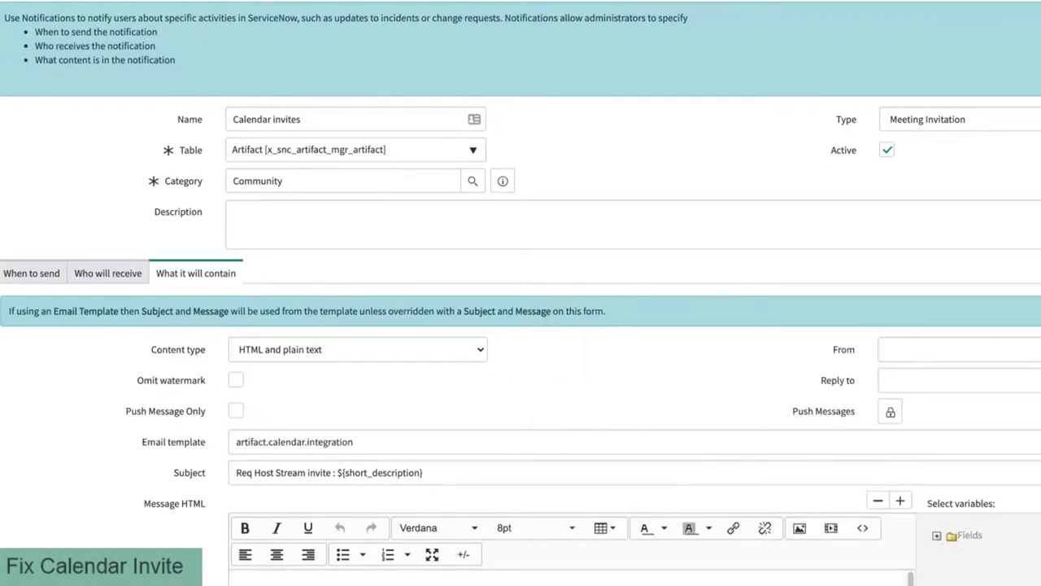
pyautogui.rightClick(469, 18)
pyautogui.press('Escape')
pyautogui.rightClick(492, 18)
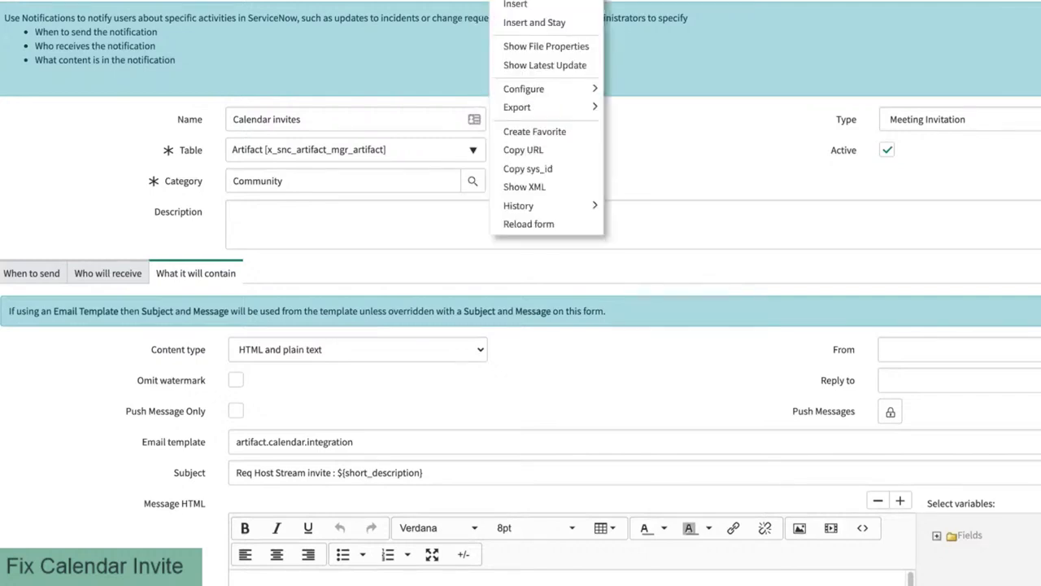
pyautogui.press('Escape')
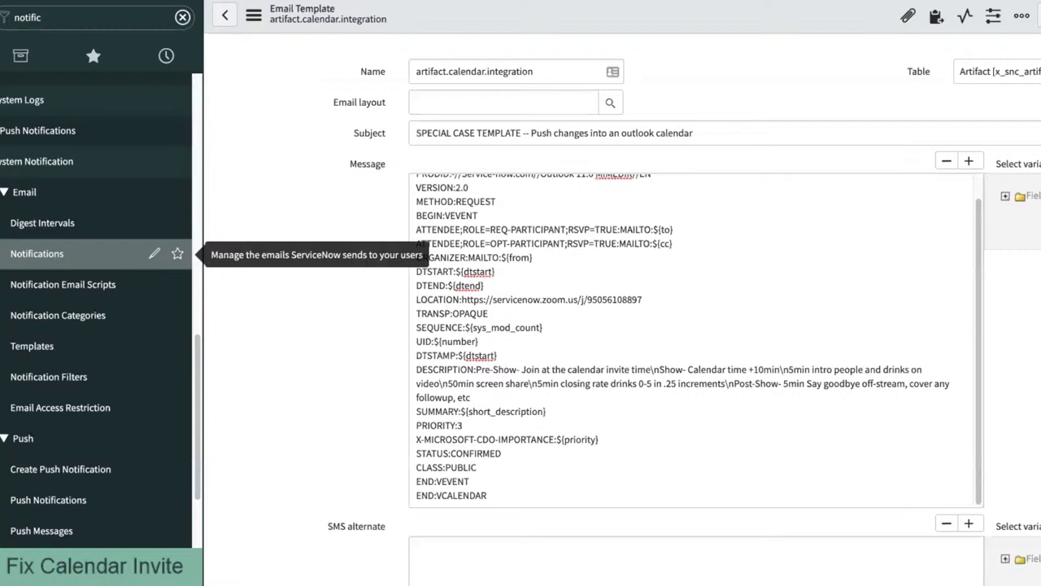
# Step: Find the live stream artifacts and open the LinkedIn Integration - Live Coding Happy Hour for 2020-12-11 record
pyautogui.click(90, 13)
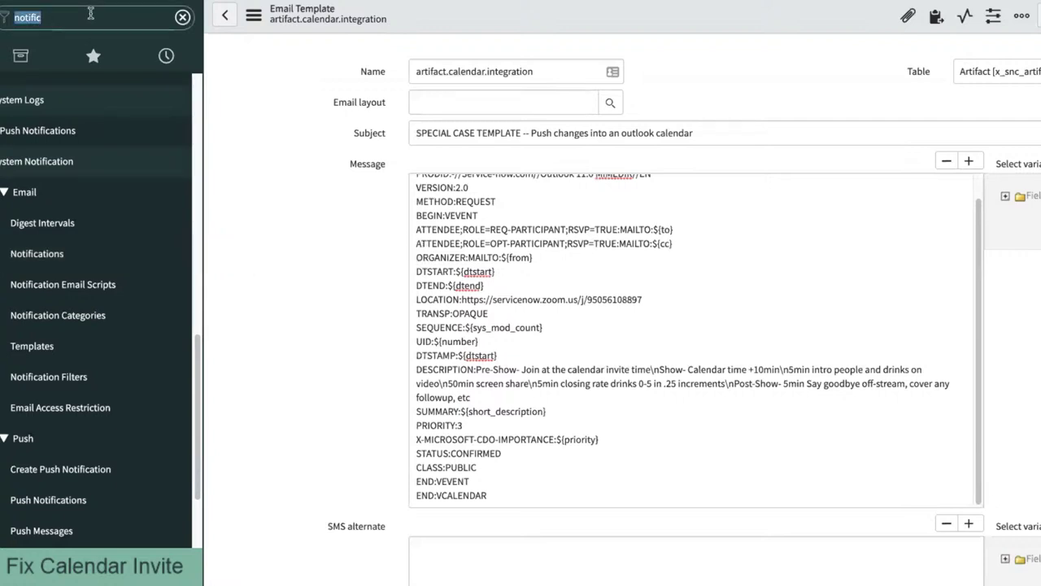
pyautogui.write('artif')
pyautogui.scroll(-5, 65, 393)
pyautogui.scroll(3, 78, 346)
pyautogui.scroll(7, 78, 345)
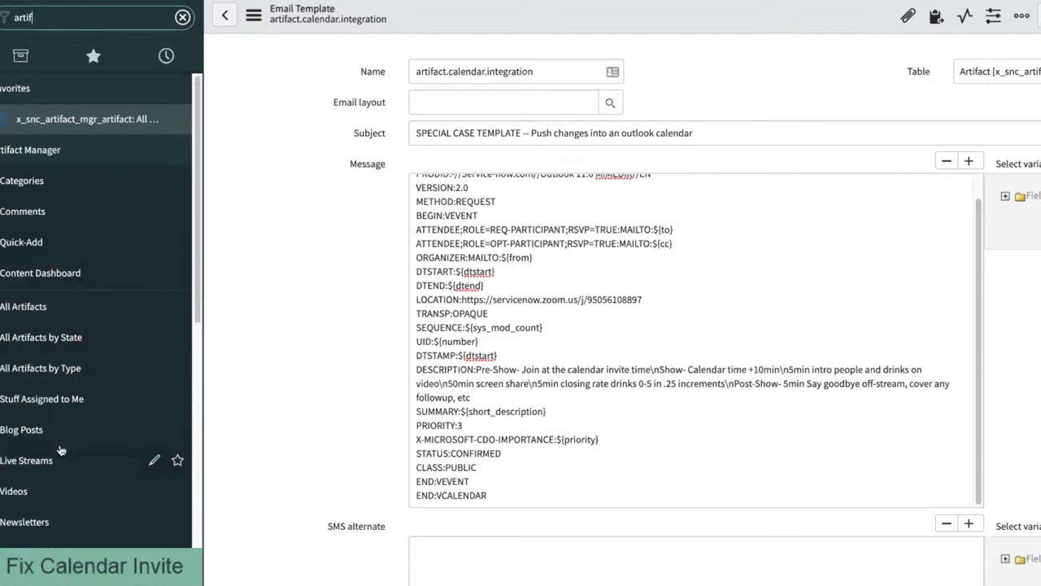
pyautogui.click(50, 310)
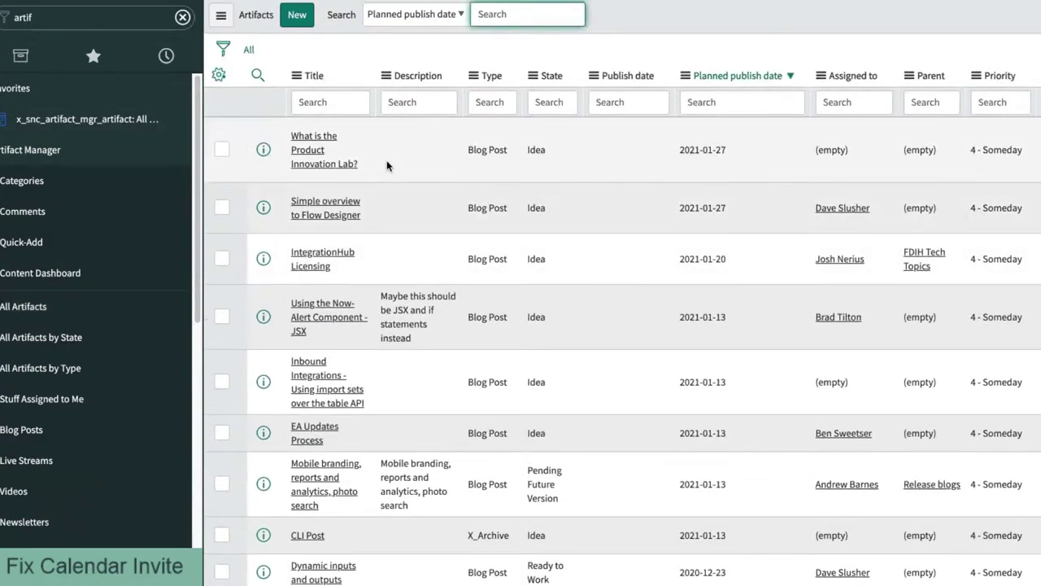
pyautogui.click(323, 102)
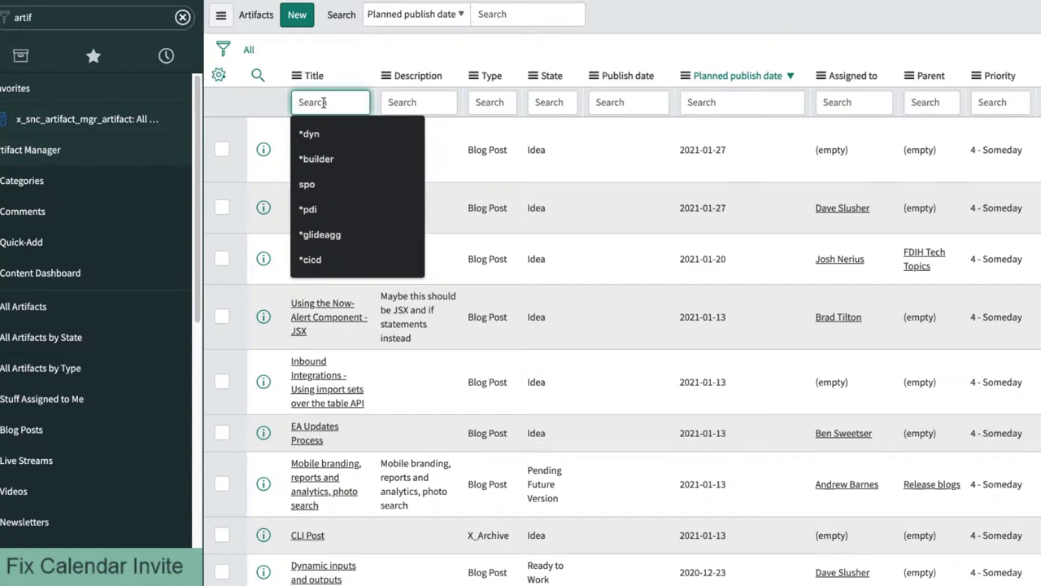
pyautogui.click(416, 52)
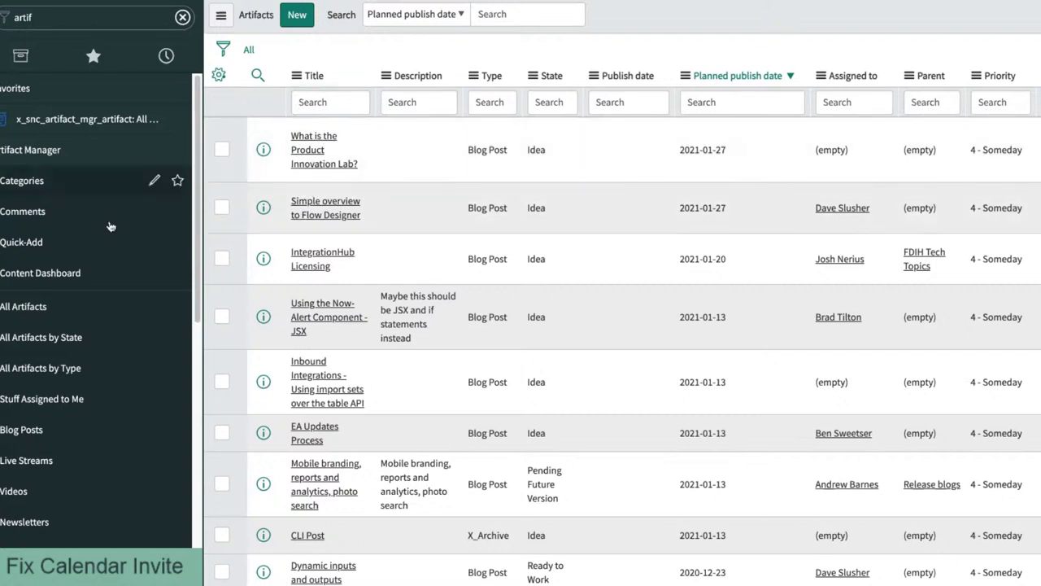
pyautogui.click(44, 457)
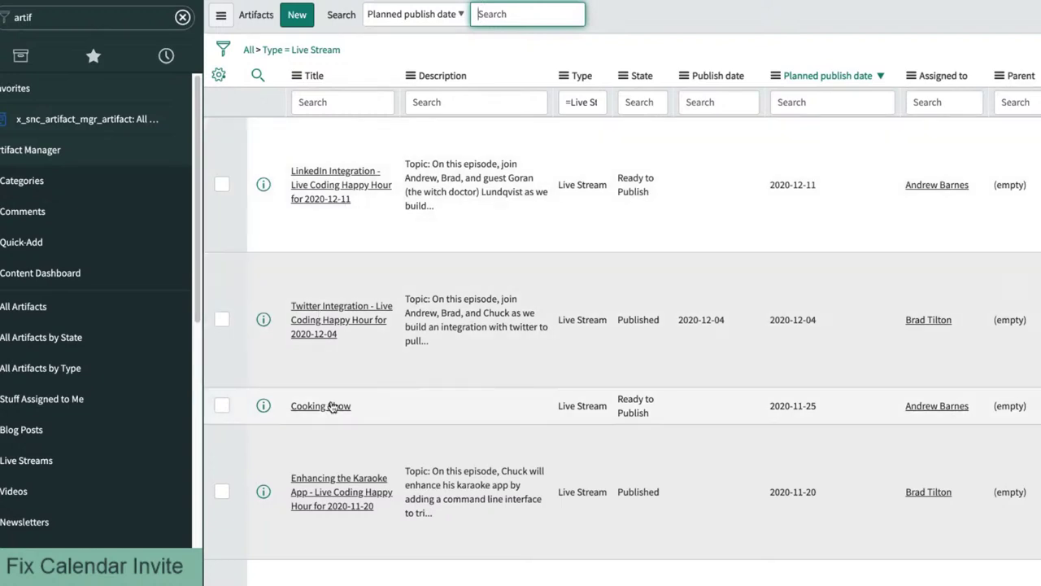
pyautogui.click(323, 193)
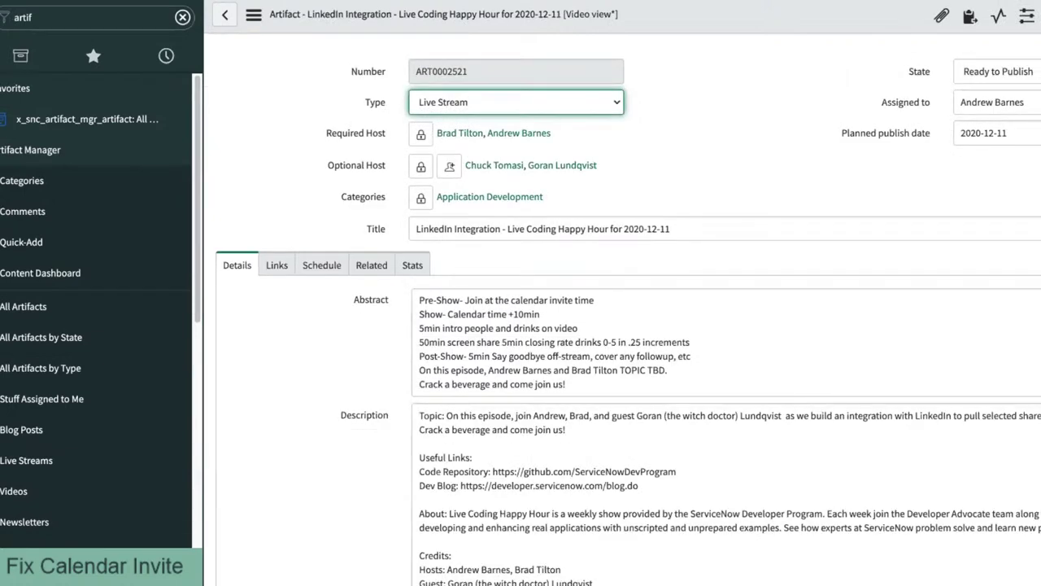
# Step: Set the artifact's planned publish date to 2020-12-18 and replace the date in its title with 2020-12-18
pyautogui.click(1038, 133)
pyautogui.click(1039, 218)
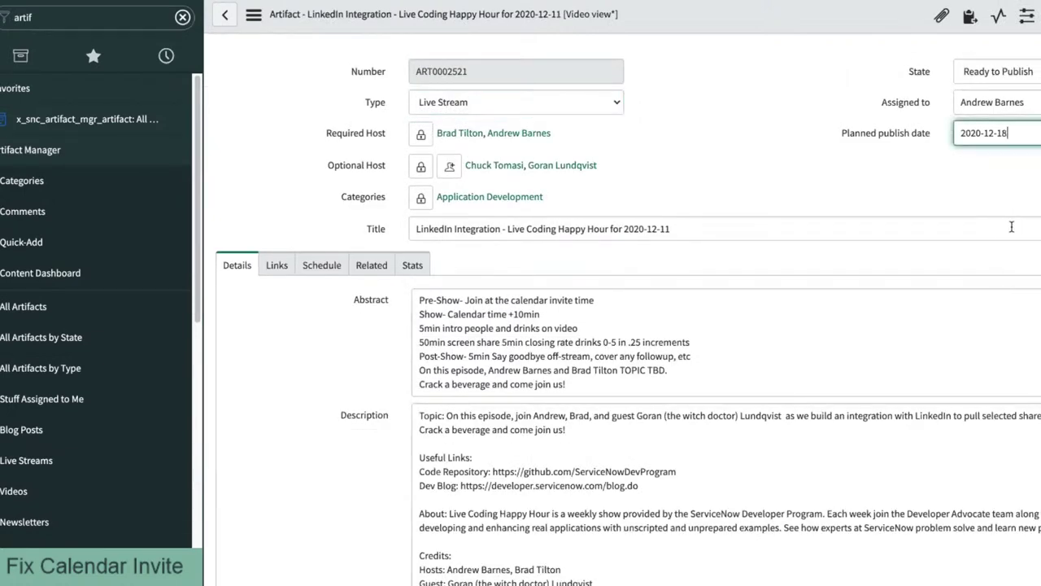
pyautogui.tripleClick(997, 133)
pyautogui.hotkey('ctrl', 'c')
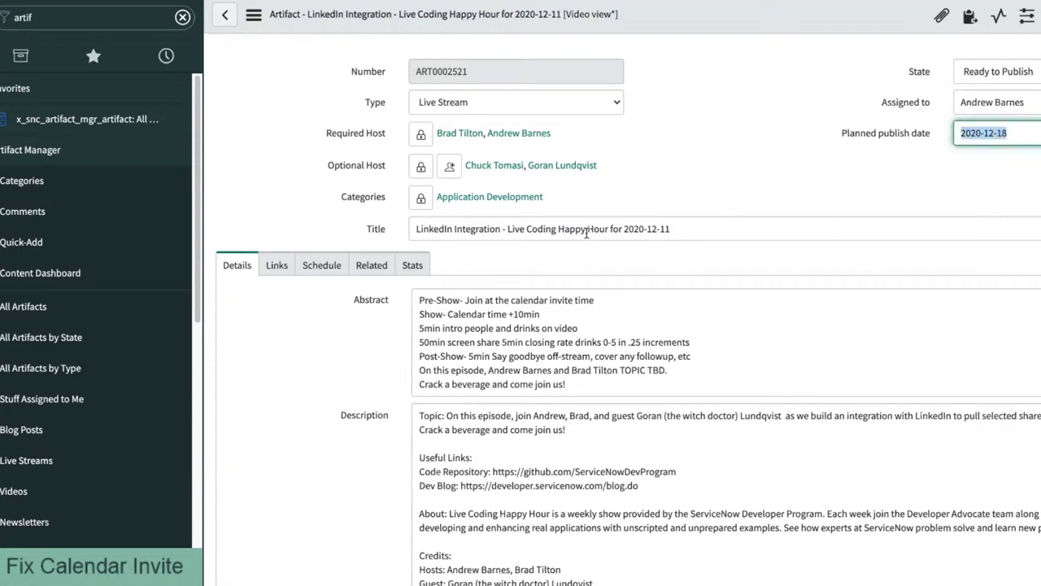
pyautogui.moveTo(624, 229); pyautogui.dragTo(762, 235)
pyautogui.hotkey('ctrl', 'v')
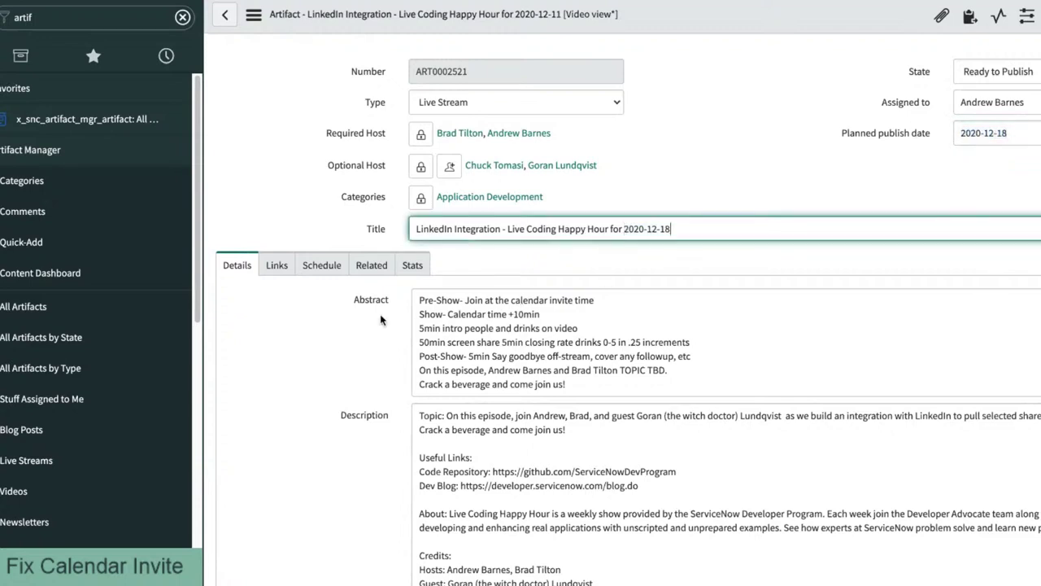
# Step: Clear the artifact's Draft URL
pyautogui.click(278, 266)
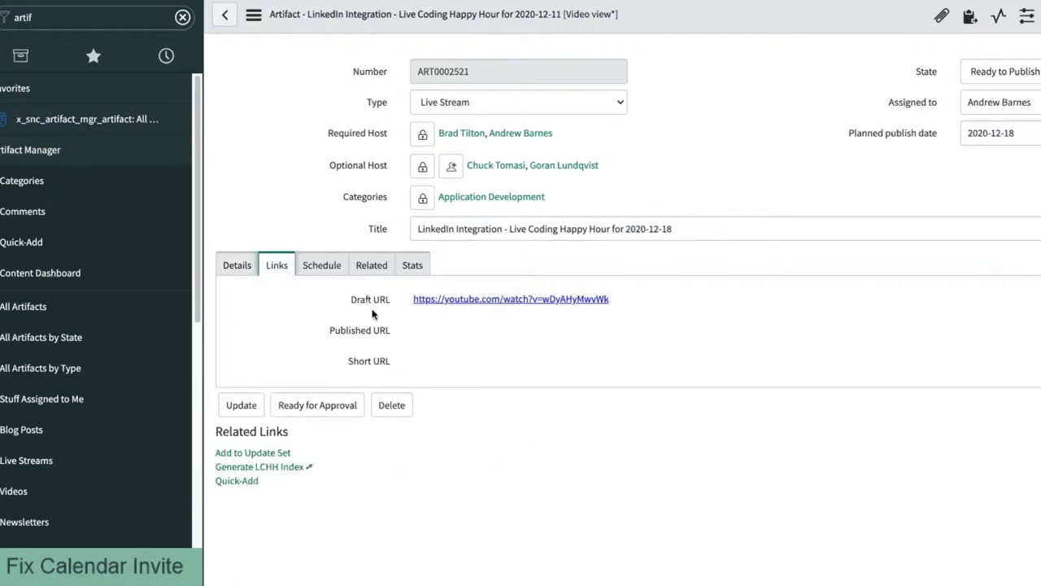
pyautogui.click(994, 301)
pyautogui.hotkey('ctrl', 'a')
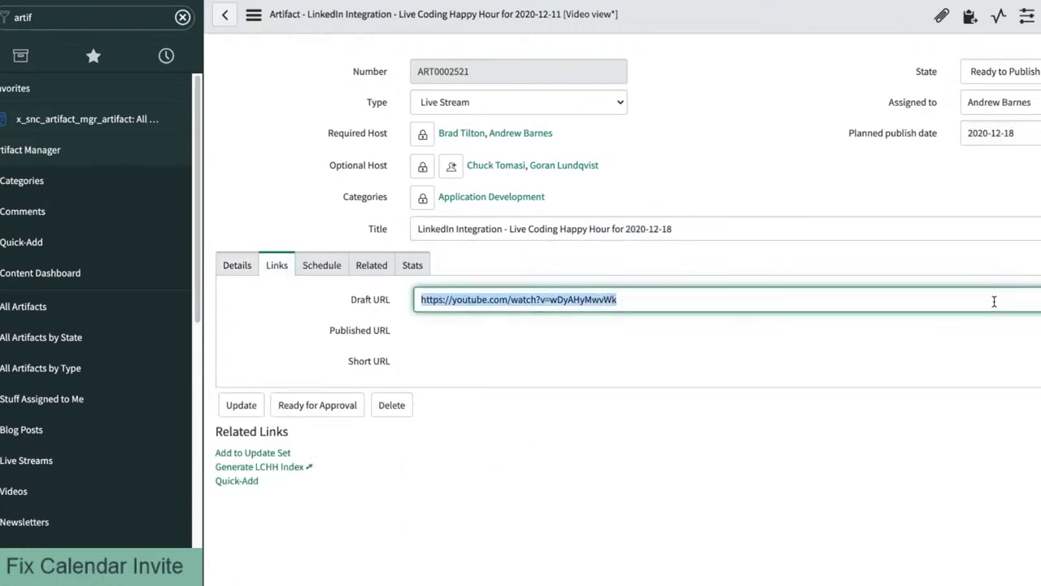
pyautogui.hotkey('ctrl', 'x')
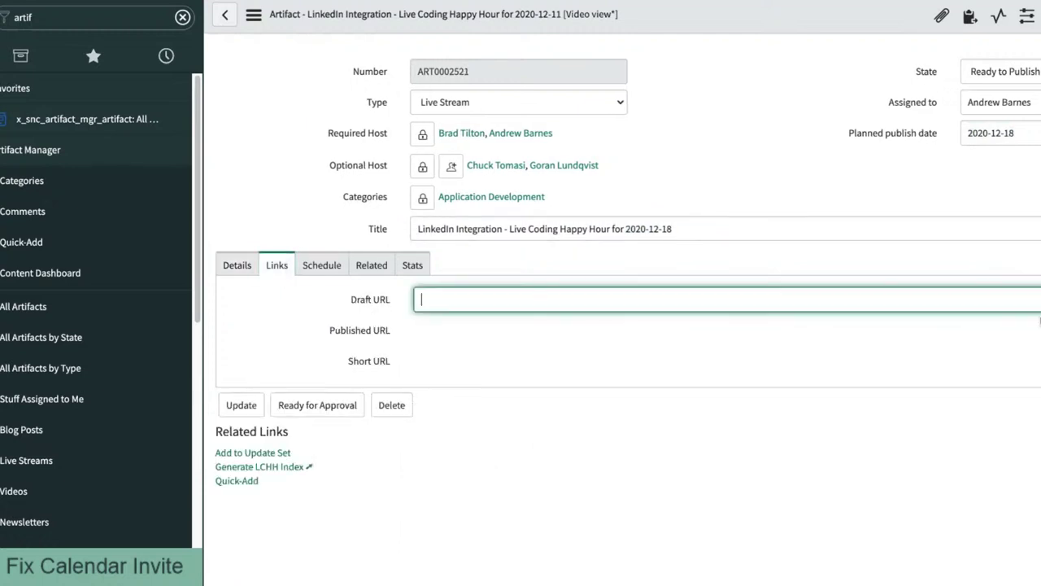
# Step: Change the date of the artifact's scheduled start time and end time to 2020-12-18, keeping the hours
pyautogui.click(319, 266)
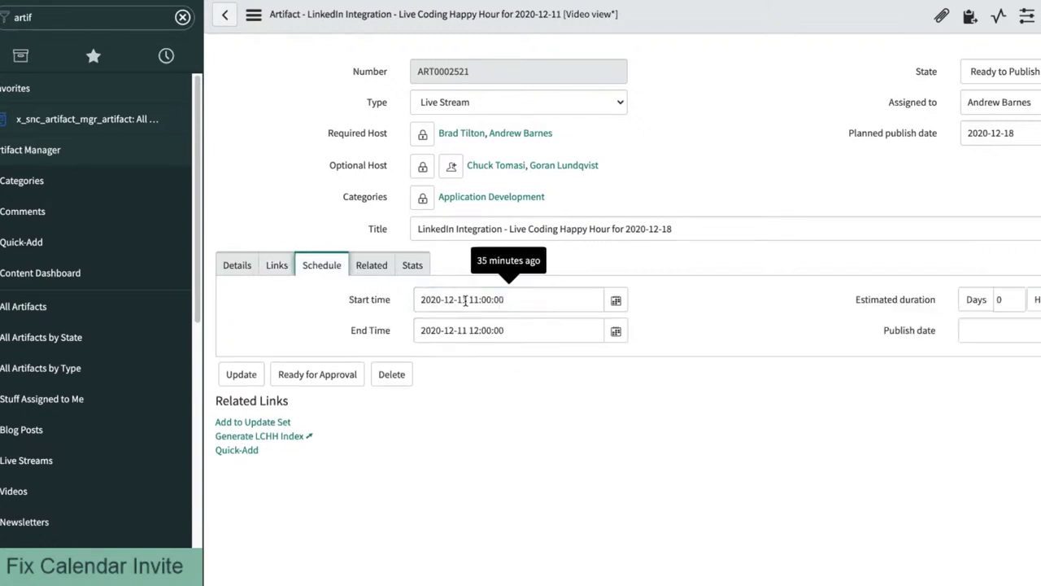
pyautogui.moveTo(466, 300); pyautogui.dragTo(420, 300)
pyautogui.write('2020-12-18')
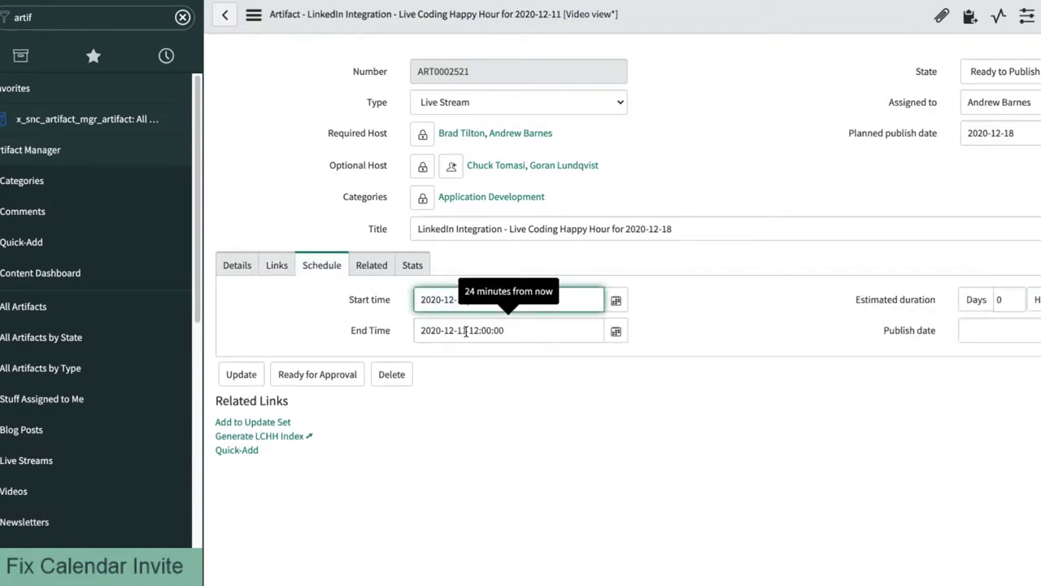
pyautogui.moveTo(465, 331); pyautogui.dragTo(420, 331)
pyautogui.write('2020-12-18')
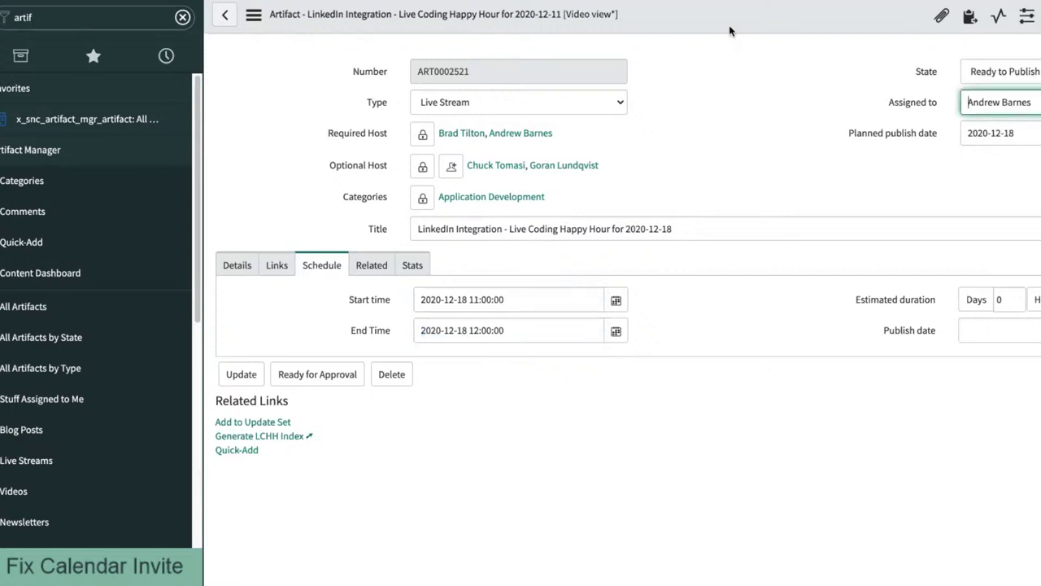
# Step: Set the artifact's state to Pending Future Version and insert it as a new record, staying on the form
pyautogui.rightClick(733, 13)
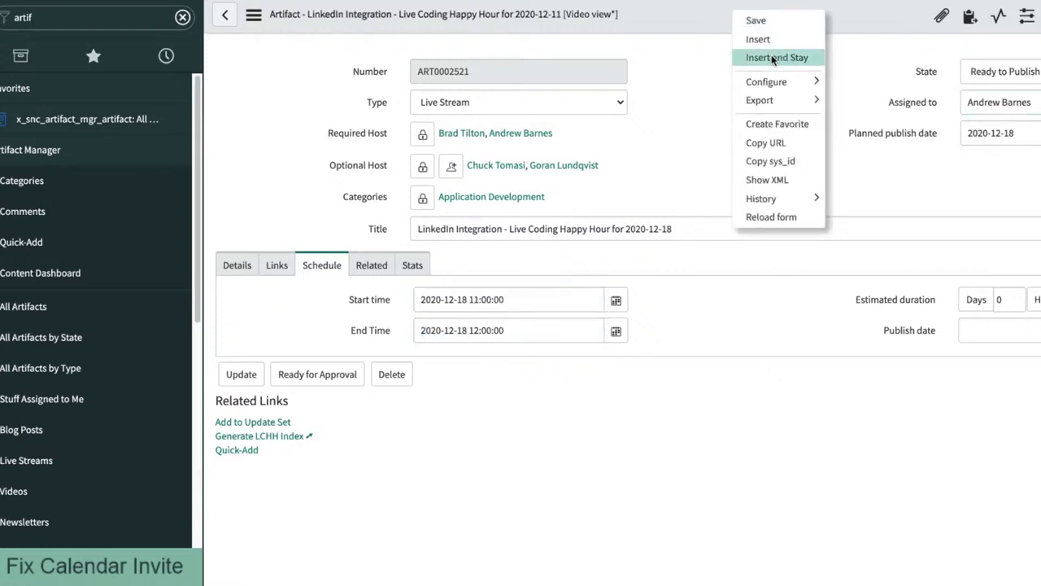
pyautogui.click(941, 15)
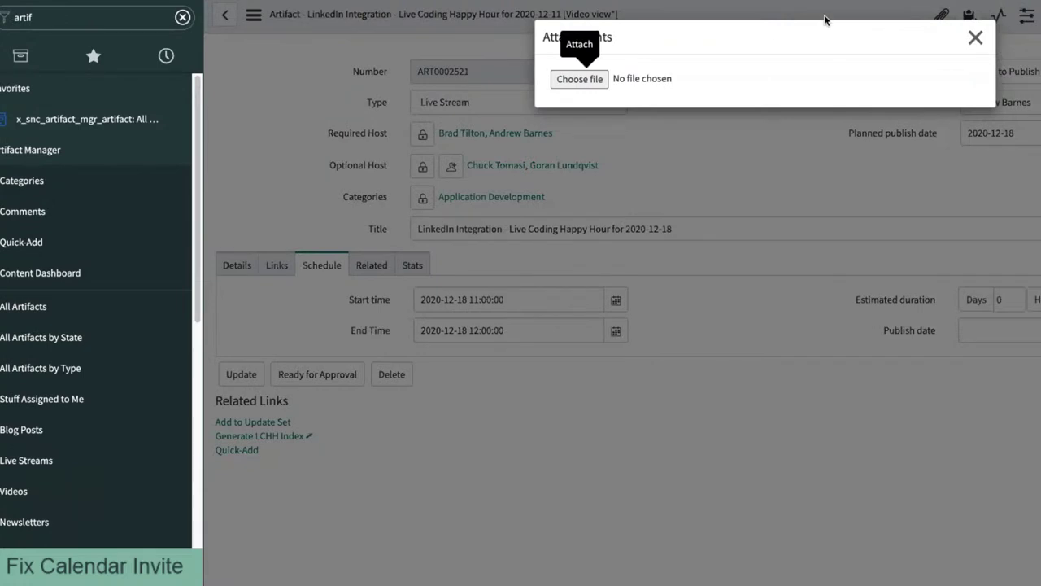
pyautogui.click(976, 37)
pyautogui.click(1000, 71)
pyautogui.click(986, 24)
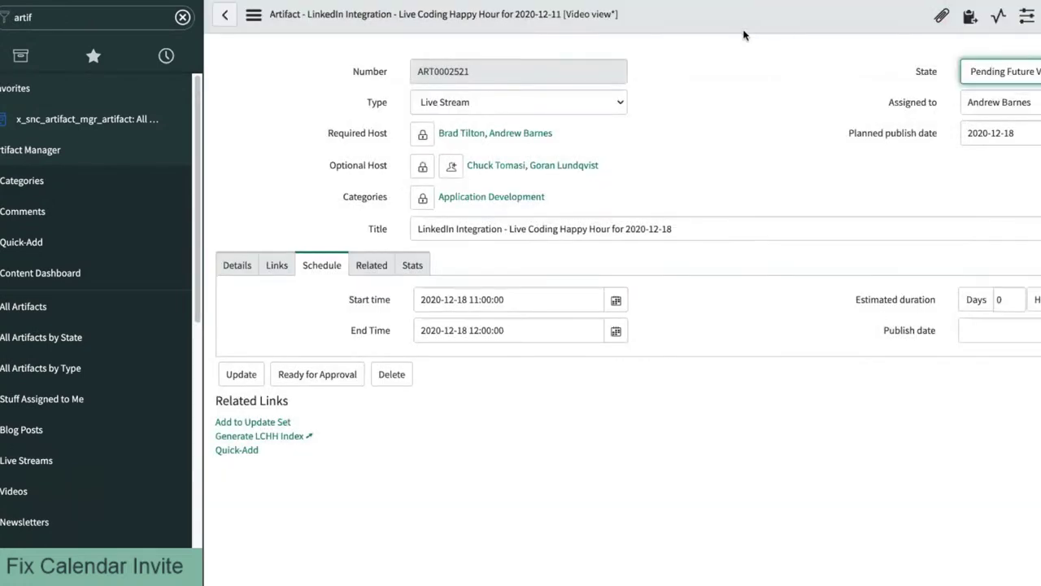
pyautogui.rightClick(741, 16)
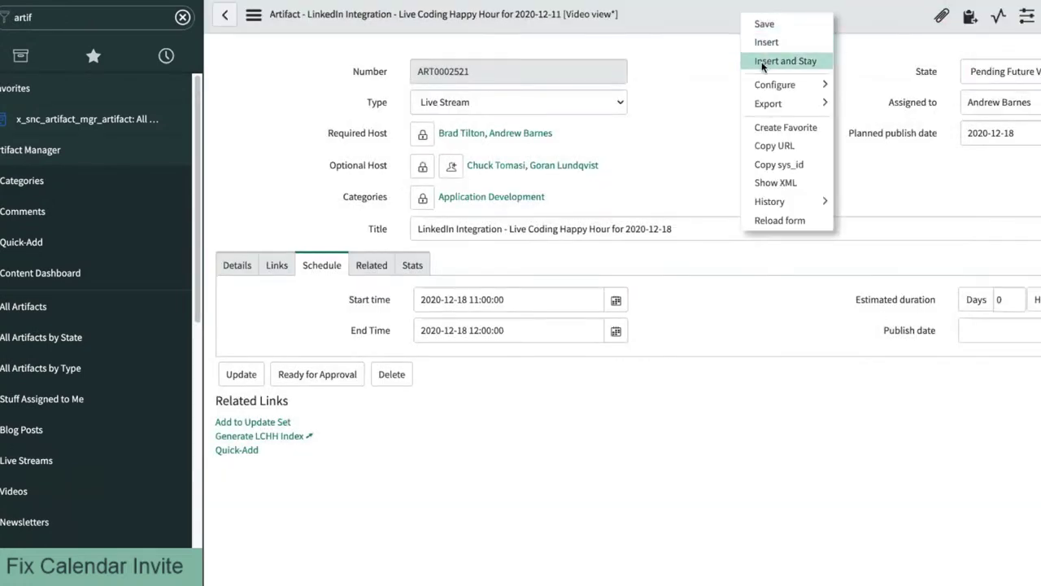
pyautogui.click(765, 61)
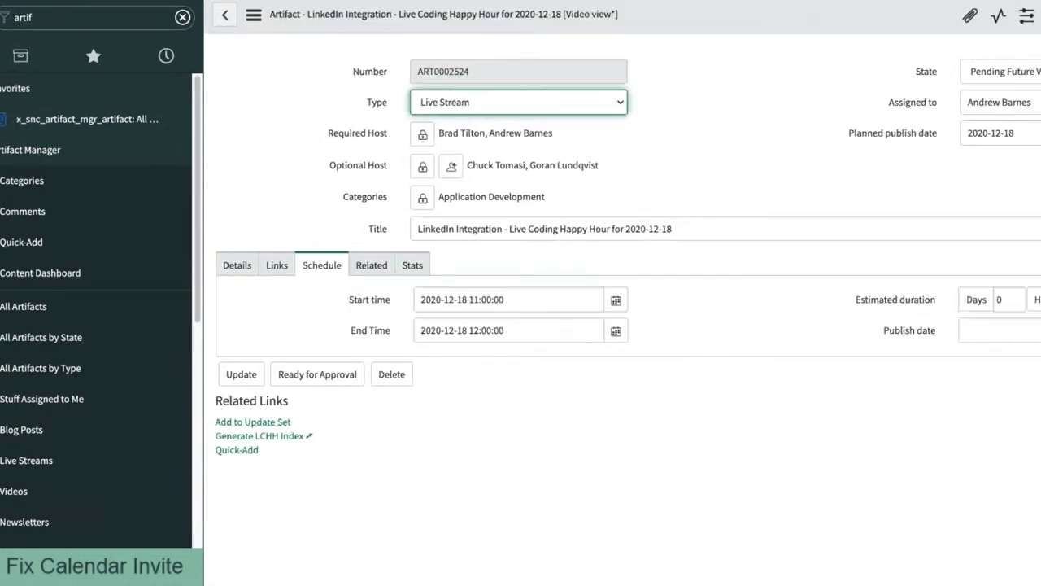
# Step: Set the new 2020-12-18 artifact's state to Work in Progress and save the record
pyautogui.click(1001, 70)
pyautogui.click(795, 56)
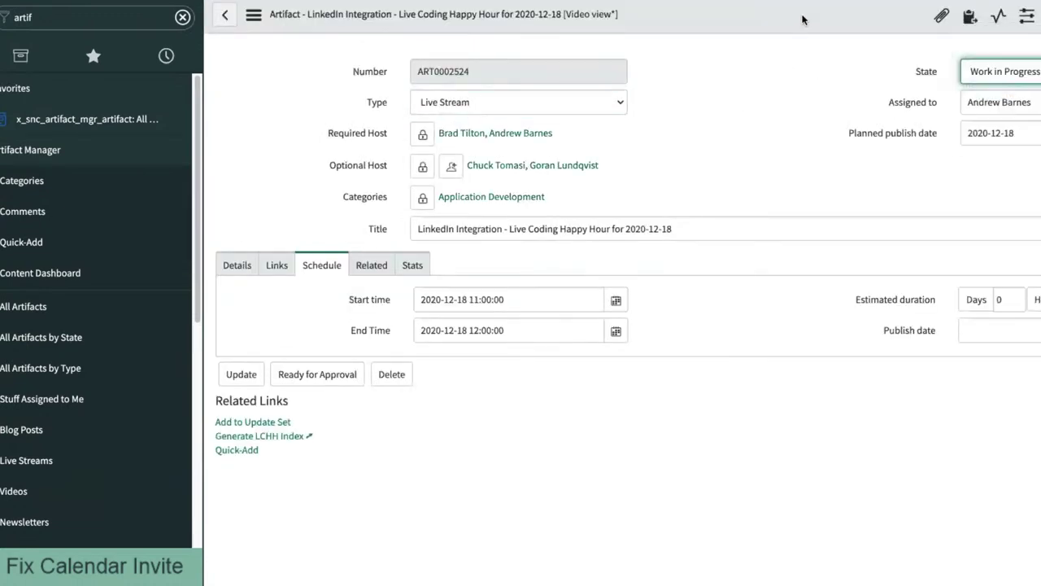
pyautogui.rightClick(807, 19)
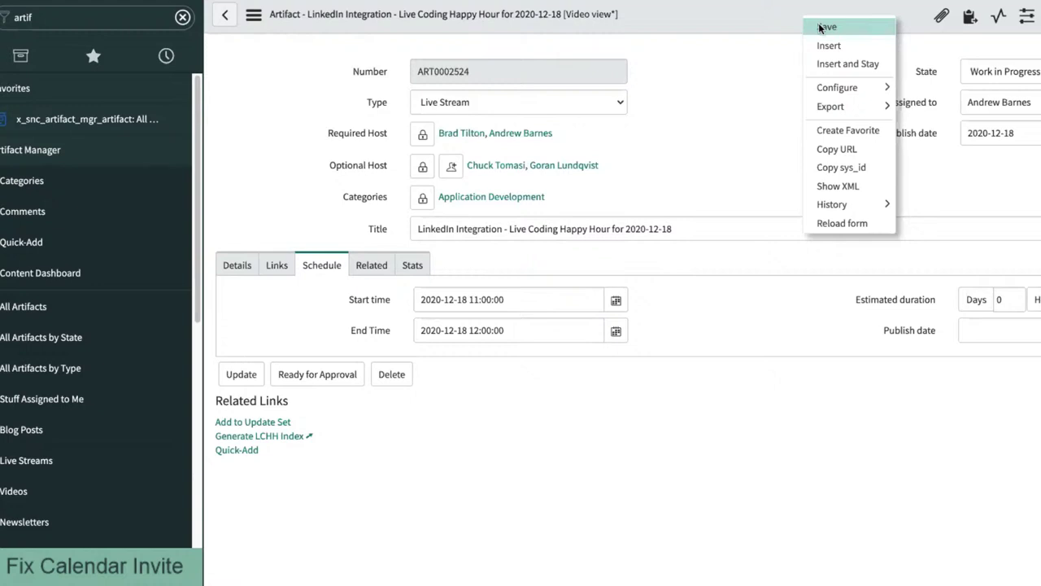
pyautogui.click(822, 26)
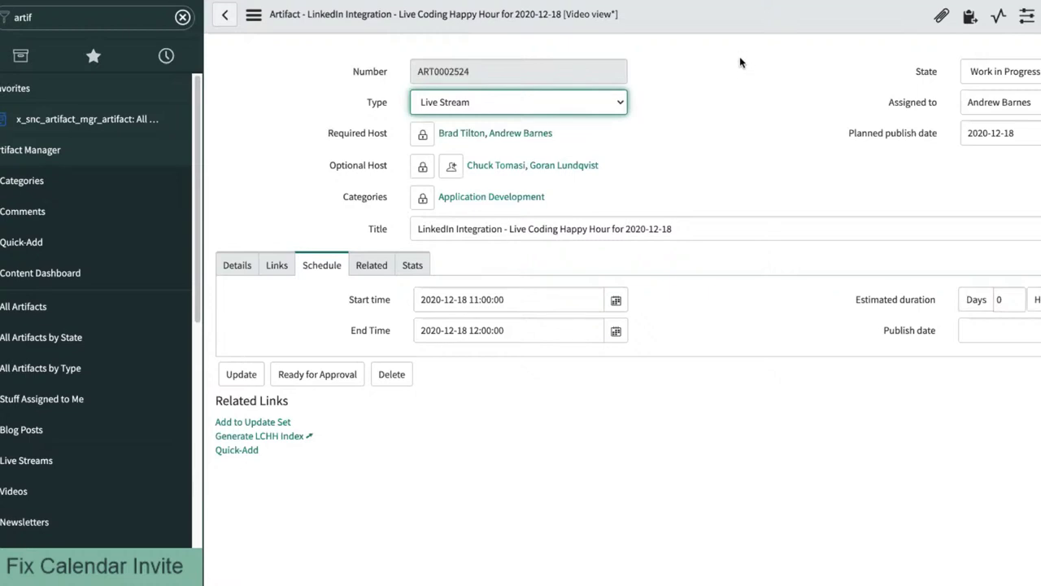
# Step: Filter the navigator for mail and open the list of sent emails
pyautogui.click(53, 18)
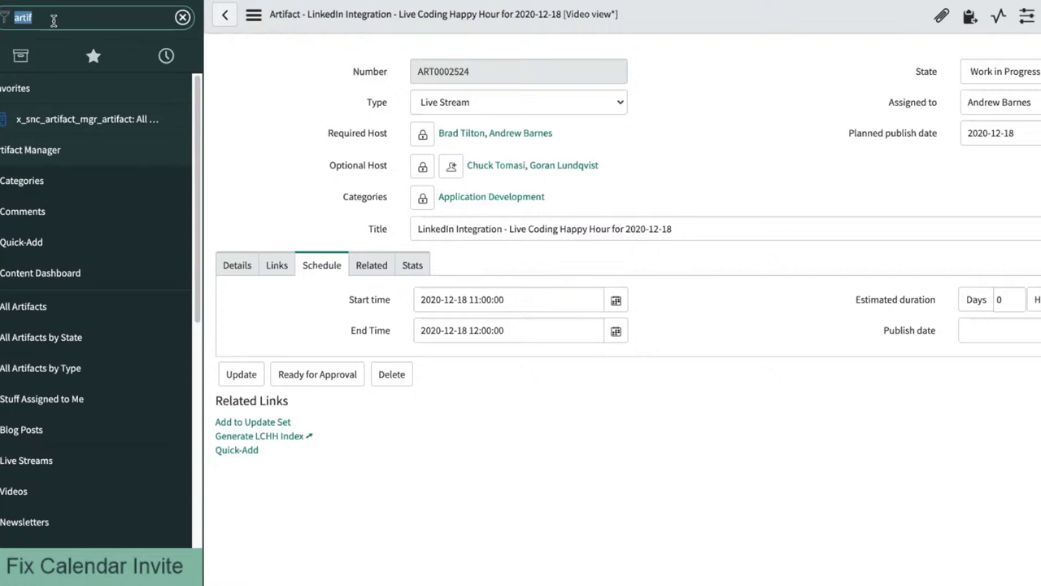
pyautogui.write('mail')
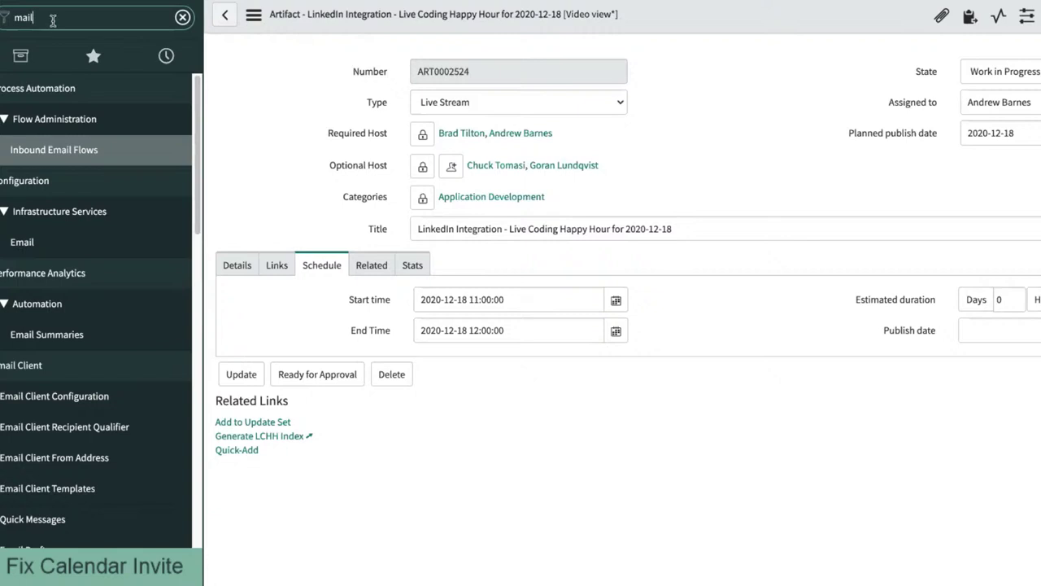
pyautogui.scroll(-5, 101, 370)
pyautogui.scroll(-3, 101, 370)
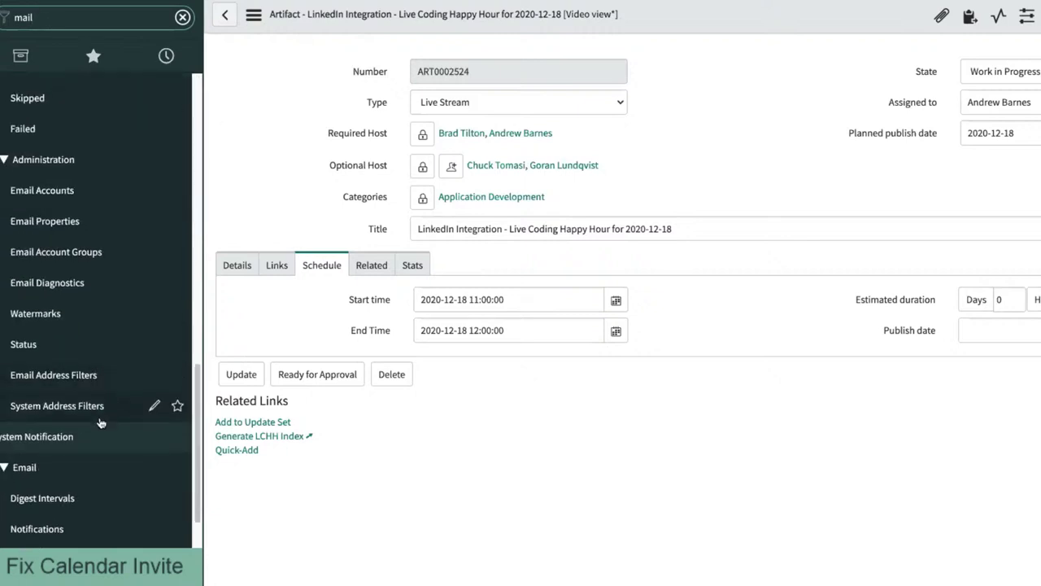
pyautogui.scroll(-3, 106, 415)
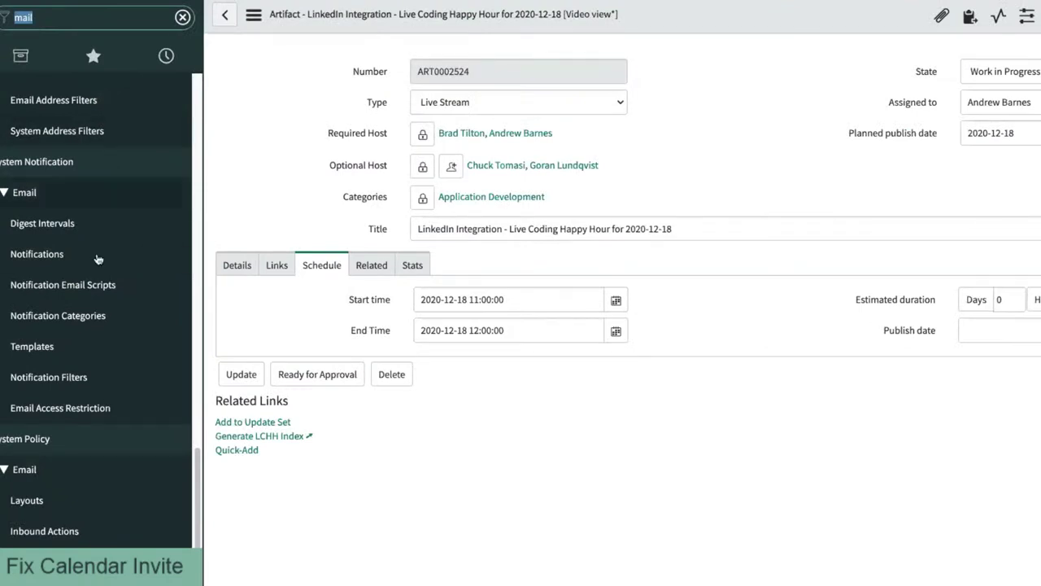
pyautogui.scroll(5, 100, 267)
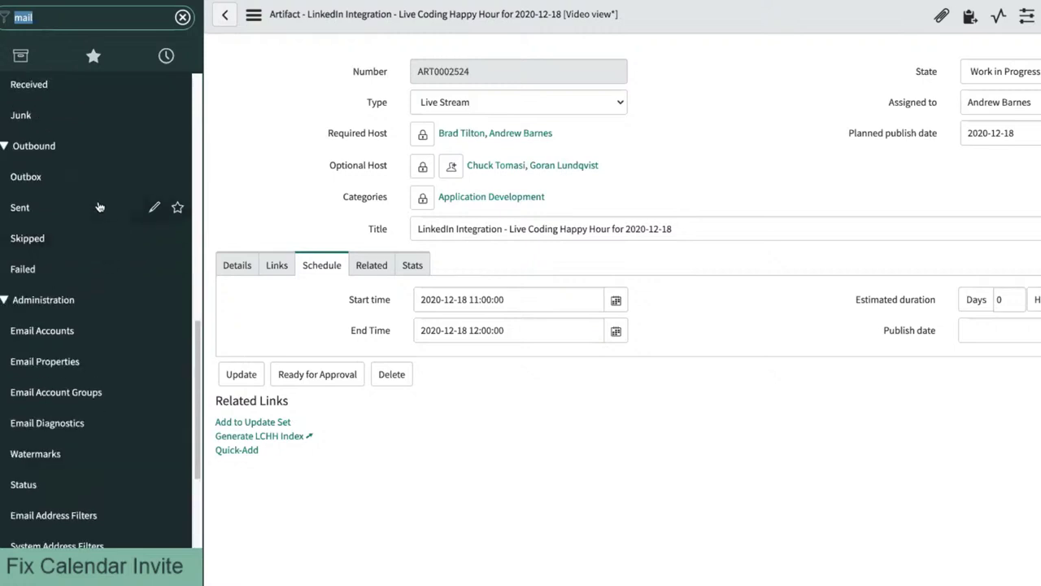
pyautogui.click(88, 214)
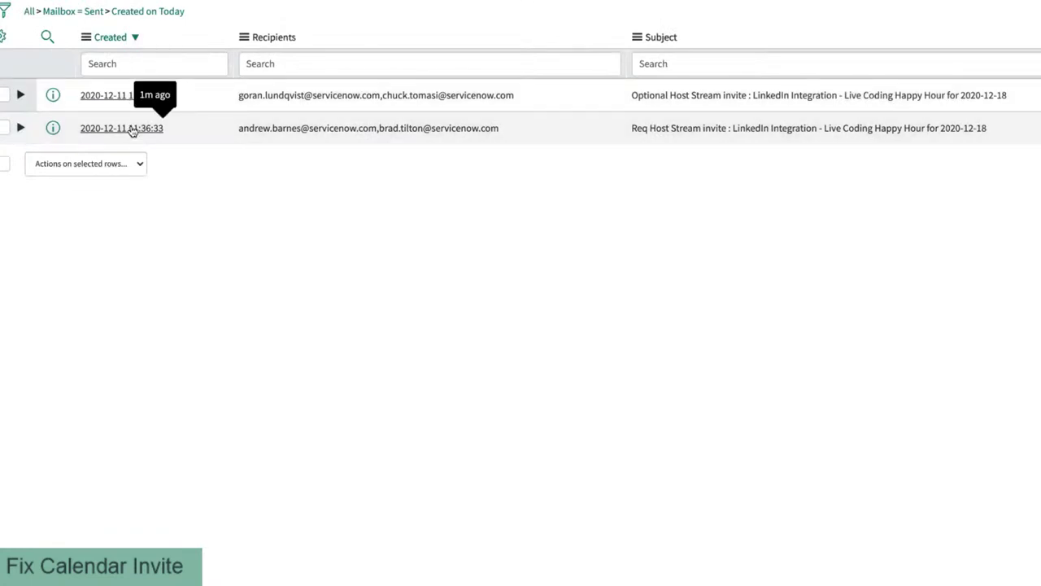
# Step: Open the sent Req Host Stream invite email and examine its headers, log and the required attendee line in the body text
pyautogui.click(133, 131)
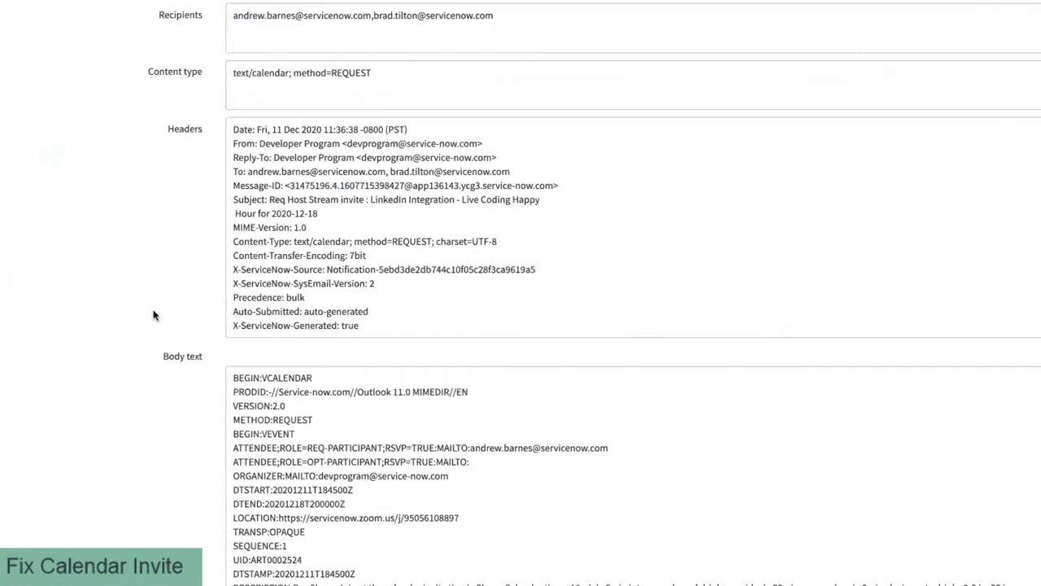
pyautogui.scroll(-5, 154, 315)
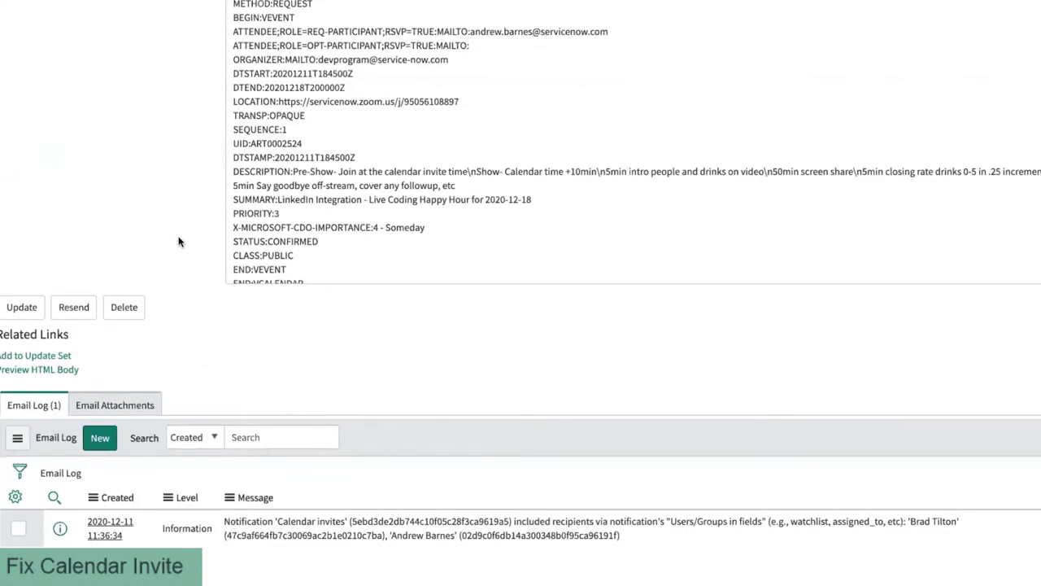
pyautogui.scroll(3, 179, 242)
pyautogui.scroll(-1, 332, 273)
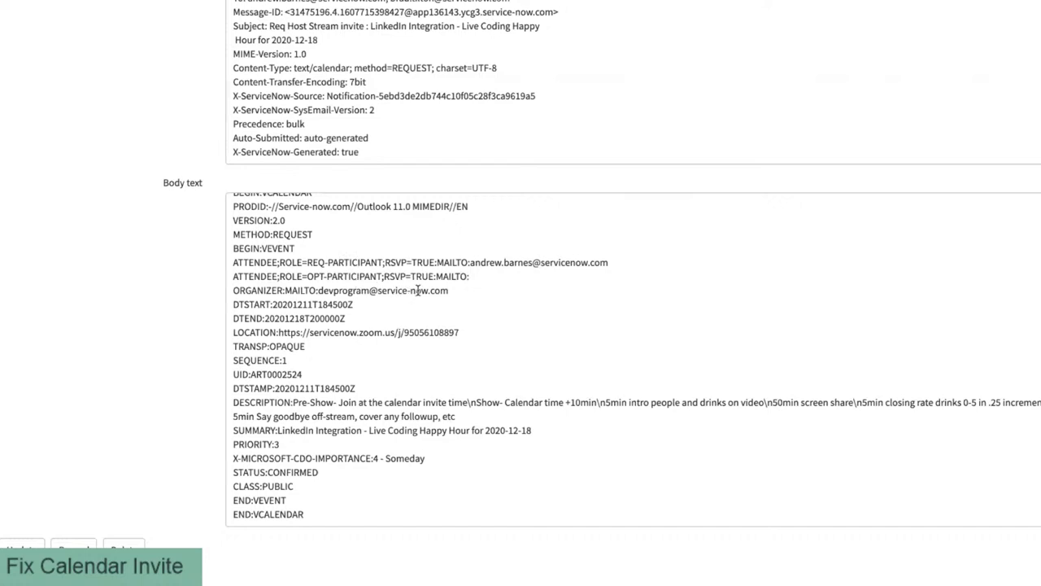
pyautogui.click(473, 262)
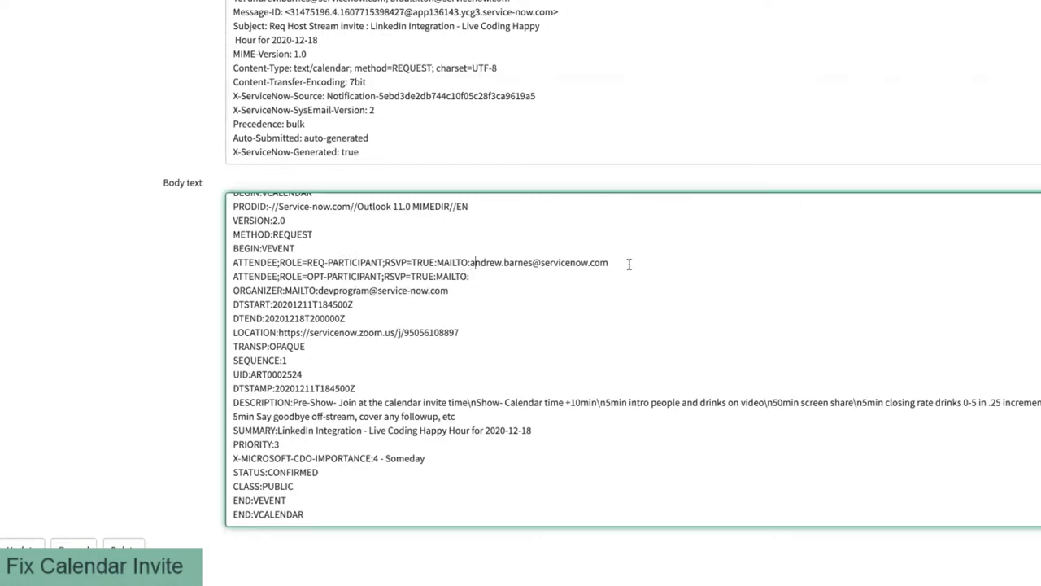
pyautogui.keyDown('shift'); pyautogui.click(628, 262); pyautogui.keyUp('shift')
pyautogui.click(493, 314)
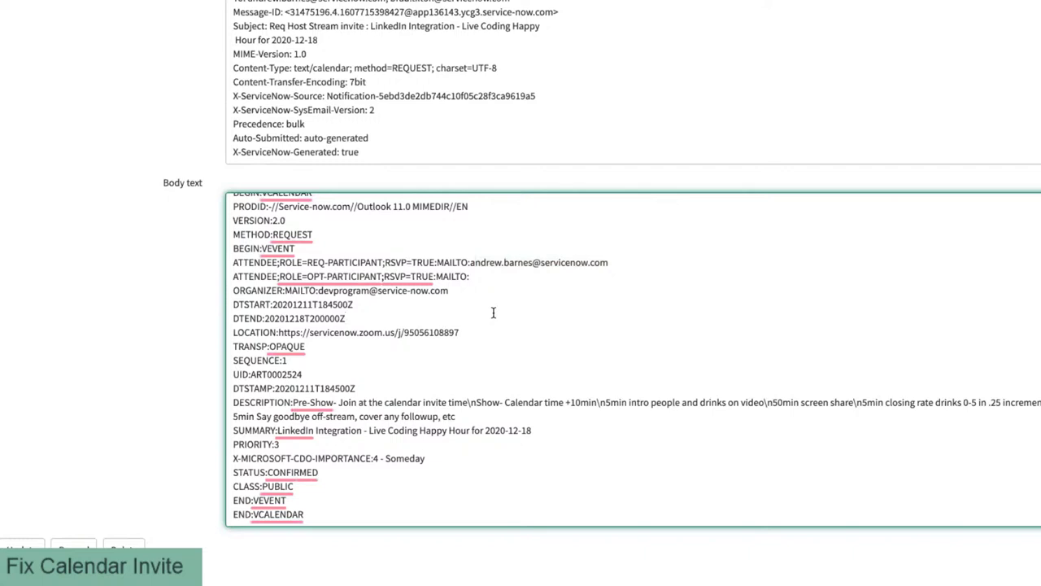
# Step: Examine the DTSTART and DTEND dates in the sent invite's body text and check the Outlook inbox for the received invite
pyautogui.moveTo(2, 244)
pyautogui.click(372, 324)
pyautogui.scroll(1, 345, 252)
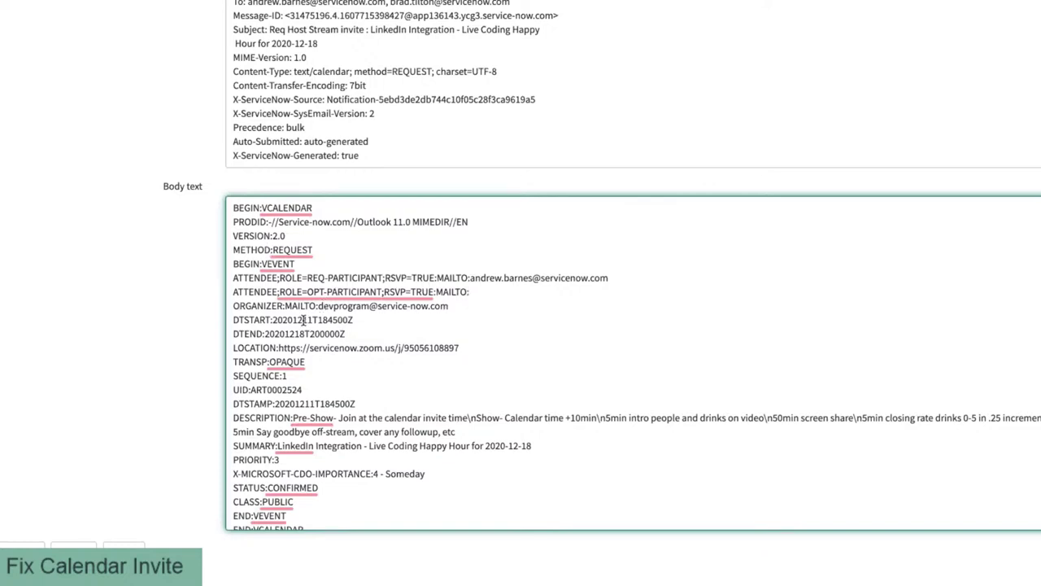
pyautogui.moveTo(302, 321); pyautogui.dragTo(292, 321)
pyautogui.click(296, 322)
pyautogui.moveTo(292, 321); pyautogui.dragTo(304, 334)
pyautogui.press('super+Tab')
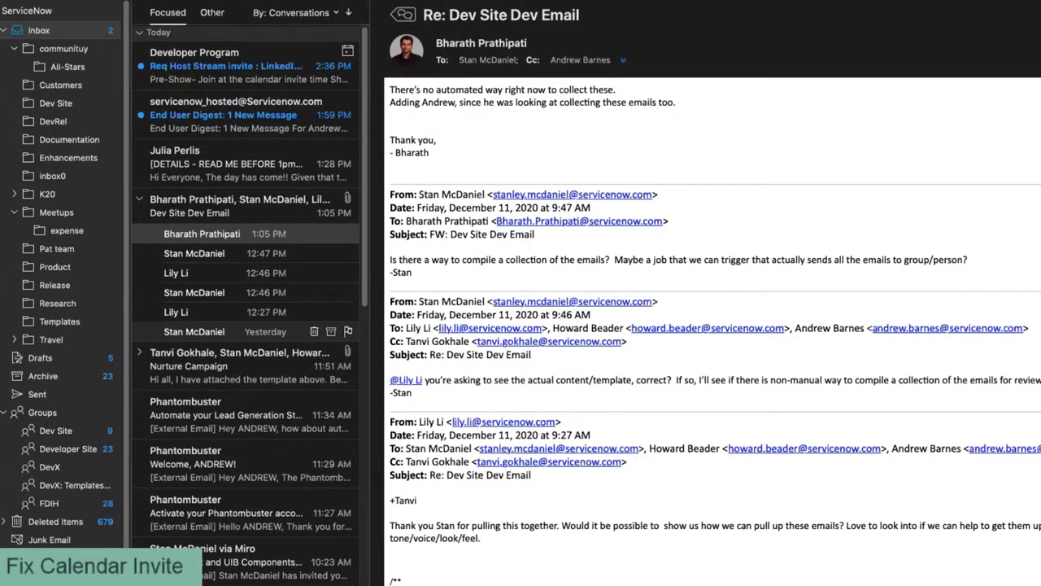
pyautogui.press('super+Tab')
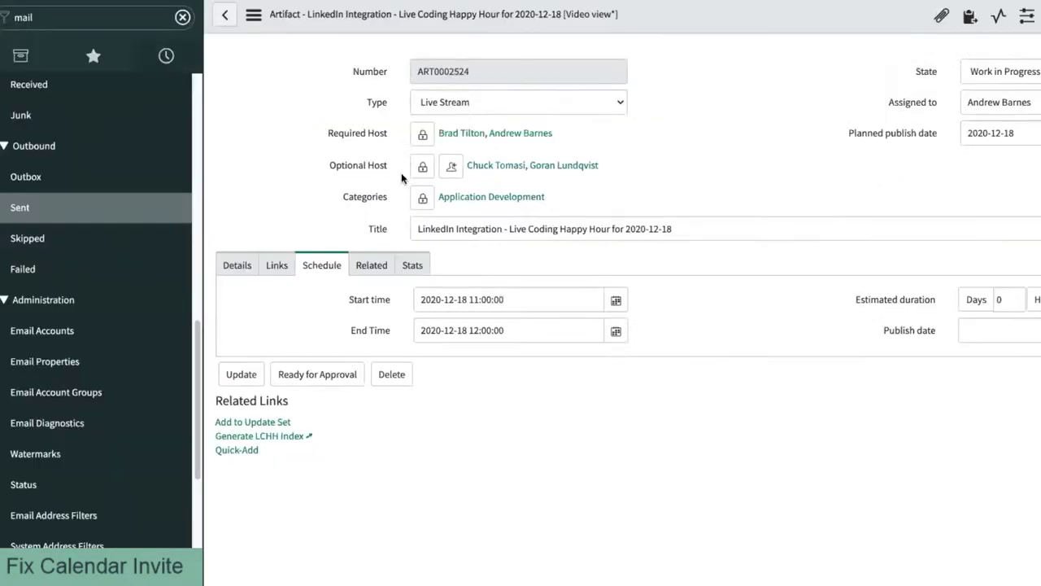
# Step: Show the 2020-12-18 artifact record as XML in an enlarged window and examine its date fields
pyautogui.click(253, 14)
pyautogui.moveTo(275, 210)
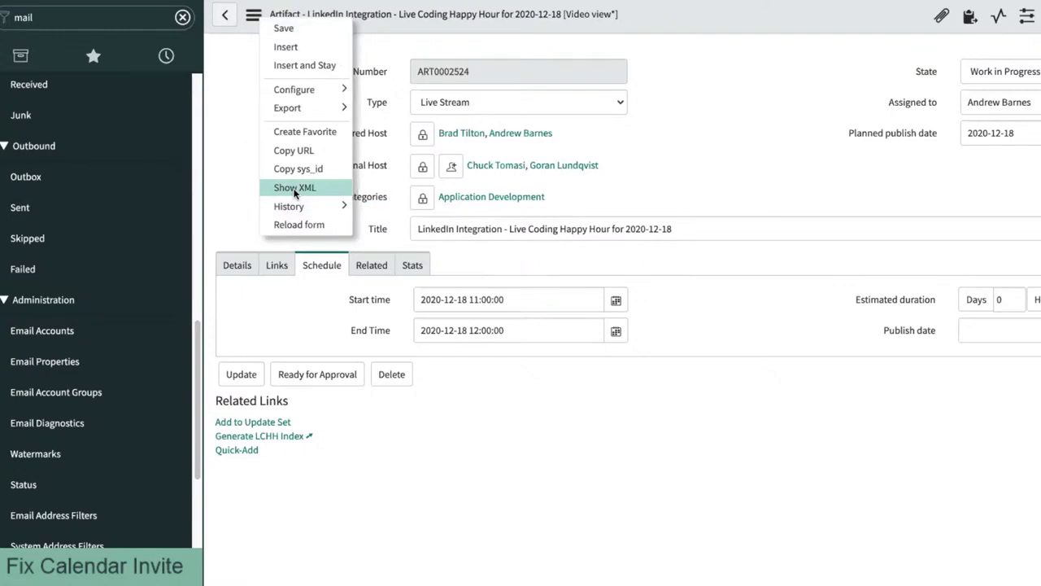
pyautogui.click(296, 190)
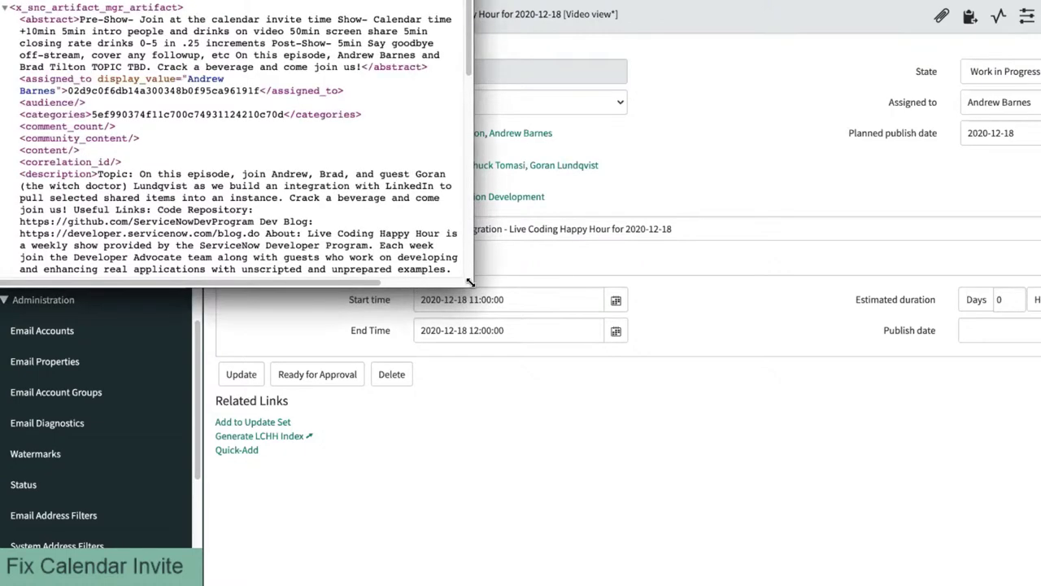
pyautogui.moveTo(475, 288); pyautogui.dragTo(873, 584)
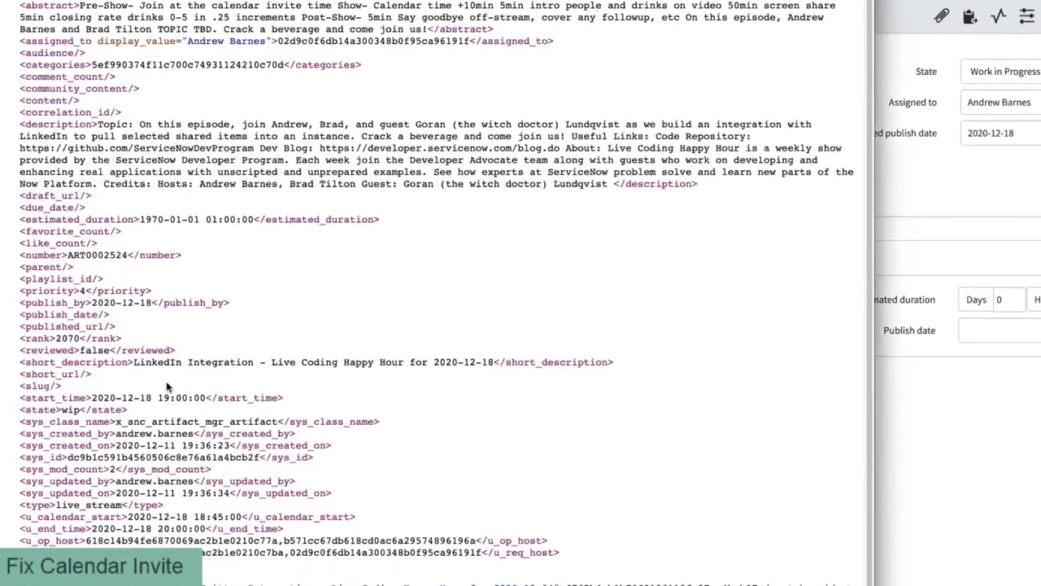
pyautogui.scroll(-1, 262, 358)
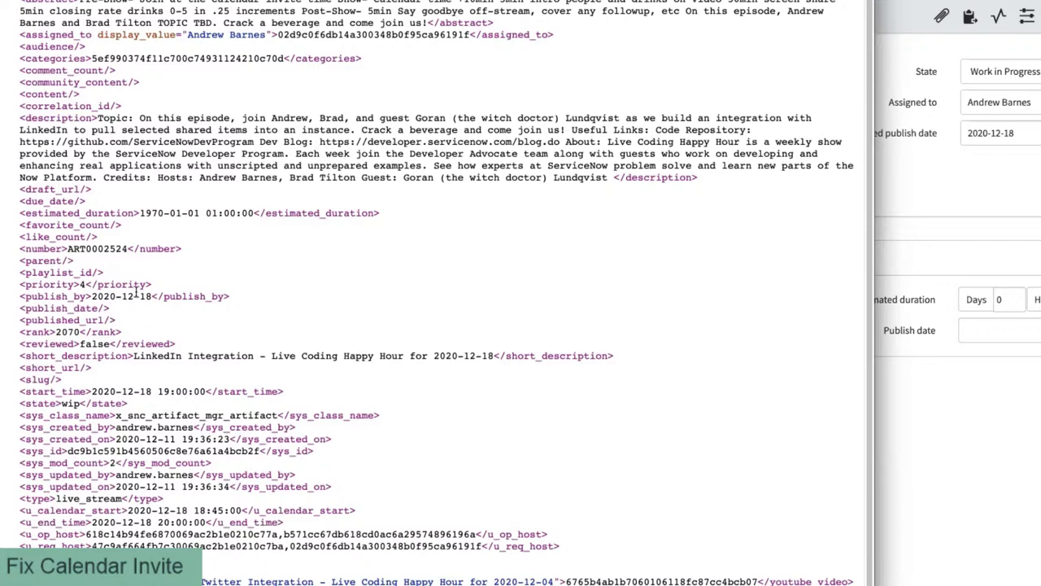
# Step: Find the occurrences of 12-11 in the artifact's XML and close the XML window
pyautogui.hotkey('ctrl', 'f')
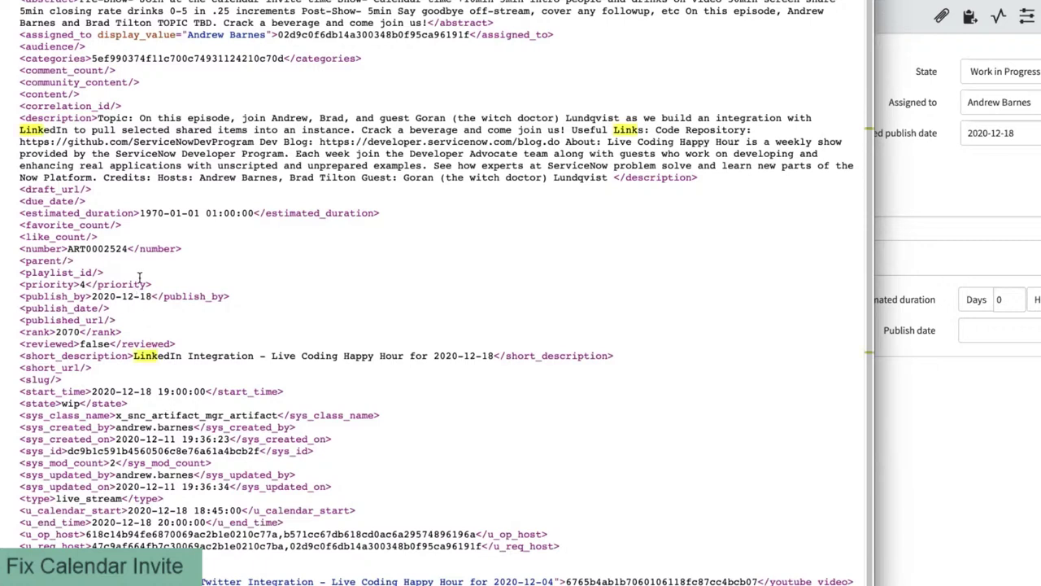
pyautogui.write('12-11')
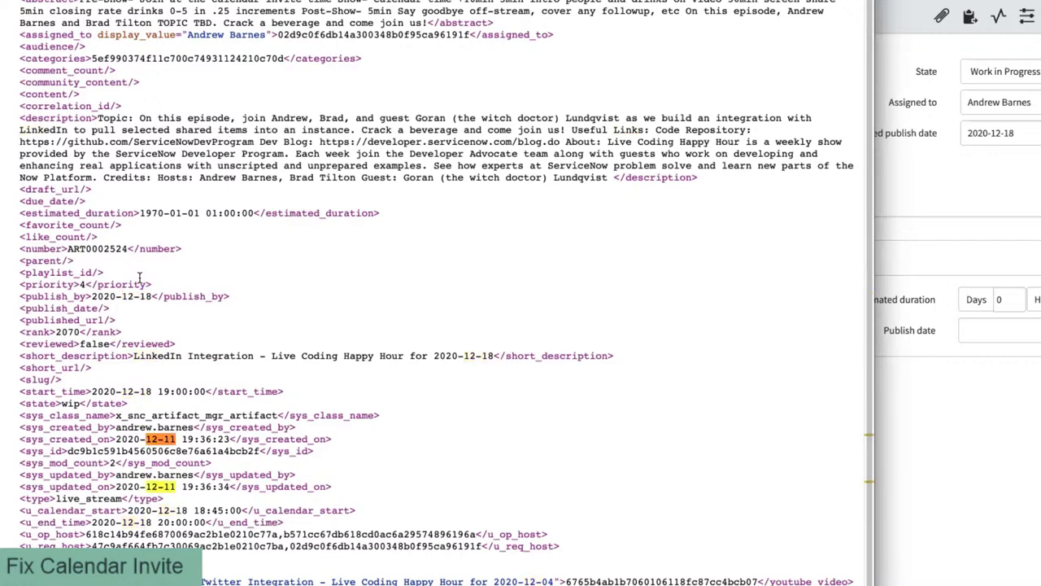
pyautogui.press('Return')
pyautogui.press('Return')
pyautogui.press('super+w')
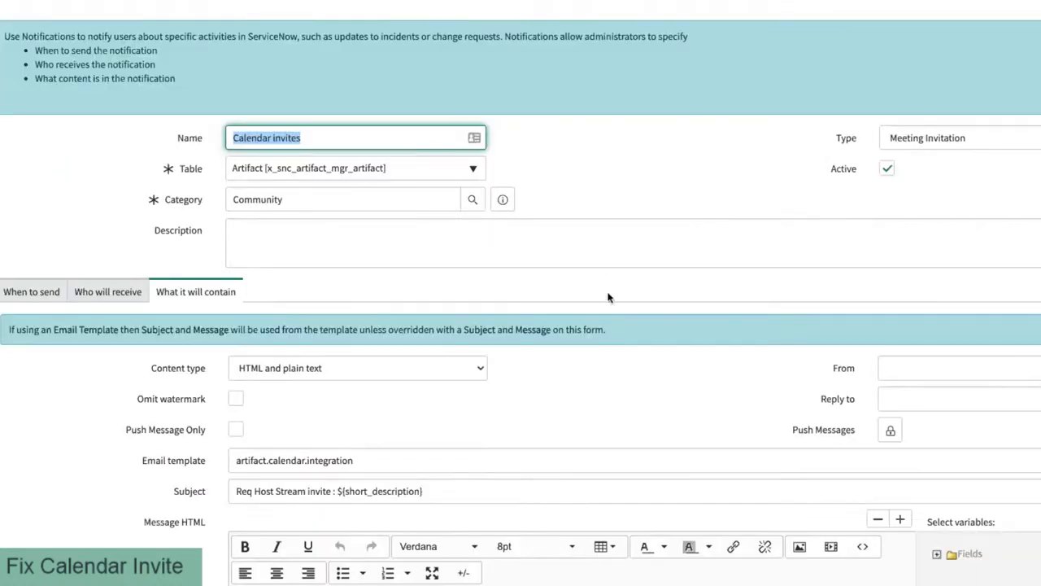
# Step: Examine the dtstart and dtend variables in the message of the artifact.calendar.integration email template
pyautogui.scroll(-5, 601, 317)
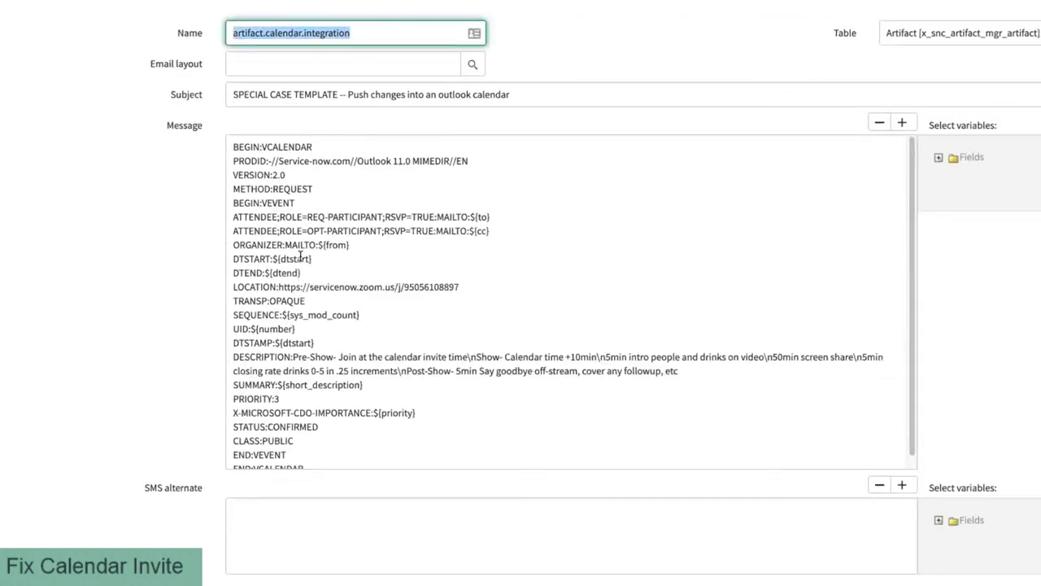
pyautogui.doubleClick(297, 259)
pyautogui.doubleClick(285, 275)
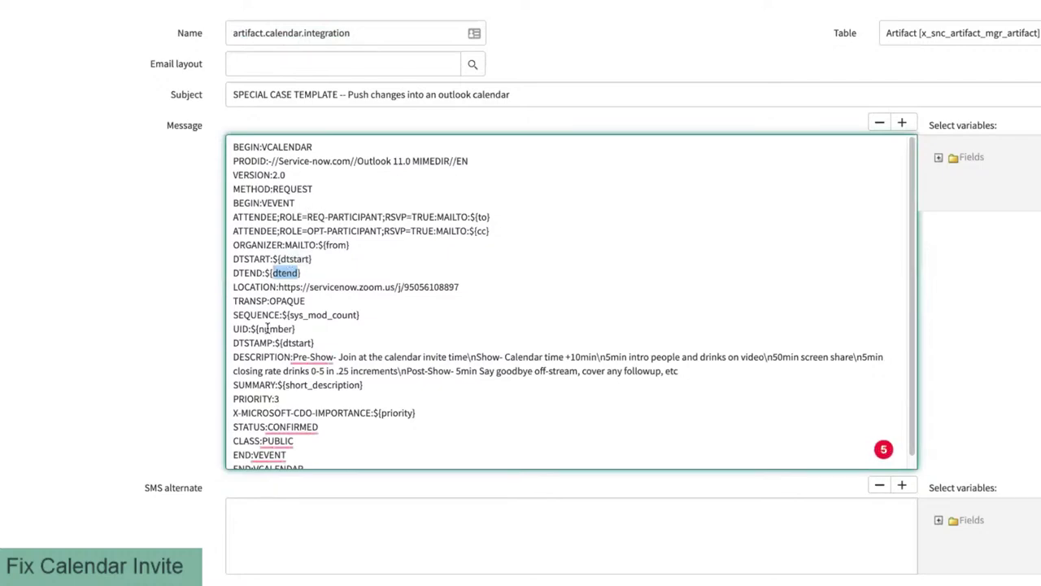
pyautogui.scroll(-3, 191, 353)
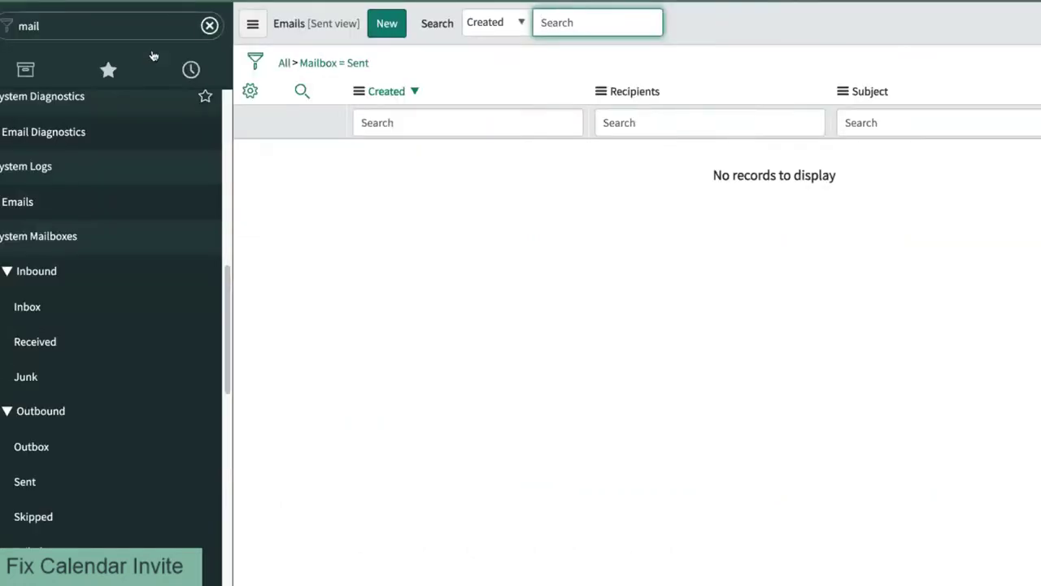
# Step: Search the web for calendar template servicenow
pyautogui.click(144, 25)
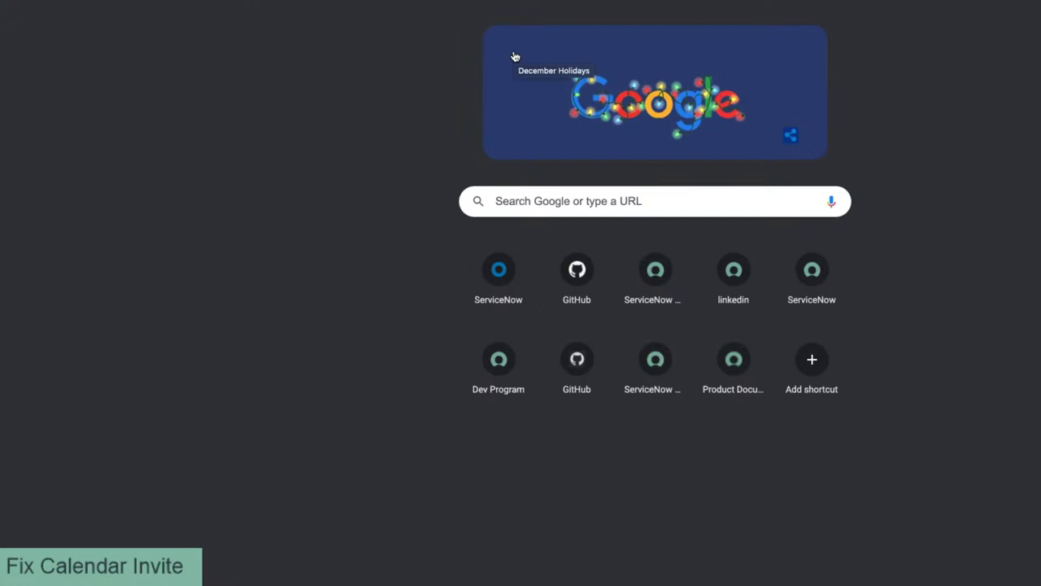
pyautogui.hotkey('ctrl', 'l')
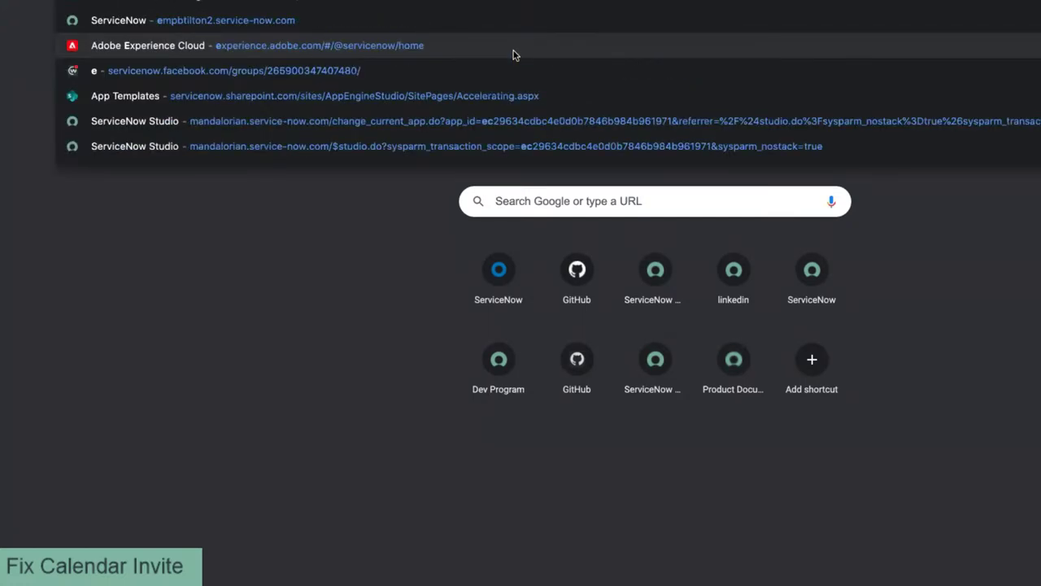
pyautogui.write('calendar')
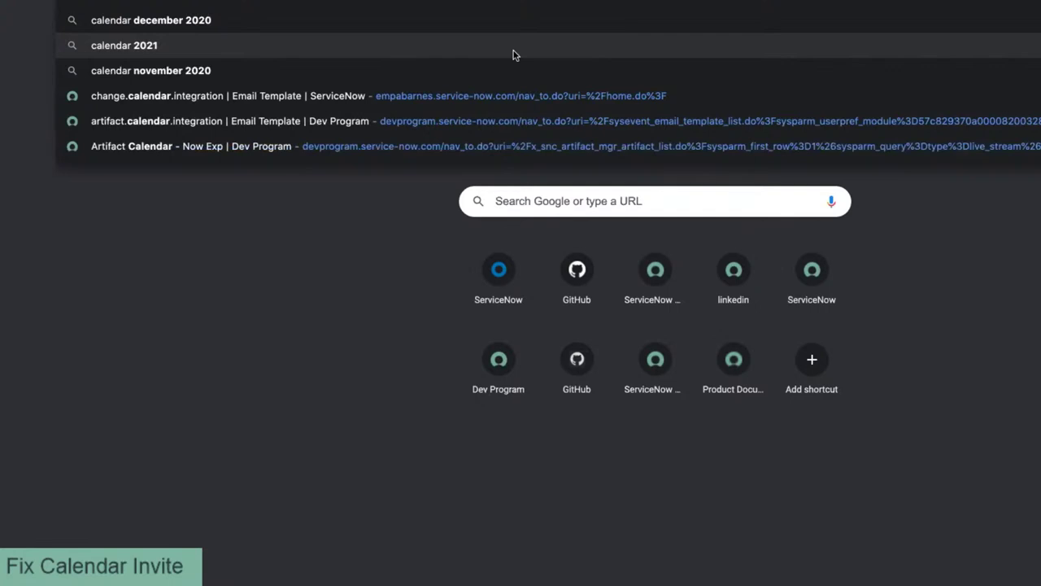
pyautogui.write(' template')
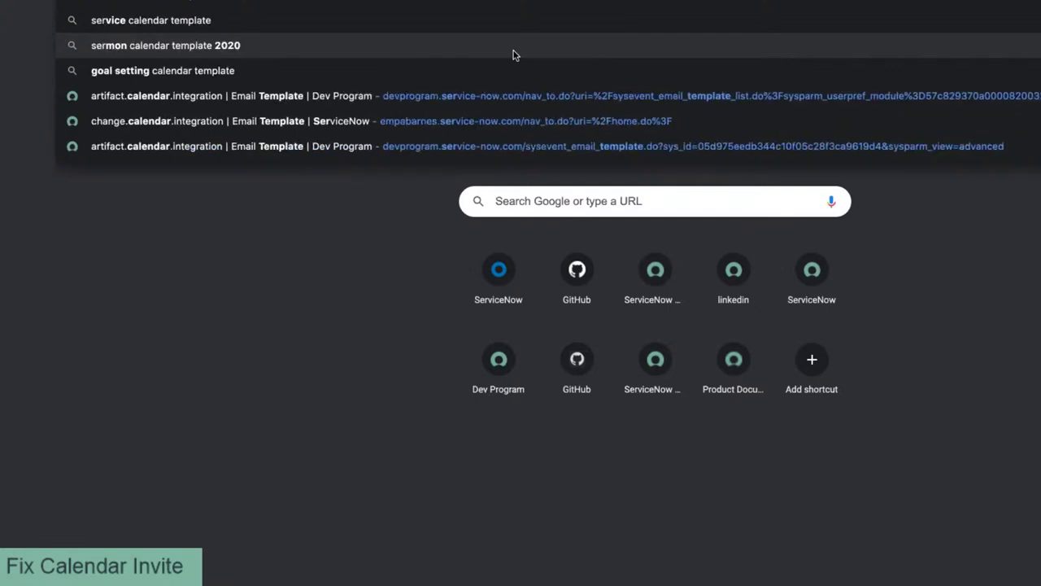
pyautogui.write(' serivcenow')
pyautogui.press('Return')
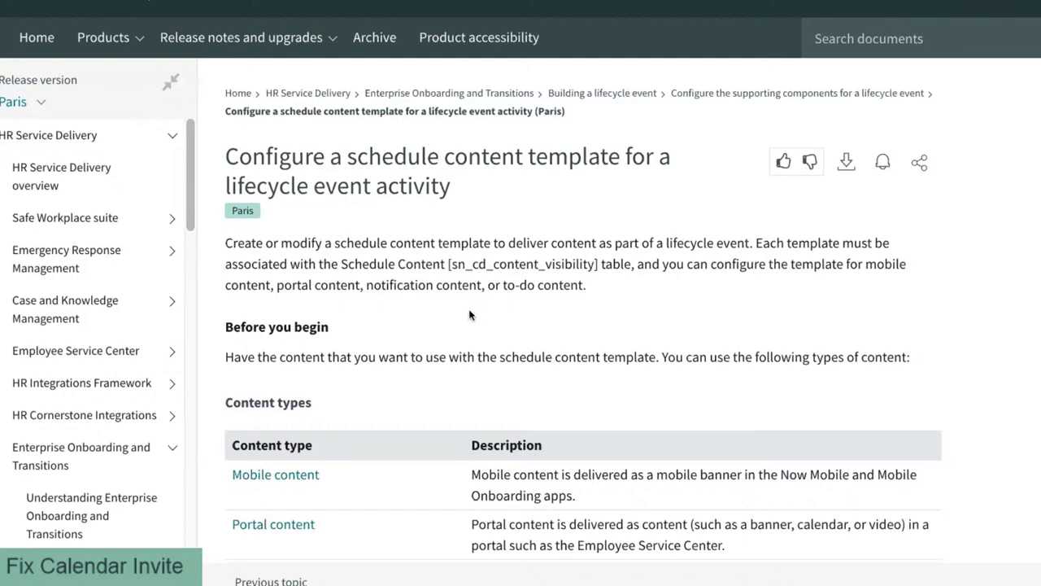
# Step: Skim the documentation page on configuring a schedule content template for a lifecycle event and return to the search results
pyautogui.scroll(-3, 470, 310)
pyautogui.scroll(-3, 471, 310)
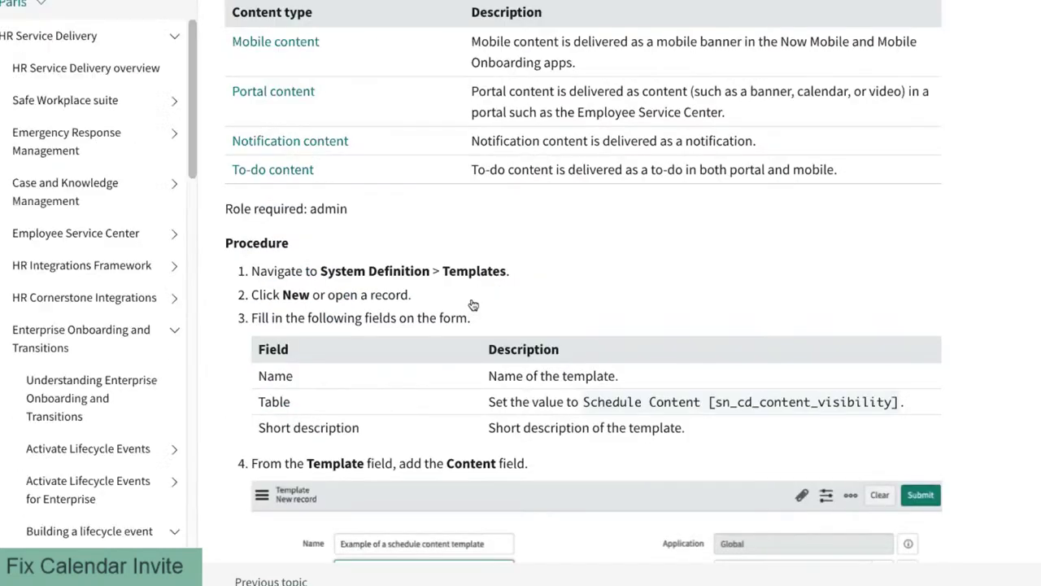
pyautogui.scroll(-8, 471, 302)
pyautogui.scroll(-8, 475, 303)
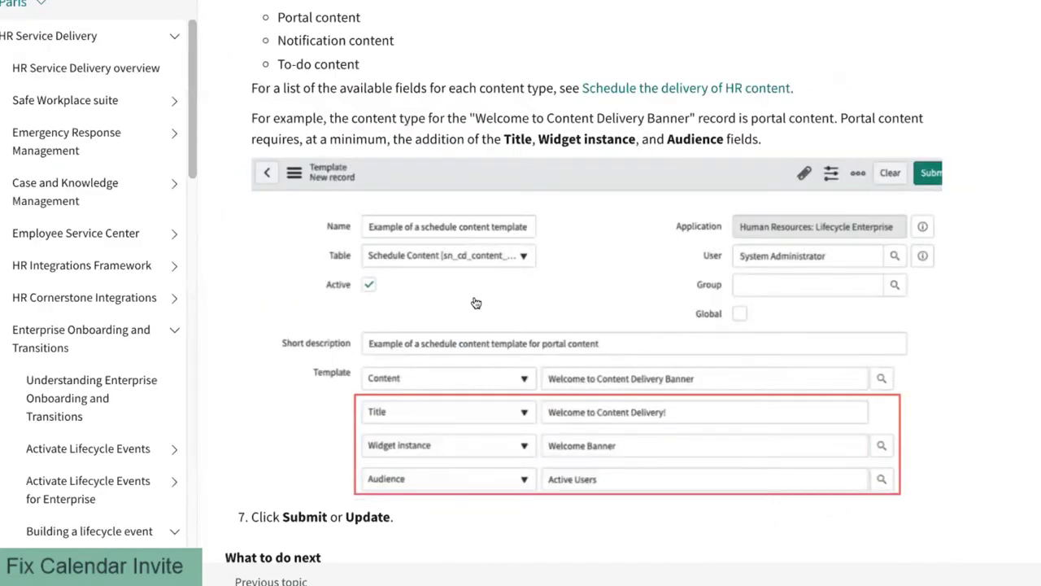
pyautogui.scroll(-3, 476, 302)
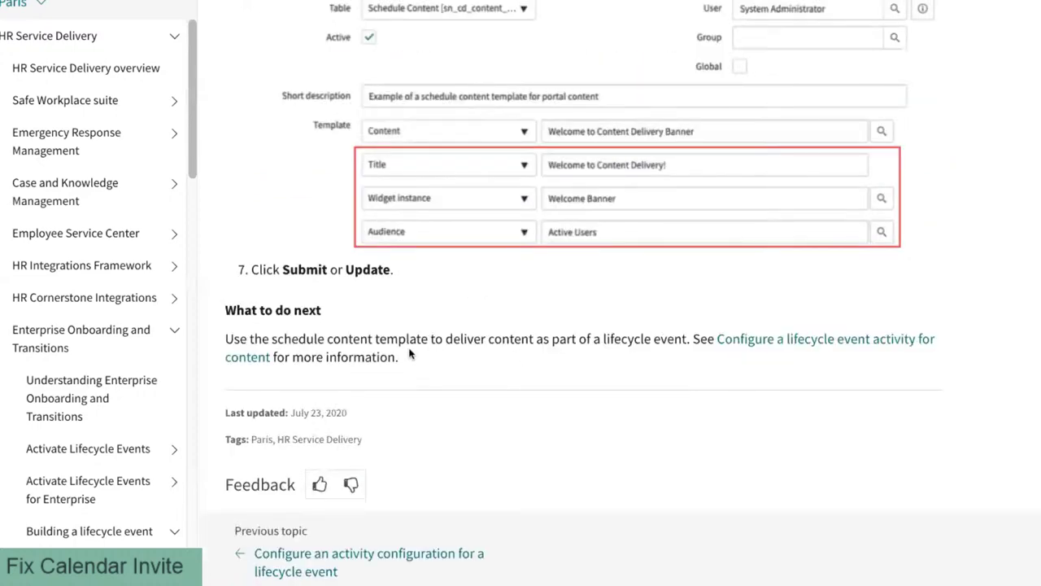
pyautogui.hotkey('alt', 'Left')
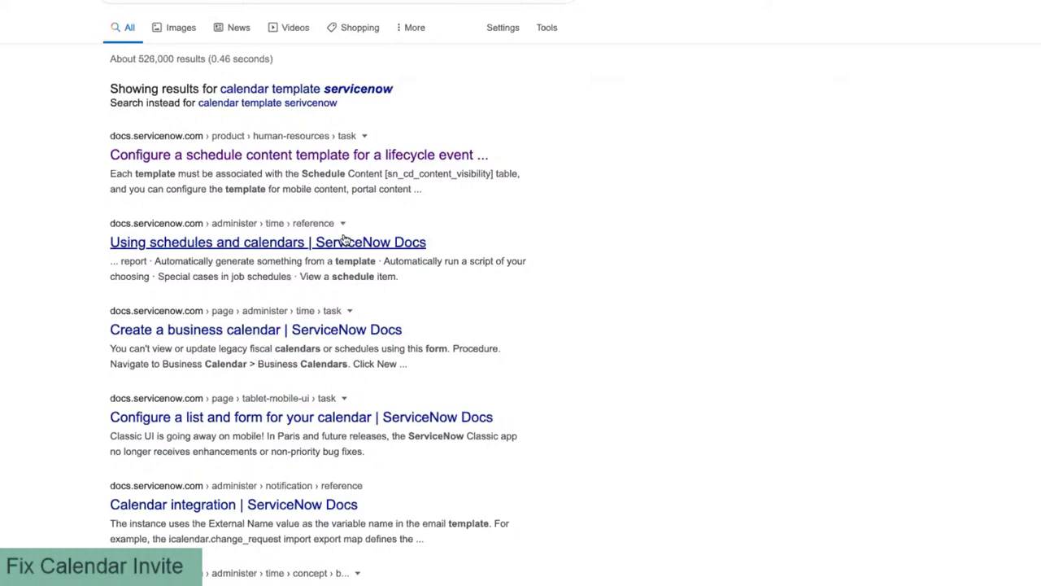
# Step: Open the Calendar integration documentation and read about the iCalendar variables and import export maps
pyautogui.click(337, 505)
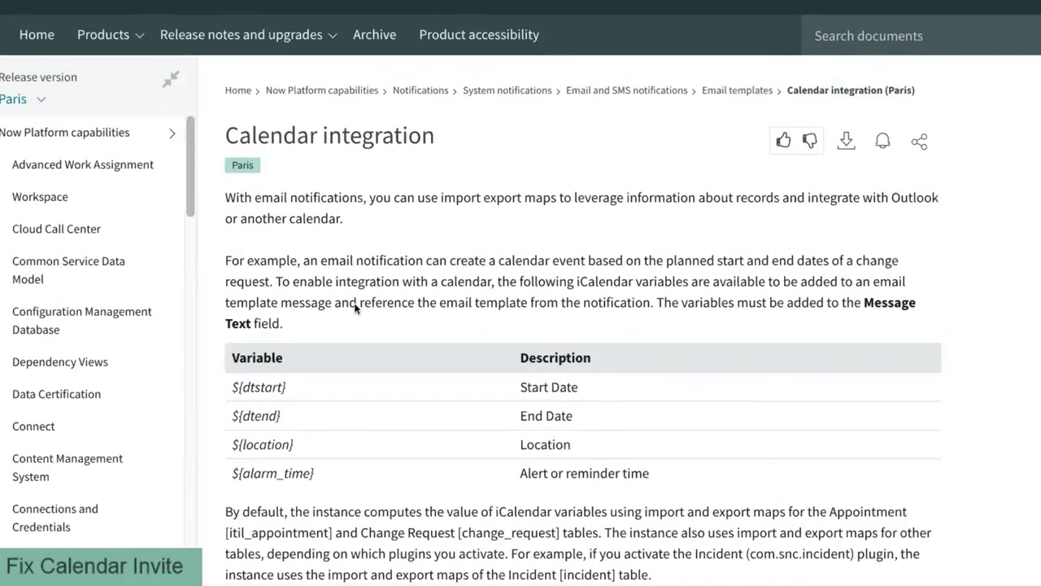
pyautogui.scroll(-2, 504, 426)
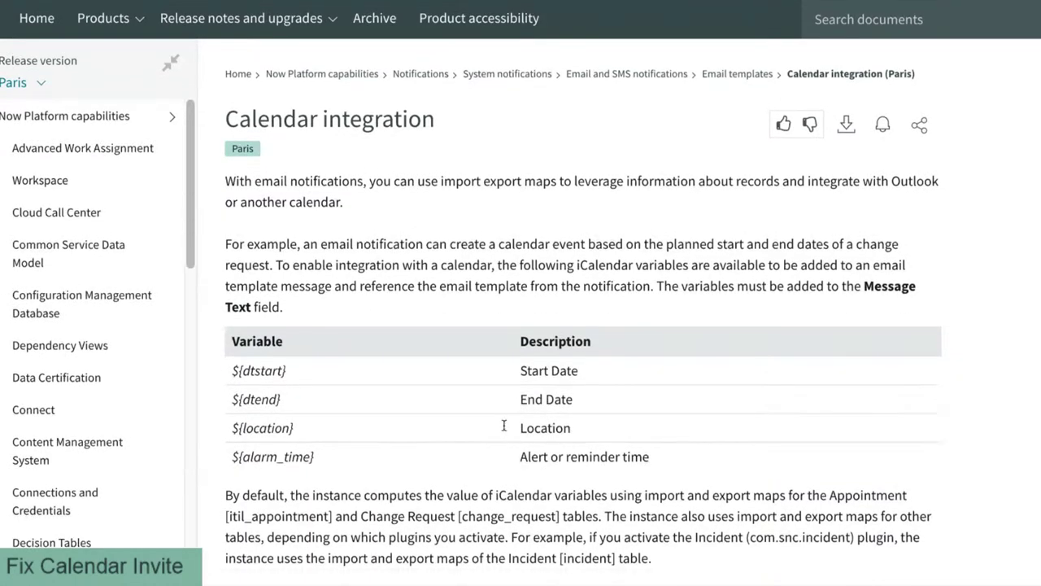
pyautogui.scroll(-3, 504, 426)
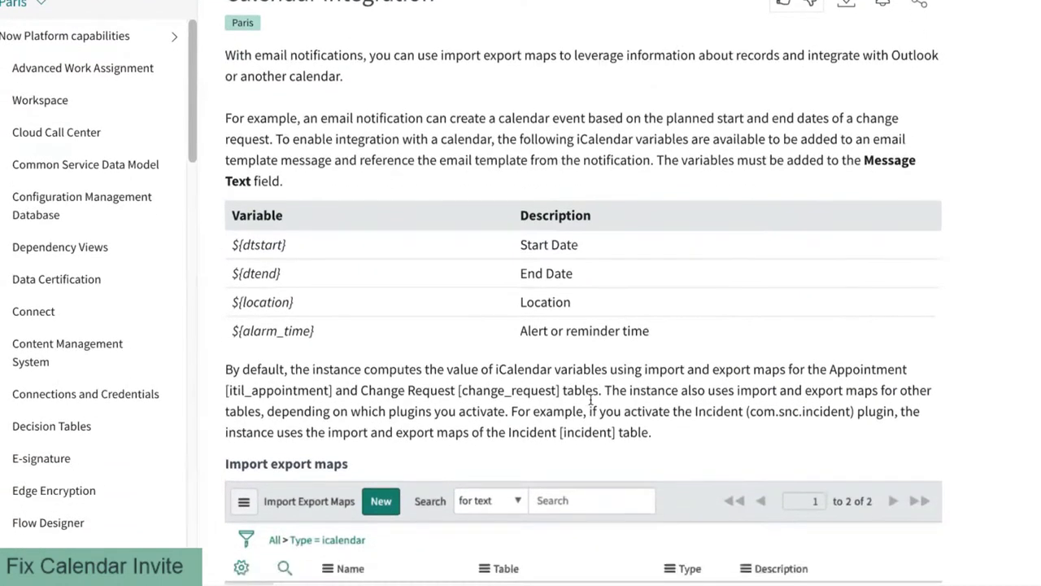
pyautogui.scroll(-10, 481, 429)
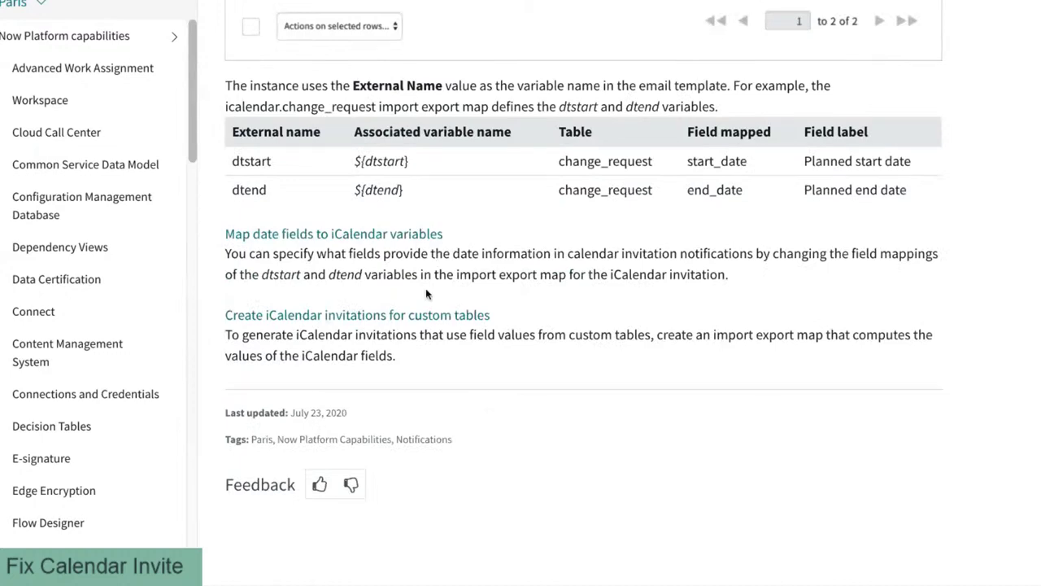
# Step: Open the Map date fields to iCalendar variables topic and select the table name sys_impex_map in its procedure
pyautogui.click(411, 236)
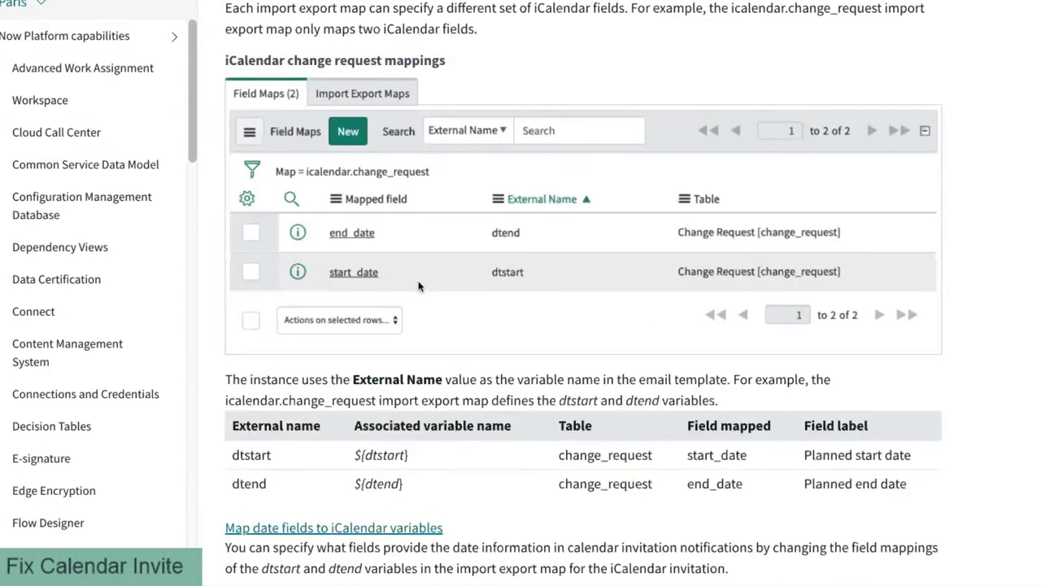
pyautogui.scroll(-3, 479, 202)
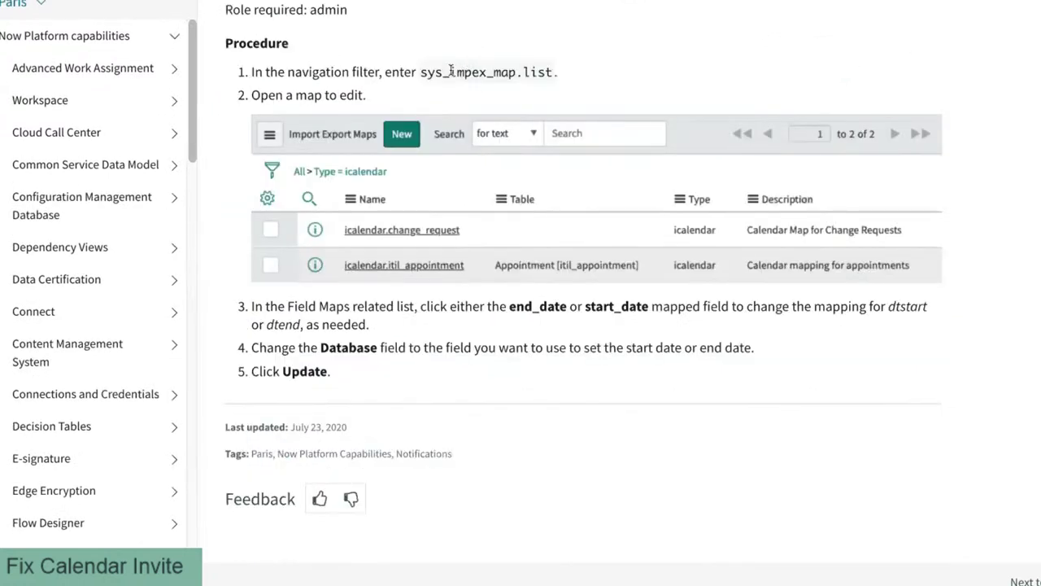
pyautogui.doubleClick(450, 72)
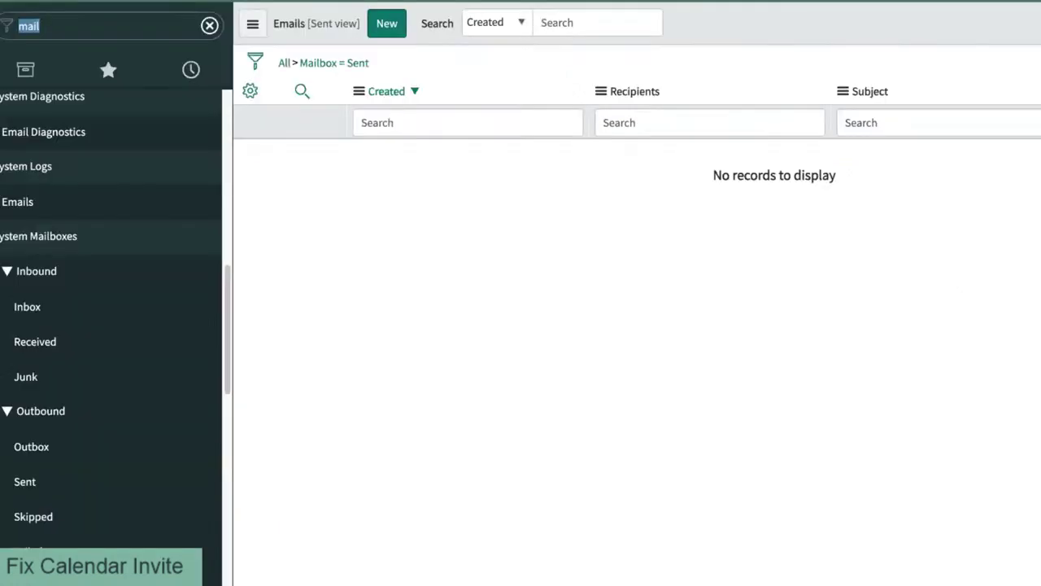
# Step: Open the import export maps with sys_impex_map.list and examine the icalendar.x_snc_artifact_mgr_artifact map
pyautogui.write('sys_impex_map')
pyautogui.write('.list')
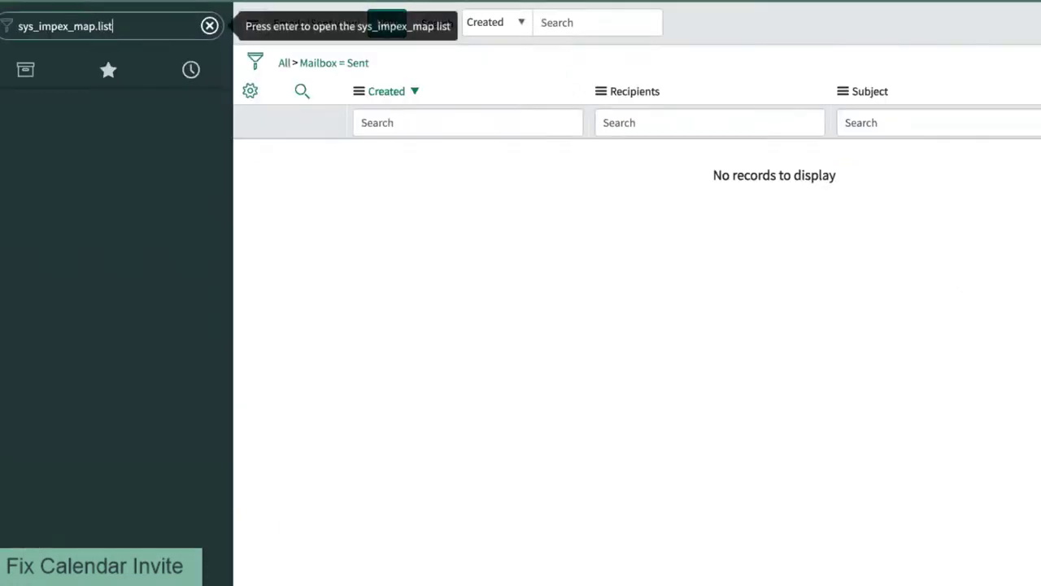
pyautogui.press('Return')
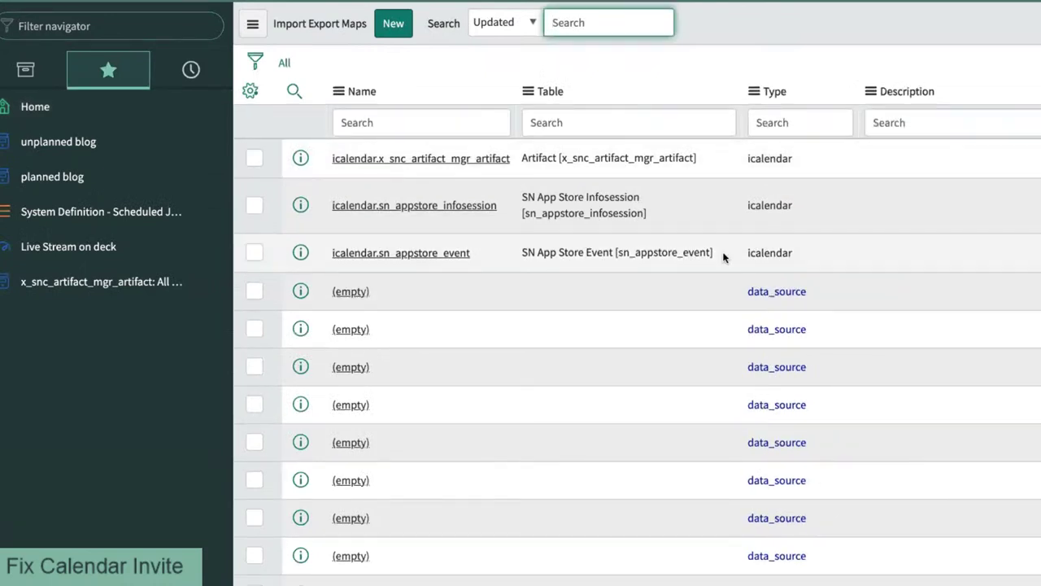
pyautogui.click(401, 159)
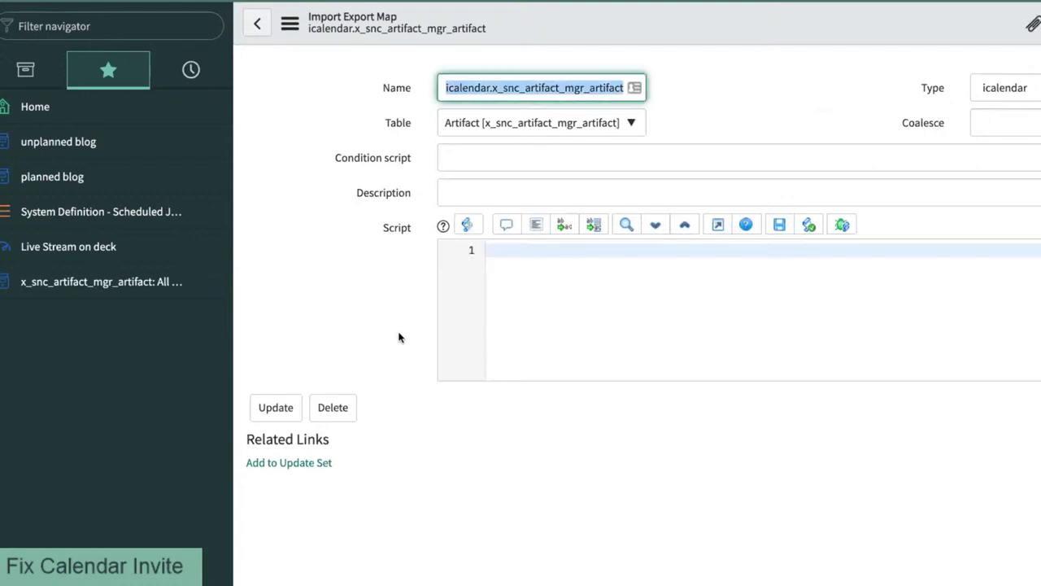
pyautogui.scroll(-3, 405, 360)
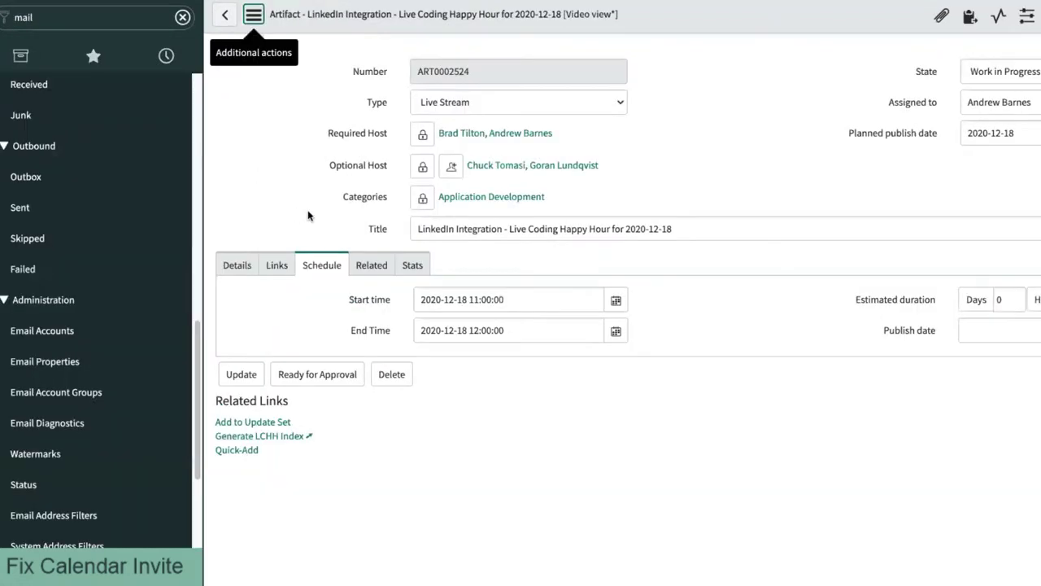
# Step: Show the XML of the LinkedIn Integration artifact record, find its u_calendar_start field, and return to the form
pyautogui.rightClick(364, 300)
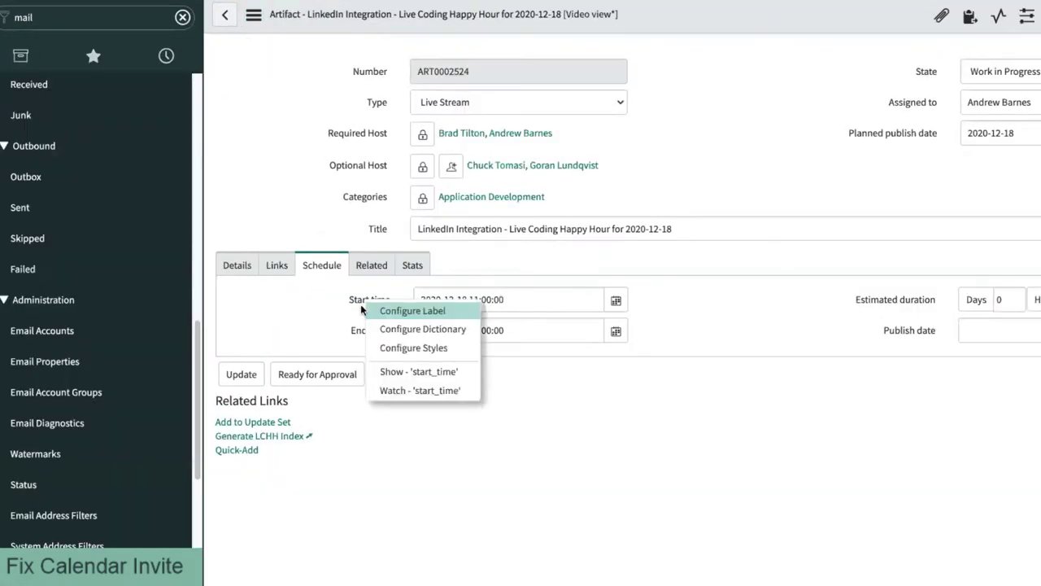
pyautogui.click(311, 307)
pyautogui.click(254, 14)
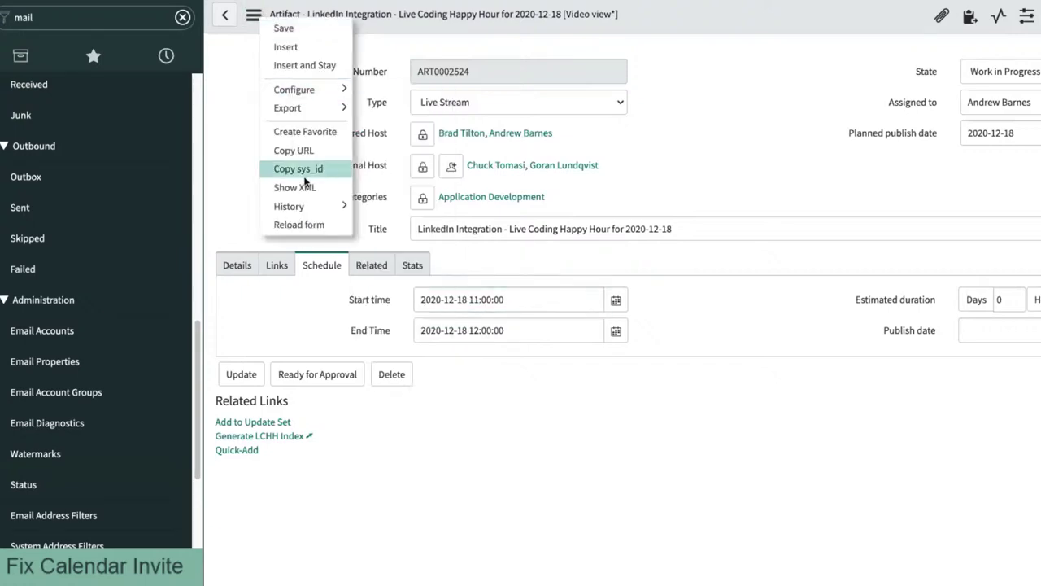
pyautogui.click(301, 189)
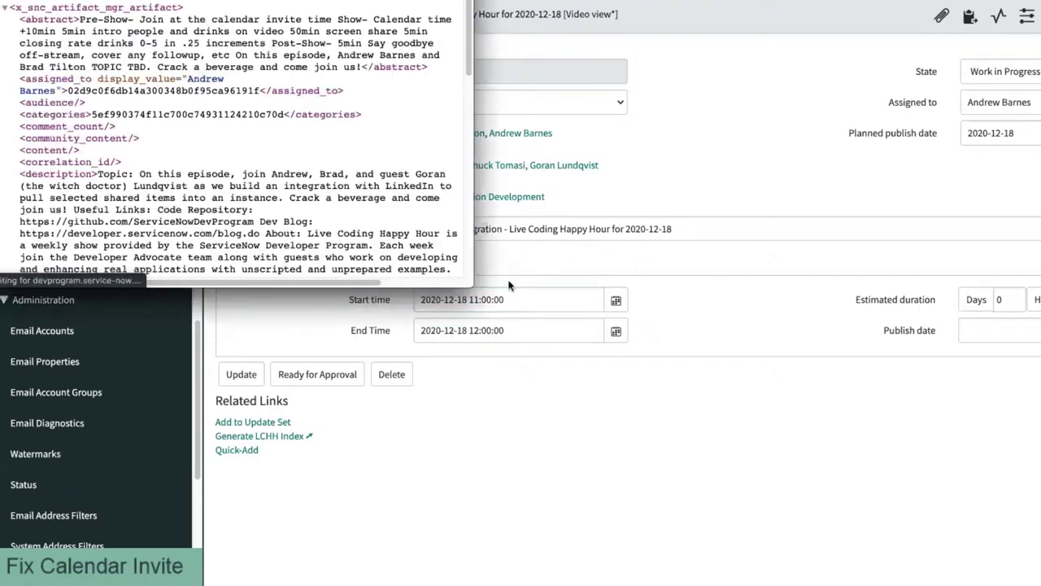
pyautogui.moveTo(472, 287); pyautogui.dragTo(587, 544)
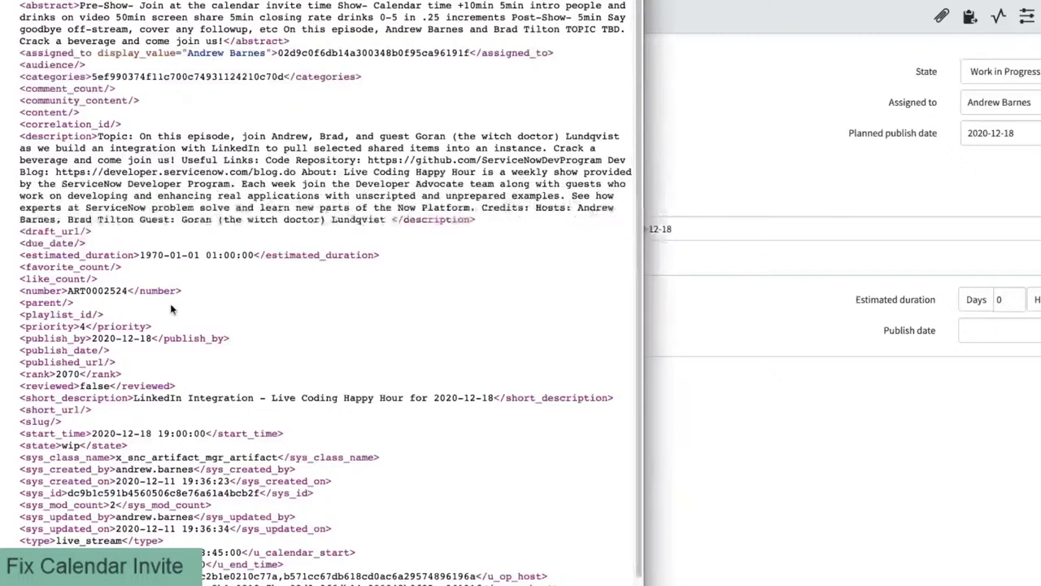
pyautogui.scroll(-1, 155, 321)
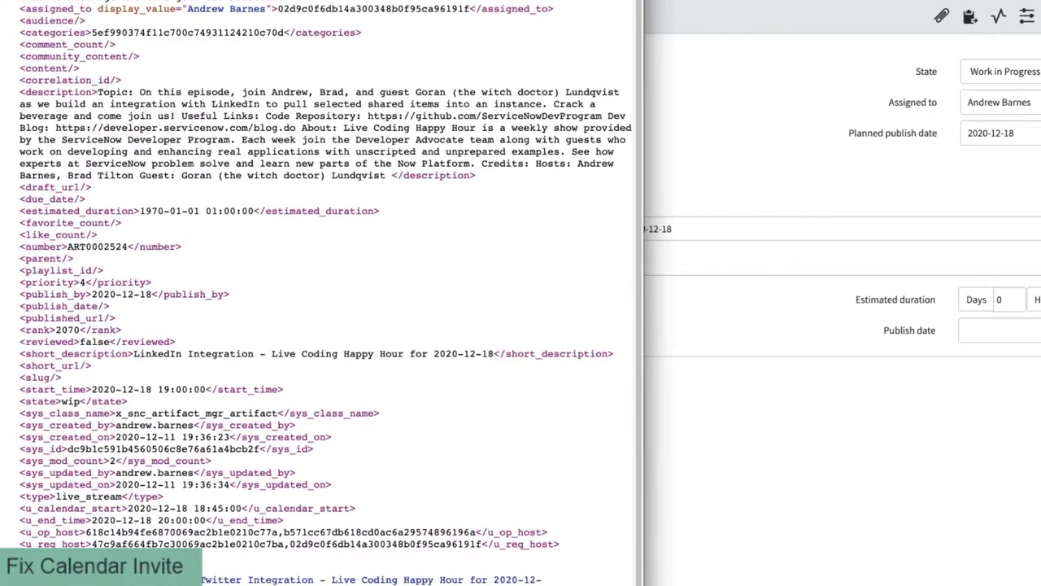
pyautogui.doubleClick(68, 508)
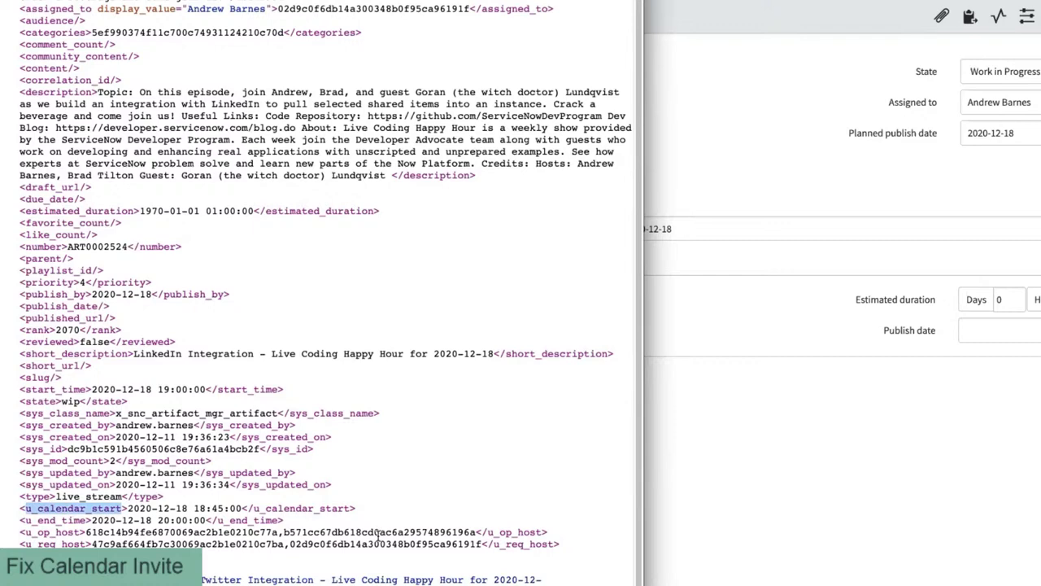
pyautogui.click(787, 496)
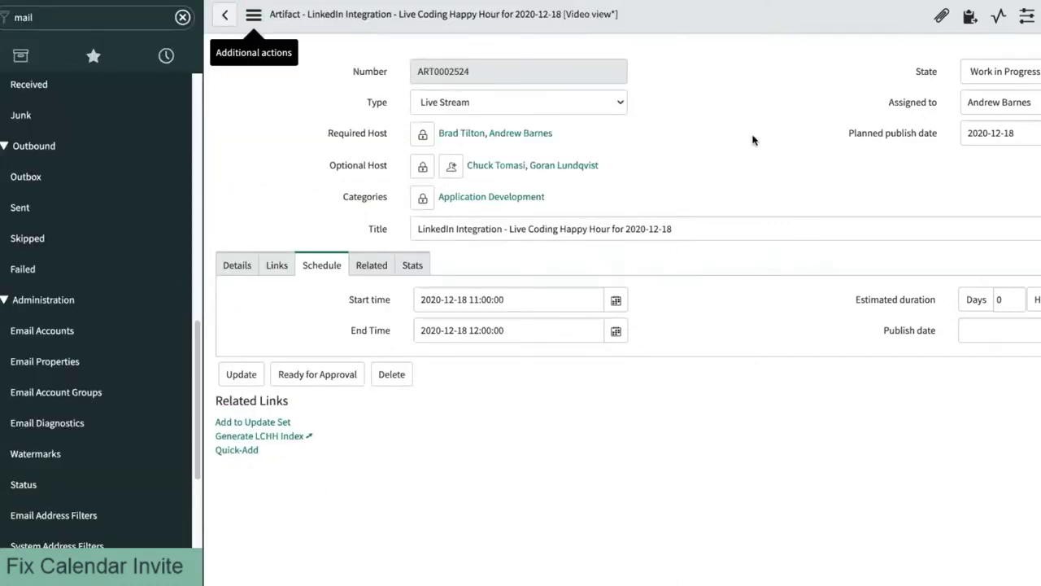
# Step: Set the artifact's state to Needs Research and save the record
pyautogui.click(1025, 72)
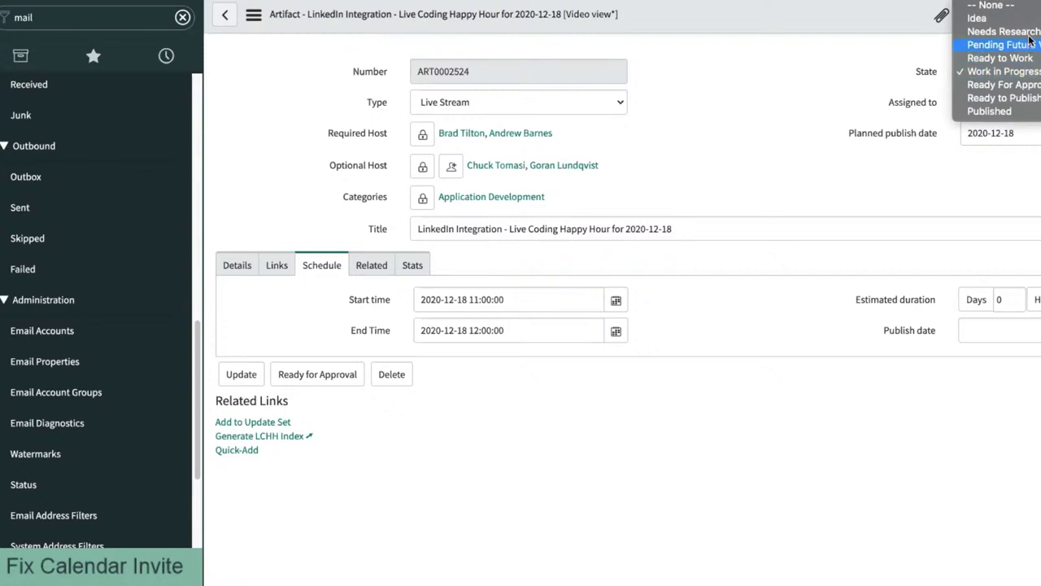
pyautogui.click(1027, 36)
pyautogui.rightClick(794, 11)
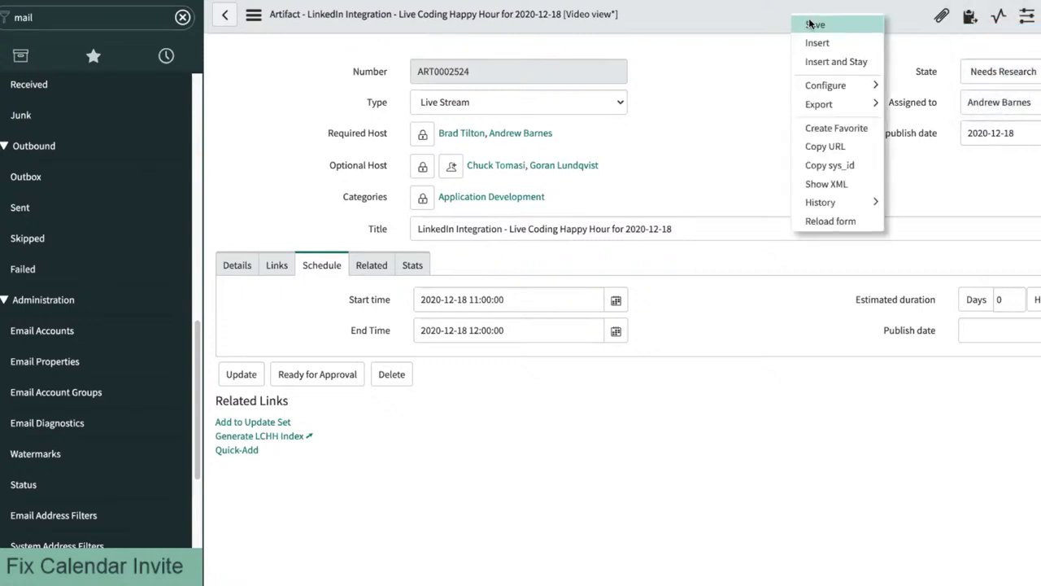
pyautogui.click(810, 24)
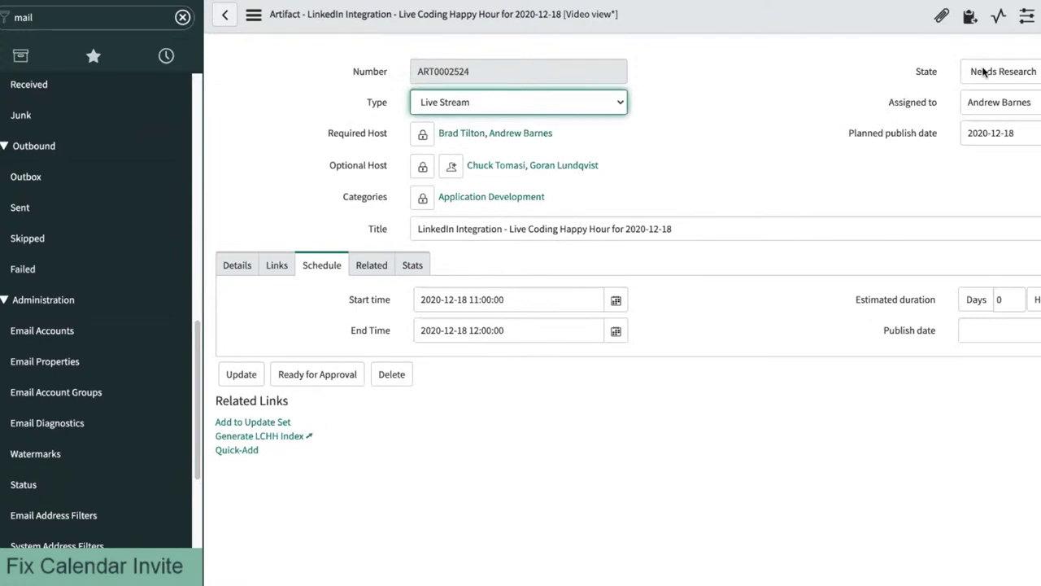
# Step: Set the artifact's state back to Work in Progress and save the record to retrigger the invite notification
pyautogui.click(982, 72)
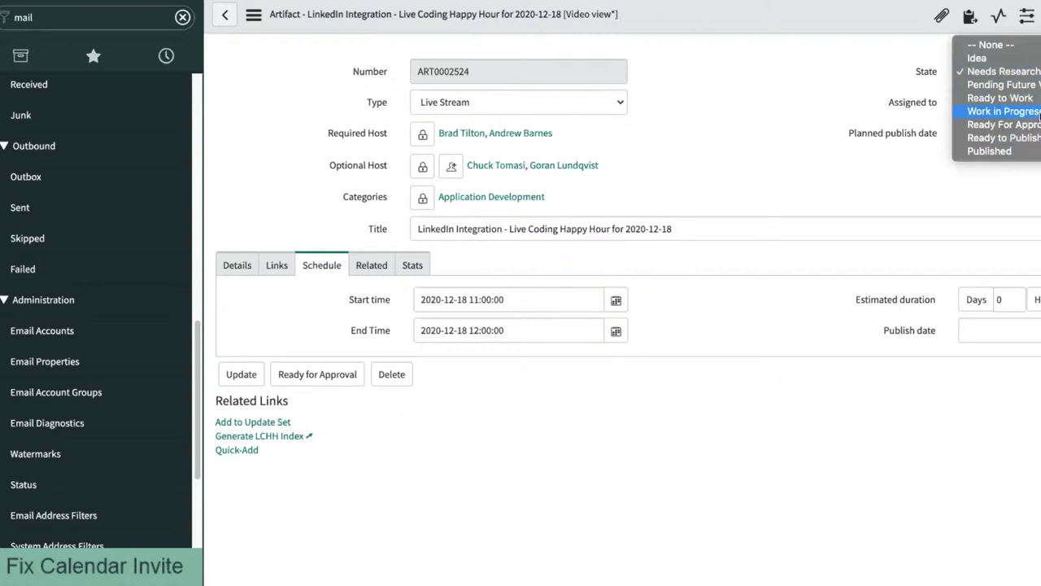
pyautogui.click(1039, 112)
pyautogui.rightClick(764, 13)
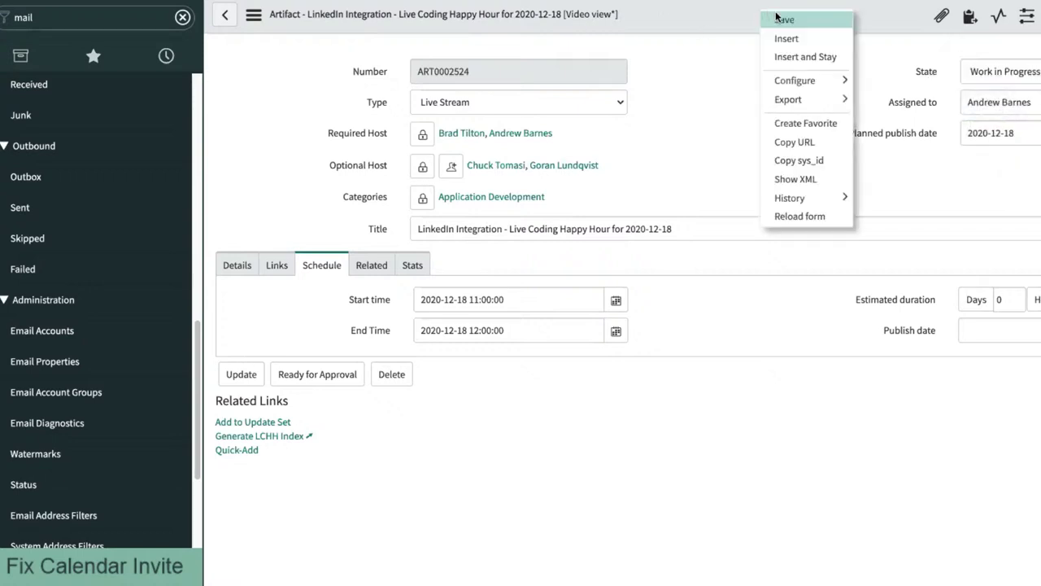
pyautogui.click(795, 20)
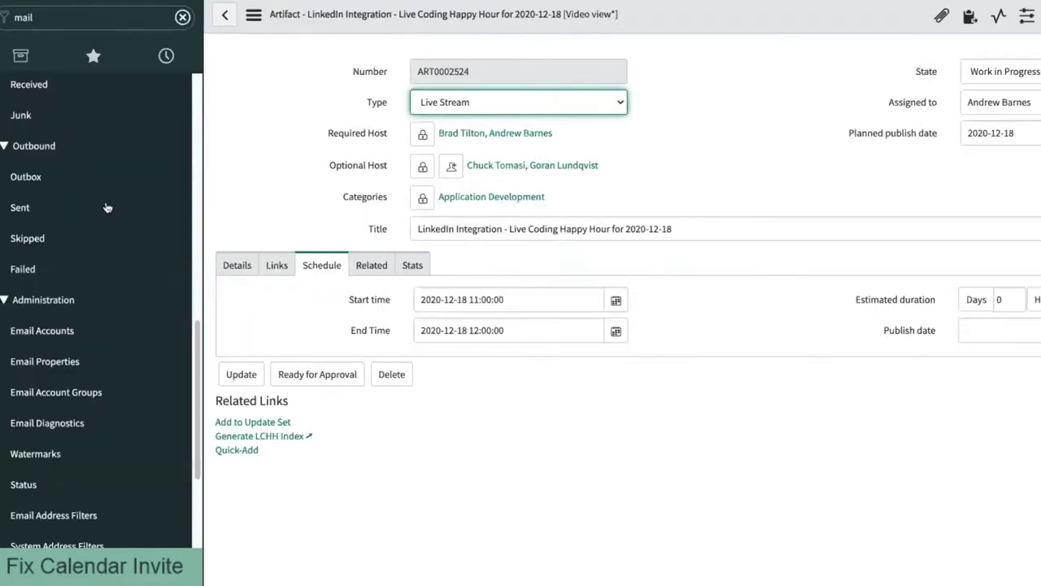
# Step: Open the outbound mail Outbox and check it for emails created today
pyautogui.scroll(-5, 69, 335)
pyautogui.scroll(5, 68, 332)
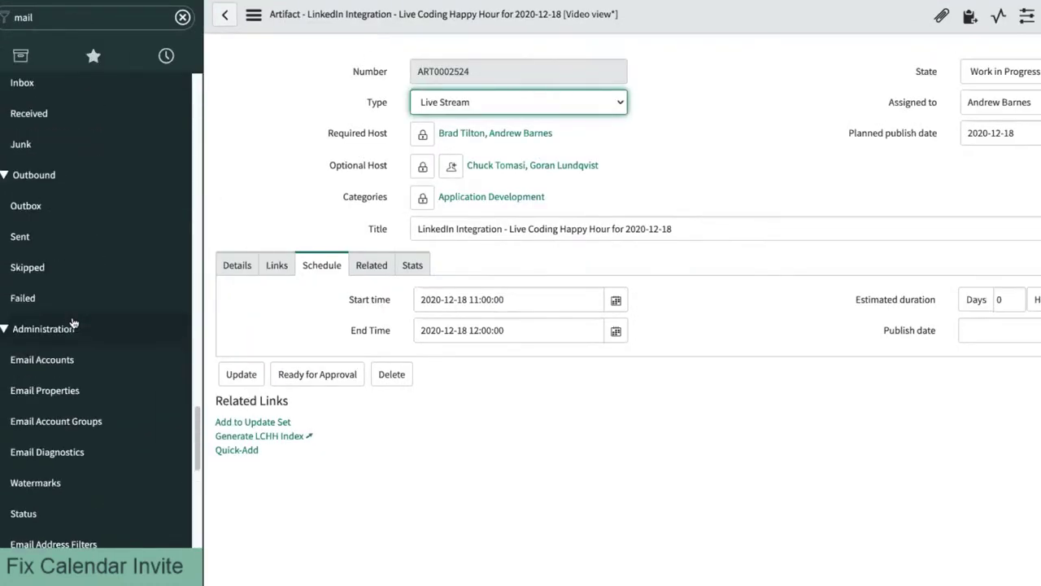
pyautogui.click(70, 210)
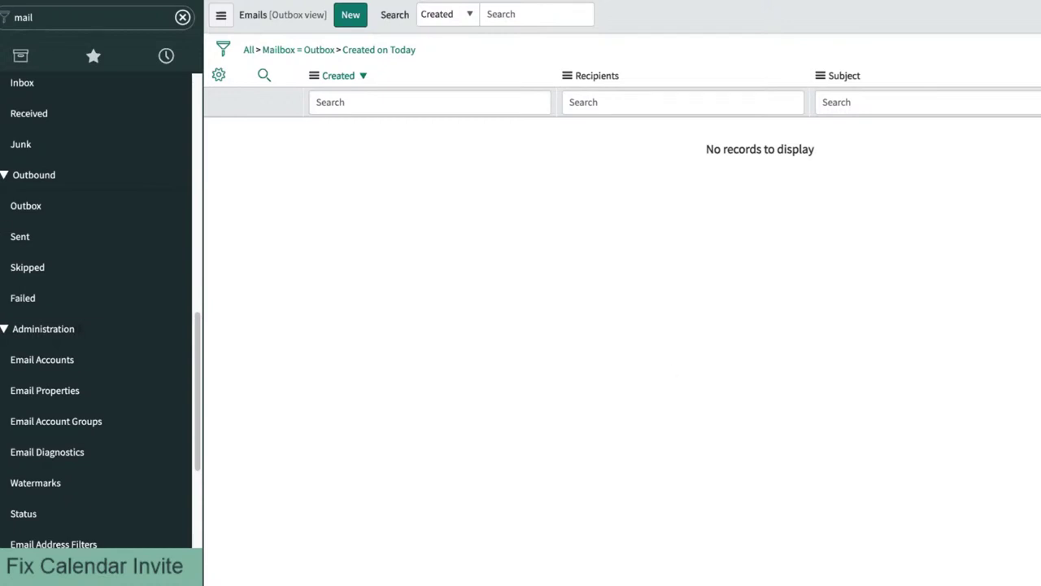
pyautogui.click(537, 14)
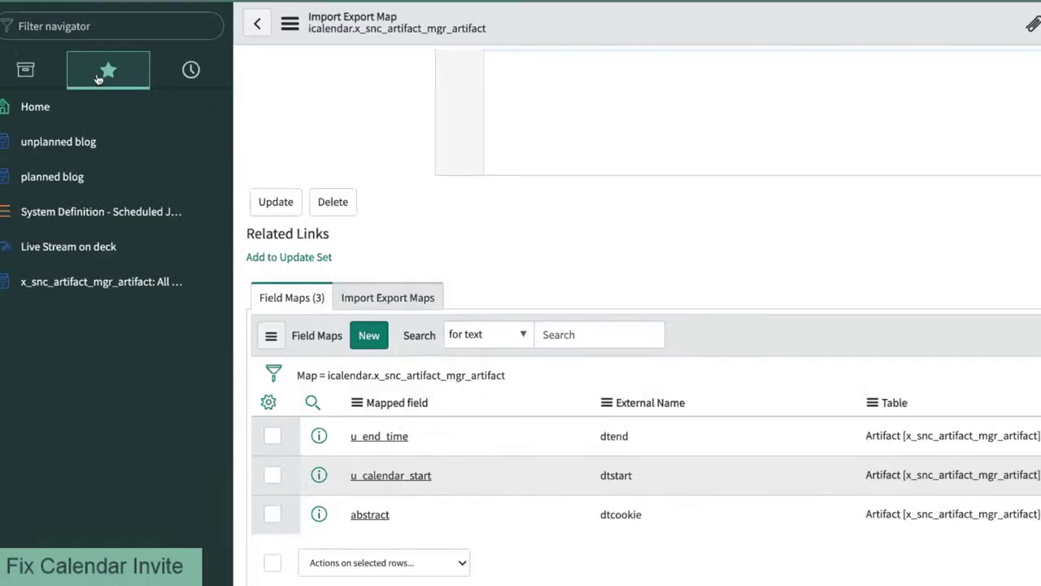
# Step: Return to the import export map window, filter the navigator by "notif", and open the list of active email notifications
pyautogui.click(107, 25)
pyautogui.write('notif')
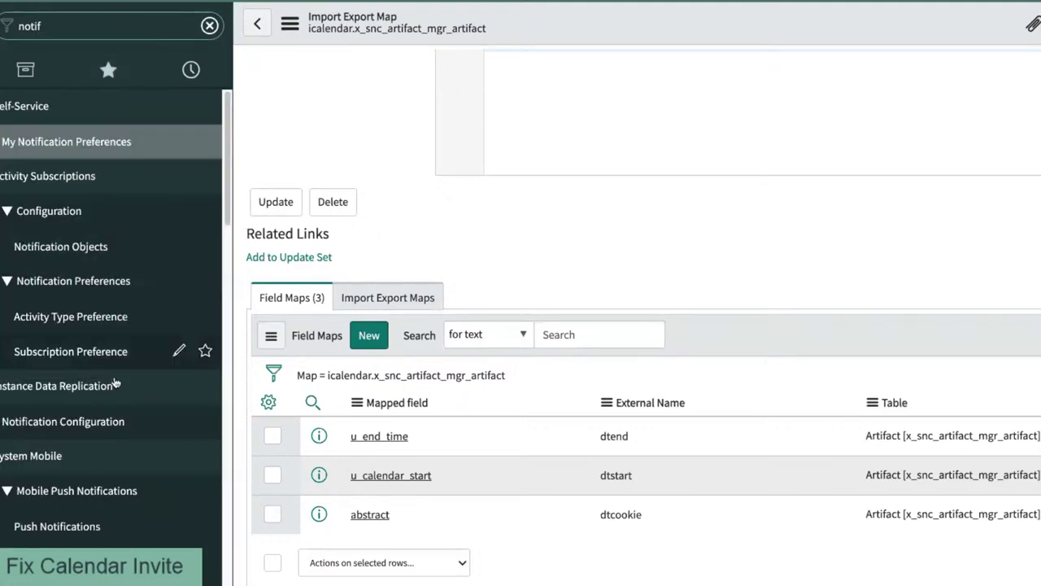
pyautogui.scroll(-10, 112, 390)
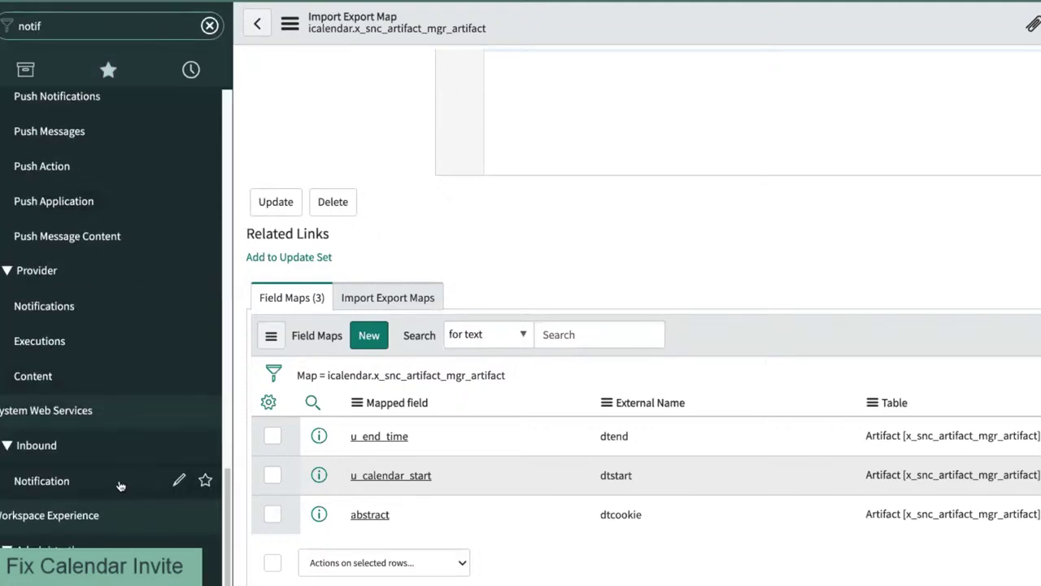
pyautogui.click(91, 315)
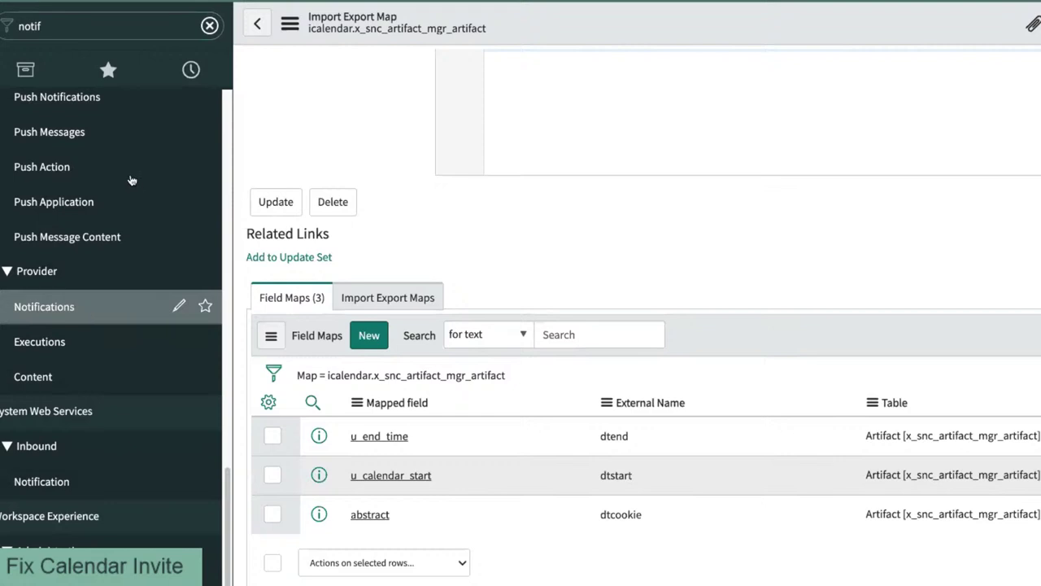
pyautogui.scroll(3, 122, 200)
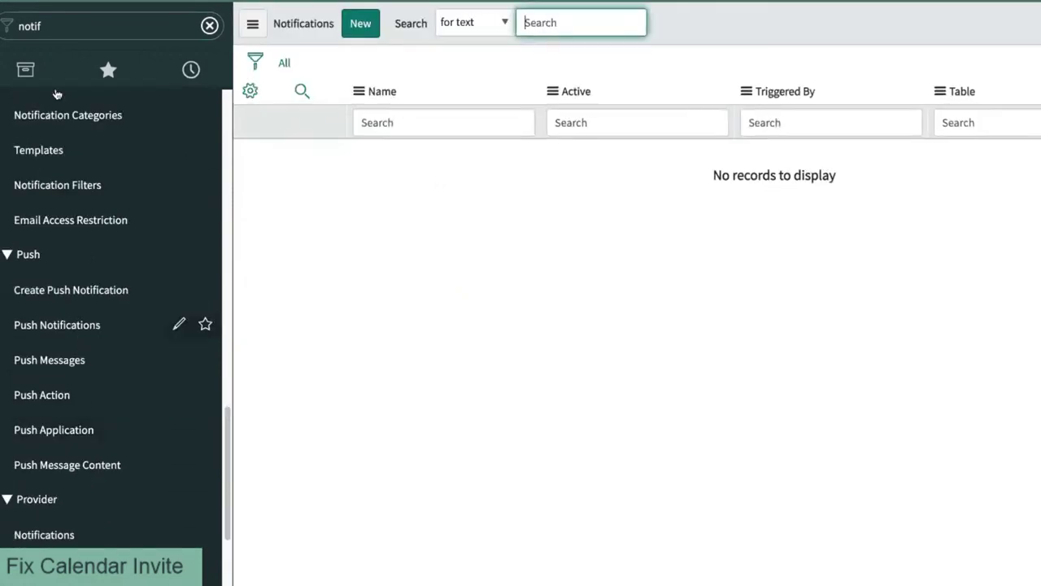
pyautogui.scroll(3, 89, 175)
pyautogui.click(92, 150)
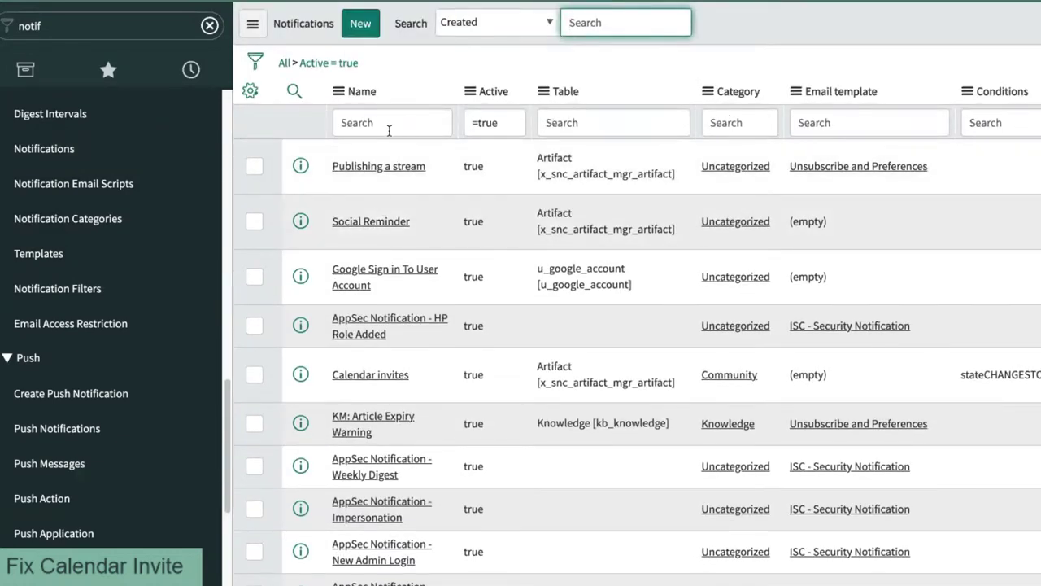
# Step: Filter the notifications to the x_snc_artifact_mgr_artifact table and open the second Calendar invites record
pyautogui.rightClick(600, 183)
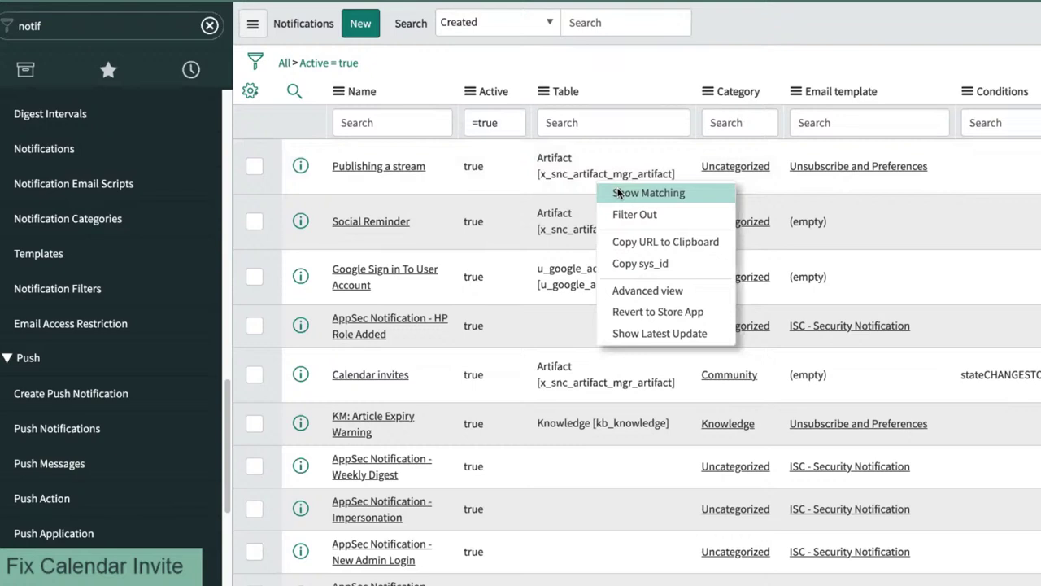
pyautogui.click(616, 192)
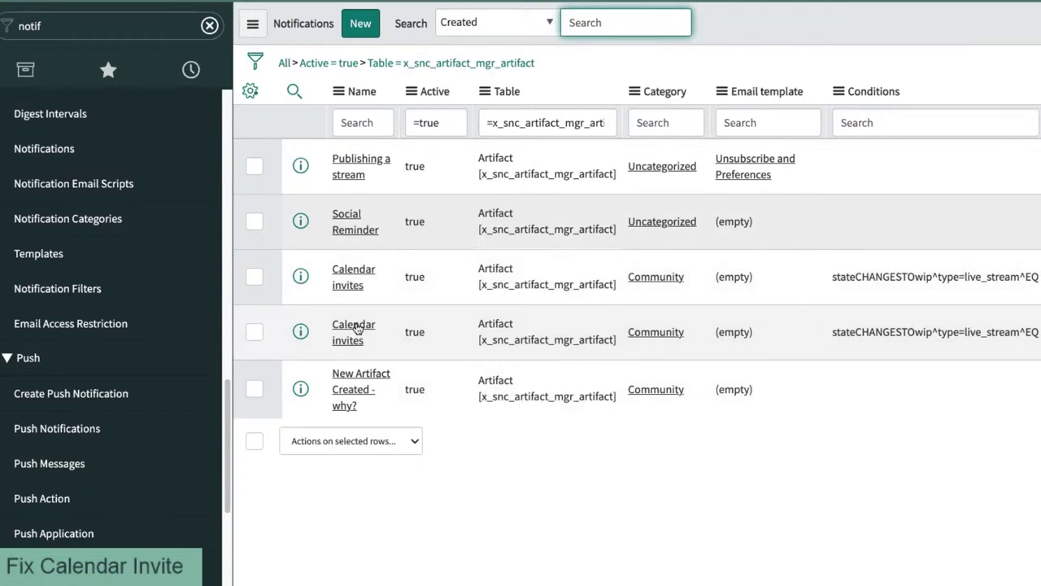
pyautogui.click(356, 328)
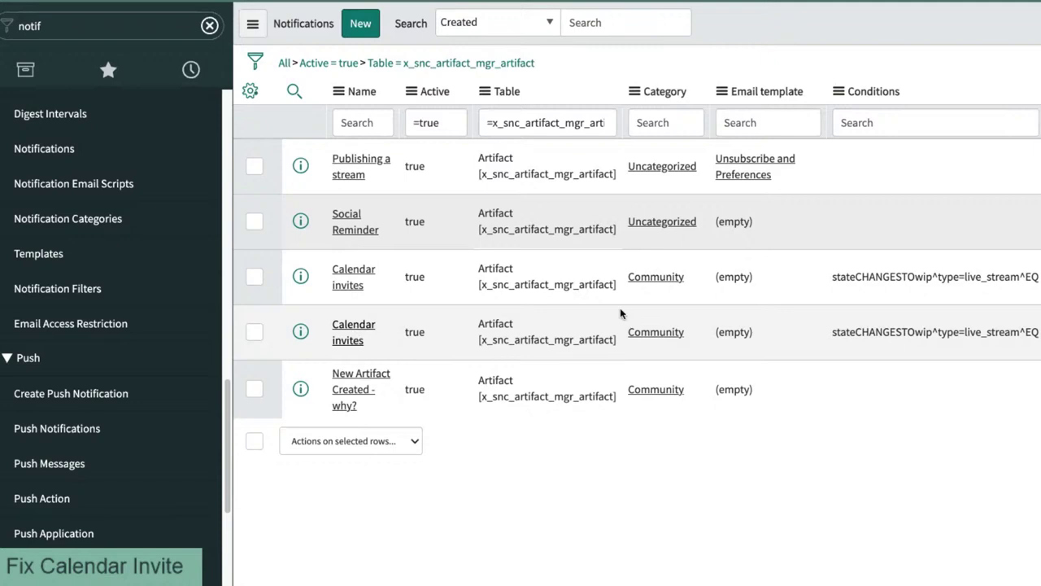
pyautogui.click(359, 325)
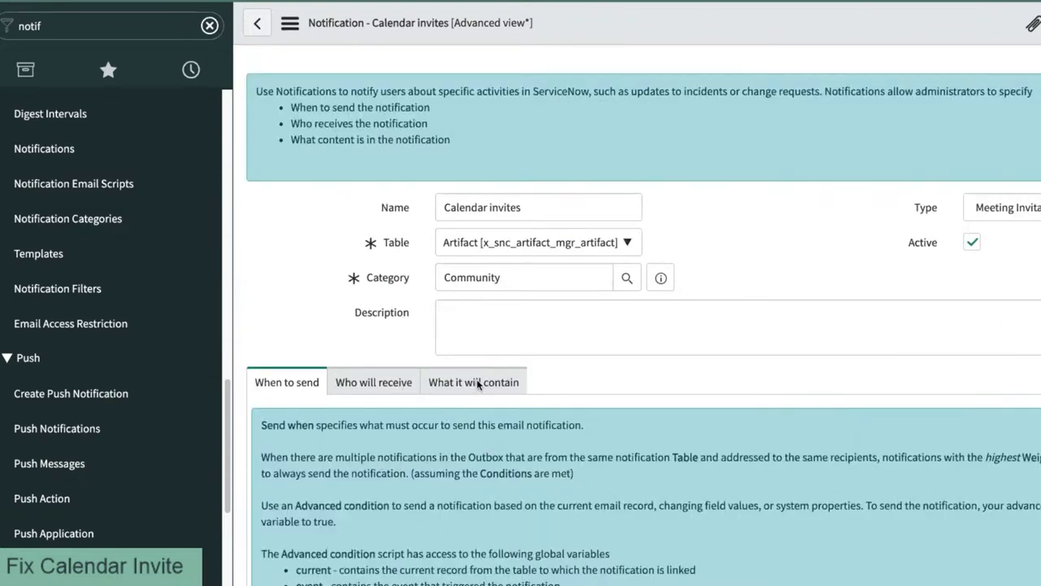
# Step: Set the Calendar invites content to email template artifact.calendar.integration with content type HTML and plain text, and save the notification
pyautogui.click(478, 382)
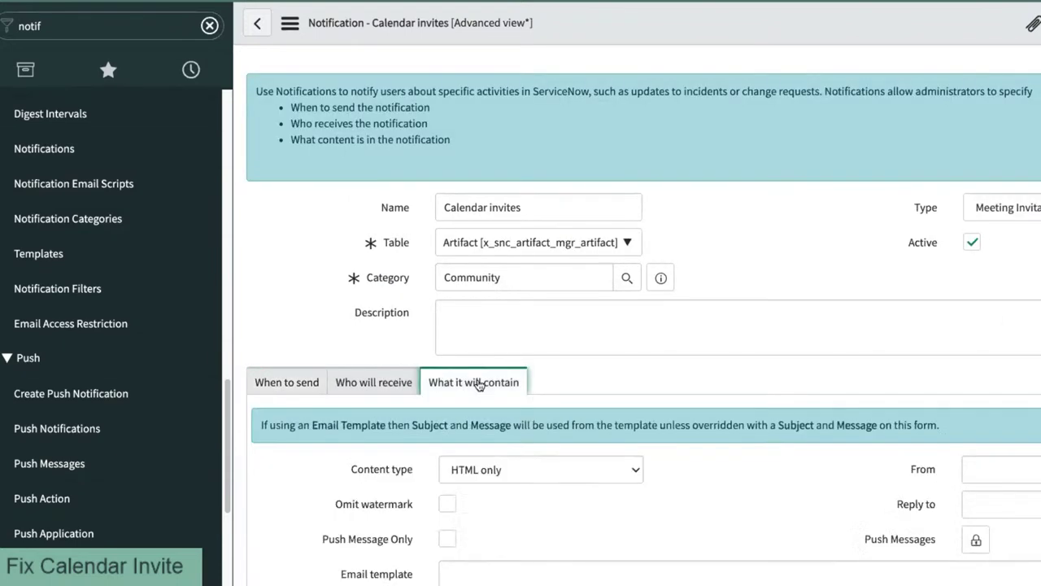
pyautogui.scroll(-5, 726, 362)
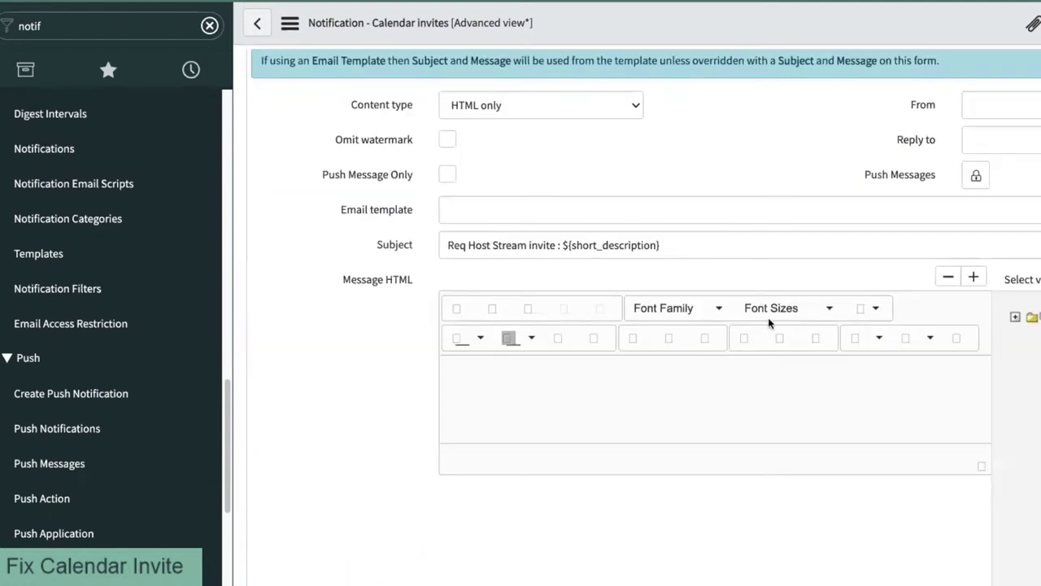
pyautogui.click(770, 205)
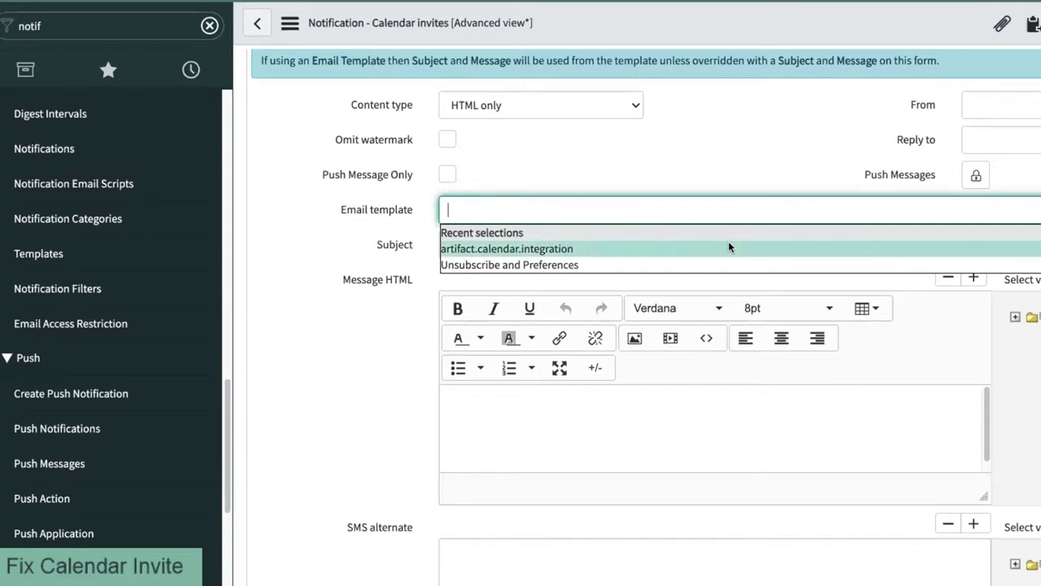
pyautogui.click(727, 244)
pyautogui.click(593, 105)
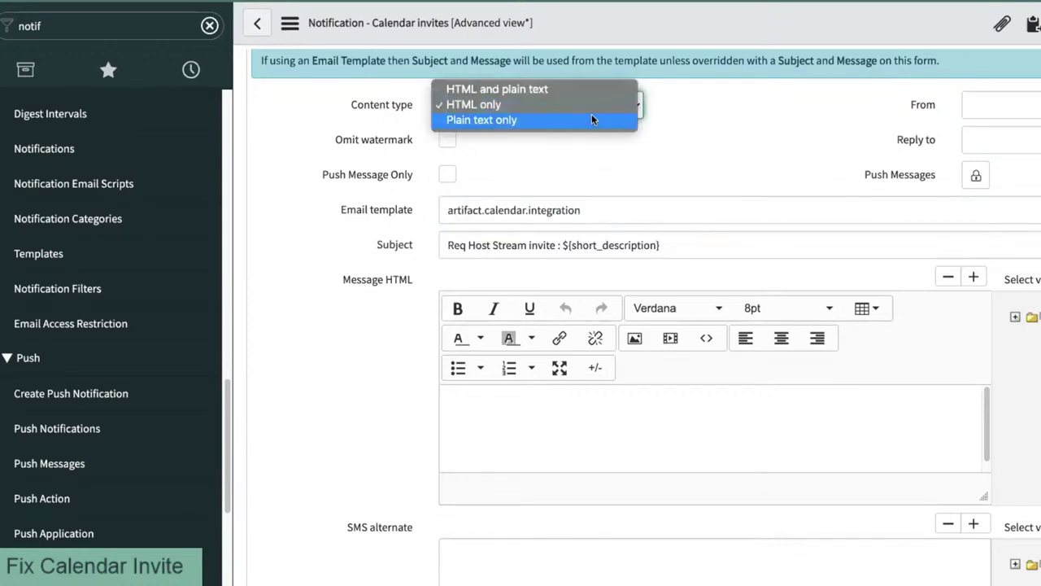
pyautogui.click(593, 92)
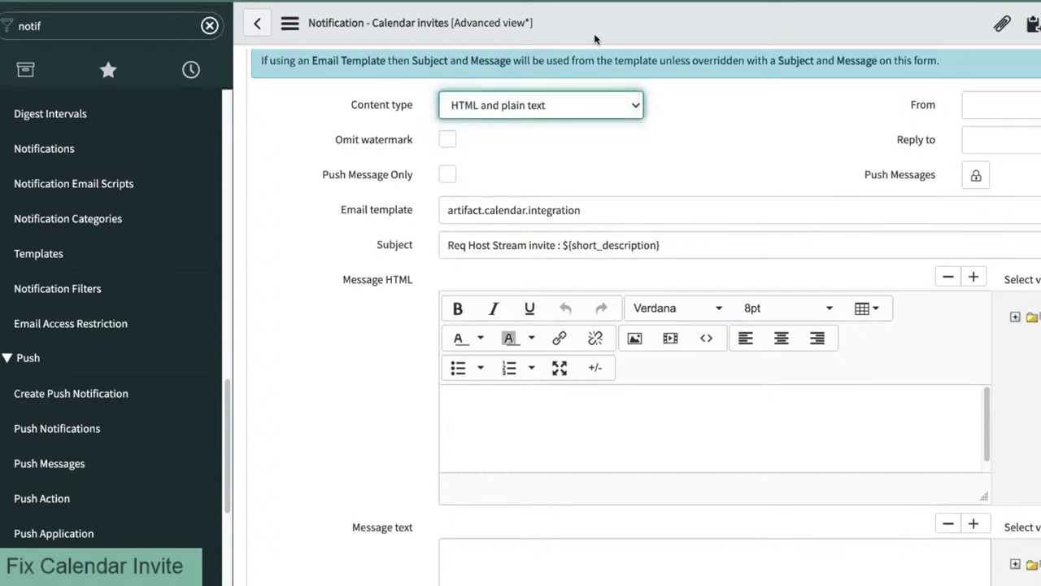
pyautogui.rightClick(602, 25)
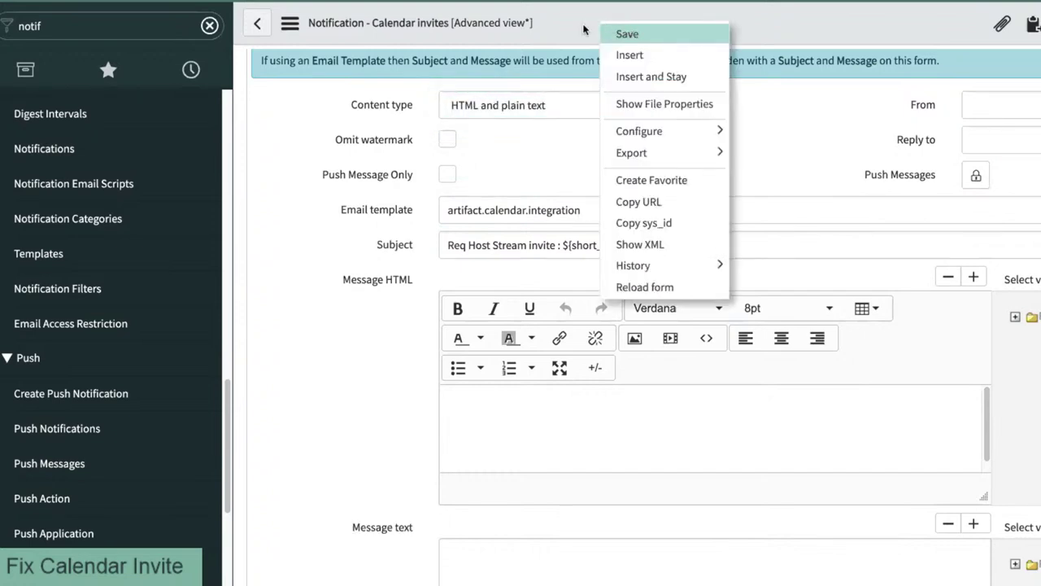
pyautogui.click(628, 33)
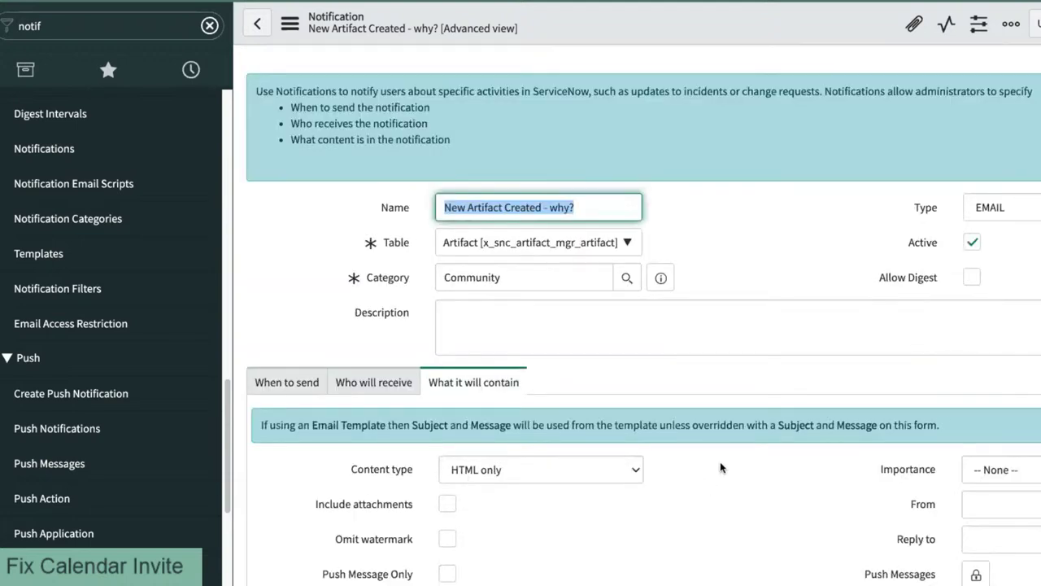
# Step: Set the New Artifact Created - why? notification to email template artifact.calendar.integration and content type HTML and plain text, and save it
pyautogui.scroll(-3, 720, 467)
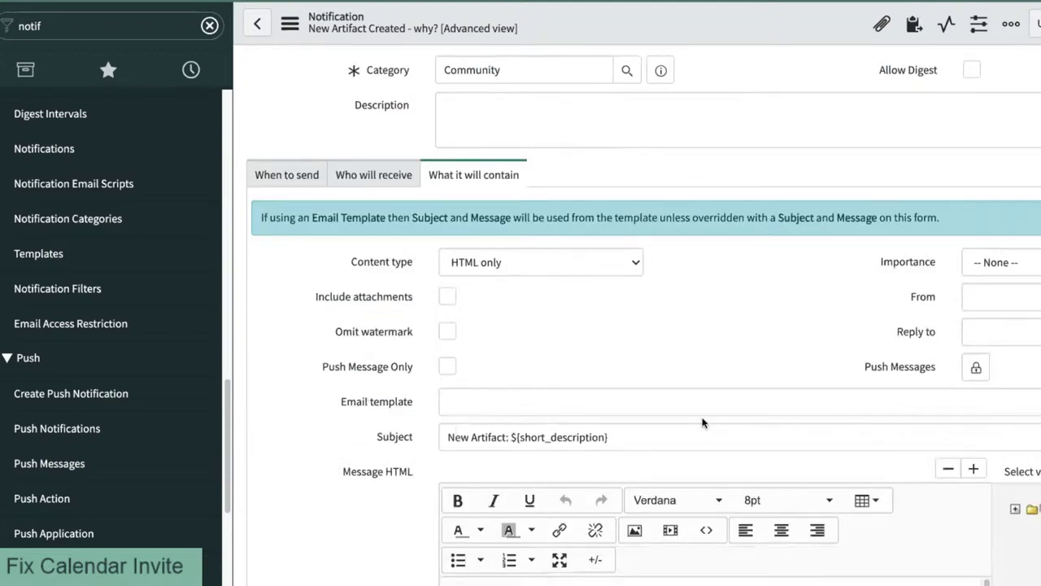
pyautogui.click(702, 402)
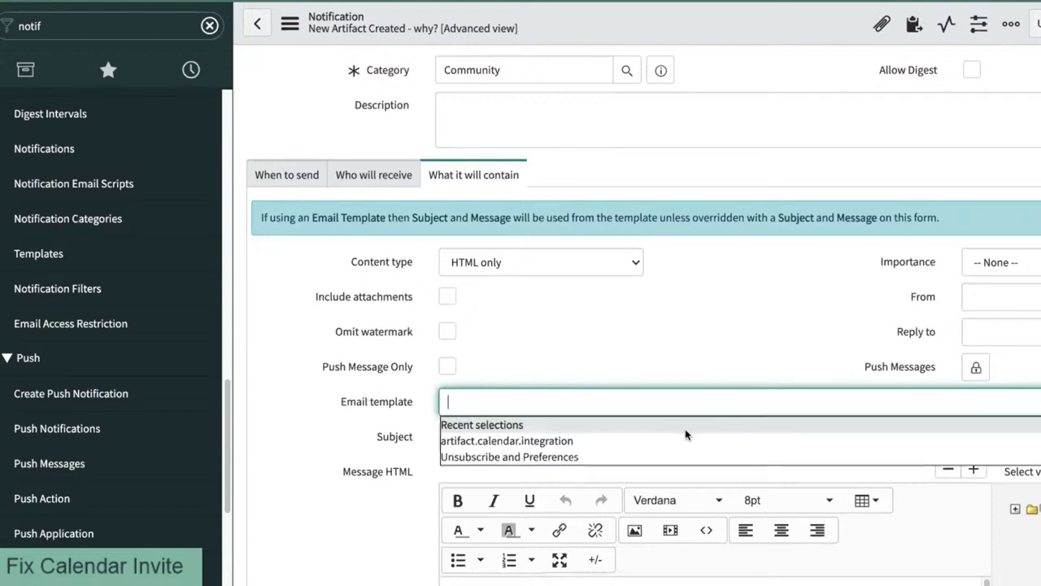
pyautogui.click(685, 440)
pyautogui.click(576, 262)
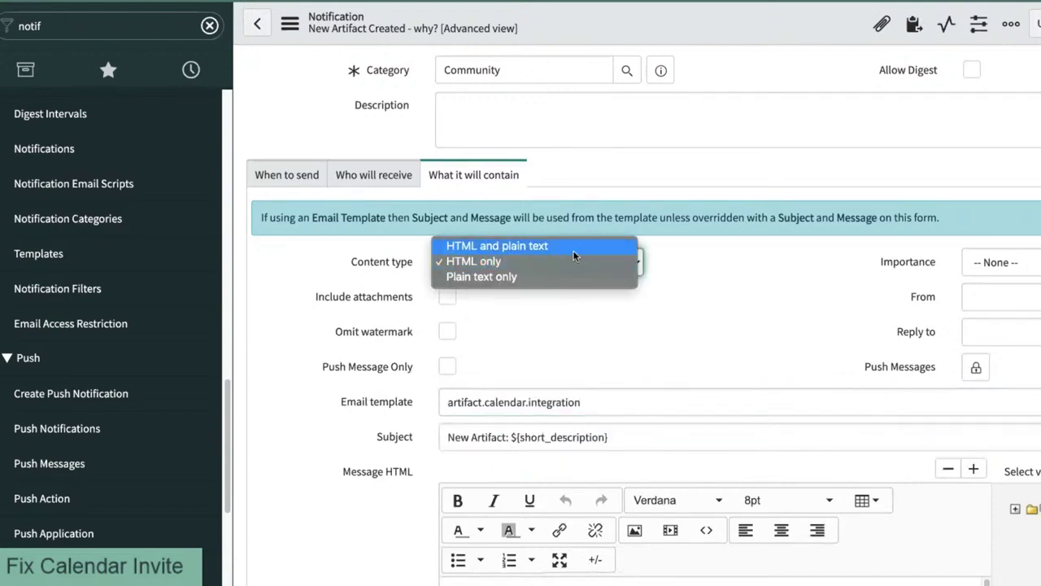
pyautogui.click(573, 253)
pyautogui.rightClick(746, 29)
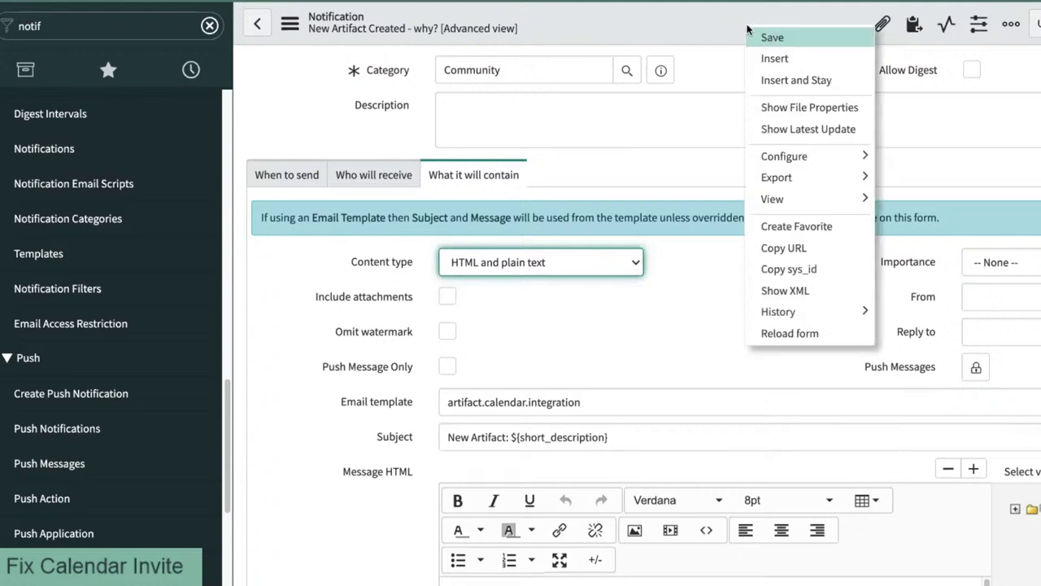
pyautogui.click(610, 115)
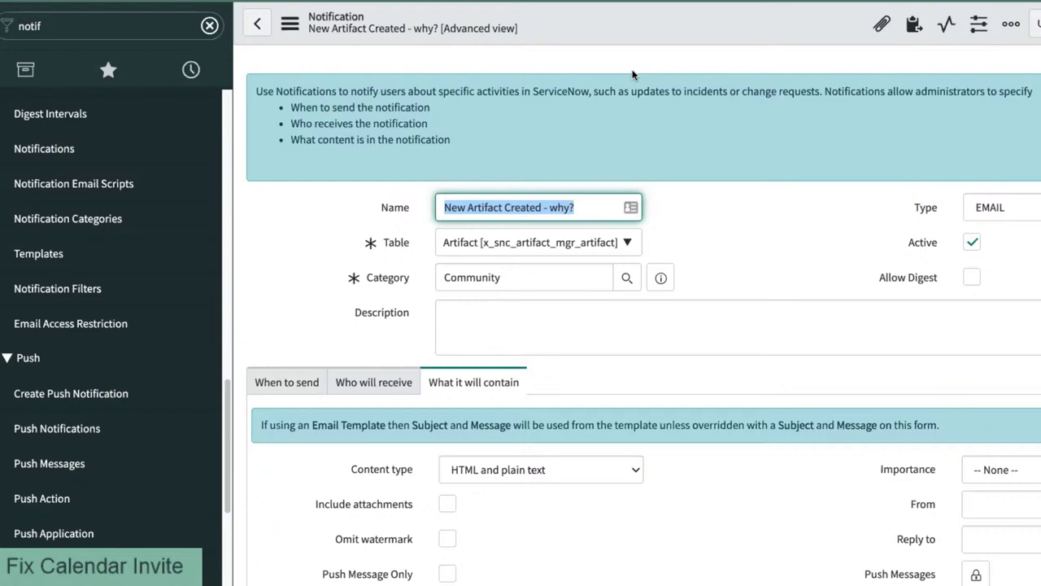
# Step: Clear the email template from the New Artifact Created - why? notification and save the record
pyautogui.scroll(-2, 633, 98)
pyautogui.scroll(2, 643, 168)
pyautogui.scroll(-3, 655, 204)
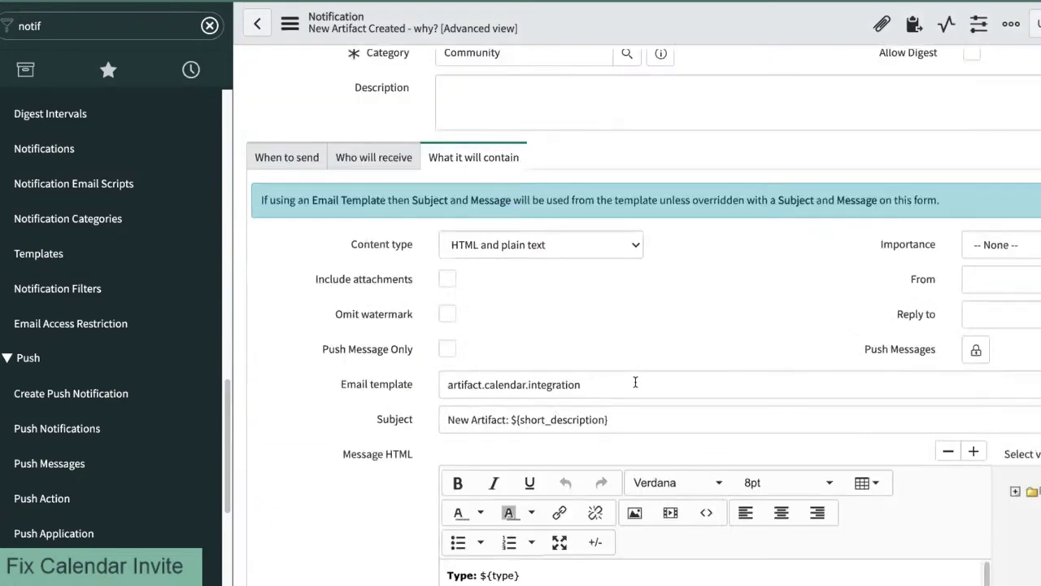
pyautogui.doubleClick(635, 381)
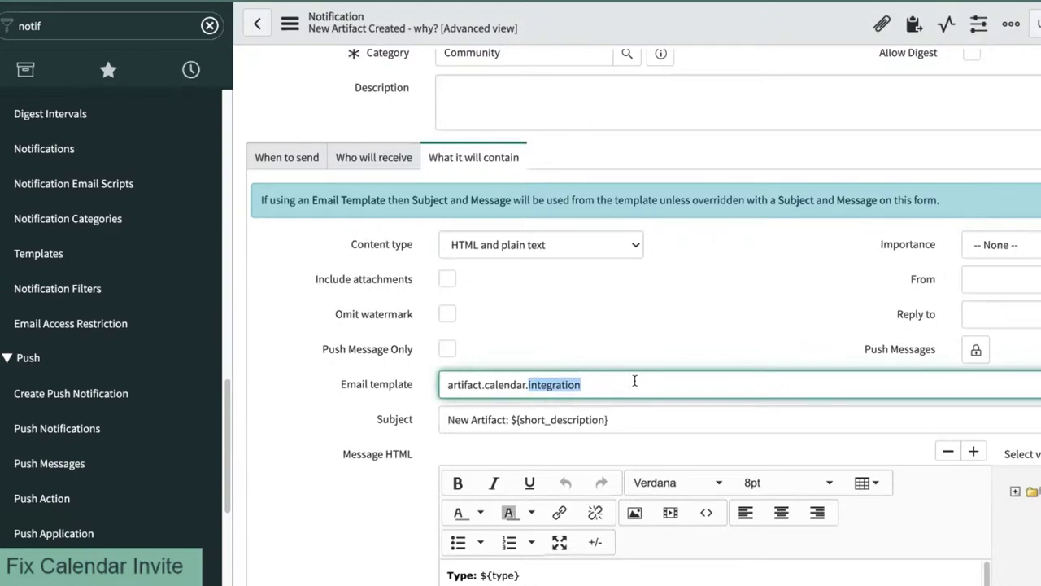
pyautogui.hotkey('ctrl', 'a')
pyautogui.press('BackSpace')
pyautogui.rightClick(635, 22)
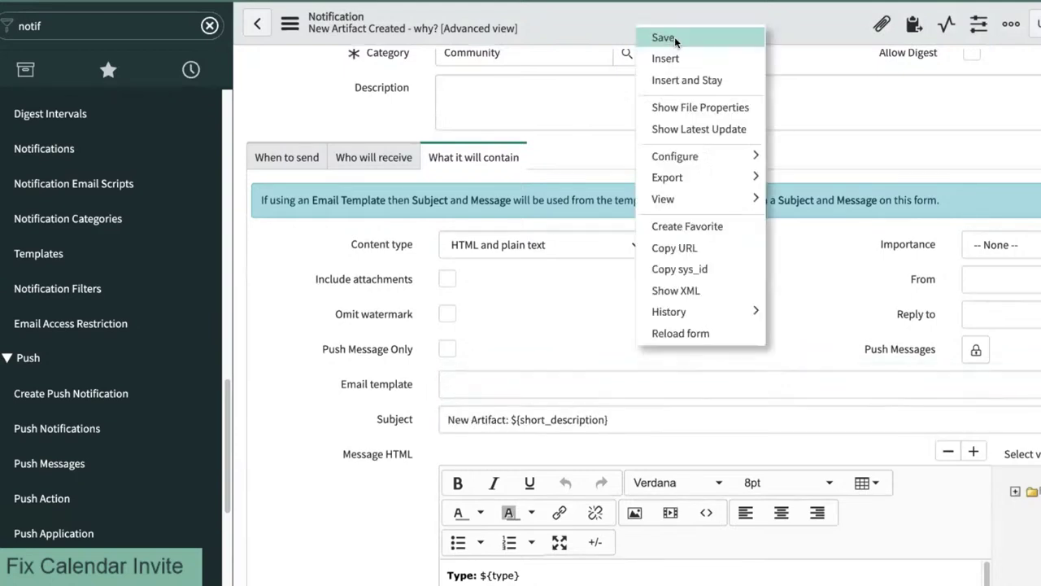
pyautogui.click(675, 37)
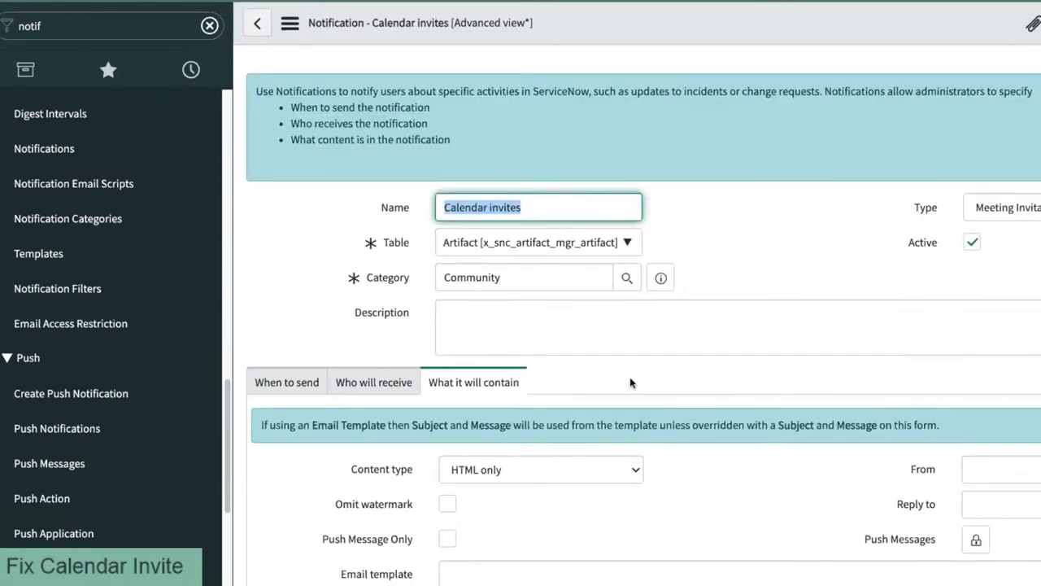
# Step: Set the optional host Calendar invites notification to template artifact.calendar.integration with content type HTML and plain text, and save it
pyautogui.scroll(-2, 629, 376)
pyautogui.click(606, 372)
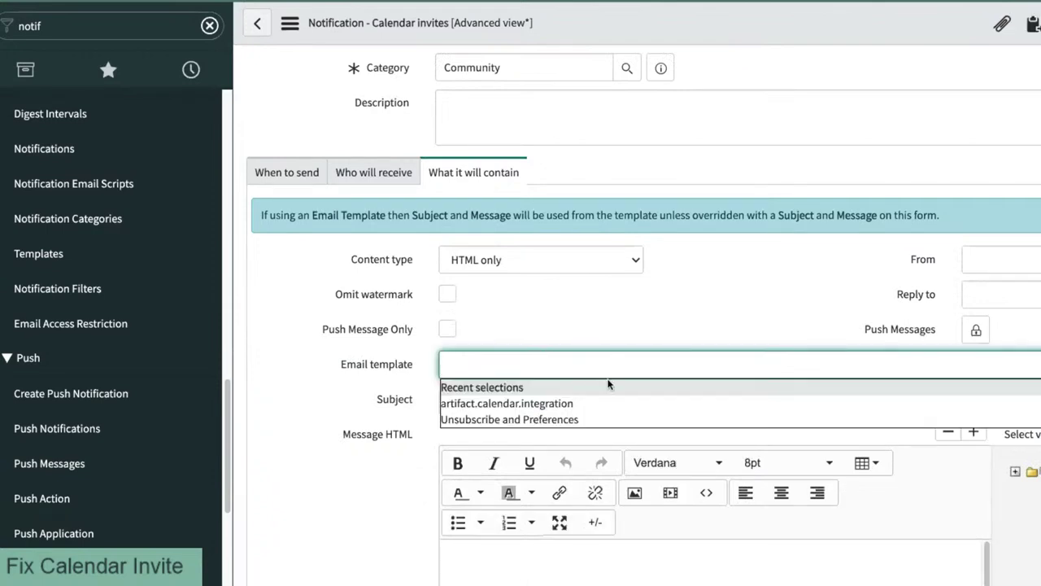
pyautogui.click(609, 403)
pyautogui.click(582, 259)
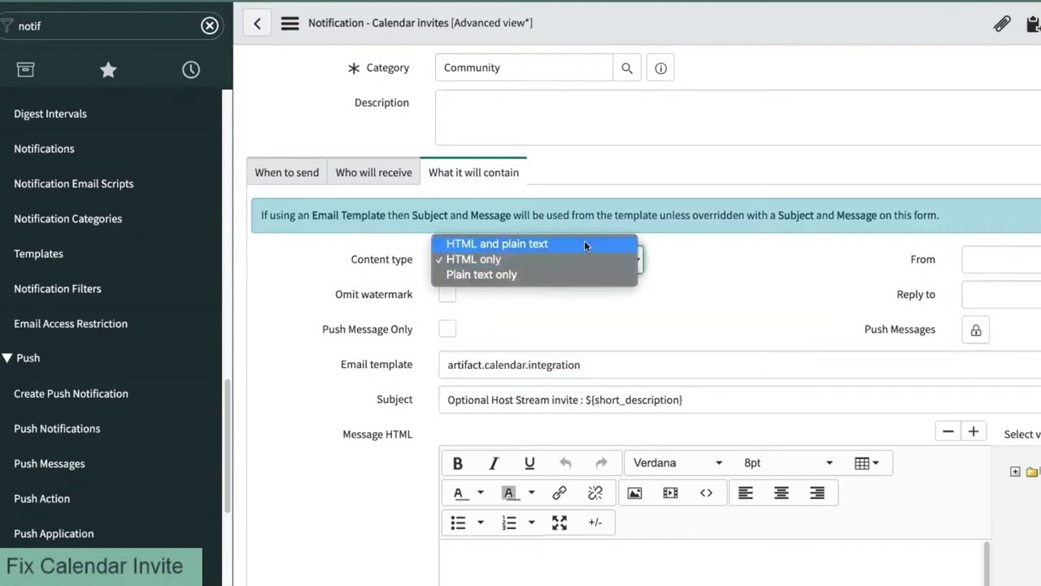
pyautogui.click(586, 242)
pyautogui.rightClick(799, 3)
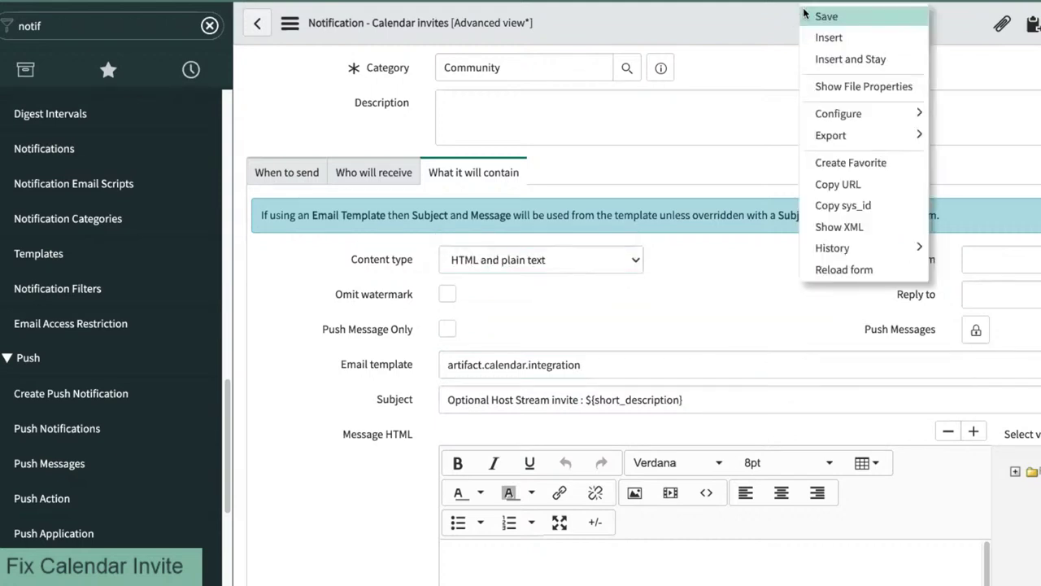
pyautogui.click(740, 49)
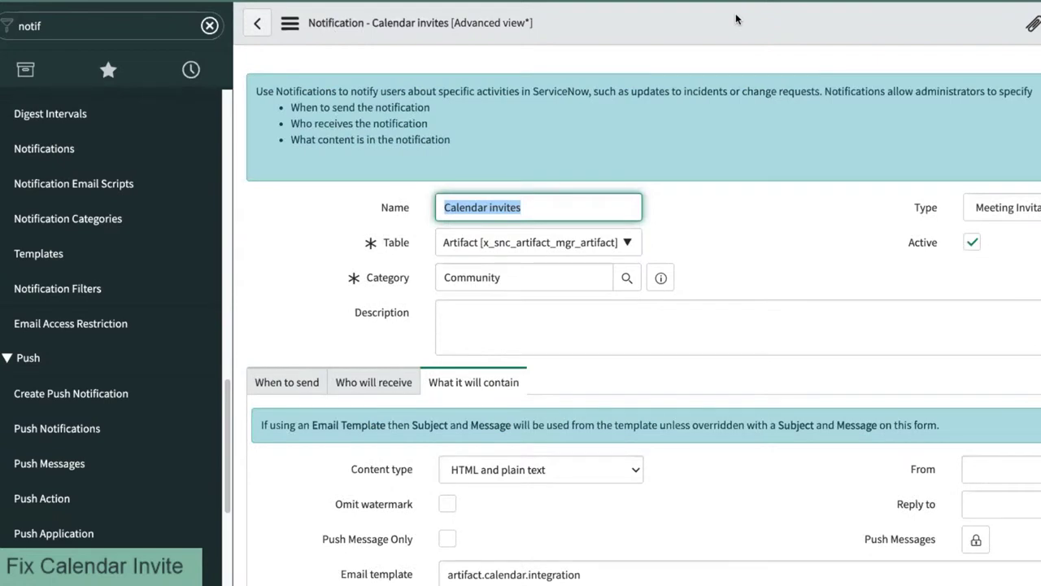
# Step: Filter the navigator by "artif" and open the Artifact Manager's Blog Posts list
pyautogui.click(139, 24)
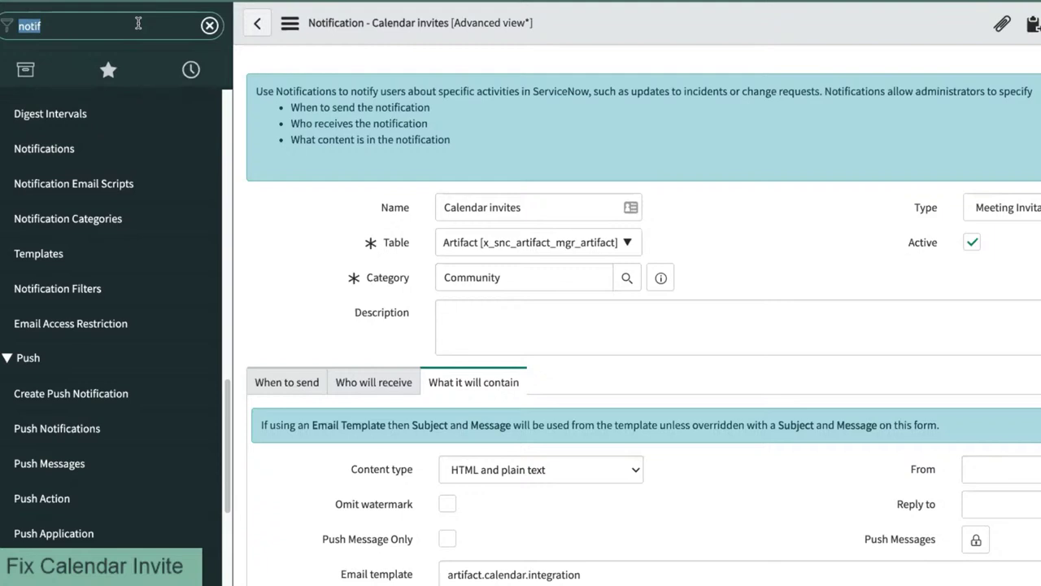
pyautogui.write('artif')
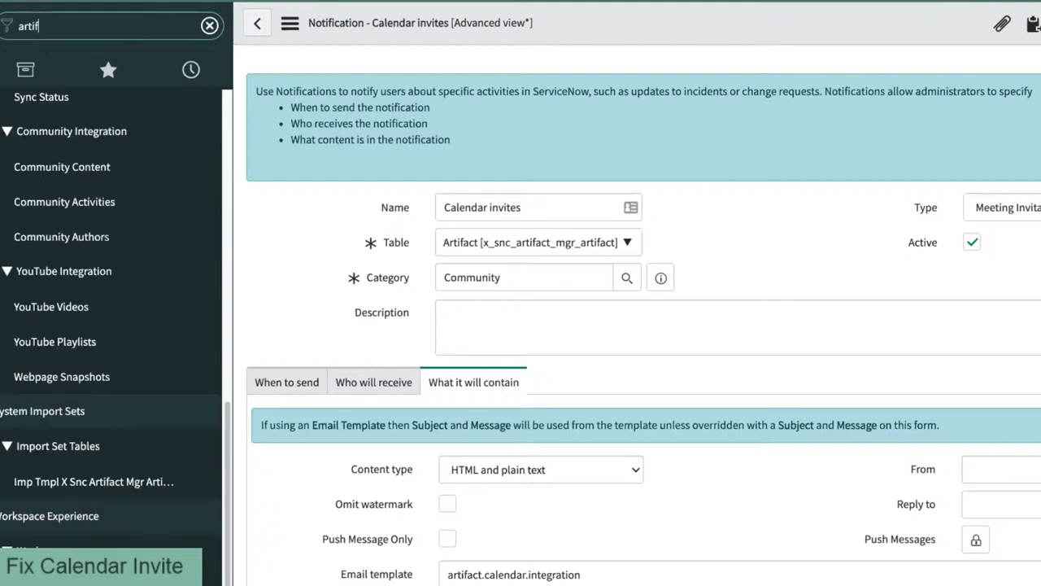
pyautogui.scroll(5, 135, 244)
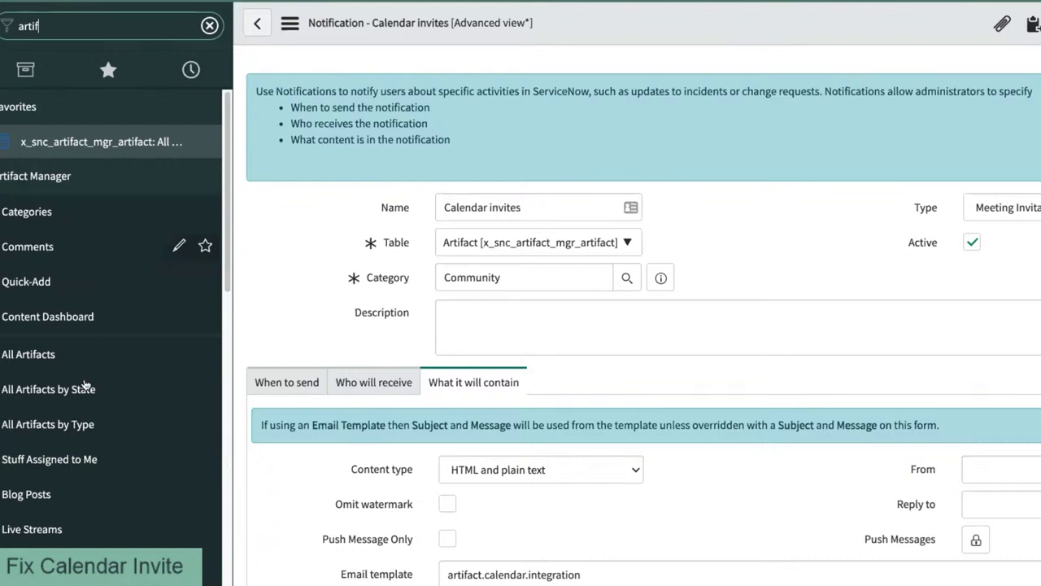
pyautogui.click(97, 497)
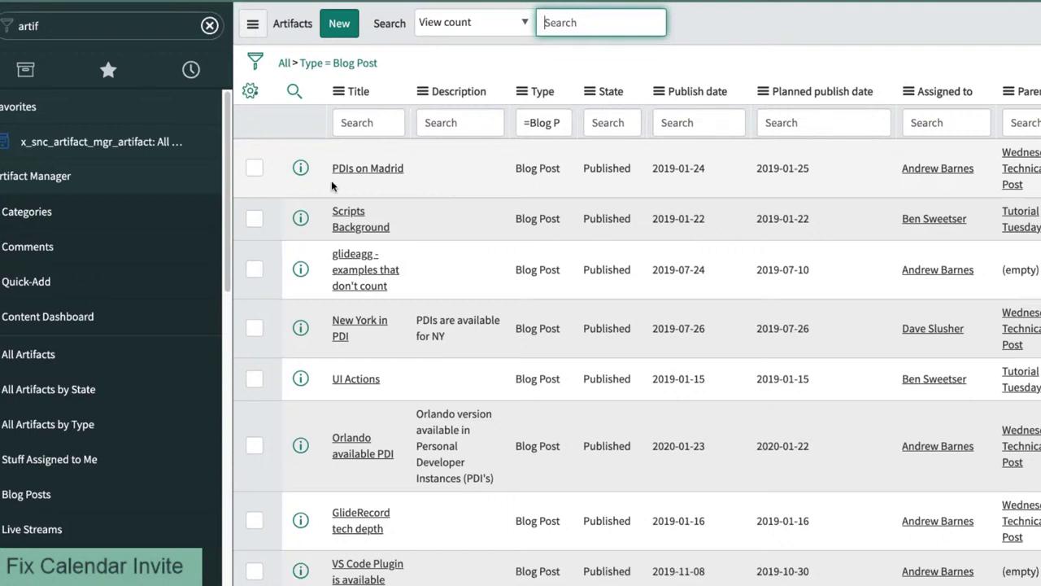
# Step: Filter the navigator by "tables", open the System Definition Tables list, and filter its labels by "*template"
pyautogui.click(129, 25)
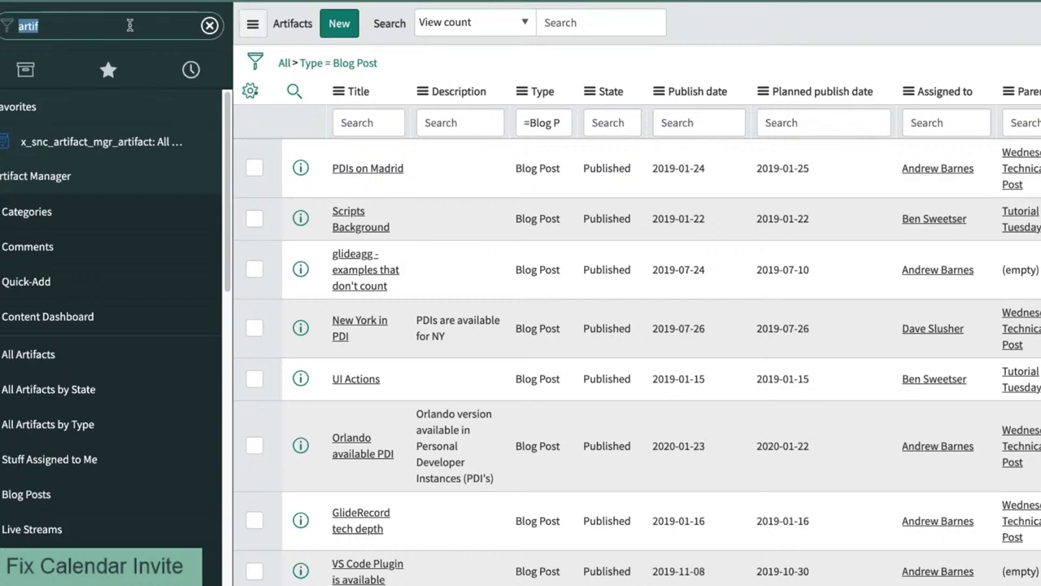
pyautogui.write('tables')
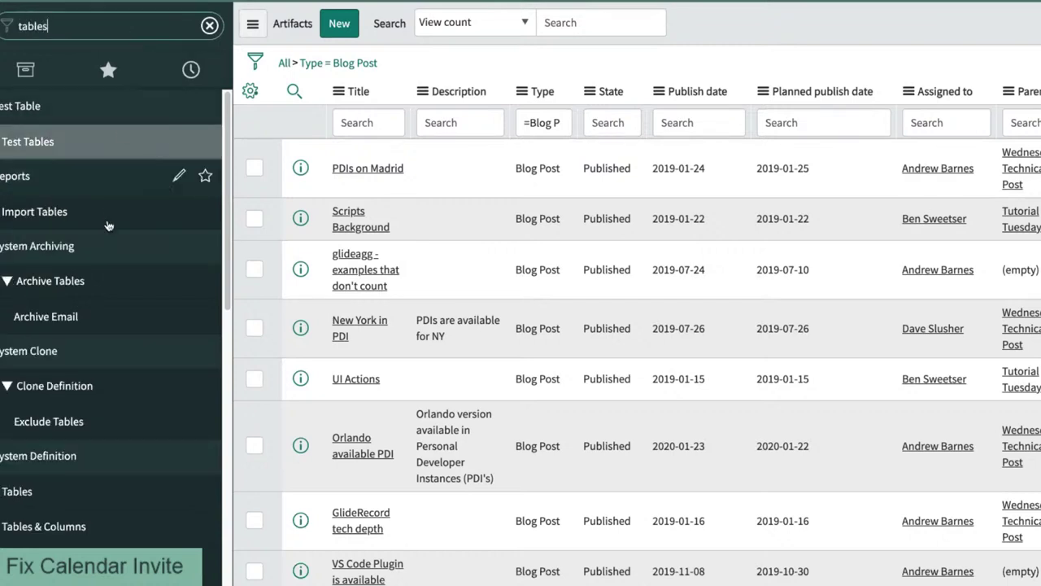
pyautogui.scroll(-1, 49, 407)
pyautogui.click(40, 420)
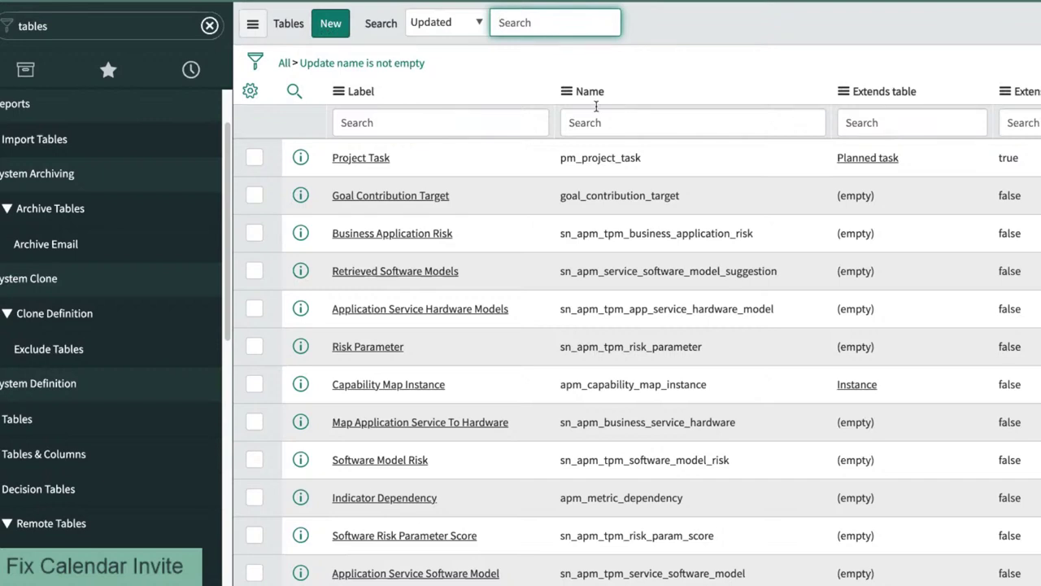
pyautogui.click(387, 120)
pyautogui.write('*template')
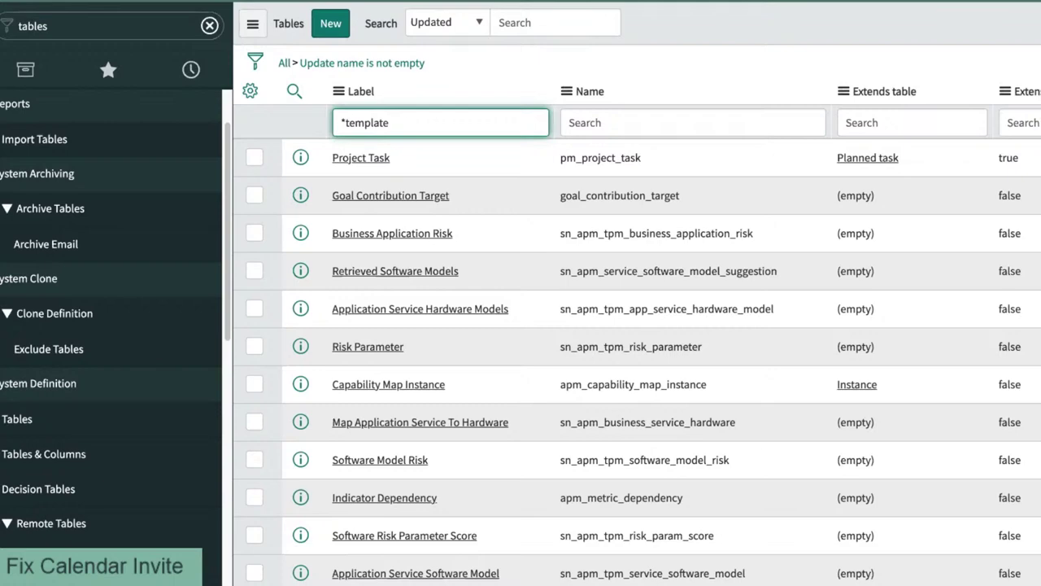
pyautogui.press('Return')
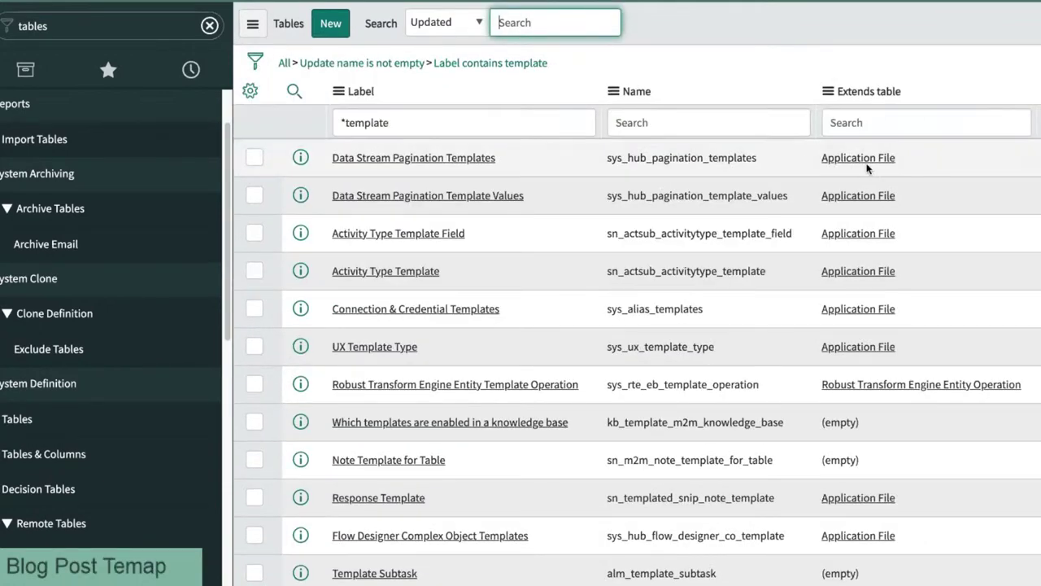
# Step: Add the condition Application is Artifact Manager to the Tables list filter and run it
pyautogui.click(255, 62)
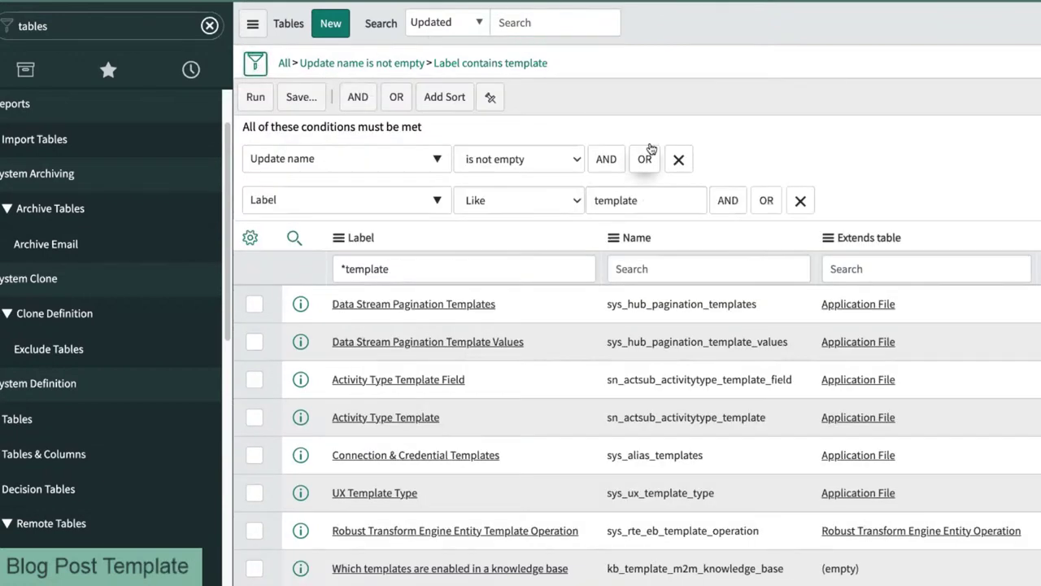
pyautogui.click(728, 200)
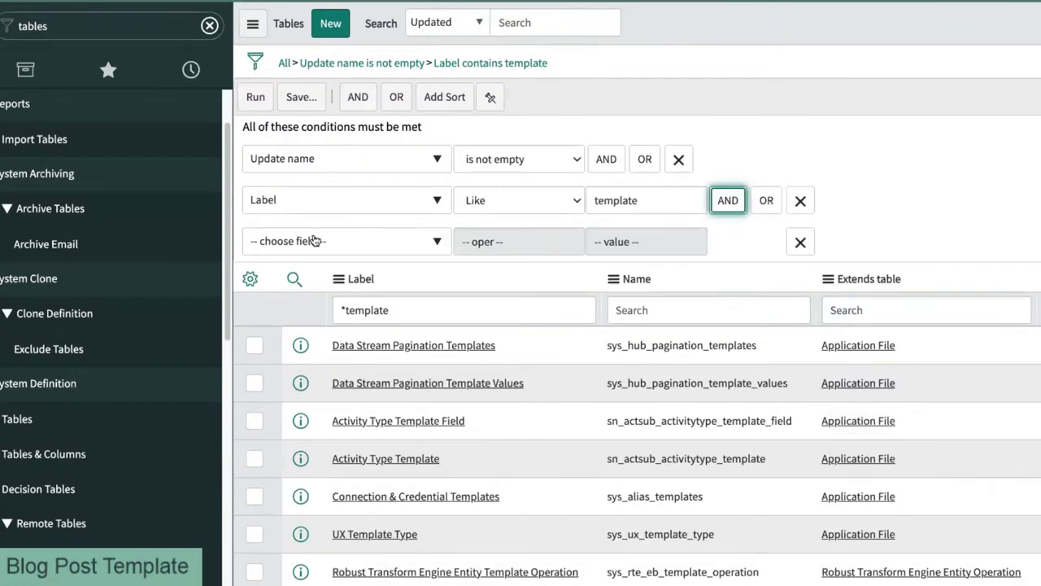
pyautogui.click(314, 239)
pyautogui.write('a;')
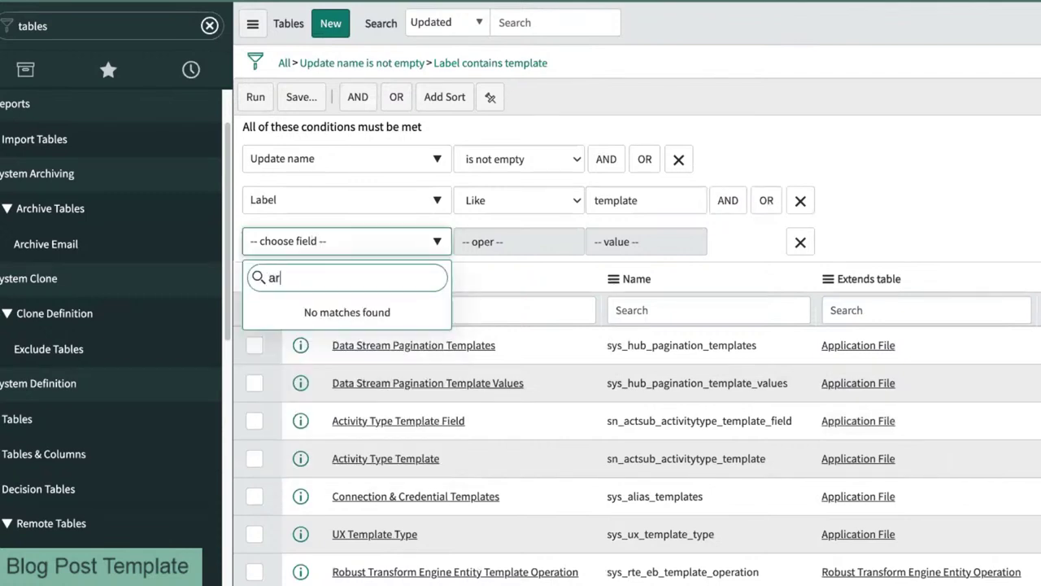
pyautogui.press('BackSpace')
pyautogui.write('pp')
pyautogui.press('Return')
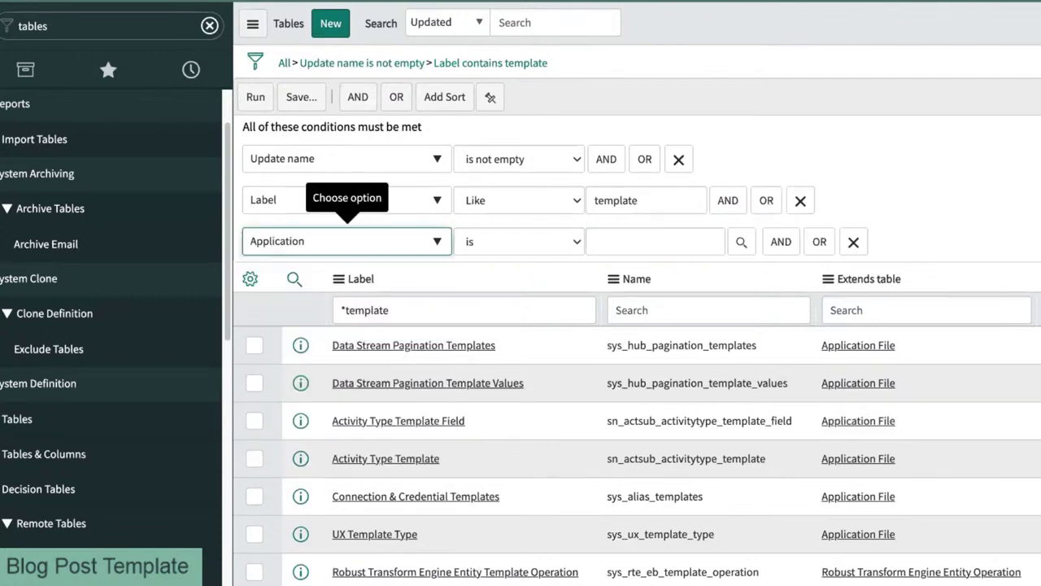
pyautogui.press('Tab')
pyautogui.press('Tab')
pyautogui.write('ar')
pyautogui.press('Down')
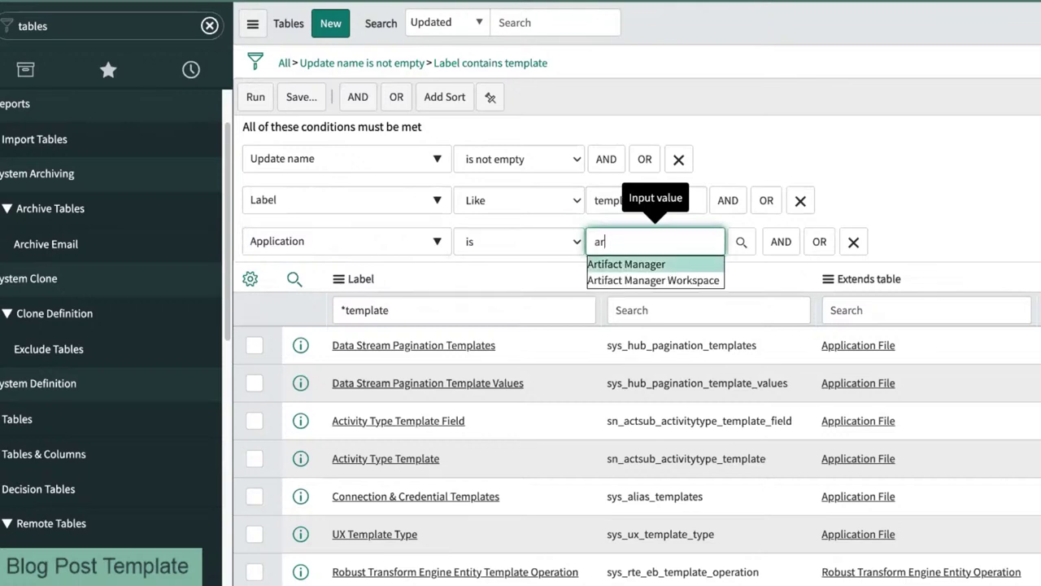
pyautogui.press('Return')
pyautogui.click(252, 99)
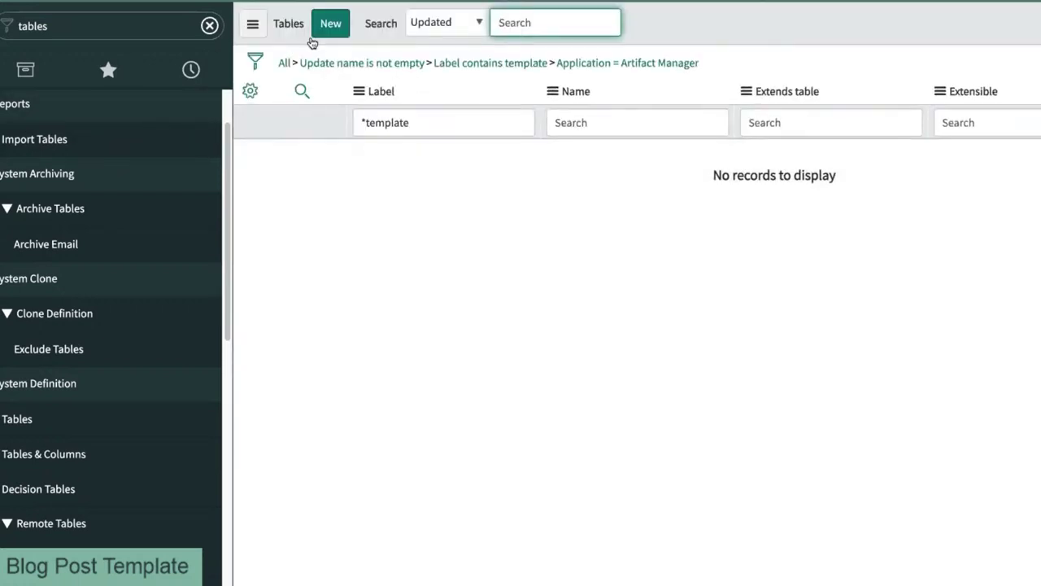
# Step: Start a new table record and label it Content Template, letting its name fill in from the label
pyautogui.click(330, 23)
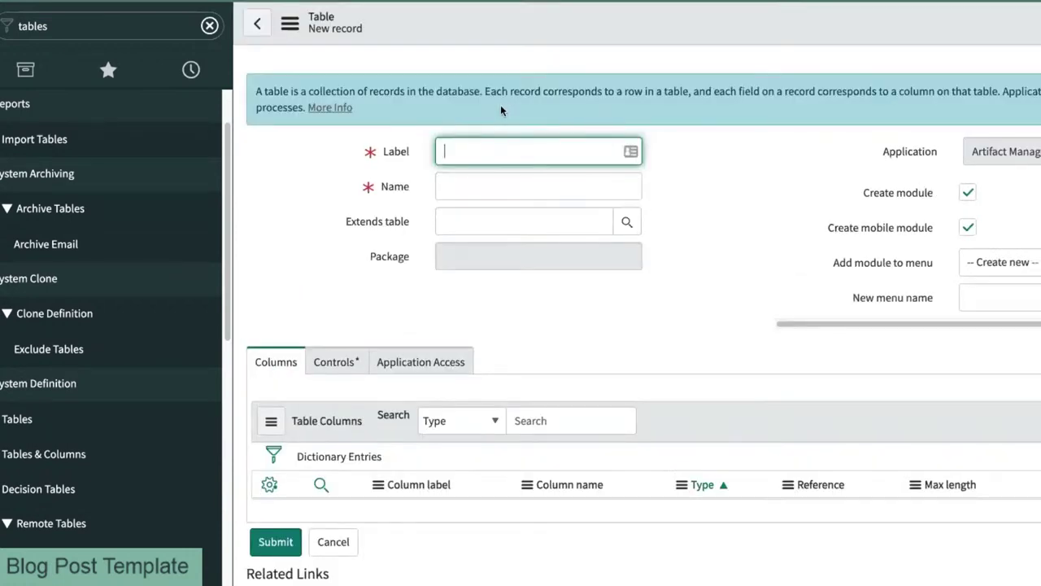
pyautogui.write('Content ')
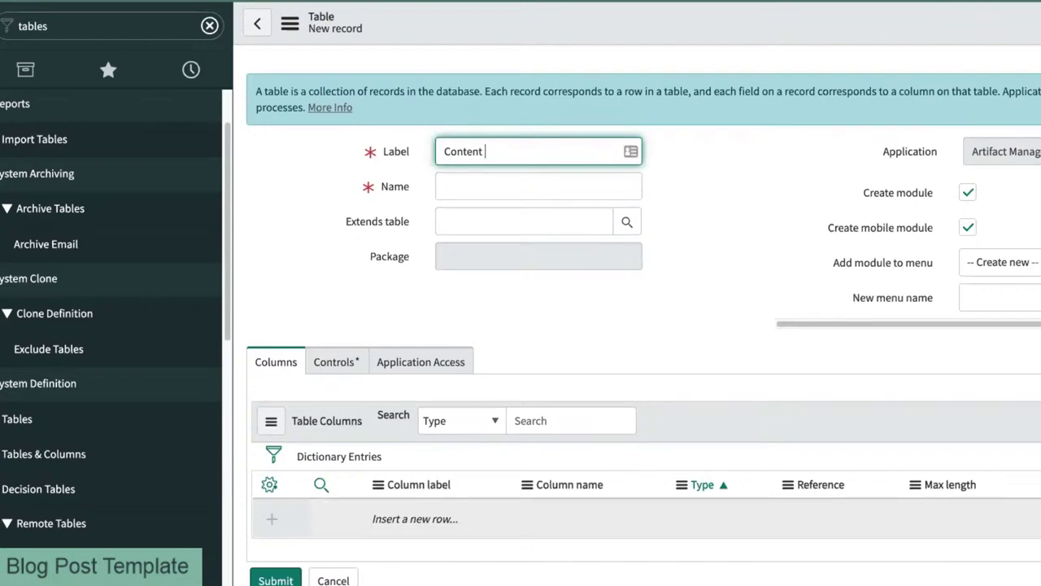
pyautogui.write('Template')
pyautogui.press('Tab')
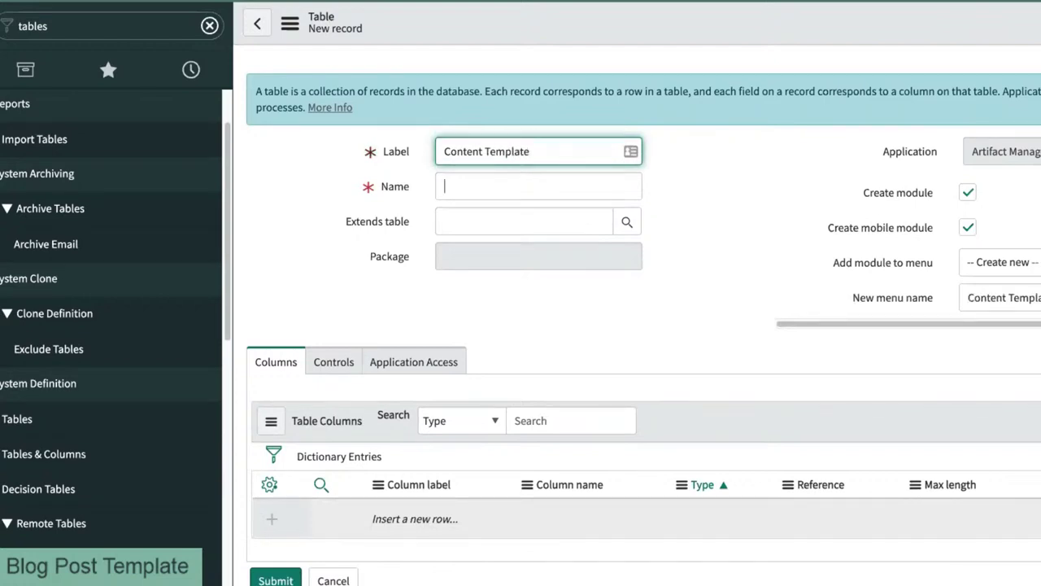
pyautogui.click(365, 412)
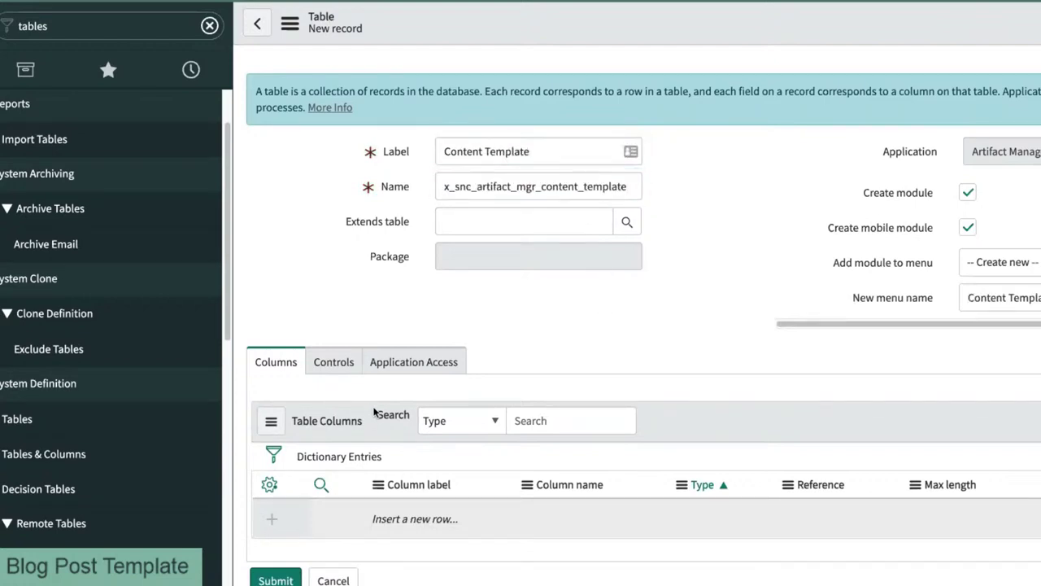
# Step: Set the new table's module to be added to the existing Artifact Manager menu
pyautogui.scroll(-3, 375, 411)
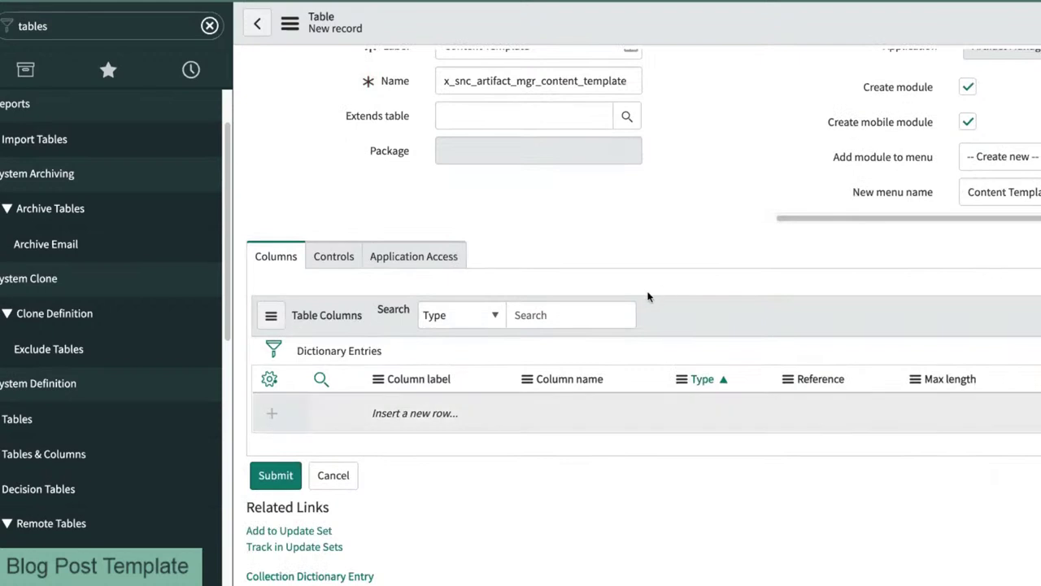
pyautogui.click(1009, 157)
pyautogui.write('art')
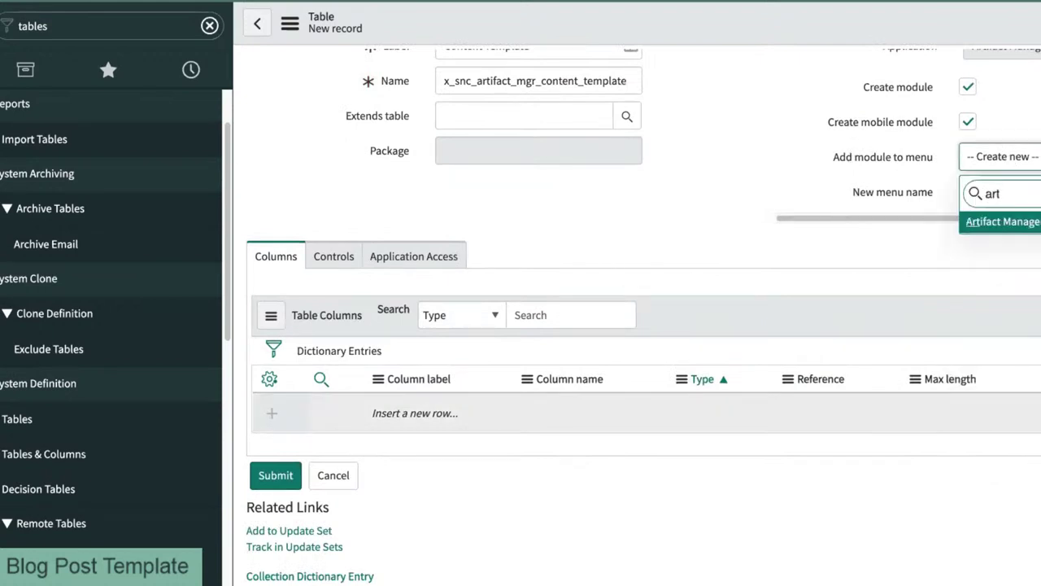
pyautogui.press('Return')
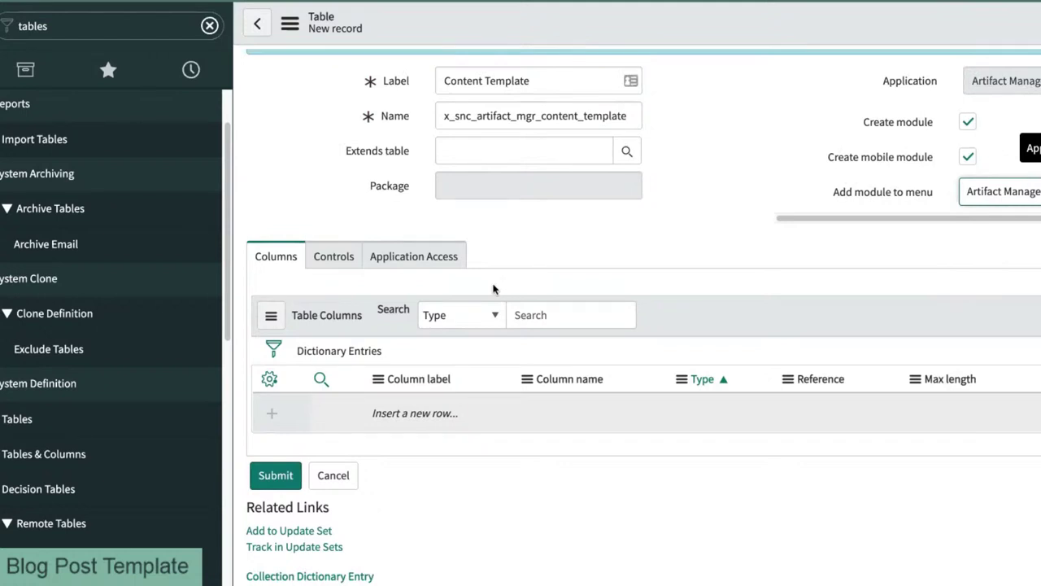
# Step: Add two columns labelled Name and Active to the new table's column list
pyautogui.doubleClick(426, 413)
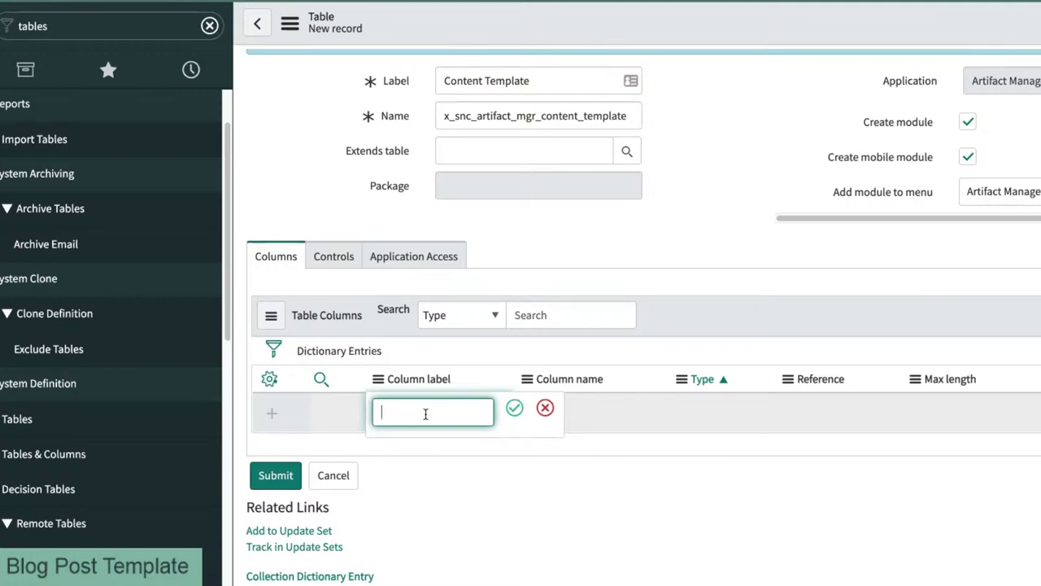
pyautogui.write('Name')
pyautogui.press('Return')
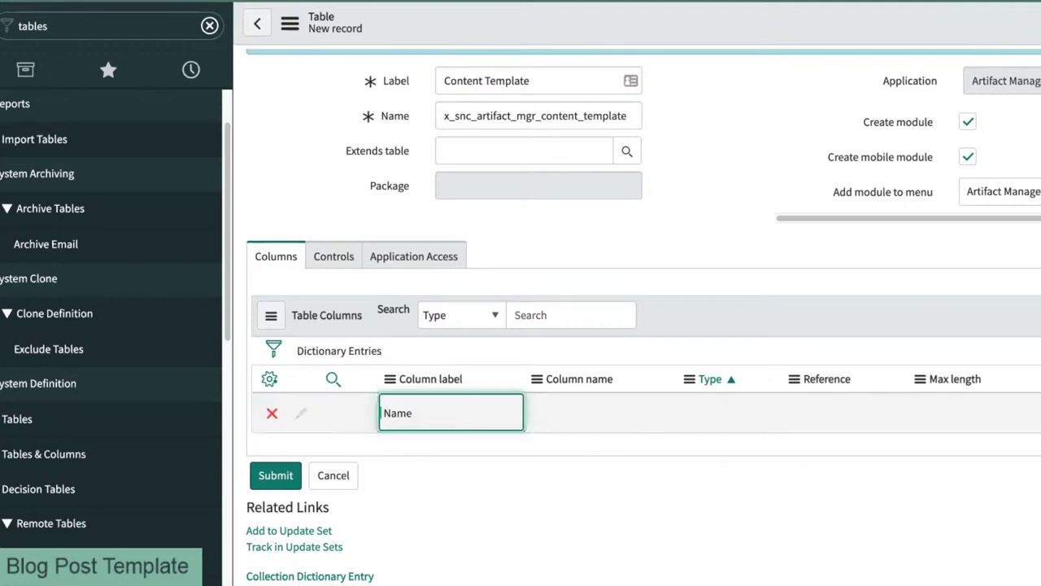
pyautogui.doubleClick(417, 450)
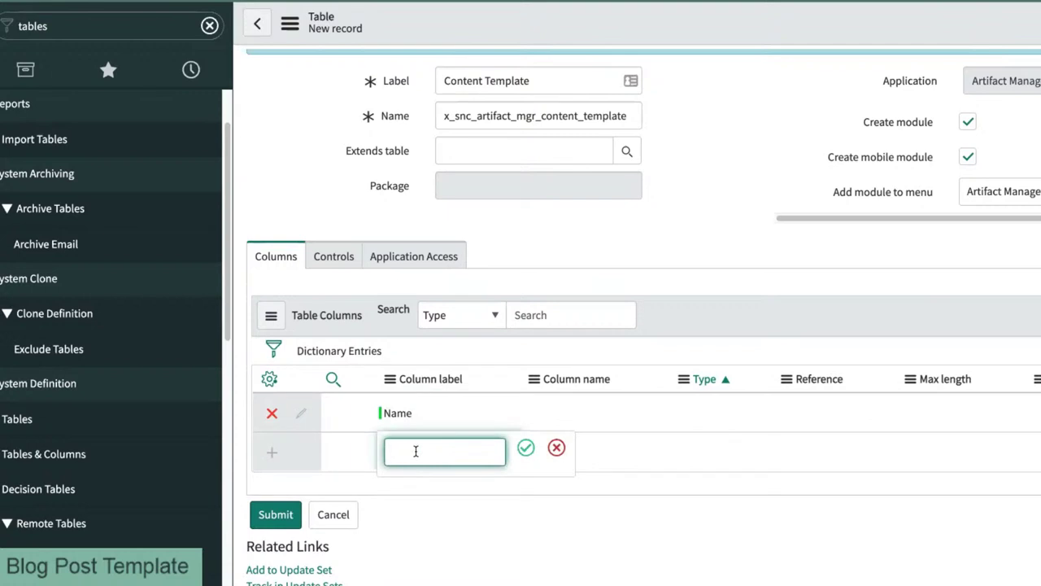
pyautogui.write('Acc')
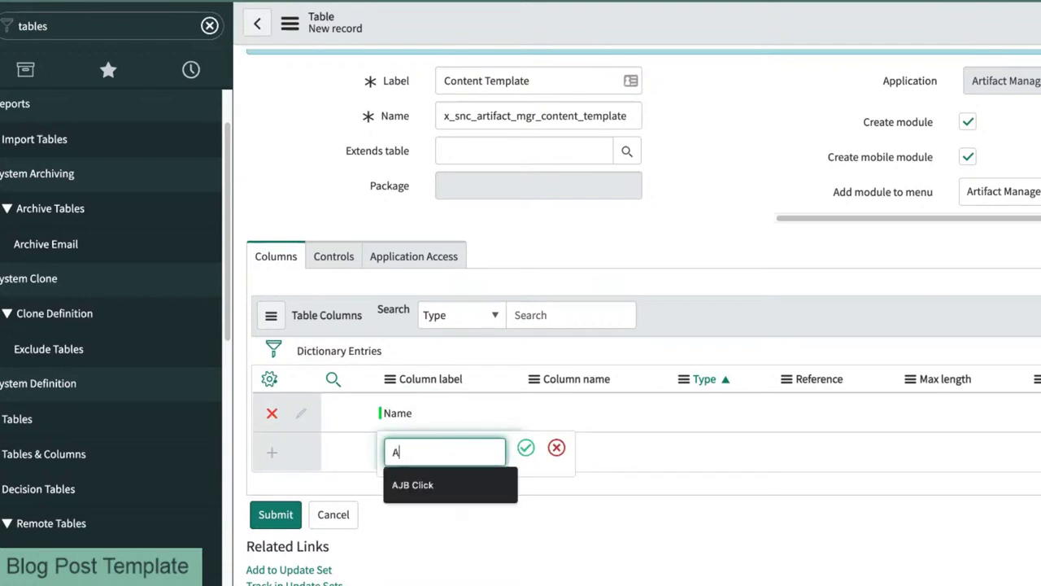
pyautogui.press('BackSpace')
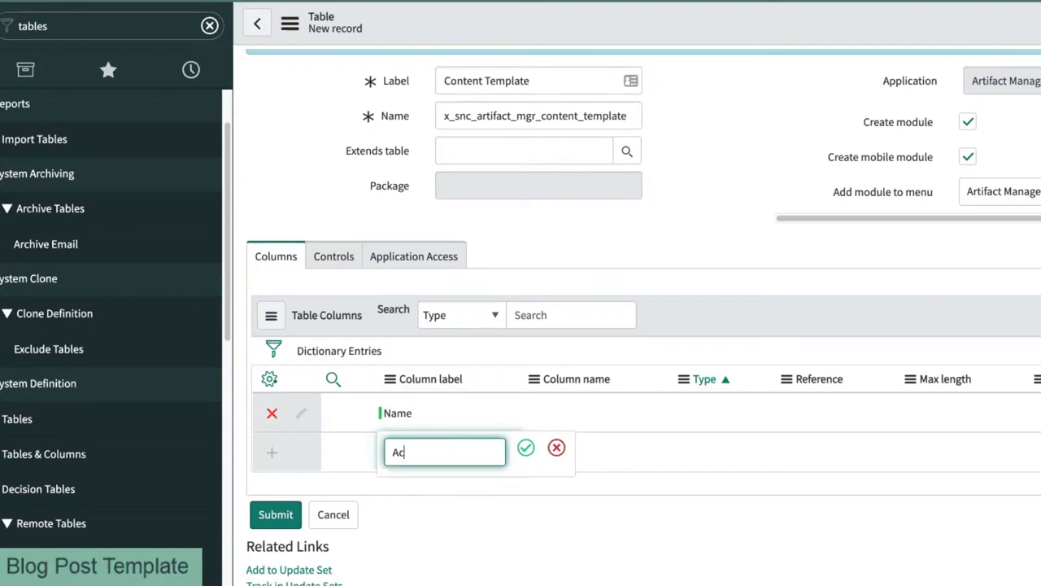
pyautogui.write('tive')
pyautogui.press('Return')
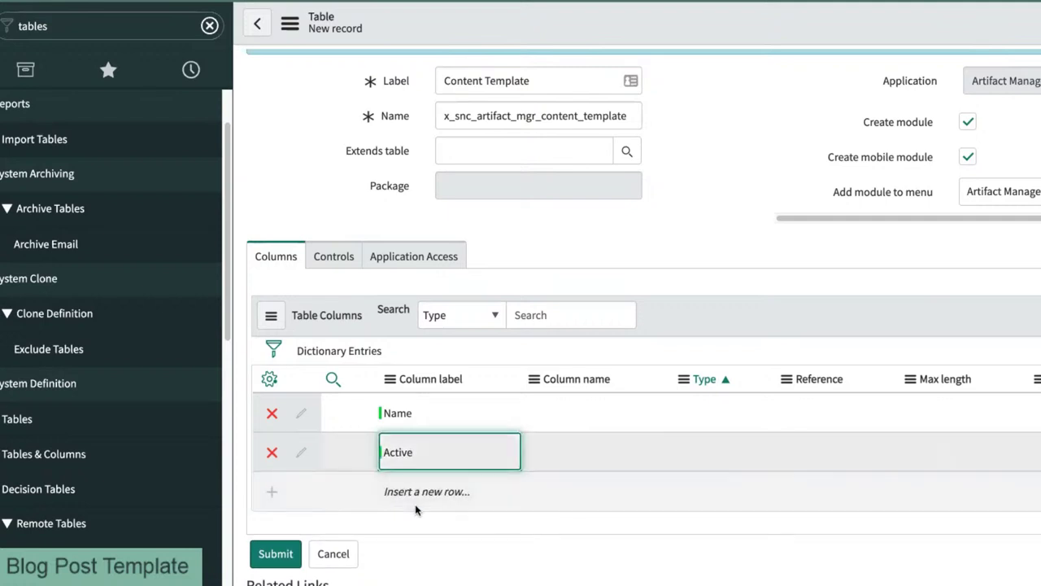
# Step: Add a third column labelled Content below Active
pyautogui.doubleClick(422, 491)
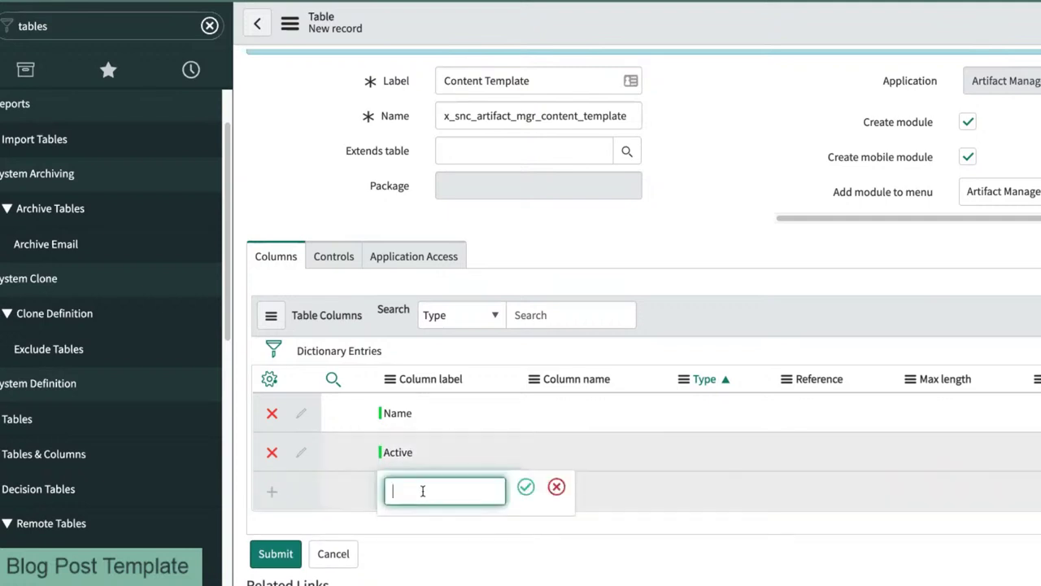
pyautogui.write('Short')
pyautogui.press('BackSpace')
pyautogui.press('BackSpace')
pyautogui.press('BackSpace')
pyautogui.press('BackSpace')
pyautogui.press('BackSpace')
pyautogui.write('Content')
pyautogui.press('BackSpace')
pyautogui.press('BackSpace')
pyautogui.press('BackSpace')
pyautogui.press('BackSpace')
pyautogui.press('BackSpace')
pyautogui.press('BackSpace')
pyautogui.write('Contnet=')
pyautogui.press('BackSpace')
pyautogui.press('BackSpace')
pyautogui.press('BackSpace')
pyautogui.press('BackSpace')
pyautogui.write('ent')
pyautogui.press('Return')
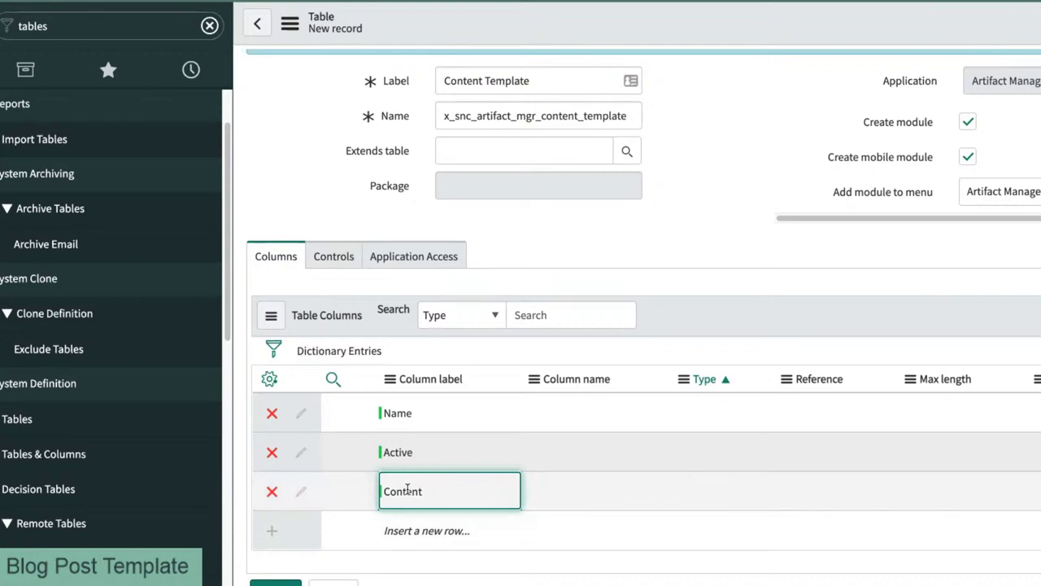
pyautogui.click(431, 492)
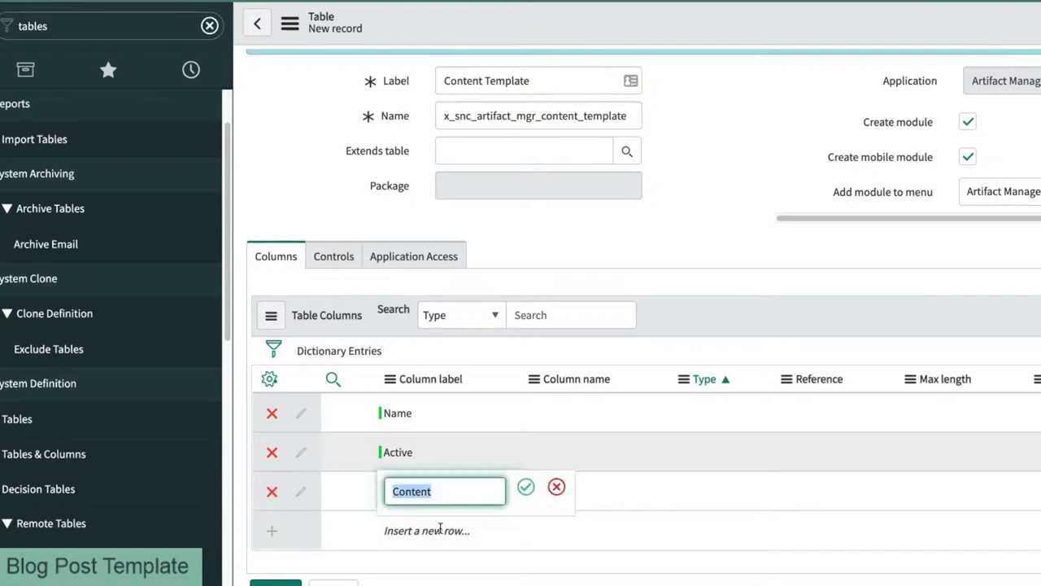
pyautogui.click(526, 487)
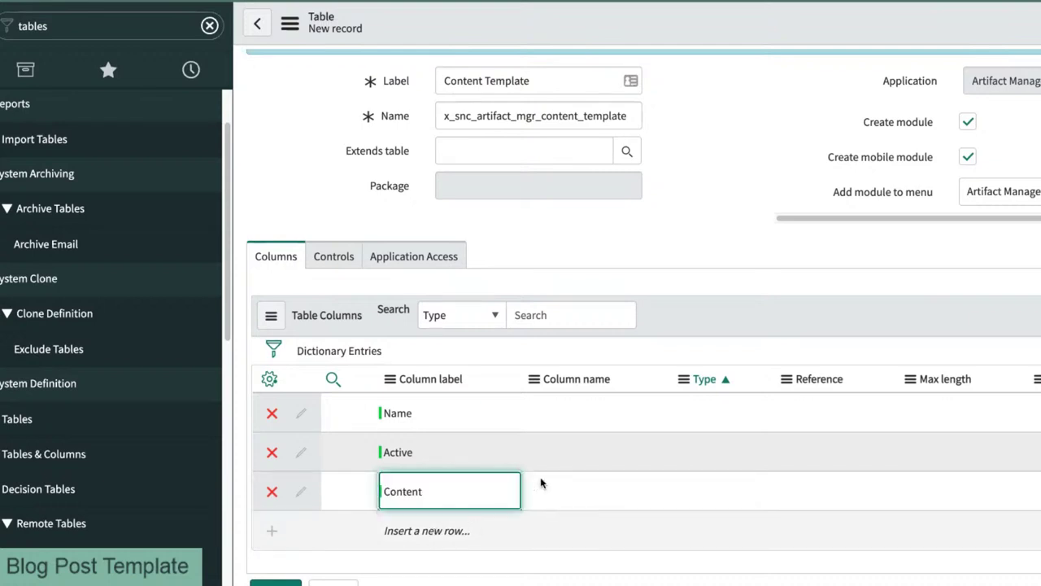
pyautogui.click(577, 407)
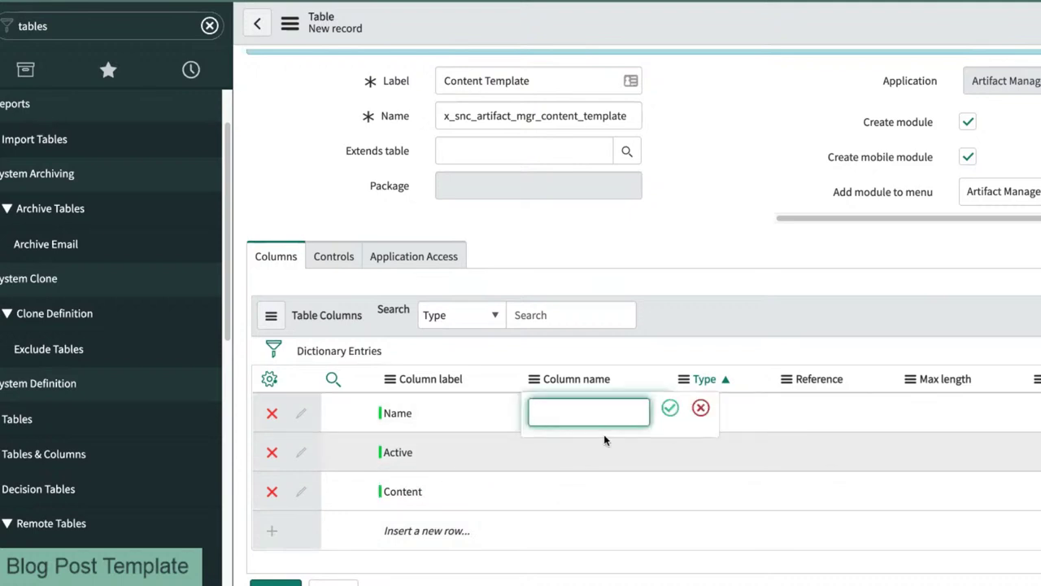
pyautogui.press('Tab')
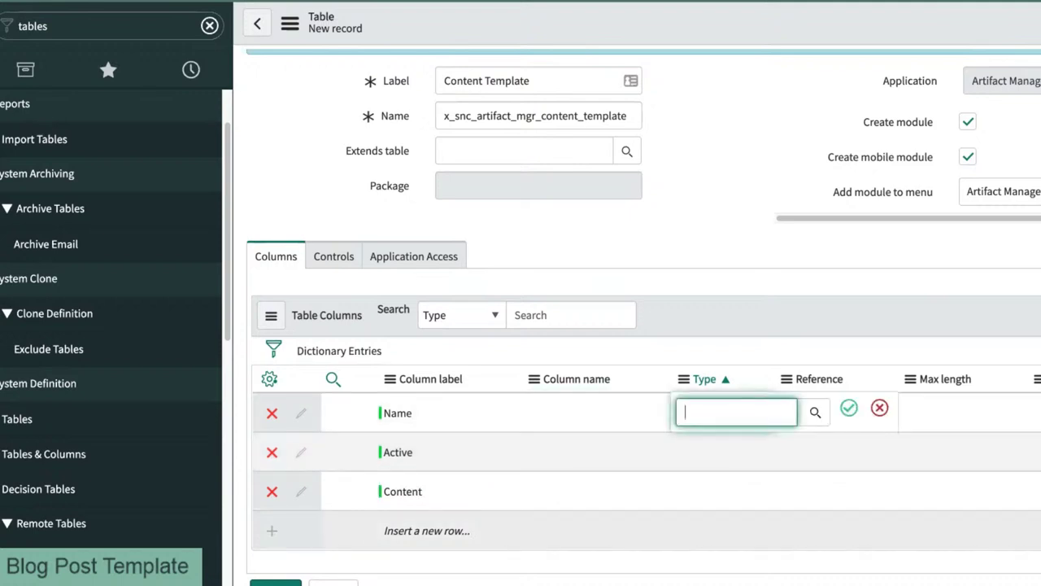
pyautogui.write('s')
pyautogui.press('Escape')
# Step: Set the Active column's type to True/False
pyautogui.press('Down')
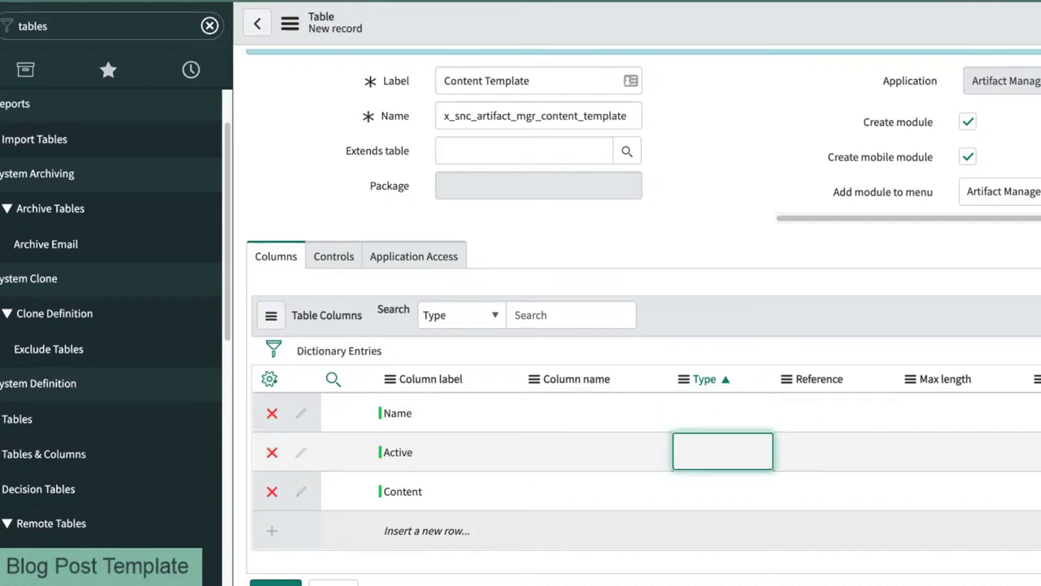
pyautogui.press('Return')
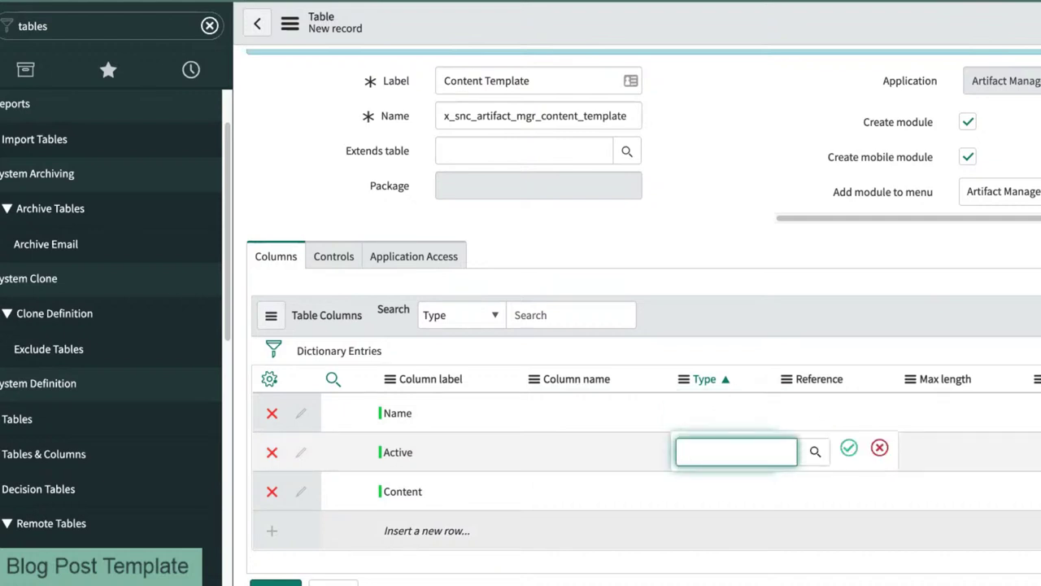
pyautogui.write('f')
pyautogui.press('BackSpace')
pyautogui.write('tru')
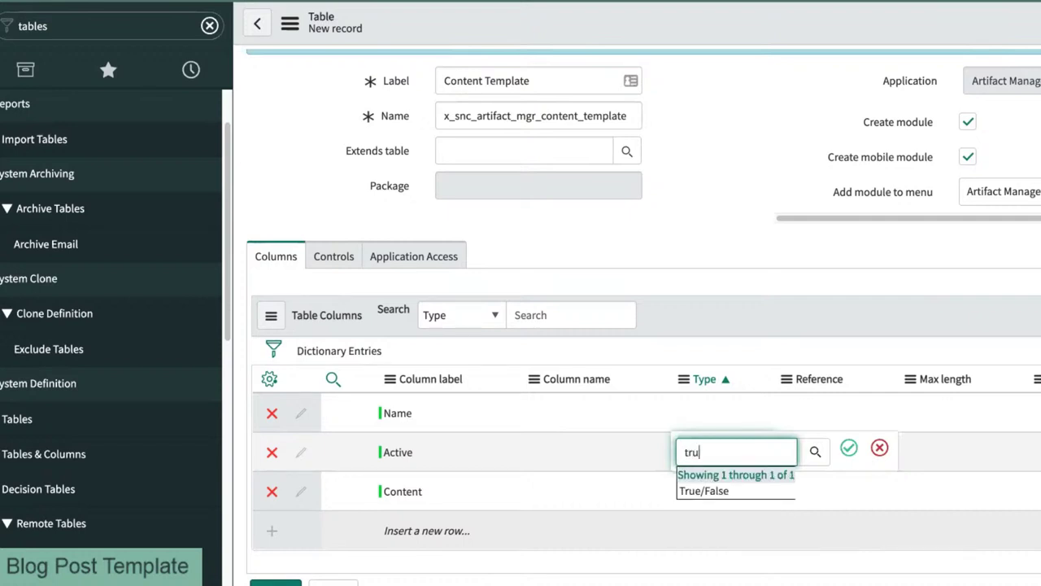
pyautogui.press('Down')
pyautogui.press('Return')
# Step: Set the Content column's type to HTML
pyautogui.press('Down')
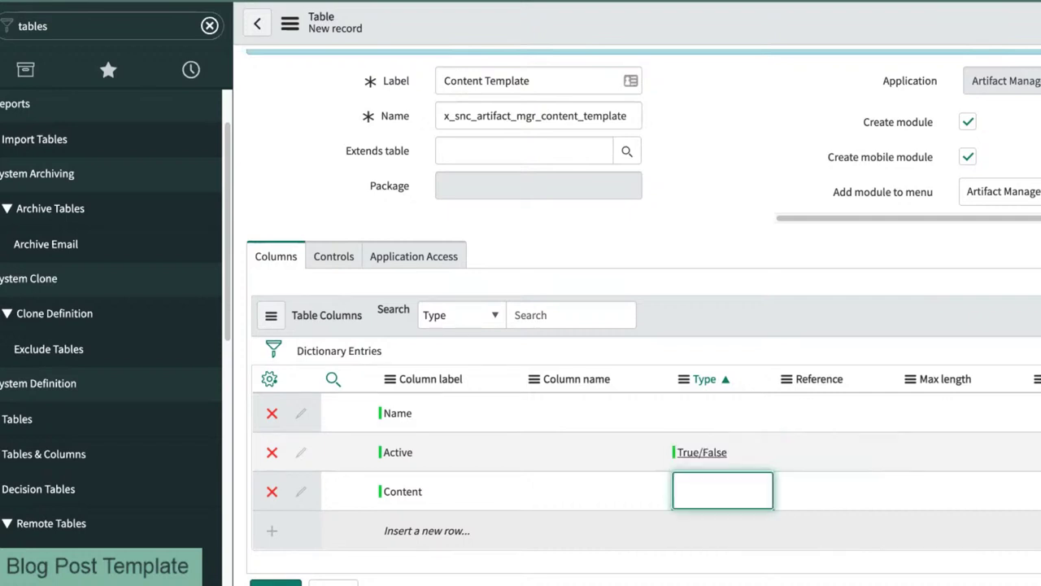
pyautogui.press('Return')
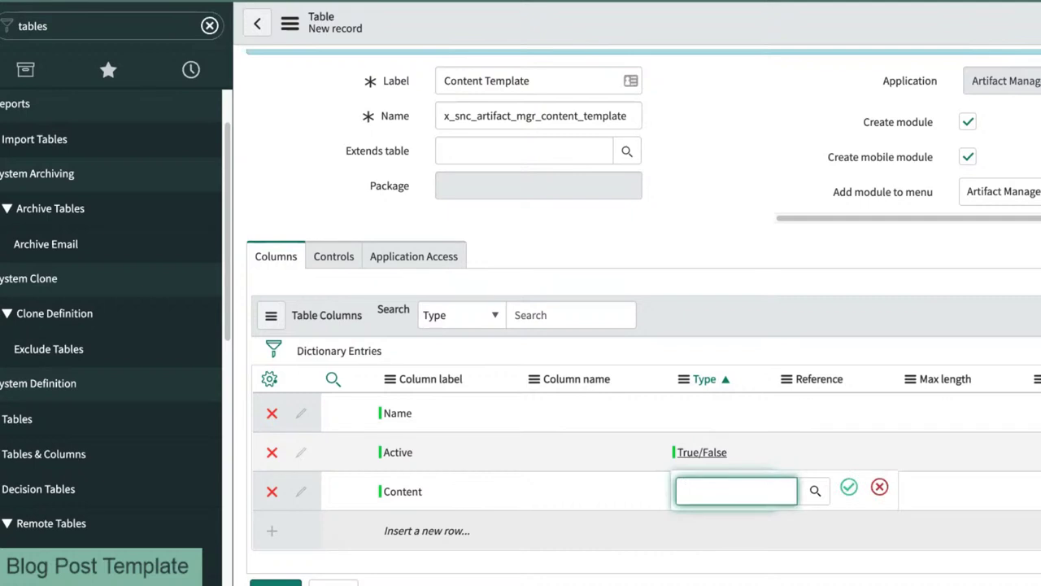
pyautogui.write('htm')
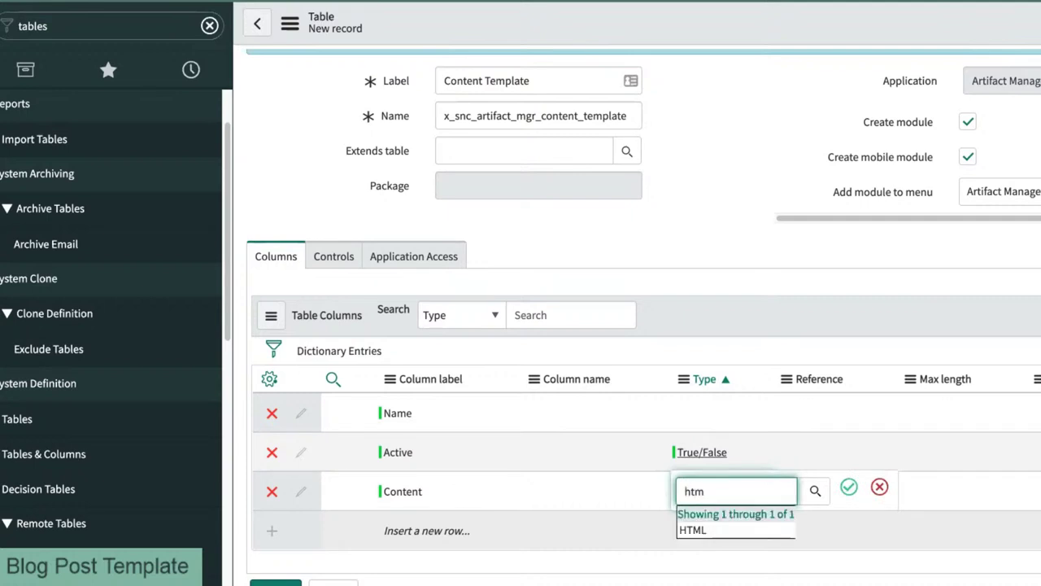
pyautogui.write('l')
pyautogui.press('Return')
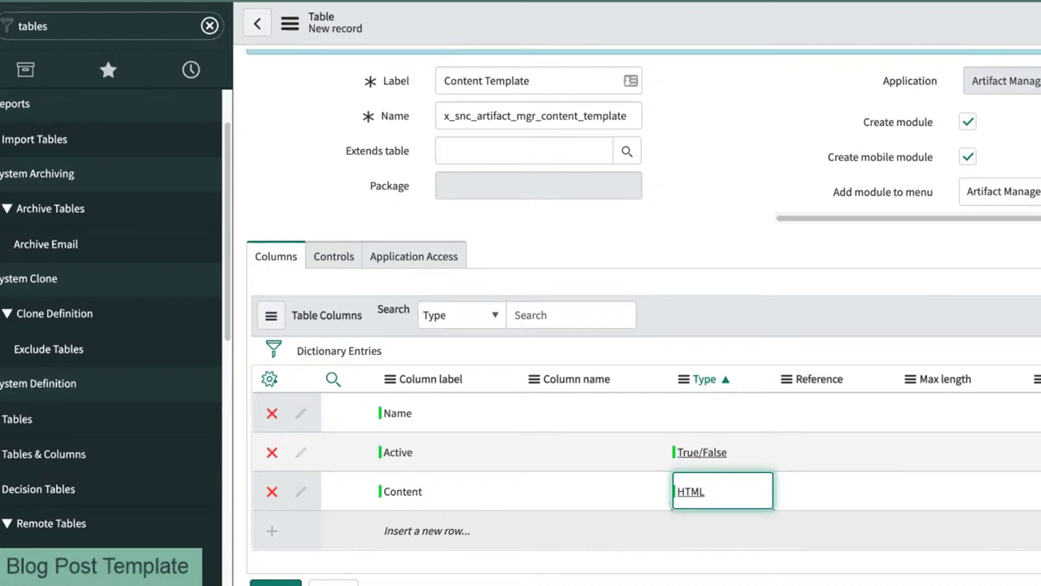
# Step: Set the Content column's type to String with a max length of 4000
pyautogui.press('Return')
pyautogui.write('stri')
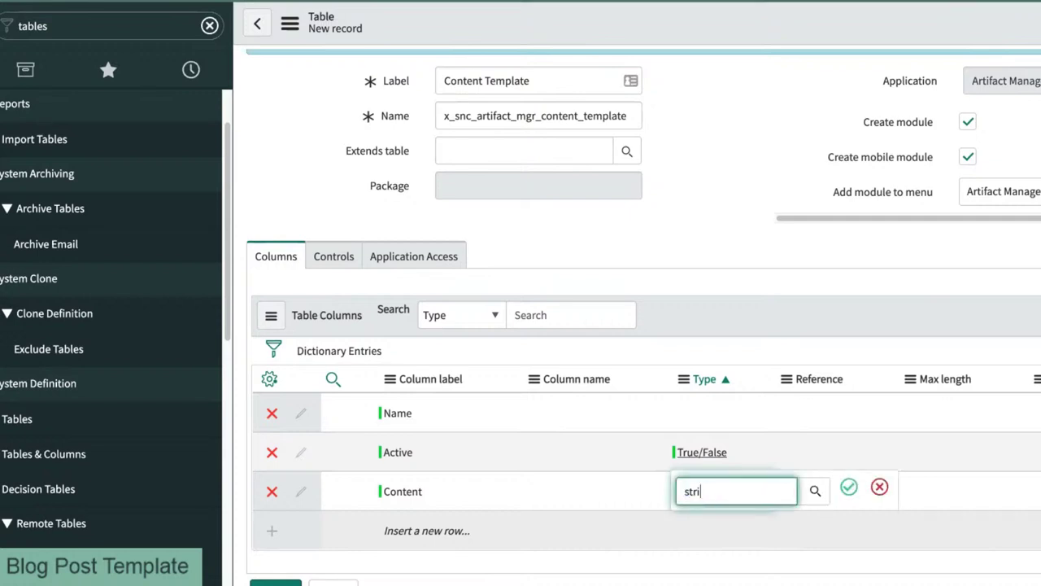
pyautogui.press('Return')
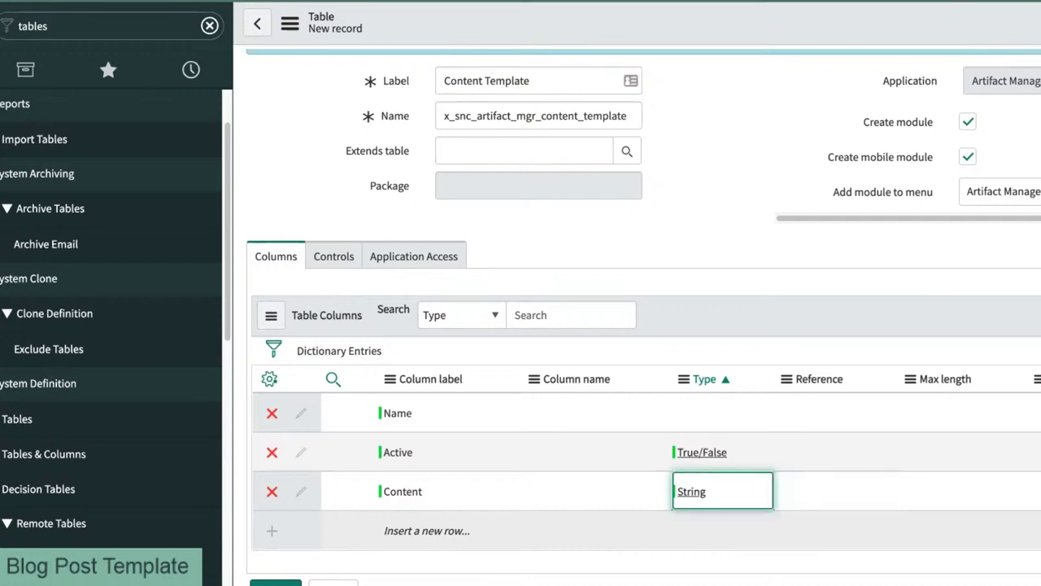
pyautogui.press('Tab')
pyautogui.press('Tab')
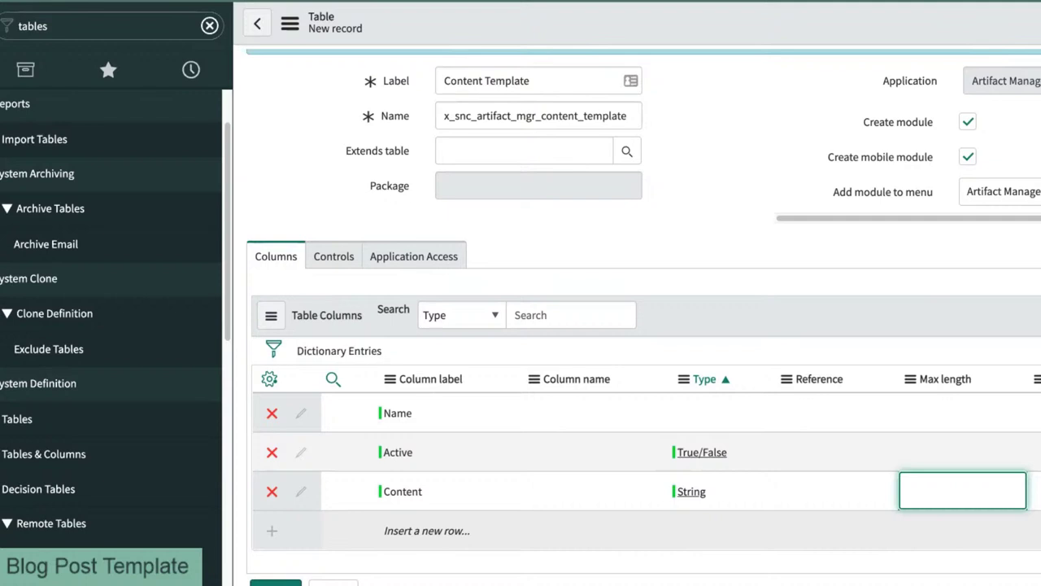
pyautogui.write('4000')
pyautogui.press('Return')
# Step: Add a column labelled Condition with the type Conditions
pyautogui.click(401, 527)
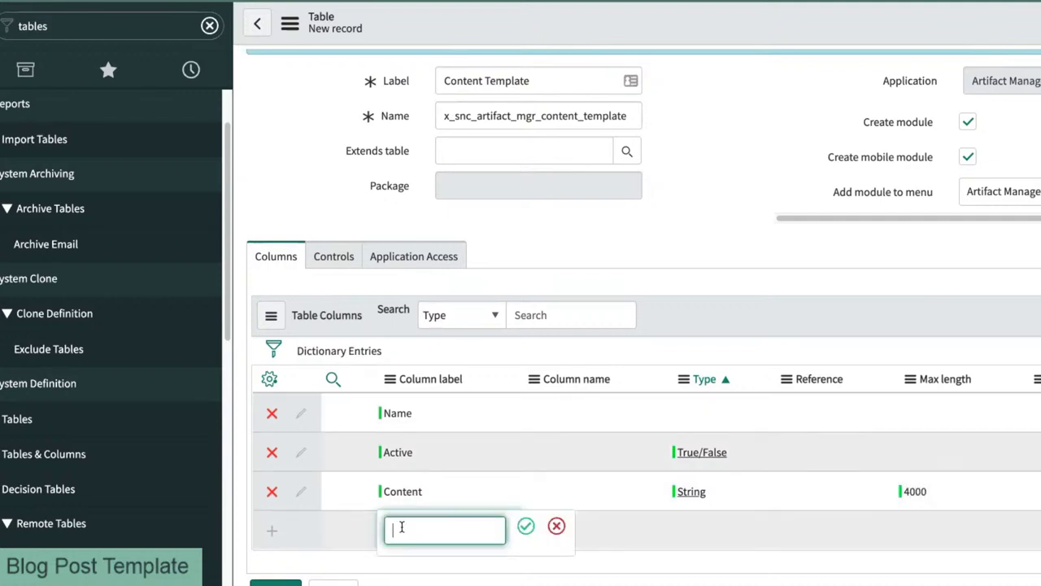
pyautogui.write('Condition')
pyautogui.press('Tab')
pyautogui.write('c')
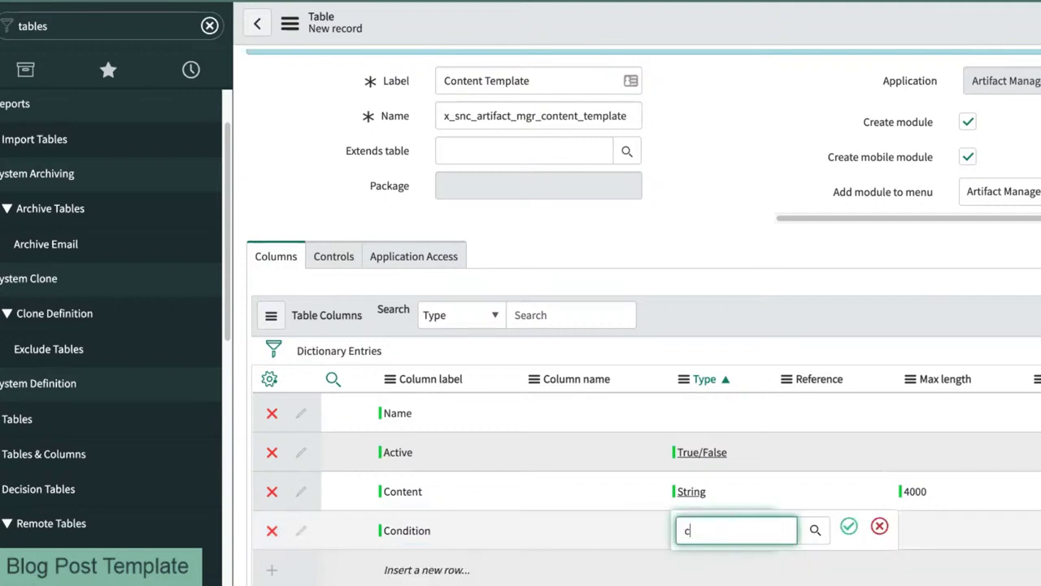
pyautogui.write('on')
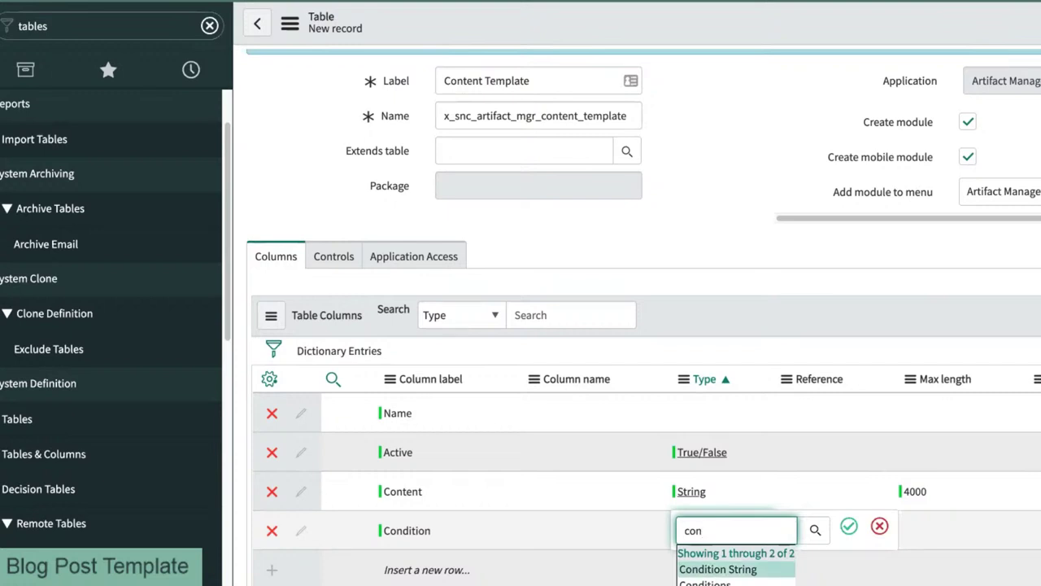
pyautogui.press('Down')
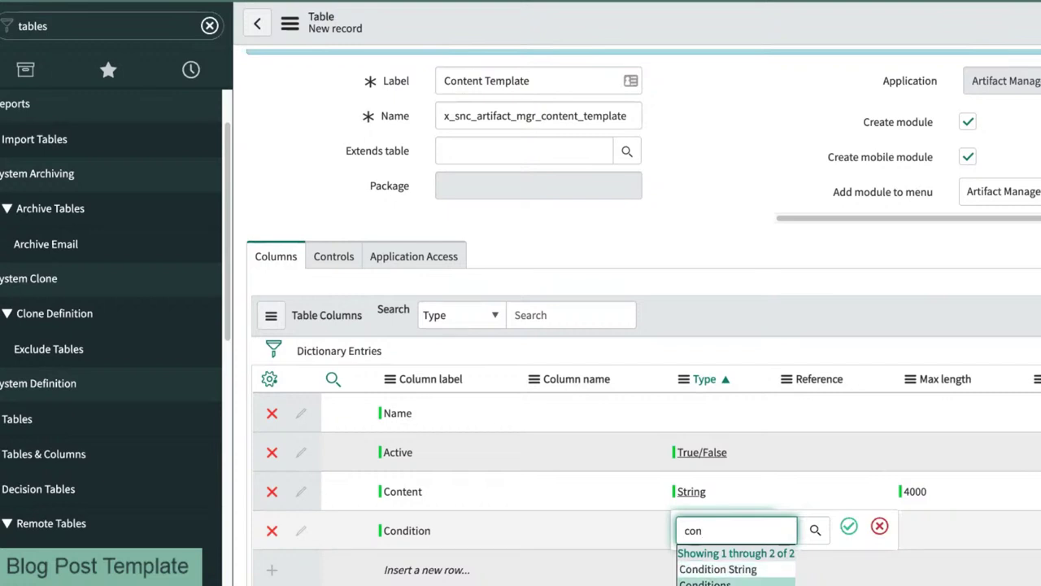
pyautogui.press('Return')
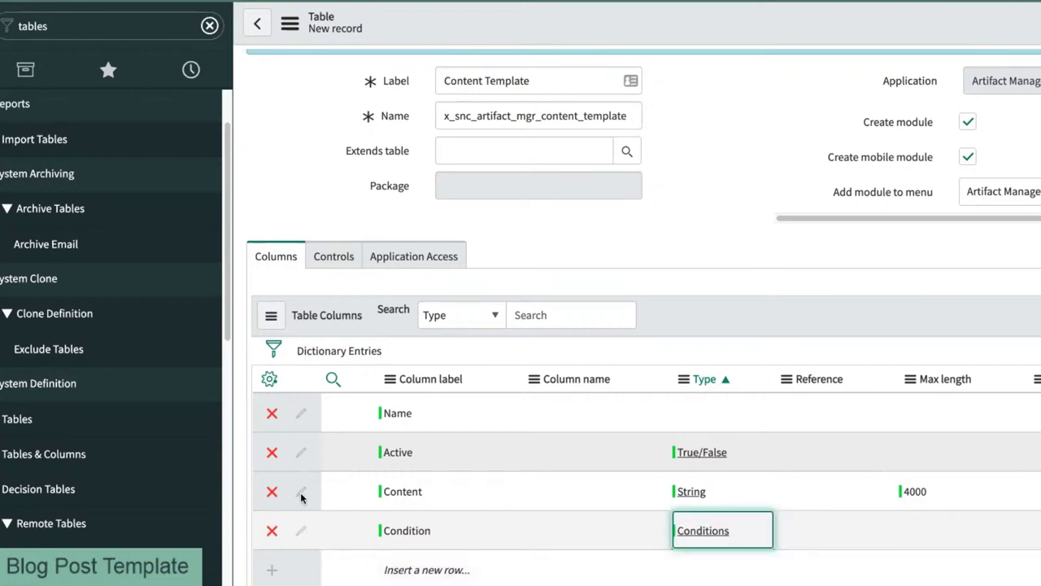
# Step: Add a column labelled Table with the type Table Name
pyautogui.click(406, 567)
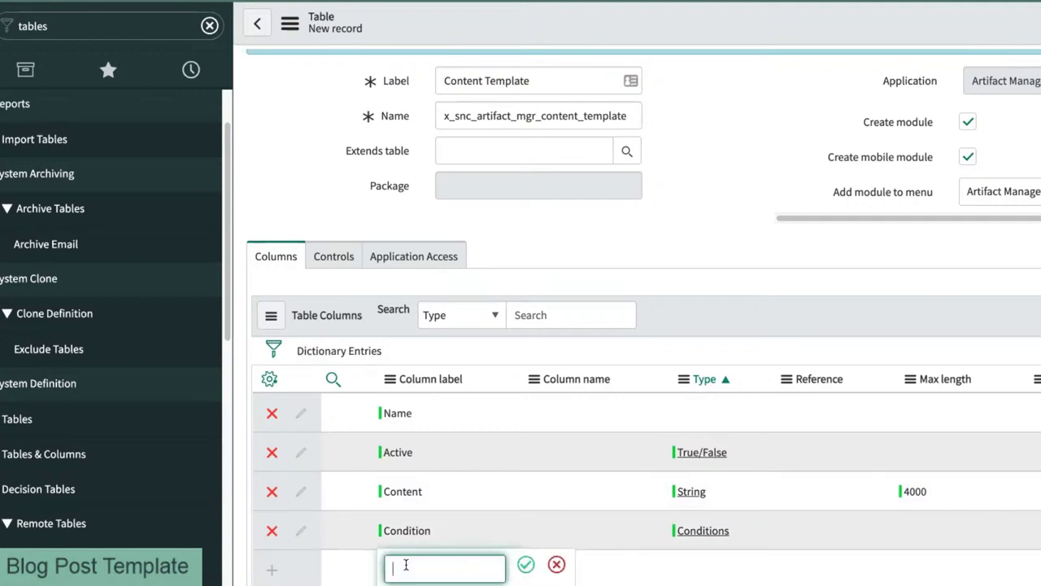
pyautogui.write('Table')
pyautogui.press('Tab')
pyautogui.press('Tab')
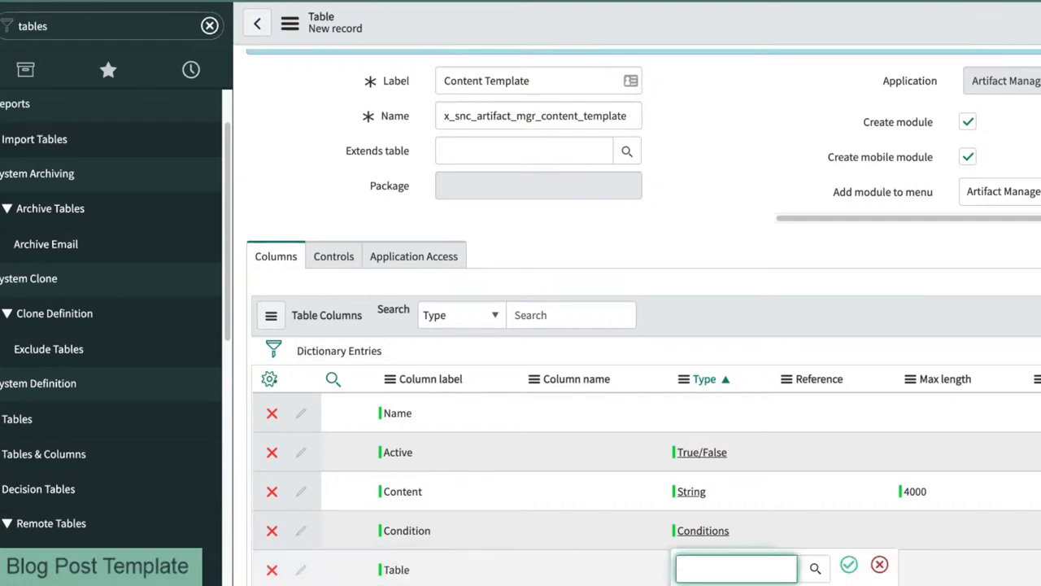
pyautogui.write('tab')
pyautogui.press('Return')
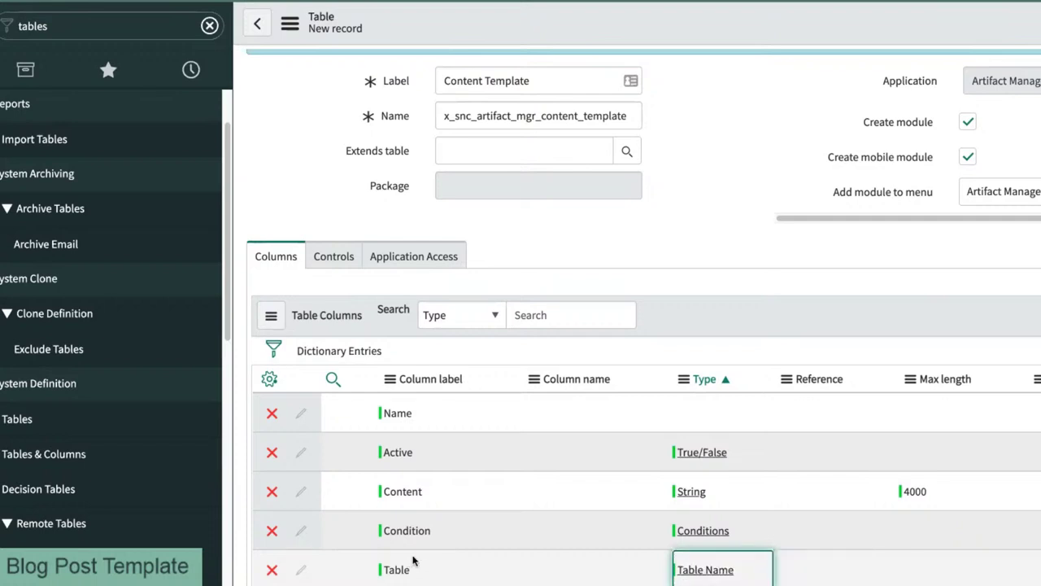
# Step: Add a column labelled Output Type with the type String below the Table column
pyautogui.scroll(-2, 411, 563)
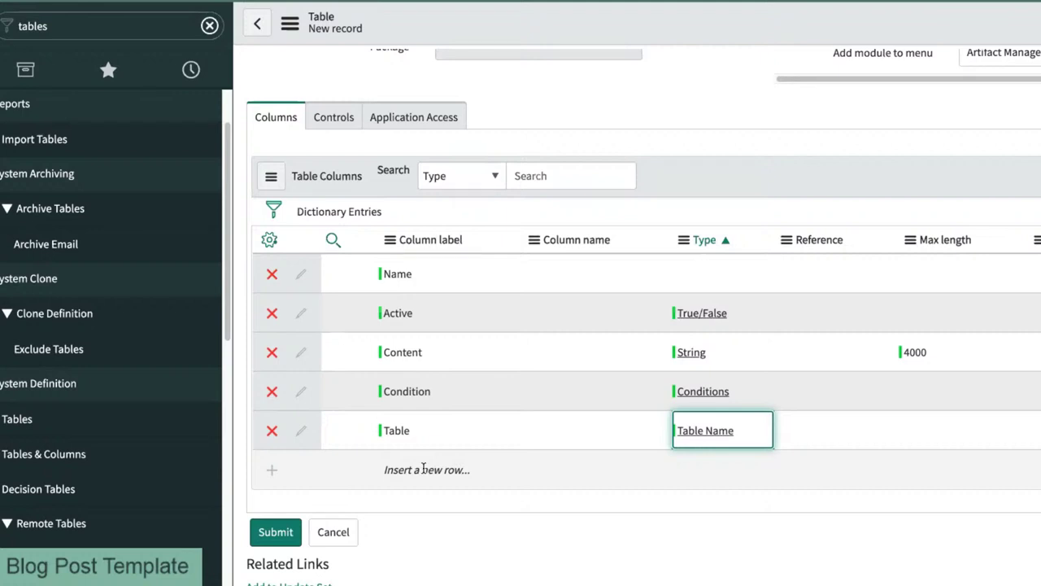
pyautogui.click(423, 469)
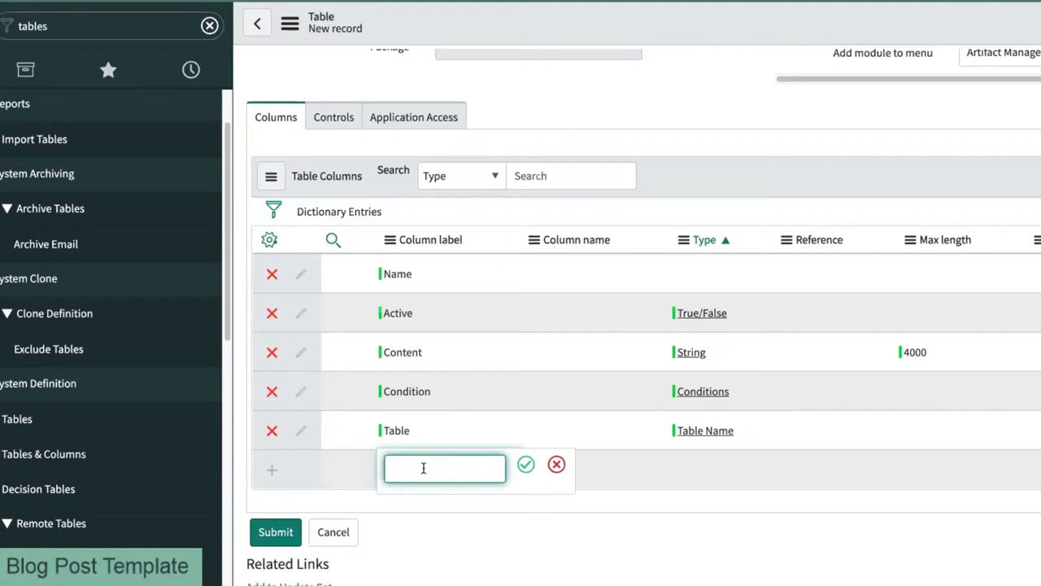
pyautogui.write('Output Type')
pyautogui.press('Tab')
pyautogui.press('Tab')
pyautogui.write('st')
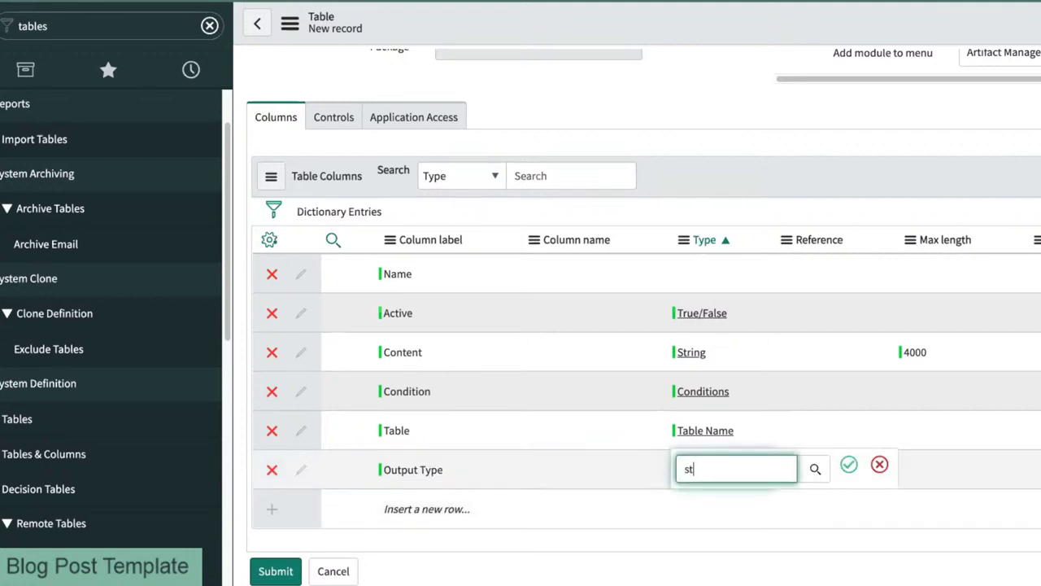
pyautogui.write('r')
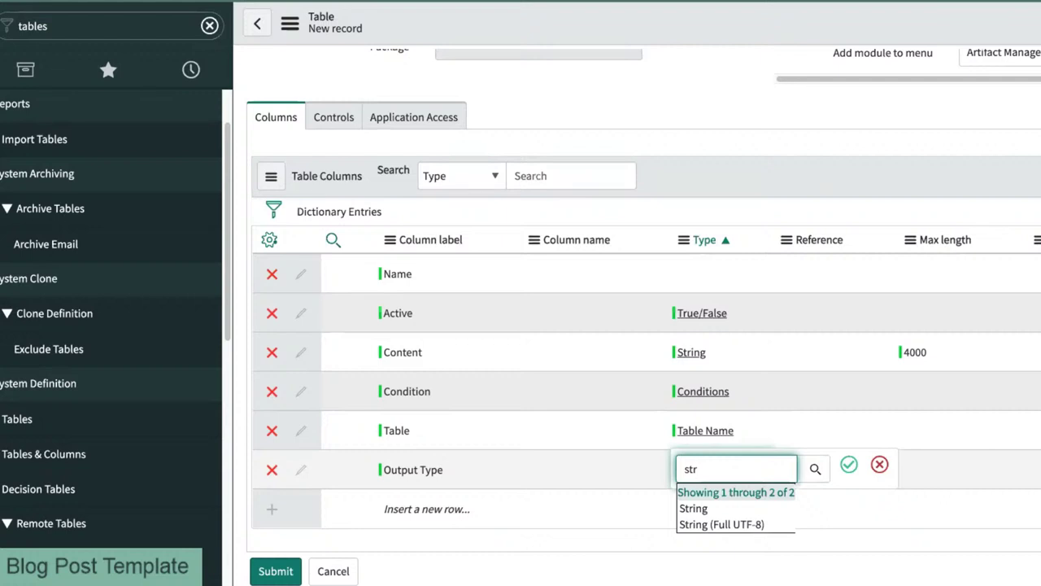
pyautogui.press('Down')
pyautogui.press('Return')
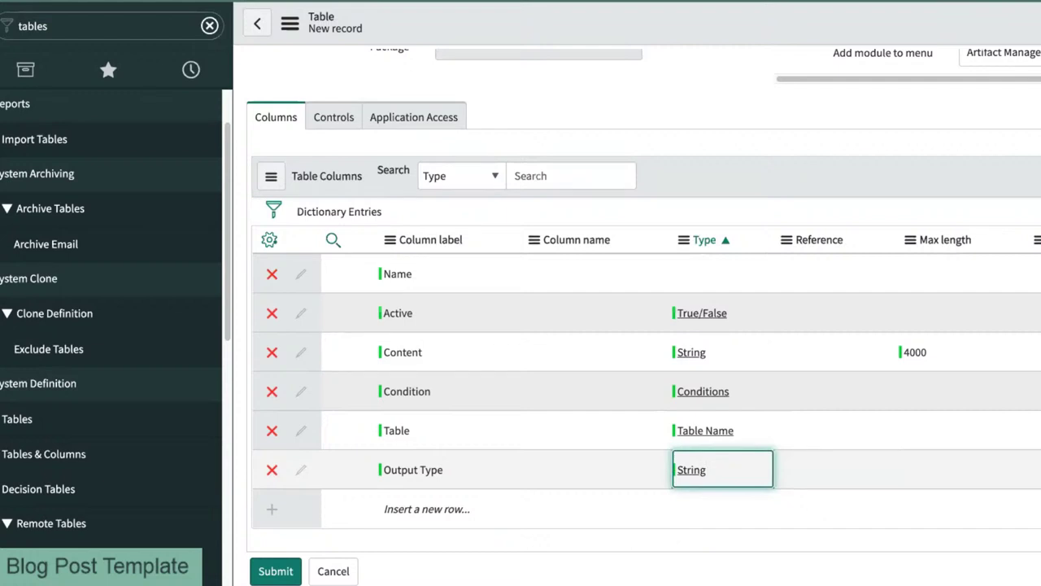
# Step: Add a column labelled Header below the Output Type column and save the Content Template table
pyautogui.press('Down')
pyautogui.press('Left')
pyautogui.press('Left')
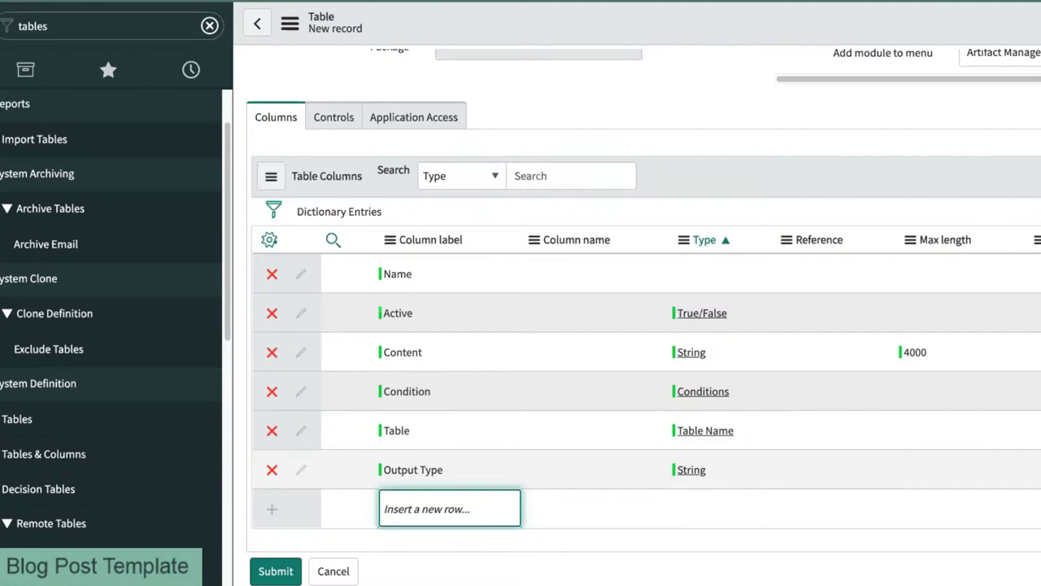
pyautogui.press('Up')
pyautogui.press('Down')
pyautogui.press('Return')
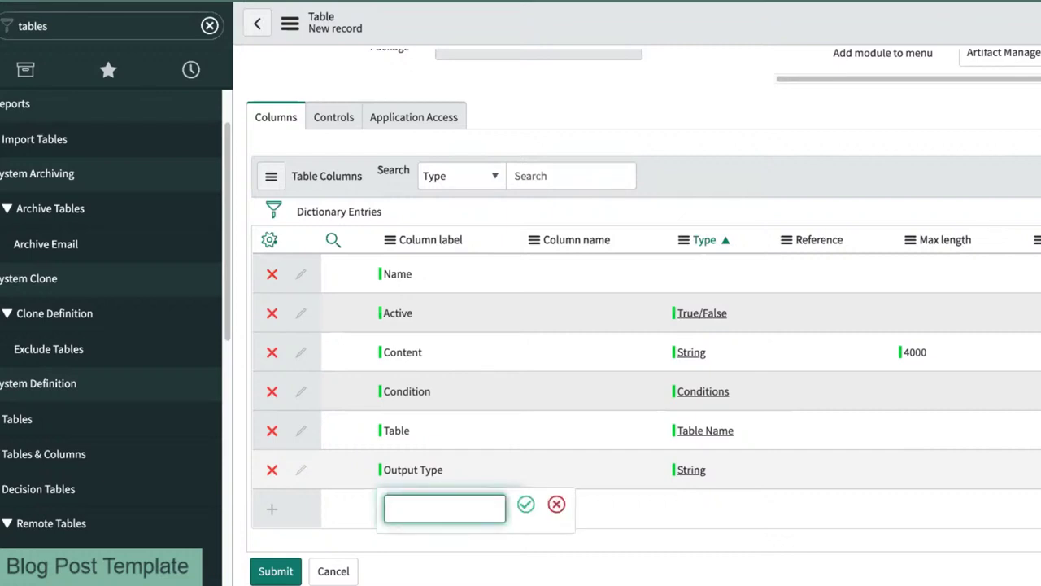
pyautogui.write('Header')
pyautogui.press('Return')
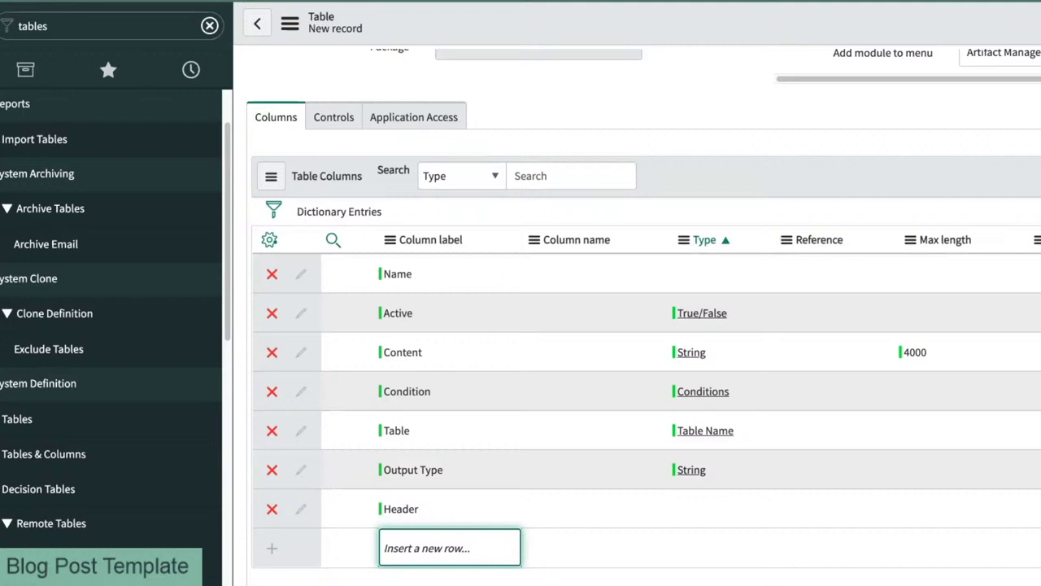
pyautogui.rightClick(928, 31)
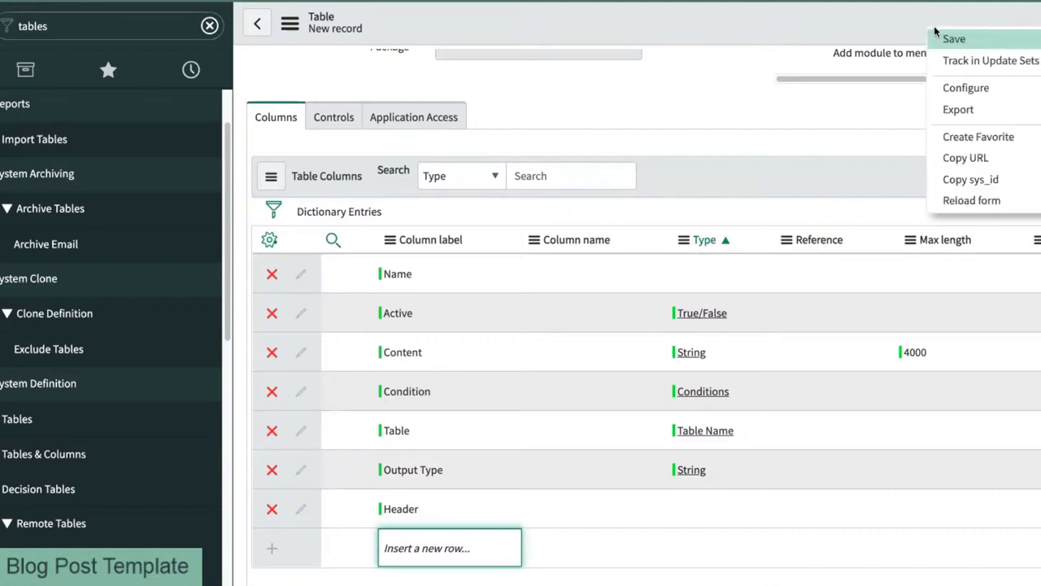
pyautogui.click(952, 38)
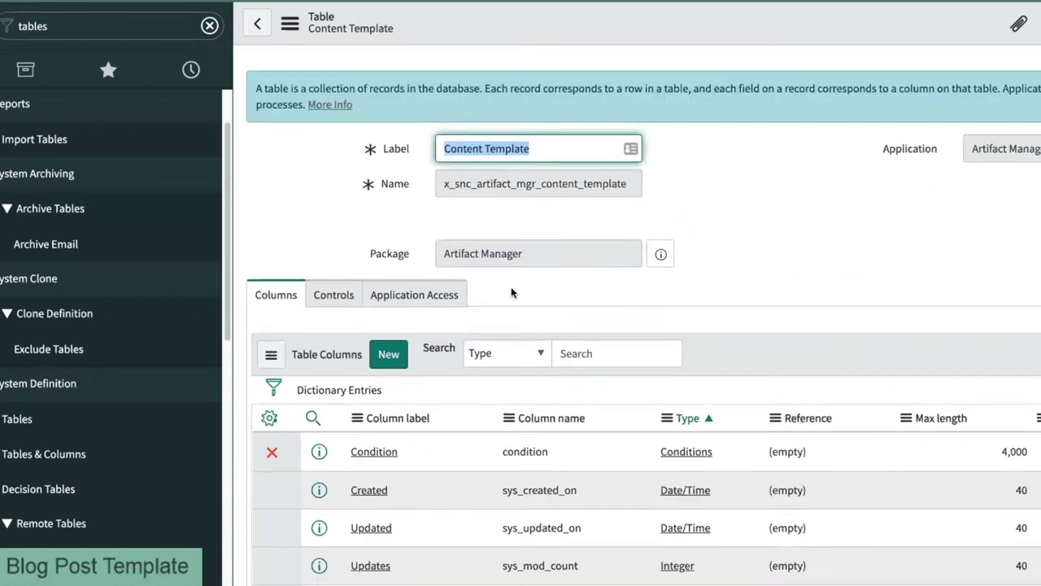
# Step: Open the dictionary entry of the Condition column in its Advanced view
pyautogui.scroll(-4, 511, 293)
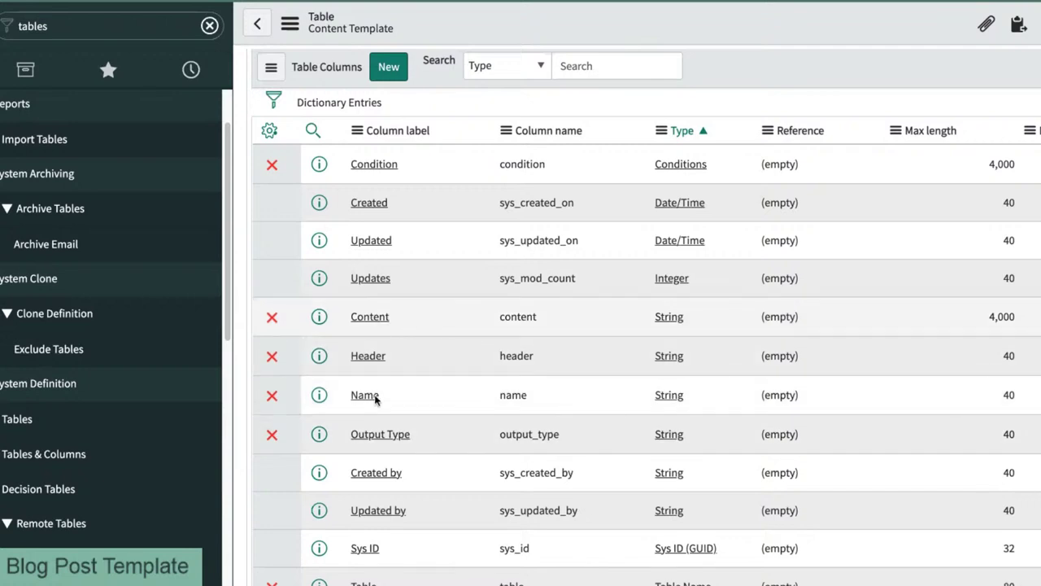
pyautogui.scroll(-2, 415, 346)
pyautogui.scroll(2, 417, 321)
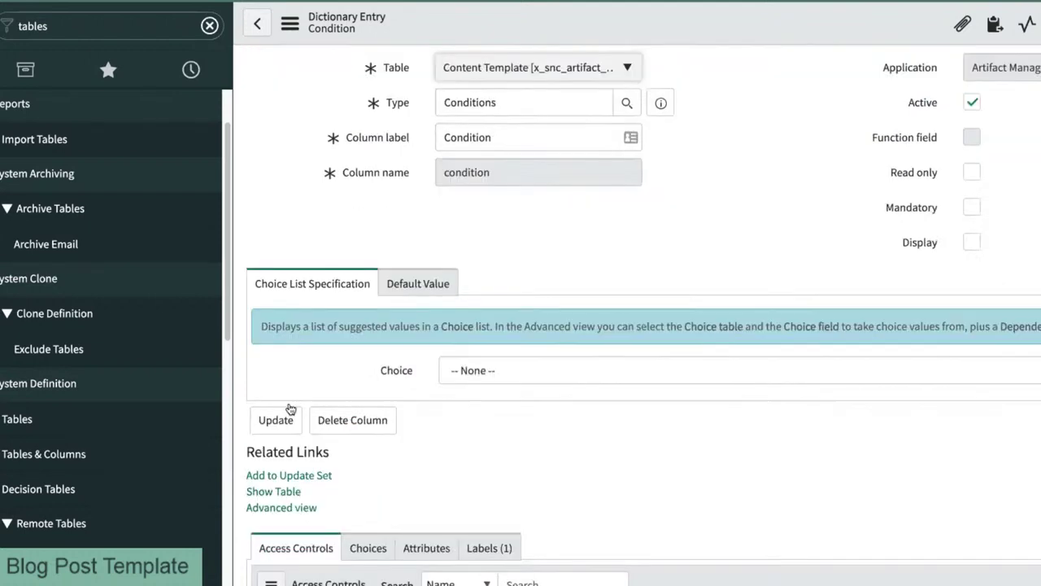
pyautogui.scroll(-1, 447, 387)
pyautogui.click(276, 511)
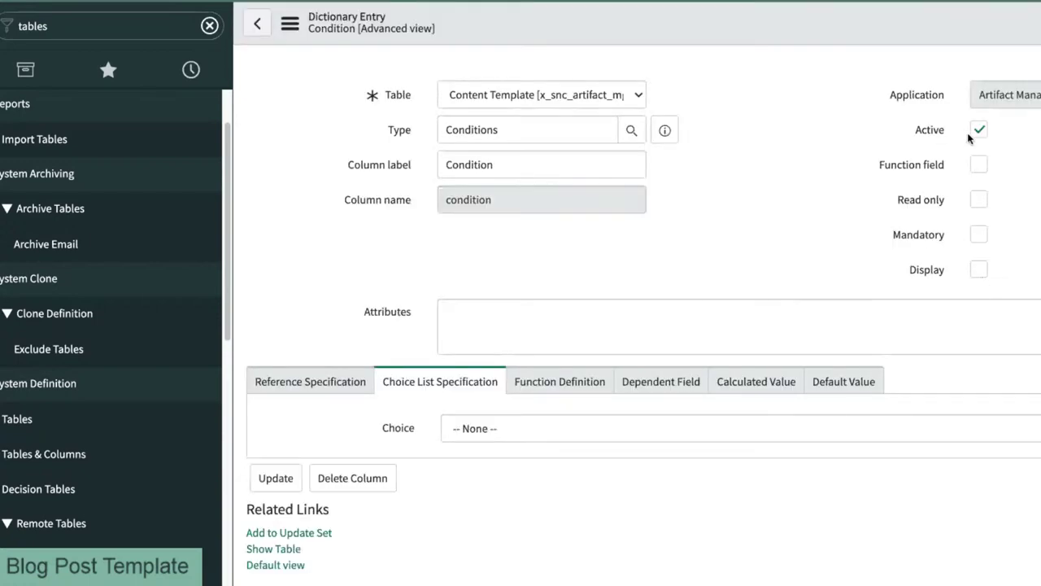
# Step: Make the Condition column use a dependent field, set it to depend on Table, and save the entry
pyautogui.scroll(-4, 686, 430)
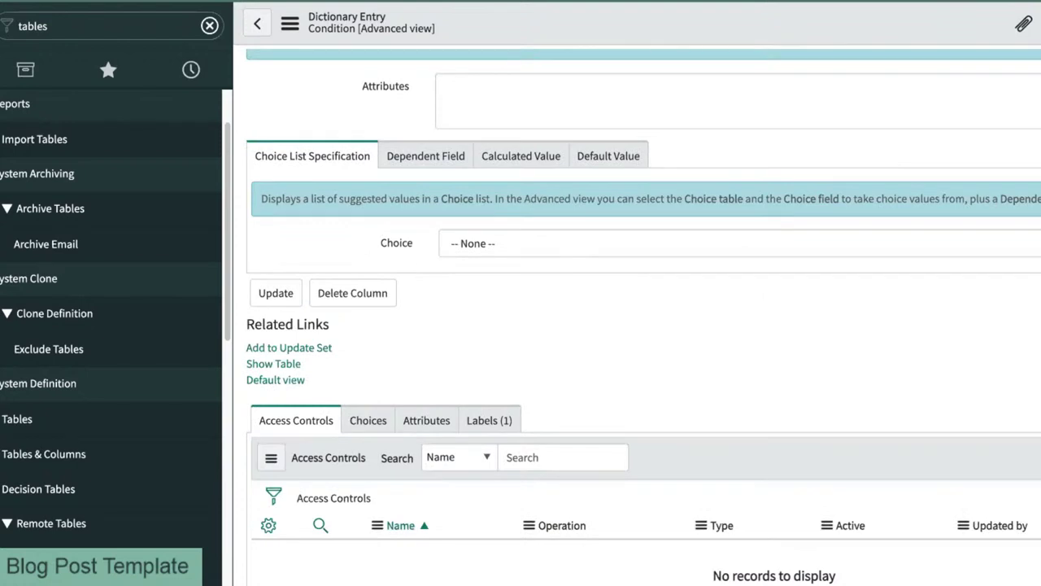
pyautogui.click(423, 157)
pyautogui.click(446, 241)
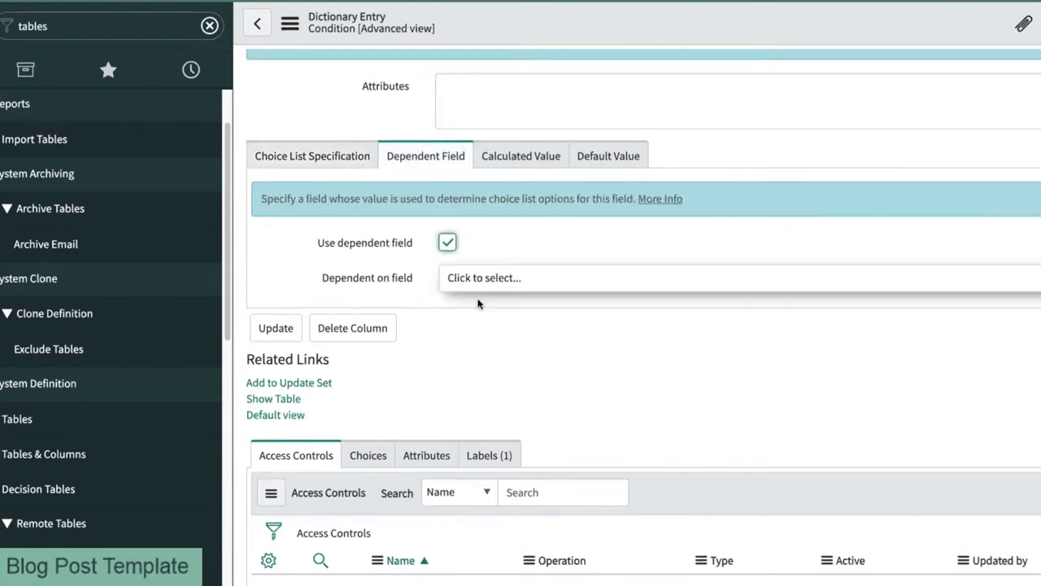
pyautogui.click(479, 285)
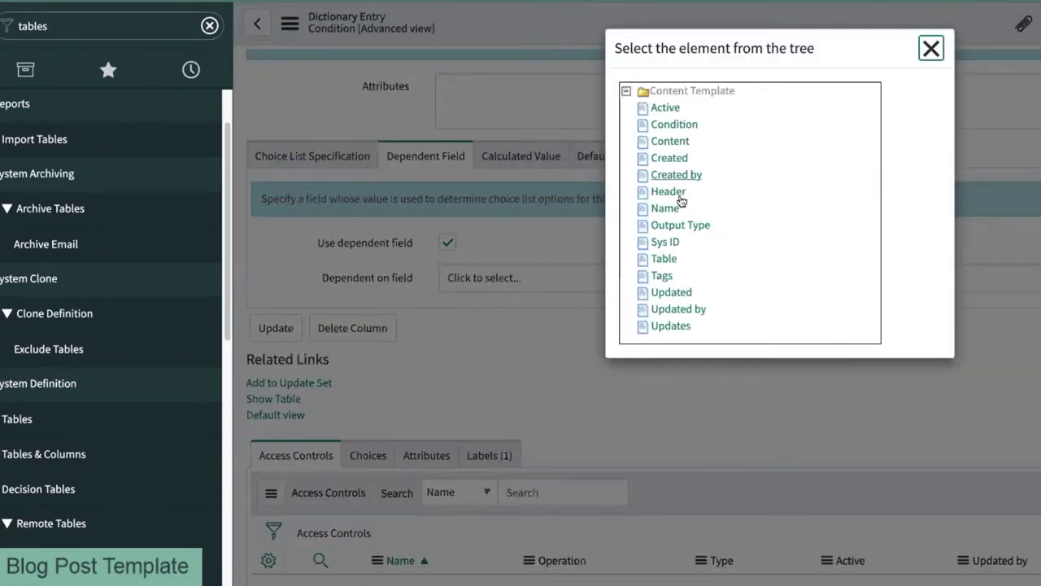
pyautogui.click(665, 259)
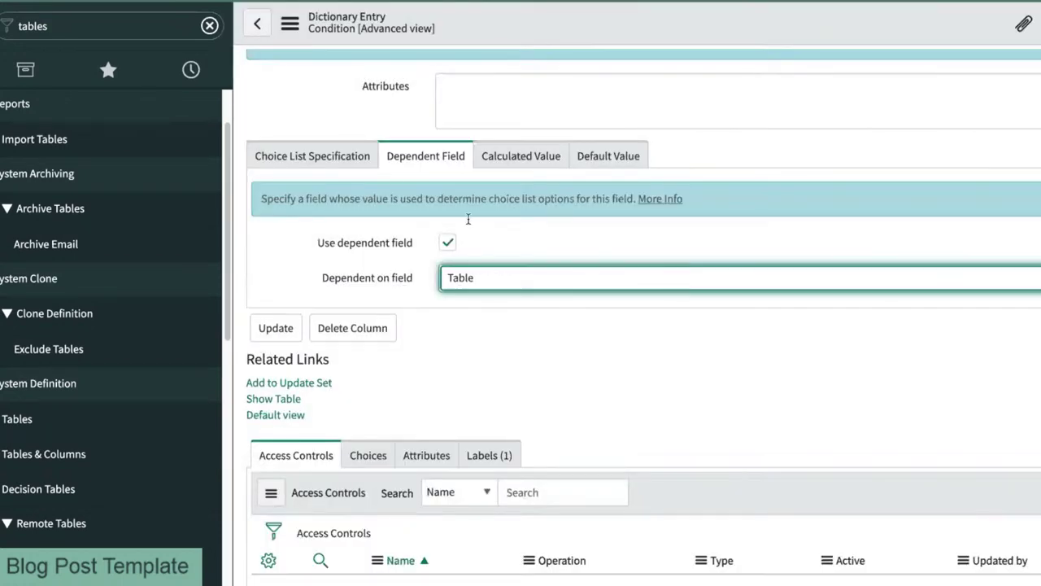
pyautogui.click(426, 455)
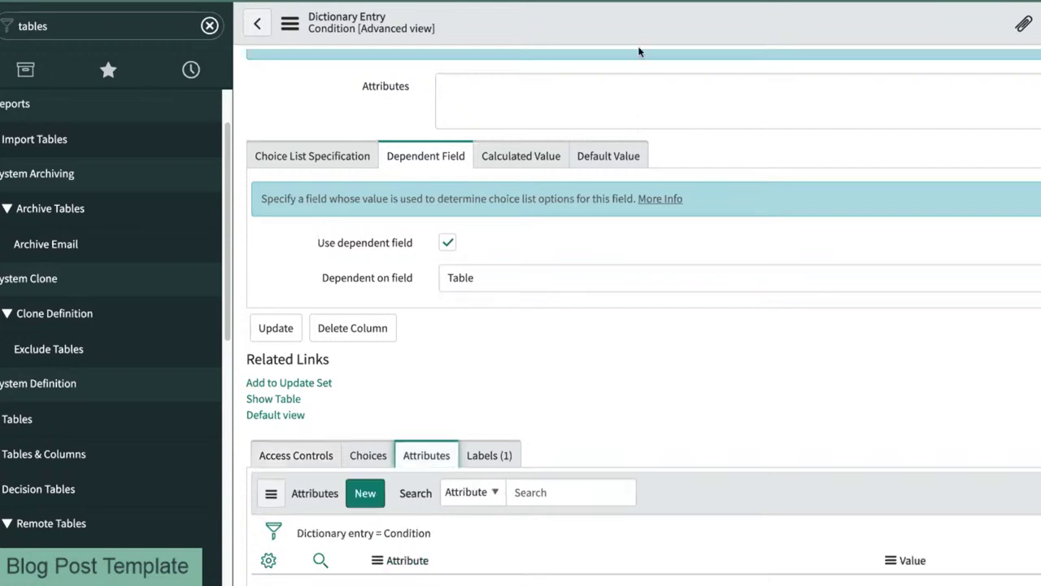
pyautogui.rightClick(644, 25)
pyautogui.click(658, 31)
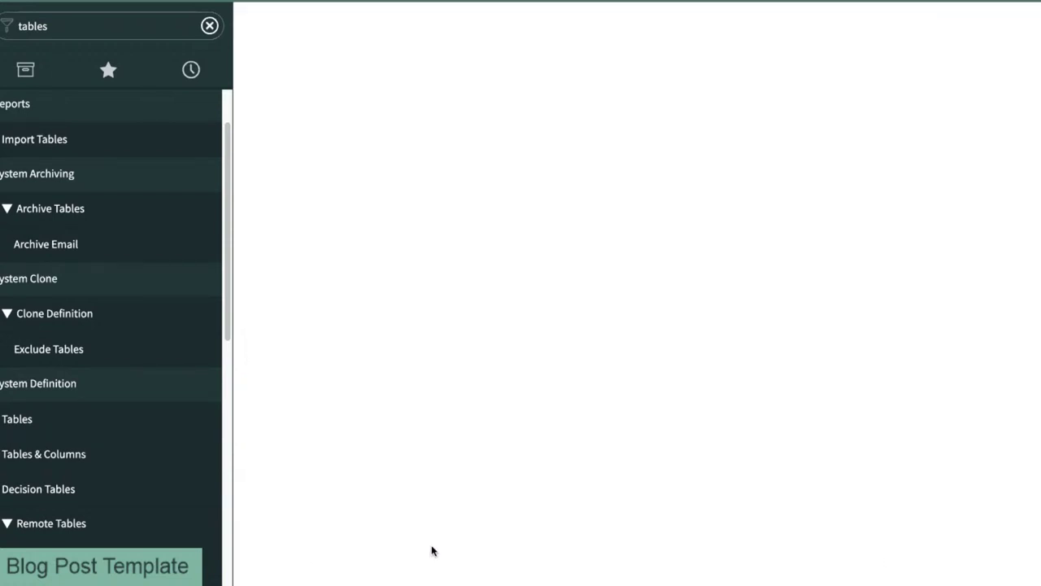
# Step: Create a dictionary attribute Readable with the value true for the Condition column and save it
pyautogui.scroll(-2, 405, 439)
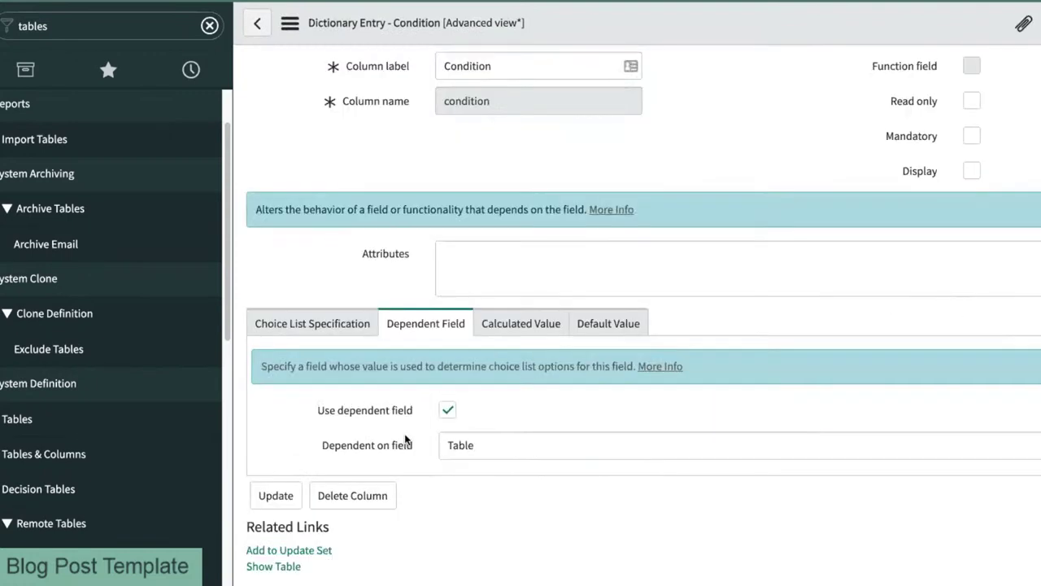
pyautogui.scroll(-3, 406, 440)
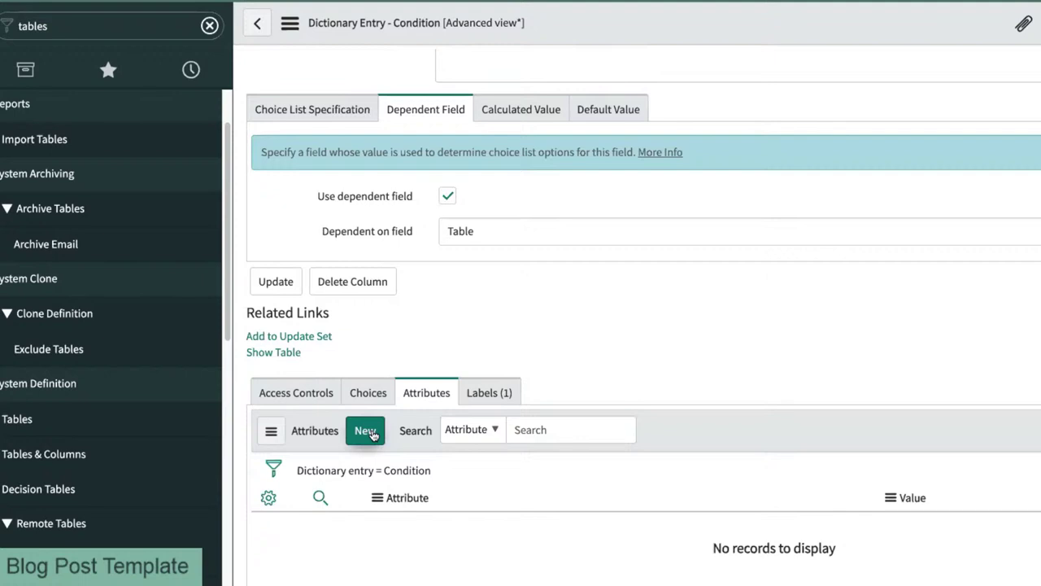
pyautogui.click(372, 434)
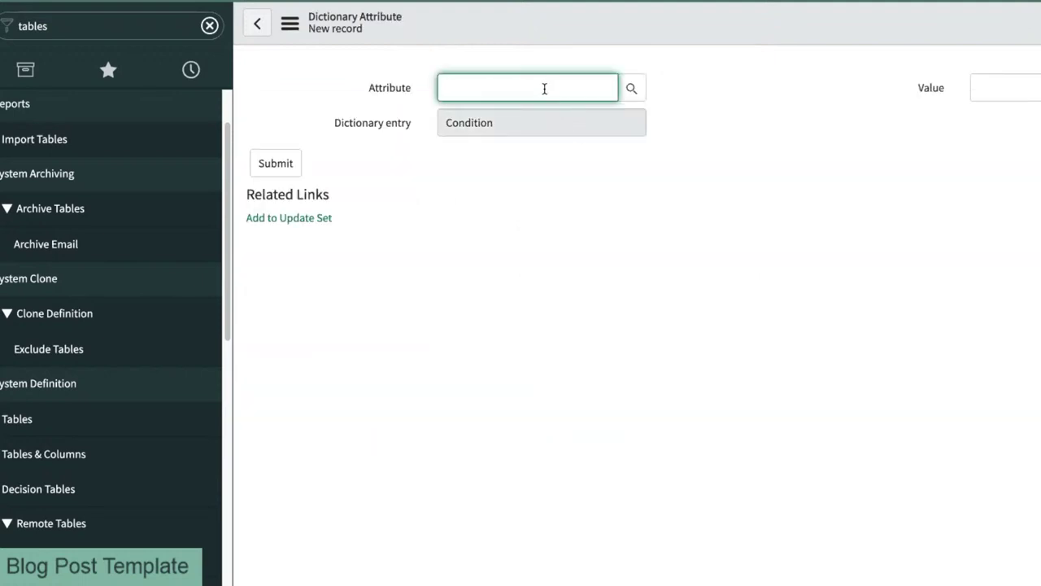
pyautogui.write('rea')
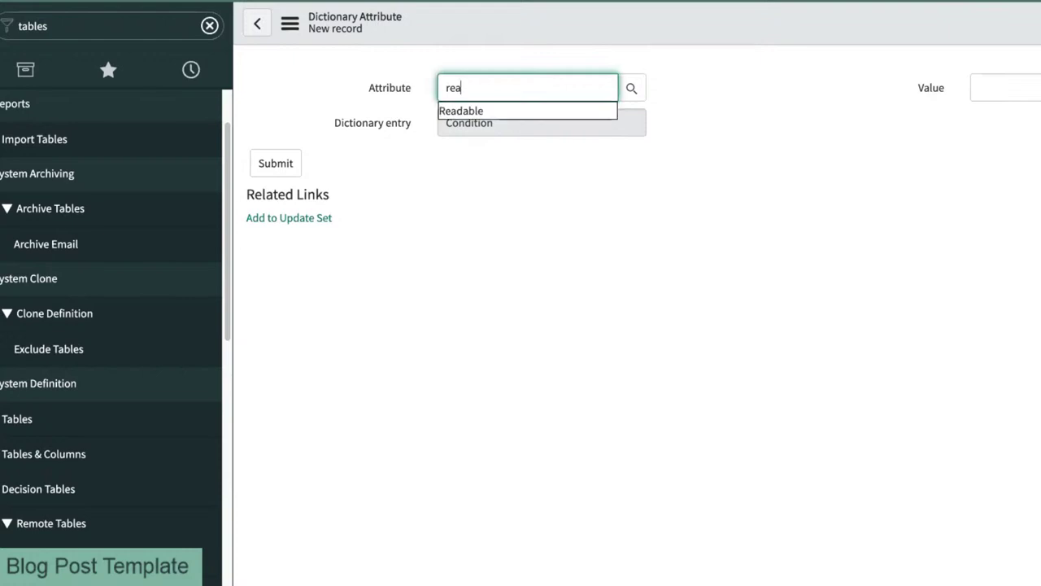
pyautogui.press('Down')
pyautogui.press('Return')
pyautogui.moveTo(915, 86); pyautogui.dragTo(1039, 76)
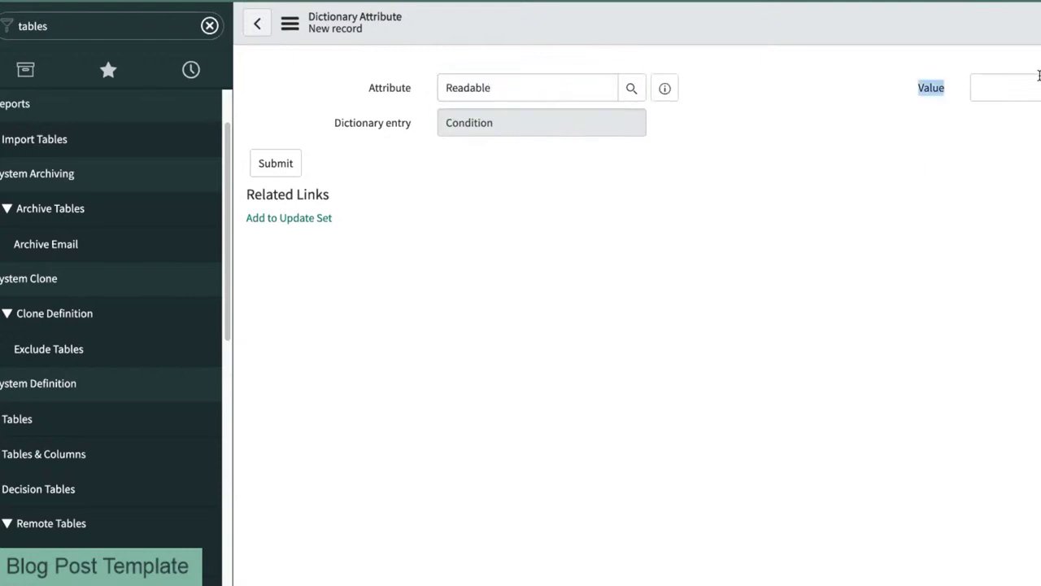
pyautogui.click(1031, 86)
pyautogui.write('true')
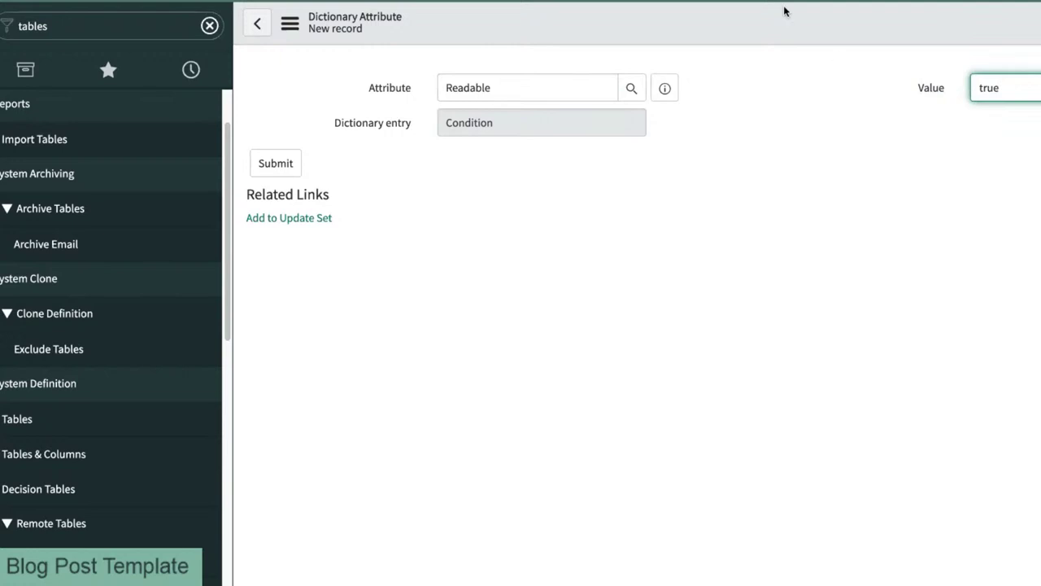
pyautogui.rightClick(777, 24)
pyautogui.click(797, 31)
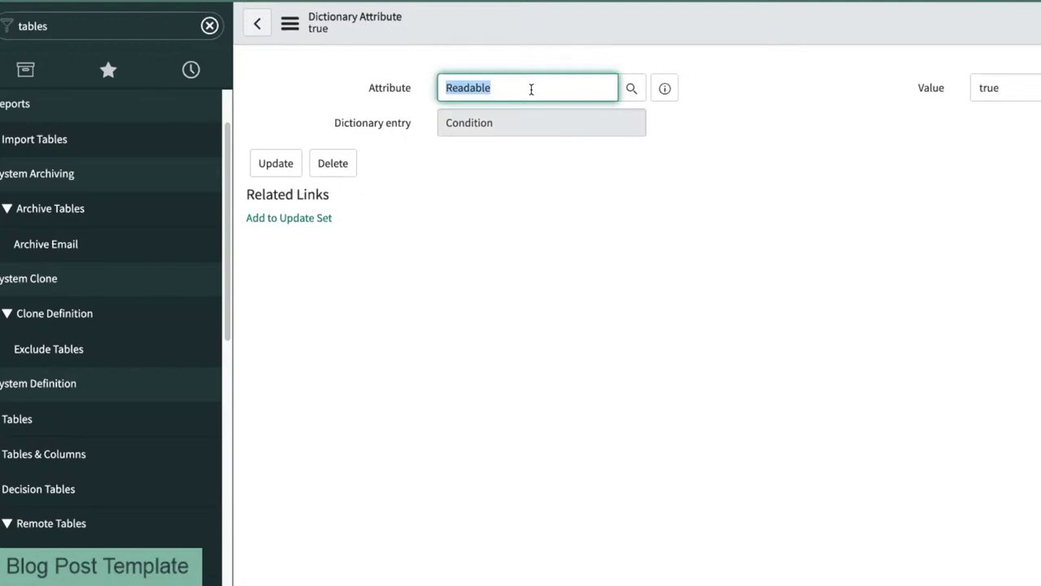
# Step: Insert a second attribute, Show condition count, with the value true as a copy of the Readable record, and leave the attribute form
pyautogui.write('sho')
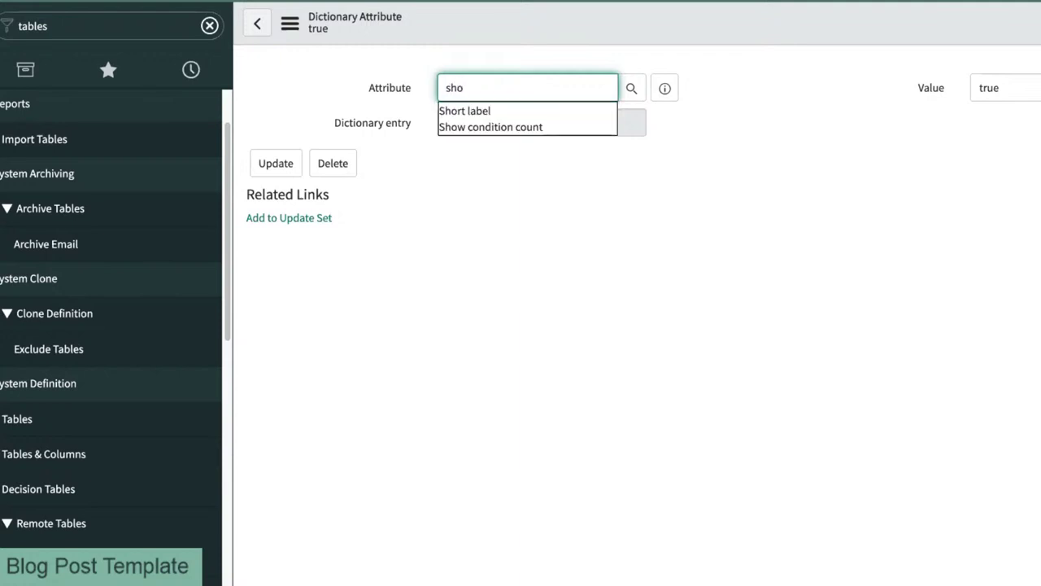
pyautogui.press('Down')
pyautogui.press('Down')
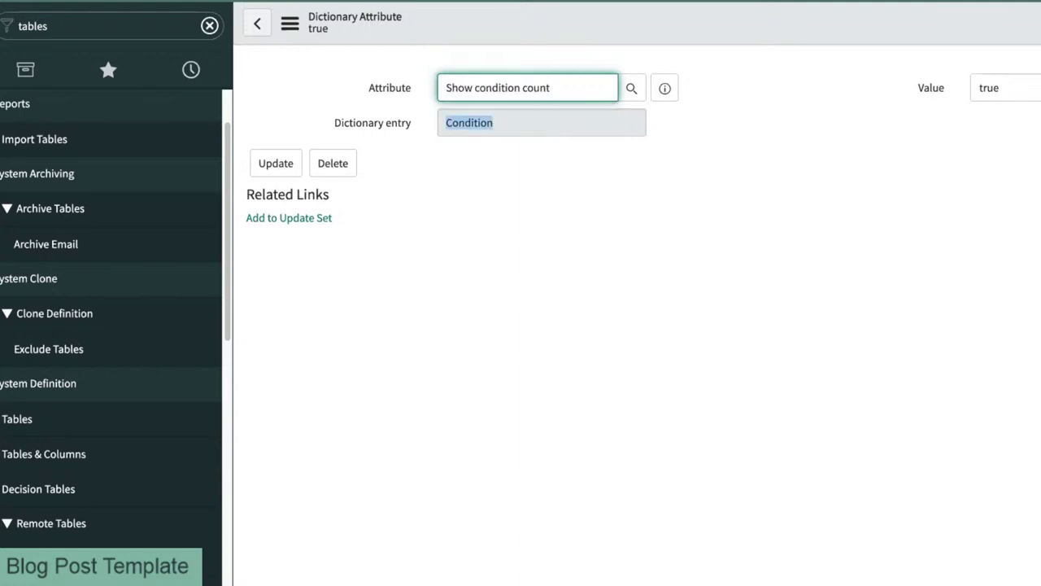
pyautogui.press('Tab')
pyautogui.rightClick(688, 15)
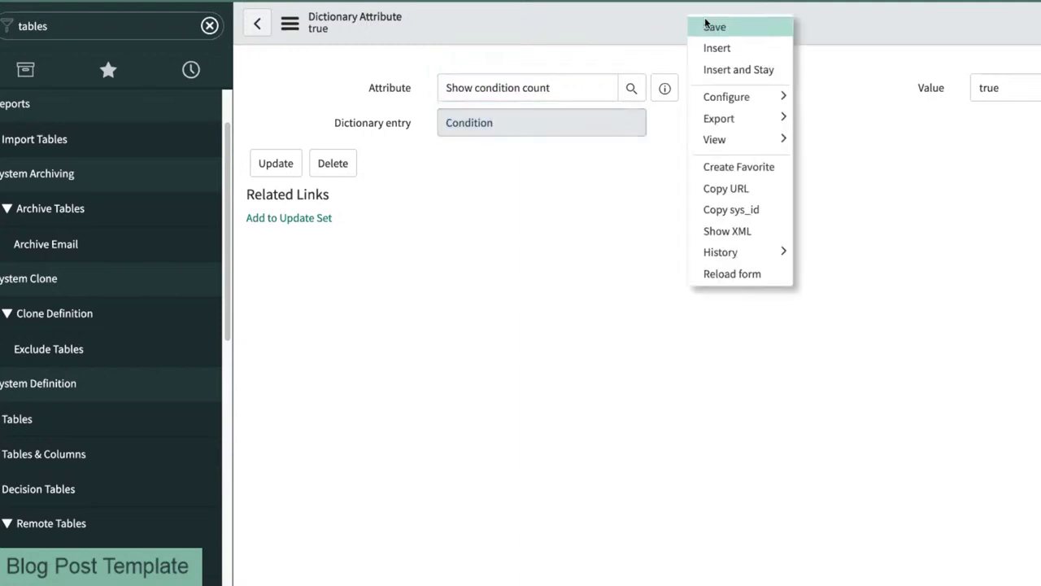
pyautogui.click(719, 66)
pyautogui.tripleClick(537, 88)
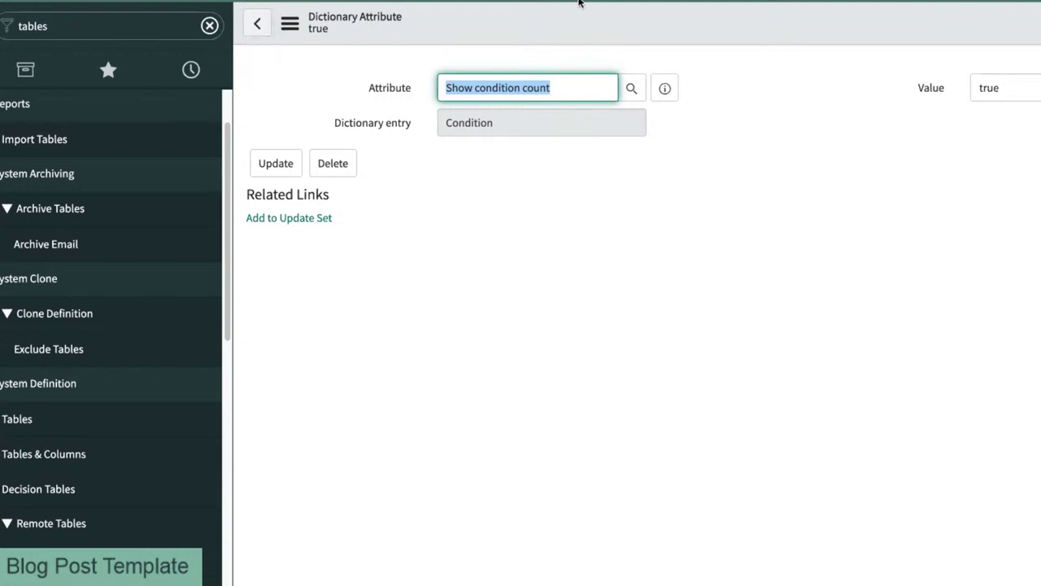
pyautogui.click(257, 23)
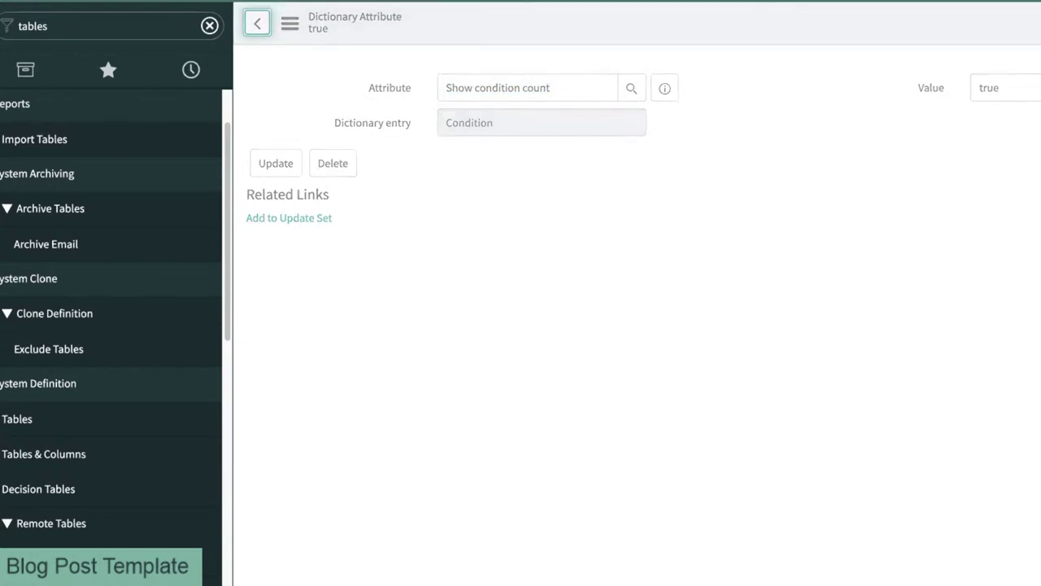